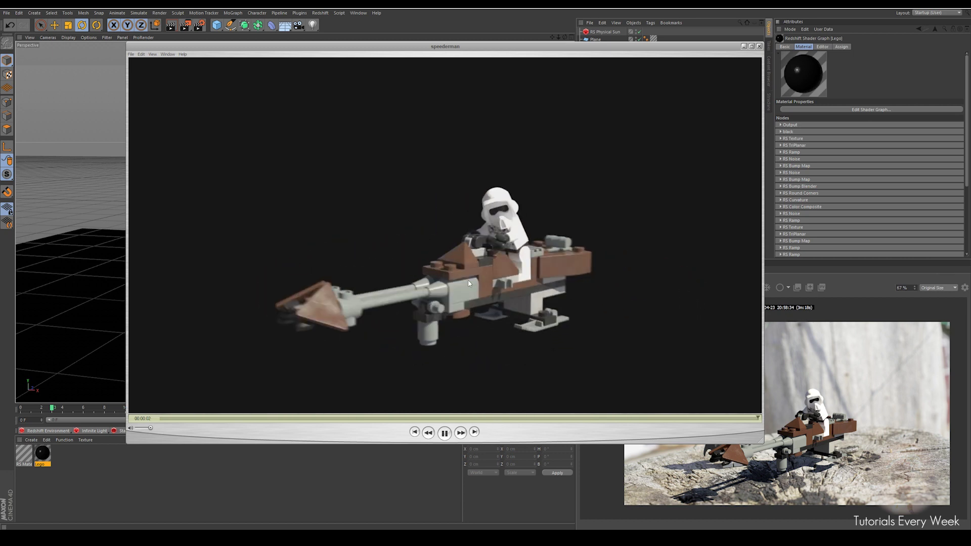
Step: Close the preview video and the reference photo, and scrub the timeline to frame 17 to preview the speeder bike's motion
click(759, 46)
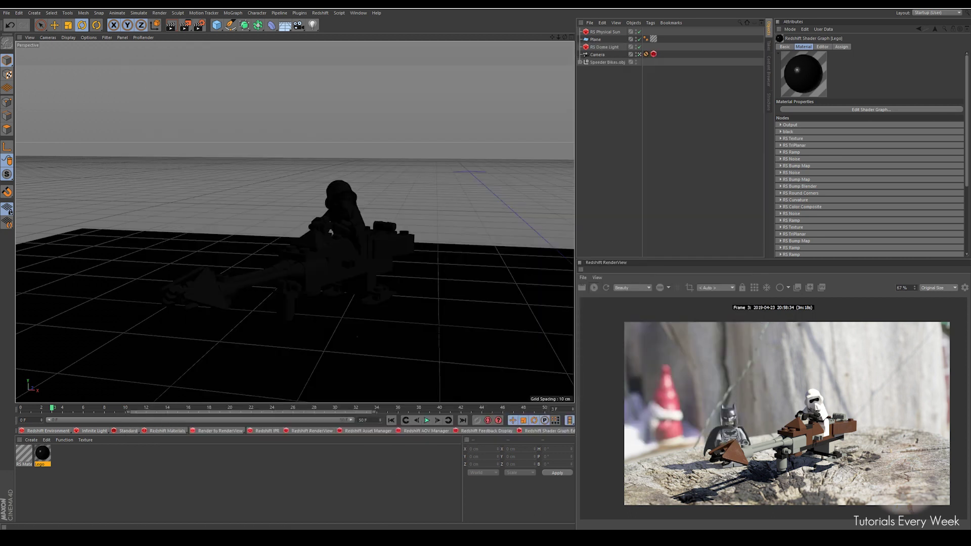
key(alt+Tab)
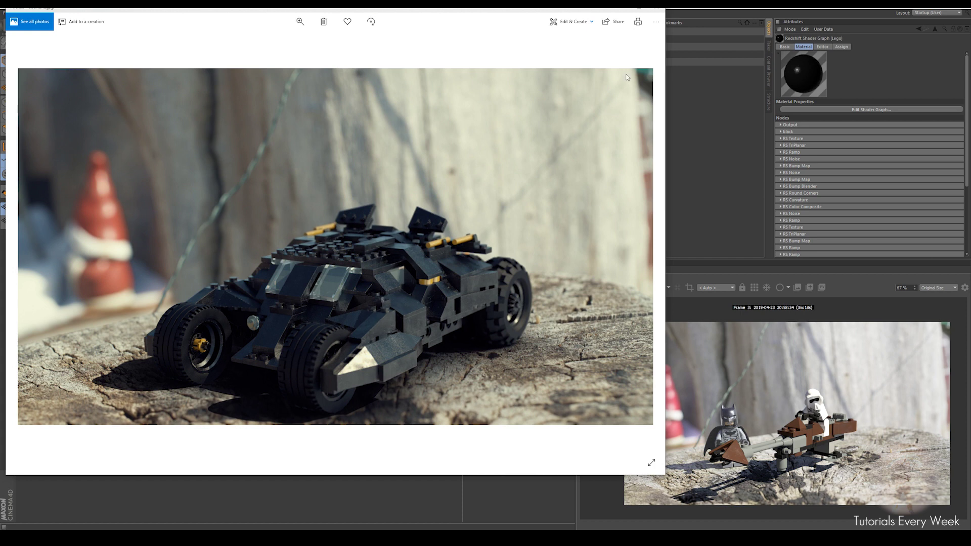
click(656, 10)
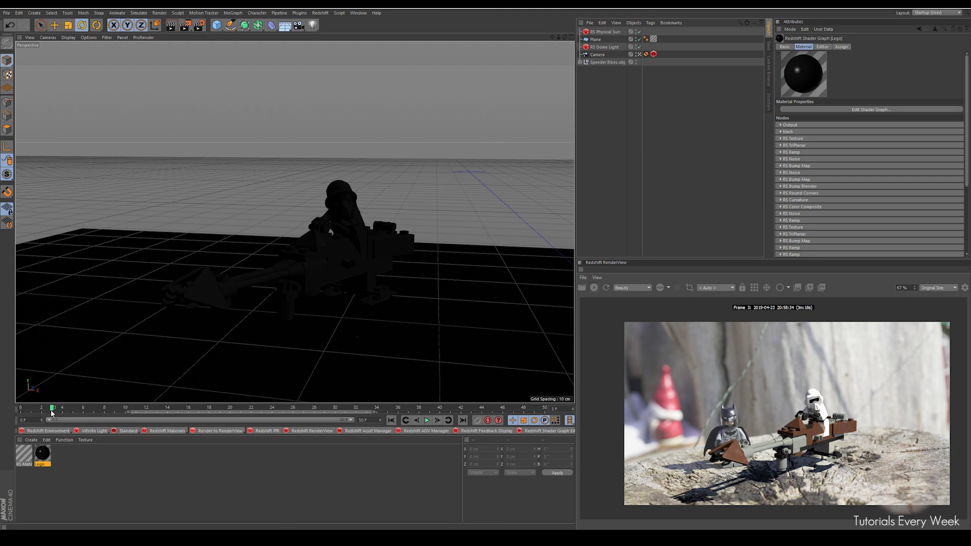
drag(53, 409, 178, 409)
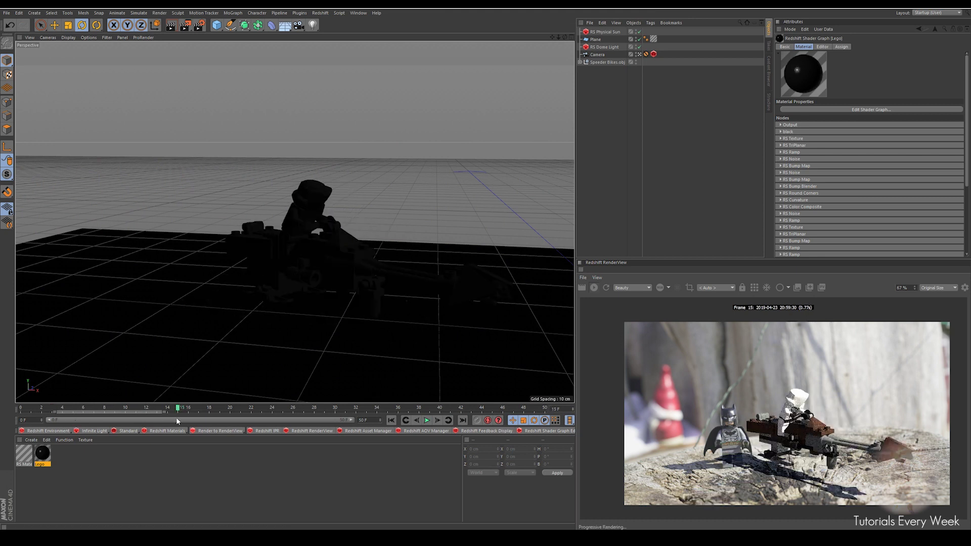
mouse_move(185, 410)
mouse_down()
mouse_move(313, 418)
mouse_move(199, 418)
mouse_up()
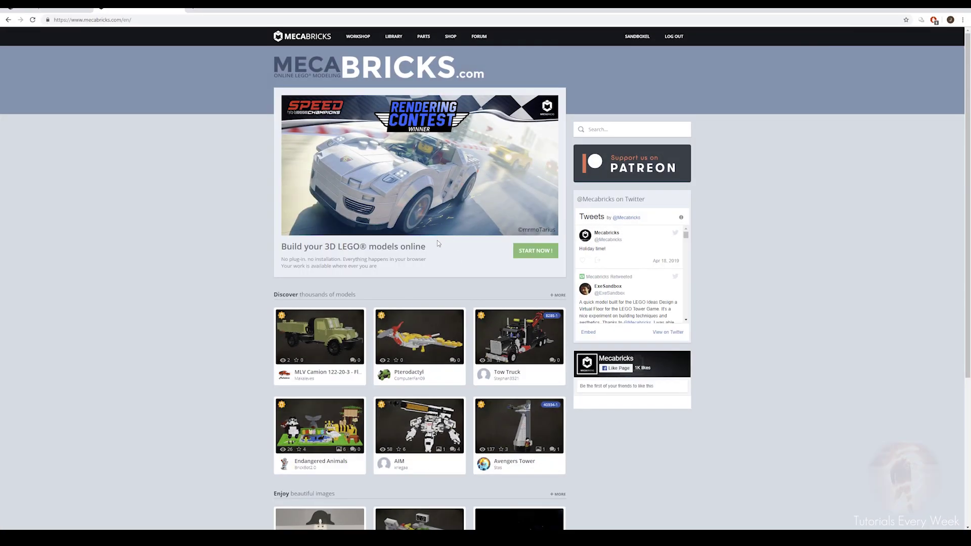
Step: Switch to the Mecabricks website in the browser and search its models for "speeder bike"
scroll(437, 241, down, 2)
scroll(406, 348, down, 2)
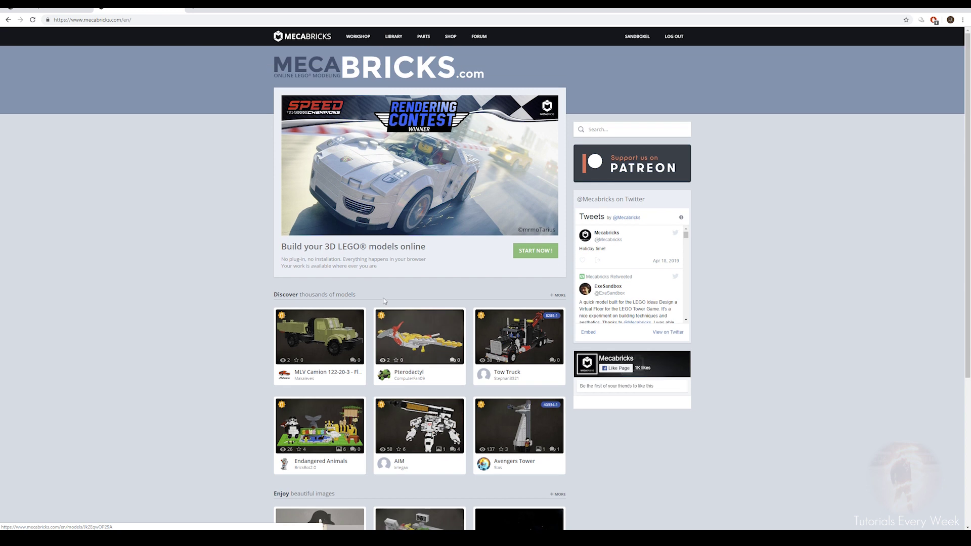
scroll(406, 348, up, 4)
click(609, 128)
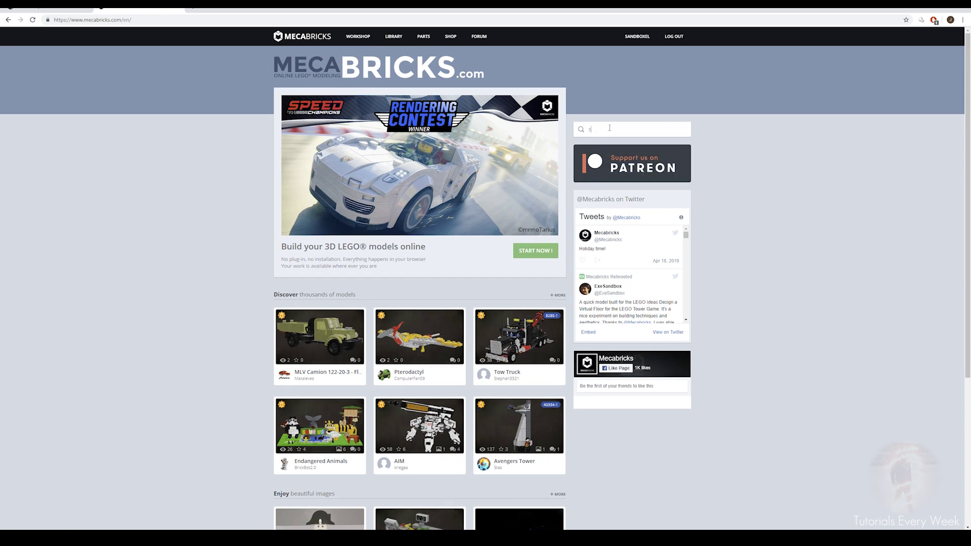
text(speeder bike)
key(Return)
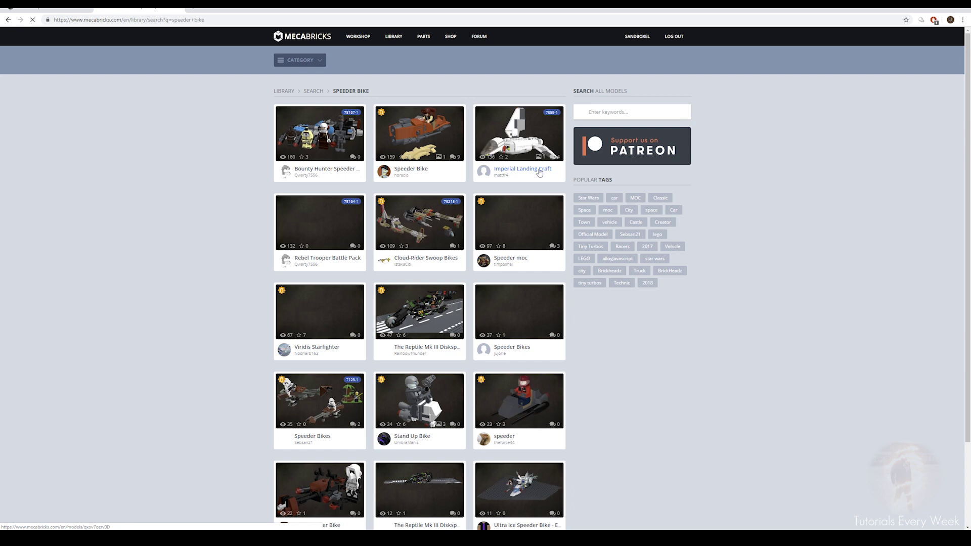
Step: Open the Speeder Bikes model that shows a single white trooper riding one bike from the search results
scroll(540, 173, down, 1)
scroll(539, 170, down, 2)
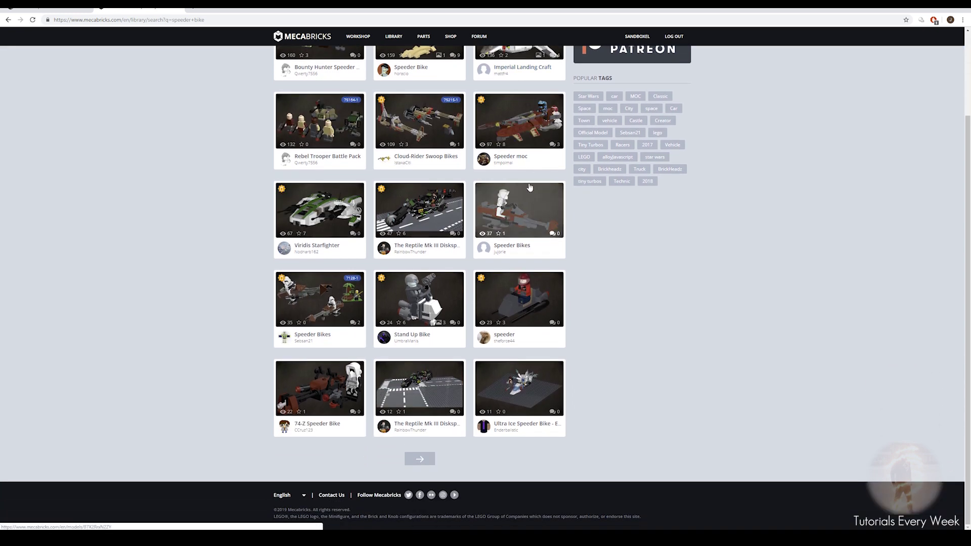
scroll(529, 193, up, 1)
click(521, 242)
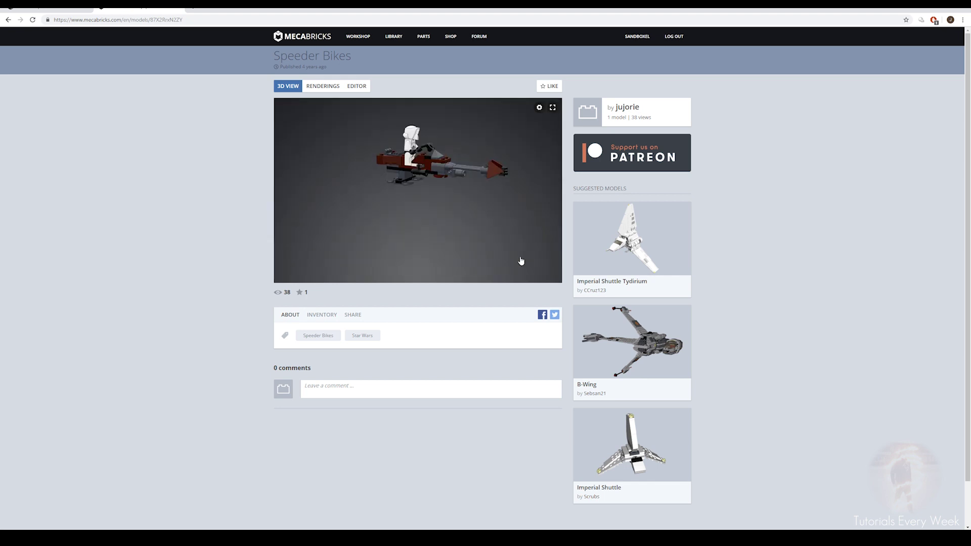
Step: Inspect the Speeder Bikes model in 3D and open it in the Mecabricks editor
drag(521, 261, 441, 198)
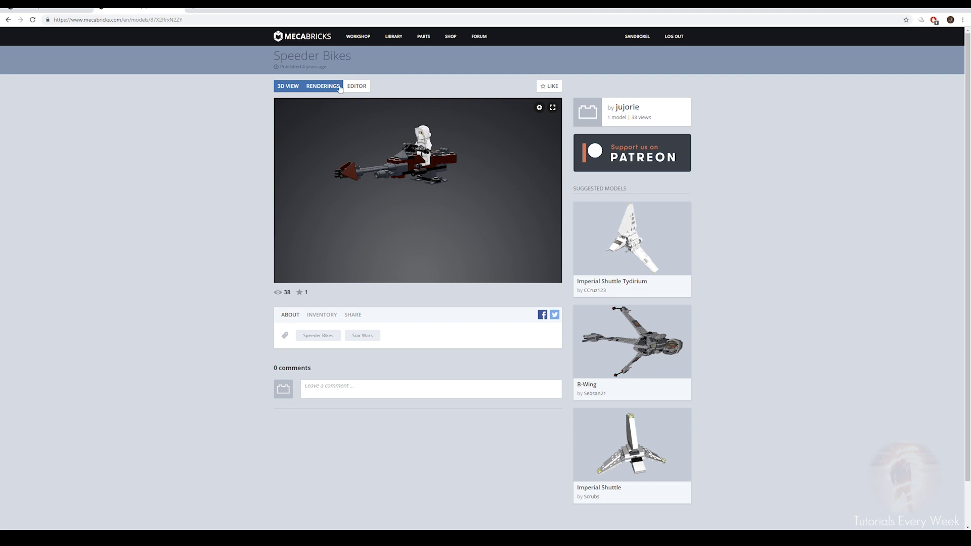
click(357, 86)
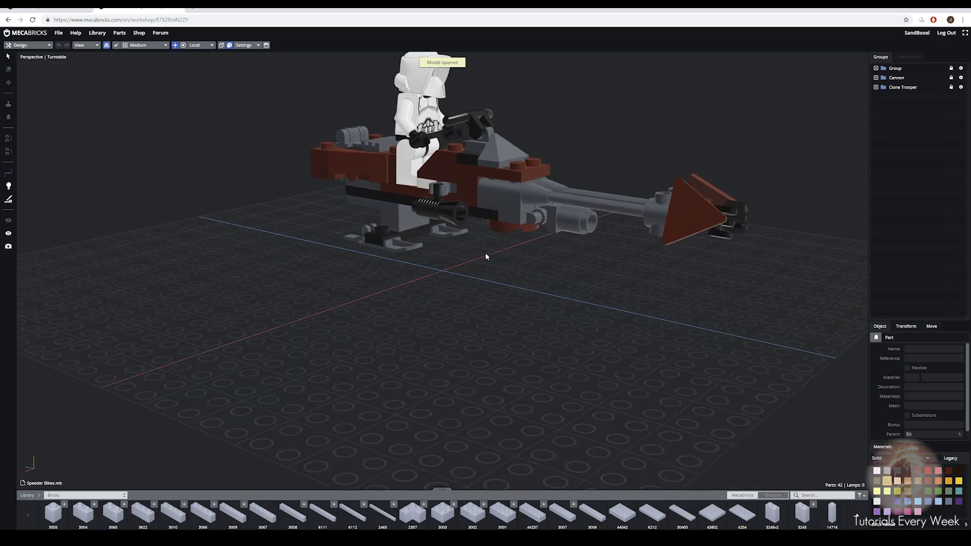
middle_drag(485, 257, 374, 257)
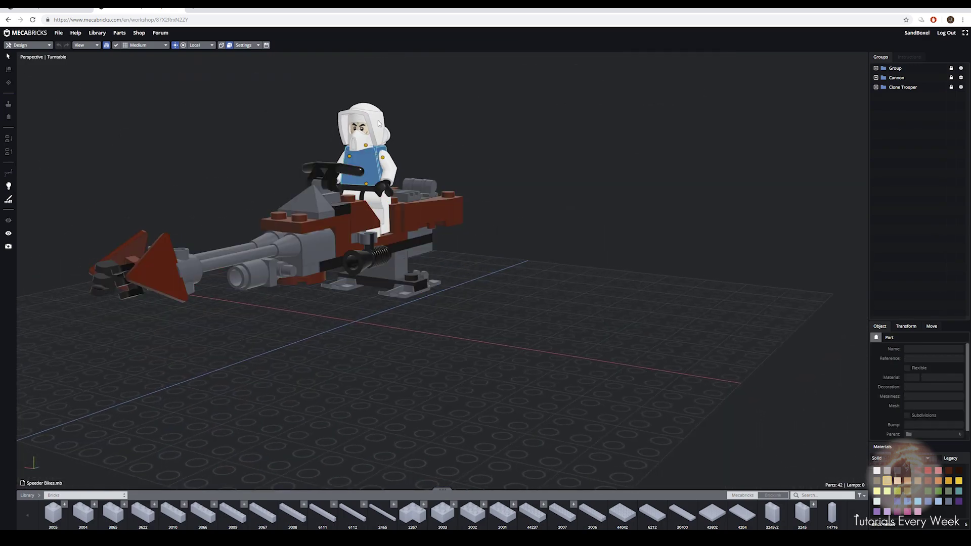
Step: Try adding part 10057d2 from the Minifigures library category beside the bike, and delete it from the scene
click(81, 496)
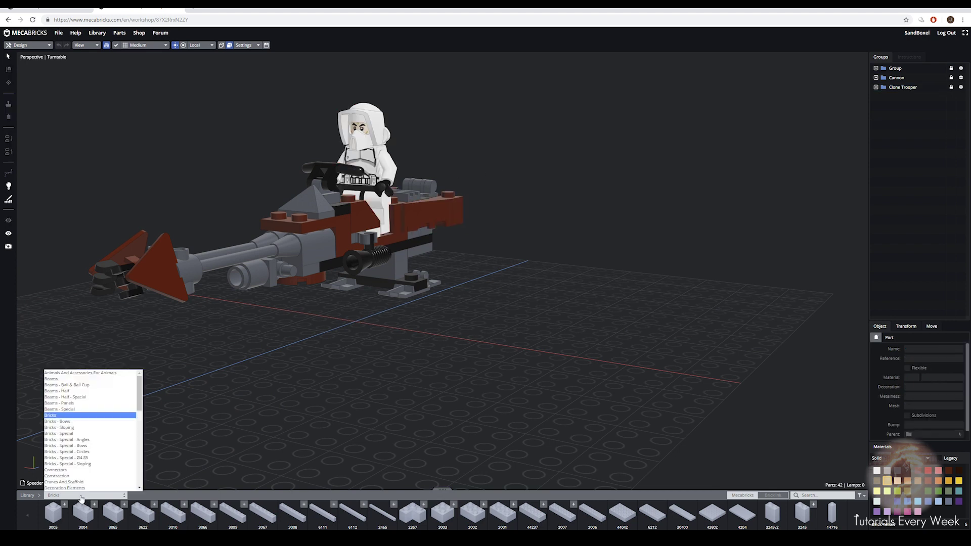
scroll(72, 461, down, 3)
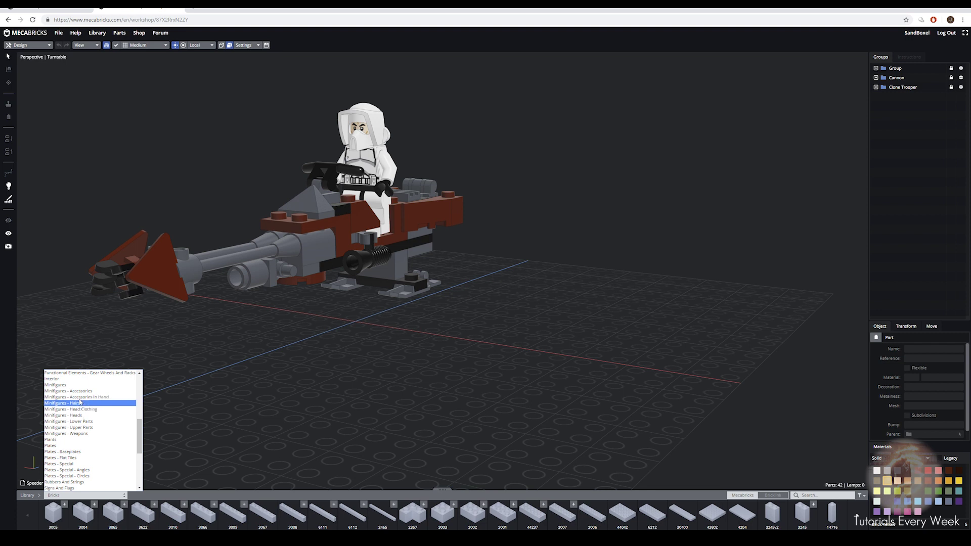
click(67, 386)
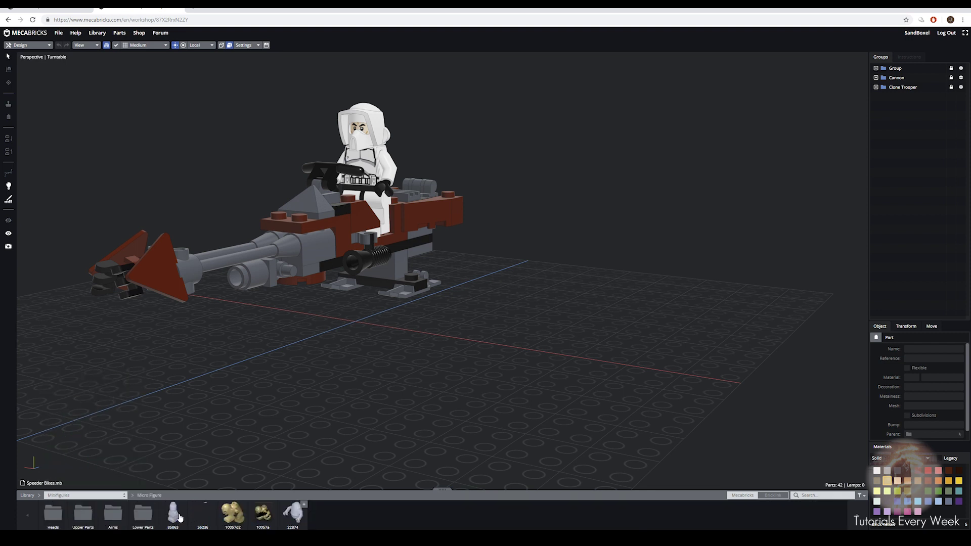
click(232, 514)
drag(372, 324, 491, 330)
click(467, 313)
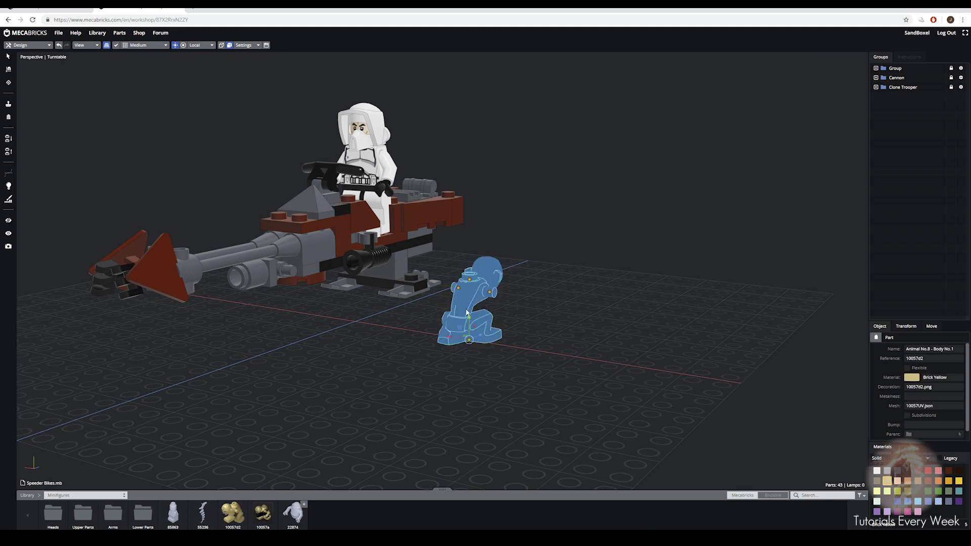
key(Delete)
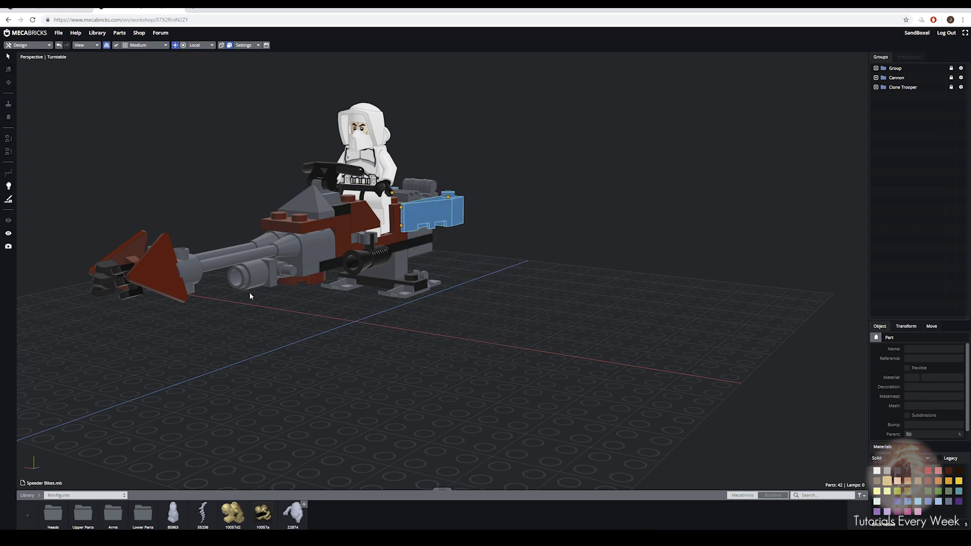
Step: Export the speeder bike model in Wavefront (.obj) format without the LEGO logo, and close the export dialog
click(58, 32)
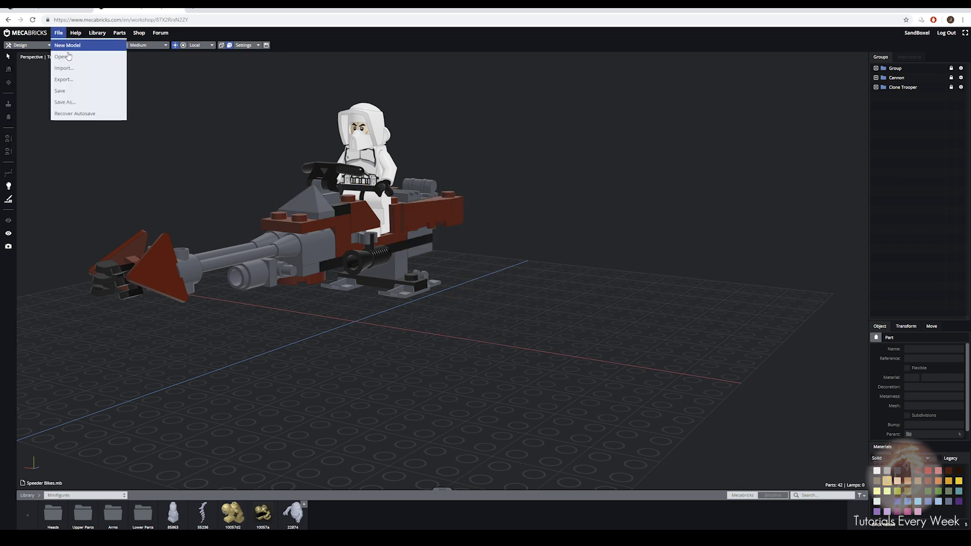
click(62, 80)
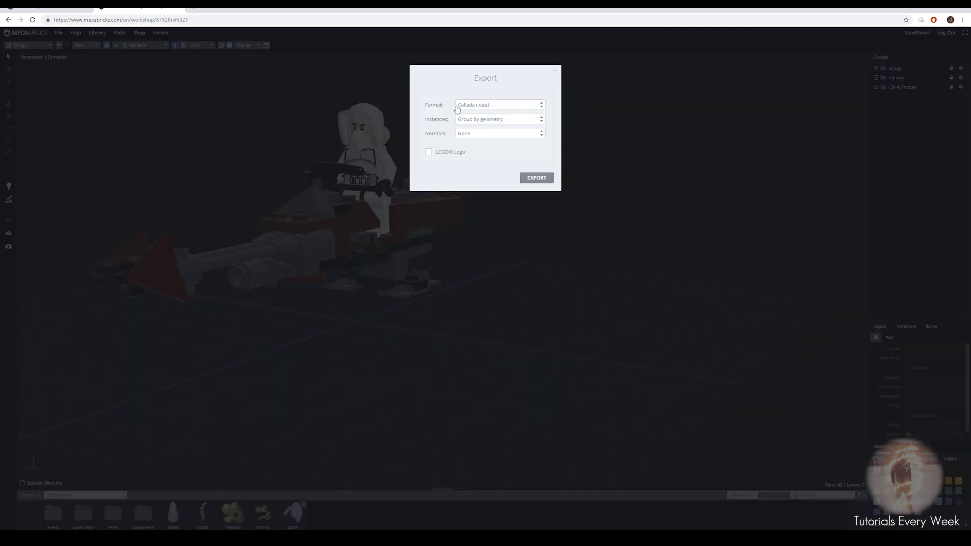
click(475, 106)
click(501, 128)
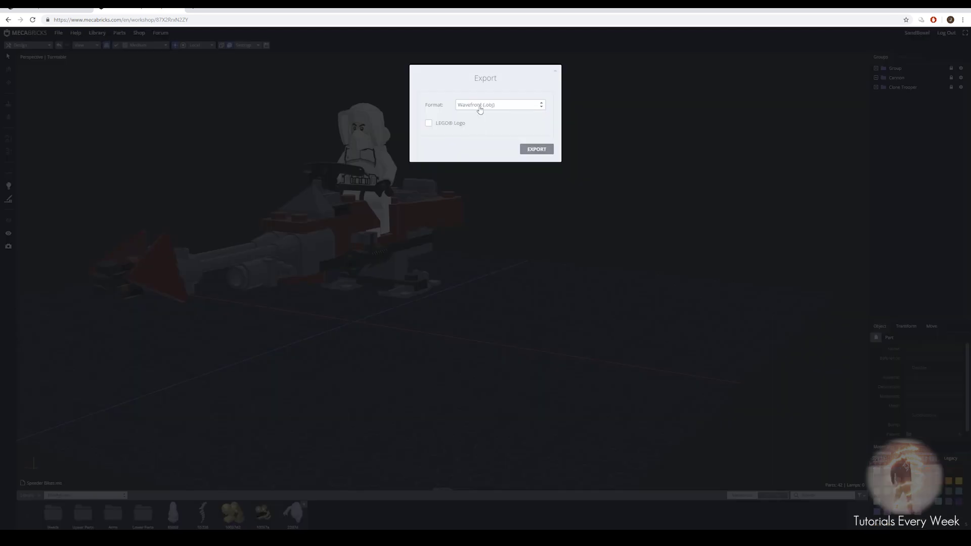
click(531, 149)
click(554, 73)
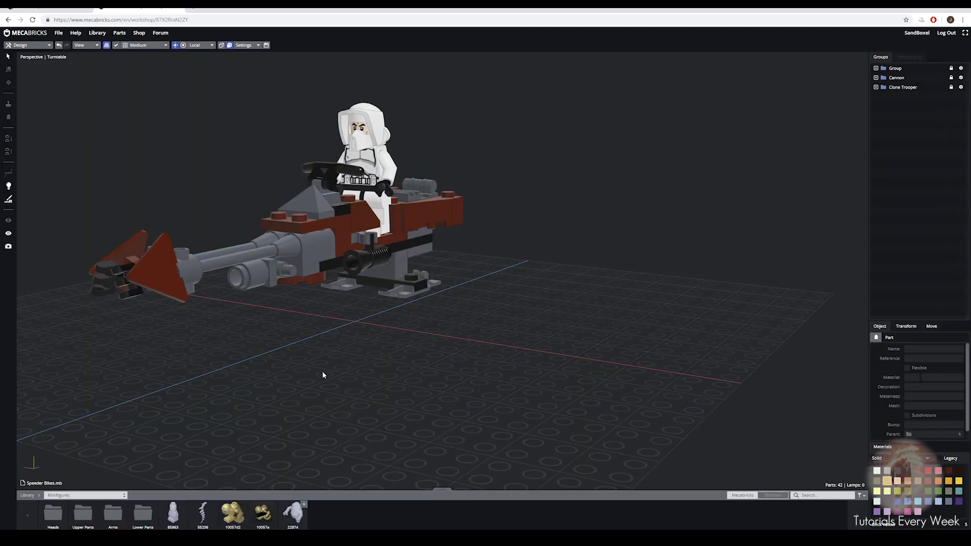
Step: Open surfaceimperfections.com and review the Surface Imperfections Vol 1 texture pack, including its sample download, contents and example uses
click(42, 20)
text(https://surfaceimperfections.com)
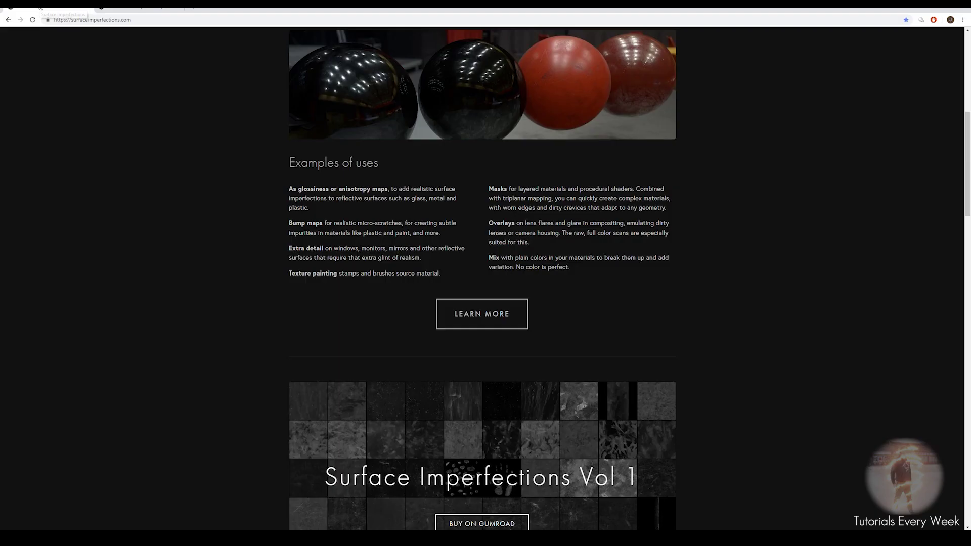
scroll(415, 230, up, 8)
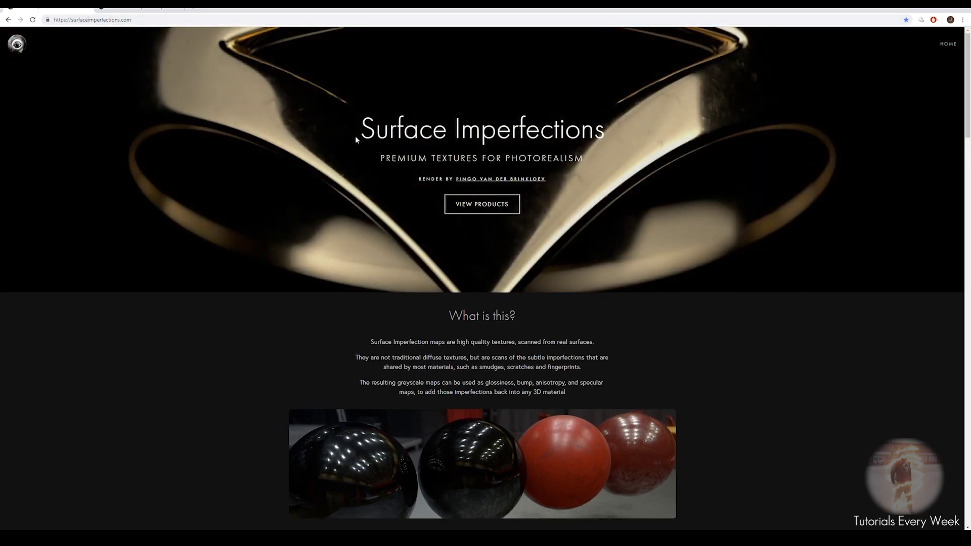
scroll(438, 194, down, 2)
scroll(475, 112, down, 15)
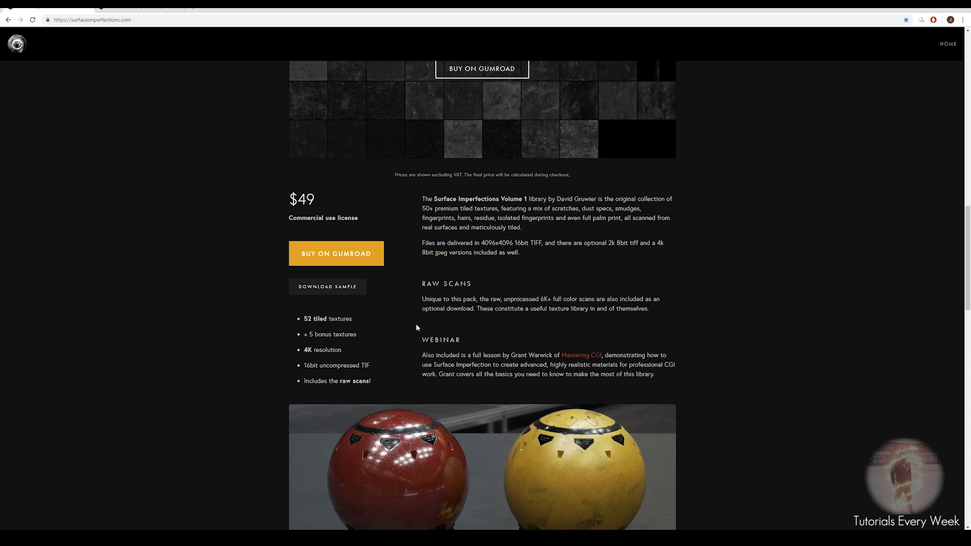
scroll(374, 275, down, 1)
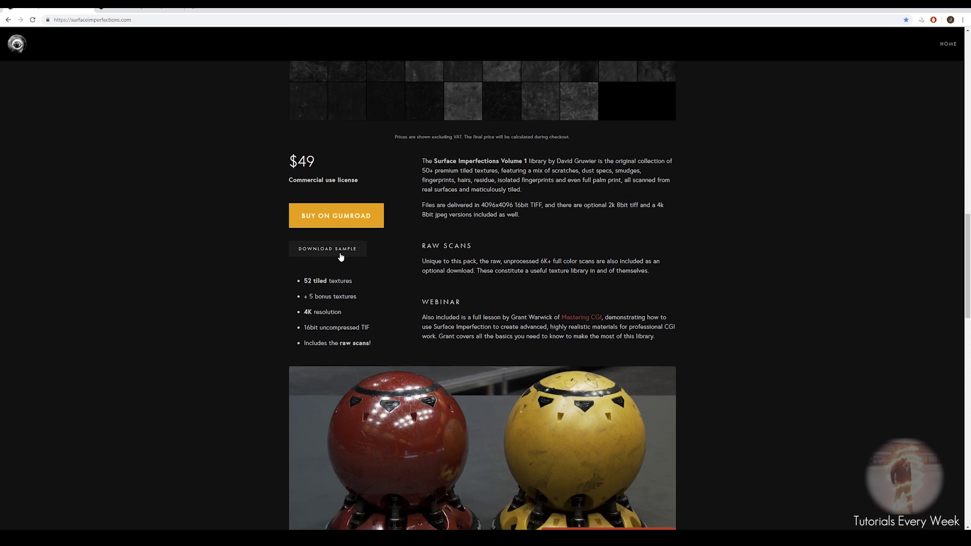
scroll(391, 265, down, 5)
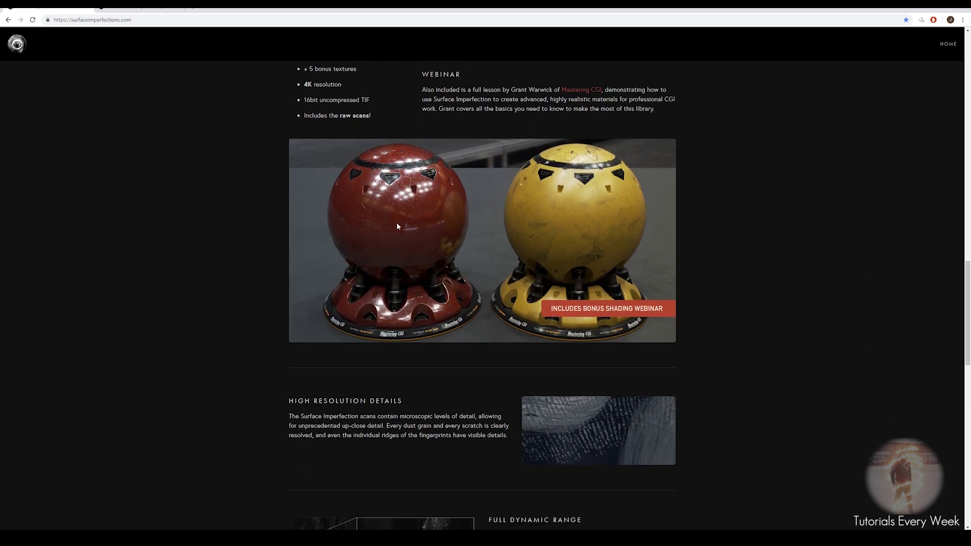
scroll(549, 304, down, 15)
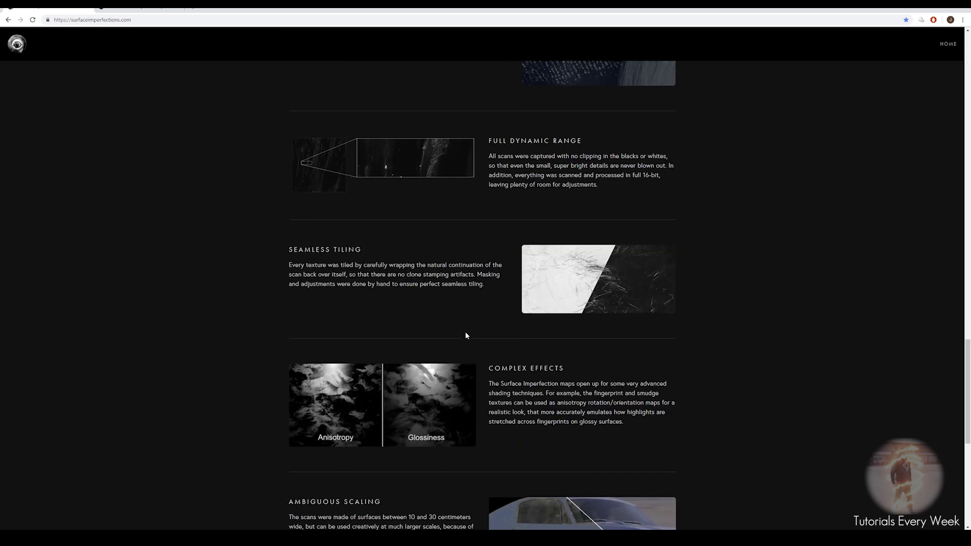
scroll(466, 329, up, 18)
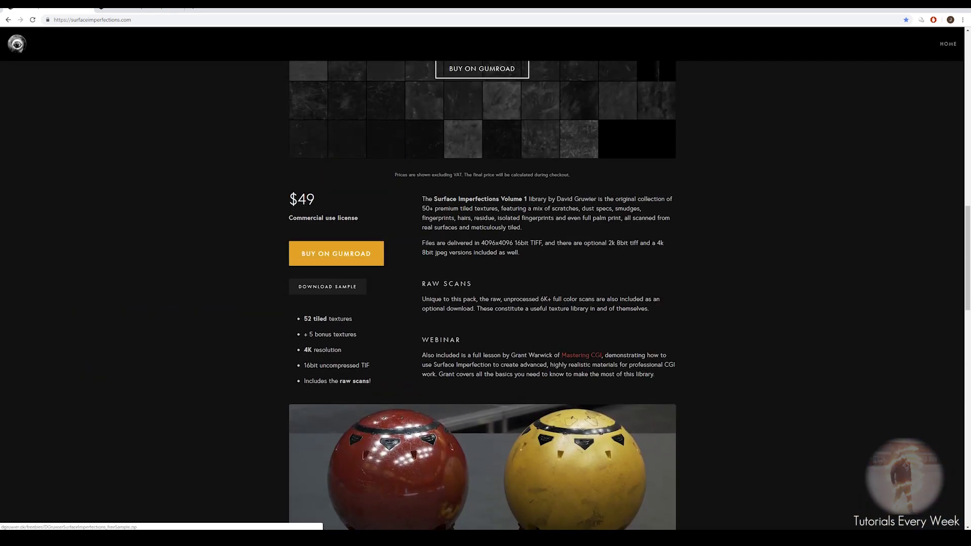
scroll(495, 316, up, 3)
scroll(496, 316, up, 2)
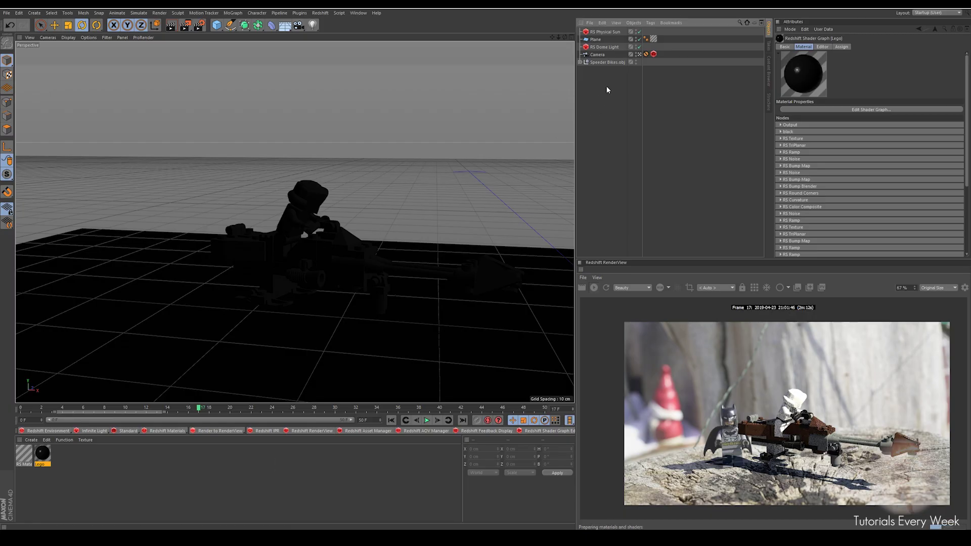
Step: Return to Cinema 4D, stop the Redshift interactive render, and select the Speeder Bikes.obj null
click(601, 62)
click(595, 287)
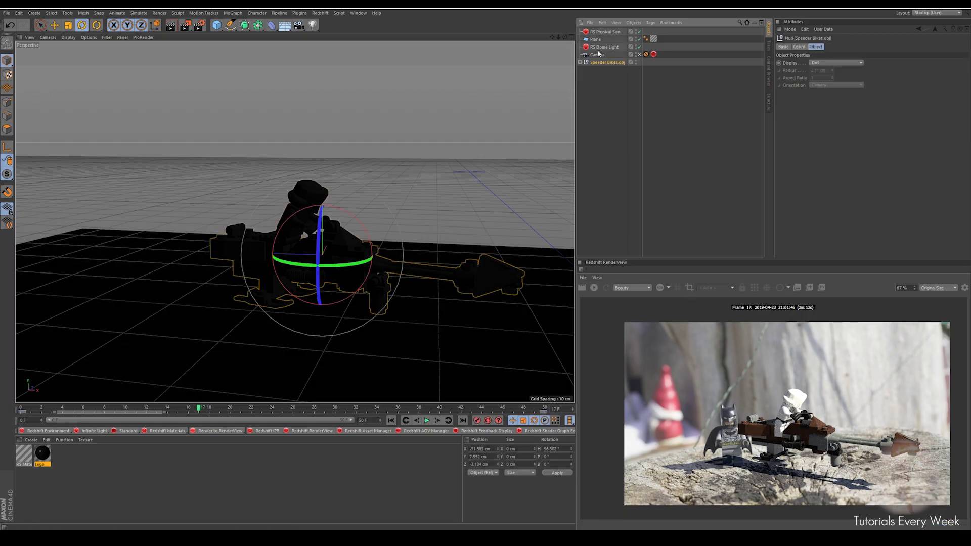
click(597, 54)
click(598, 62)
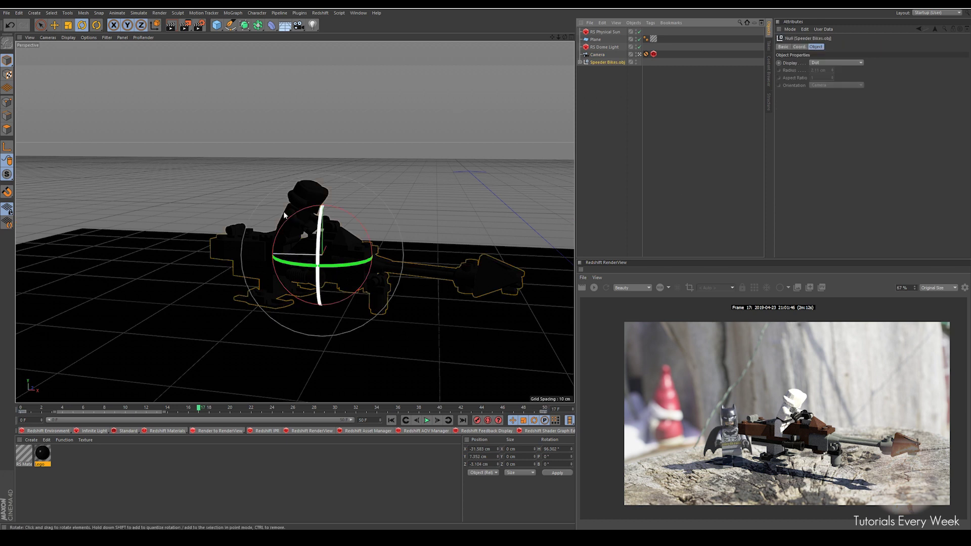
click(597, 56)
click(598, 64)
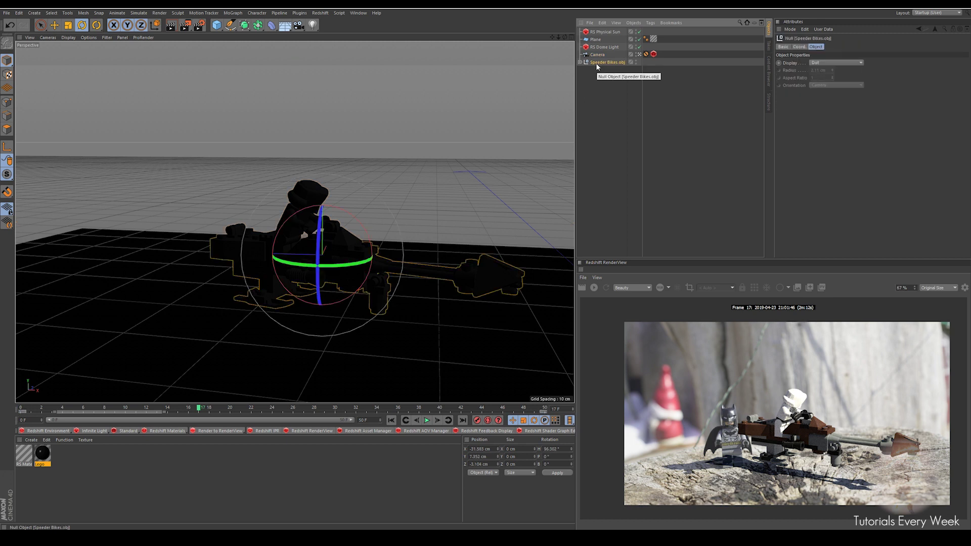
Step: Save the scene under the new name "Speeder Tut" in the Speeder folder
click(7, 13)
click(20, 83)
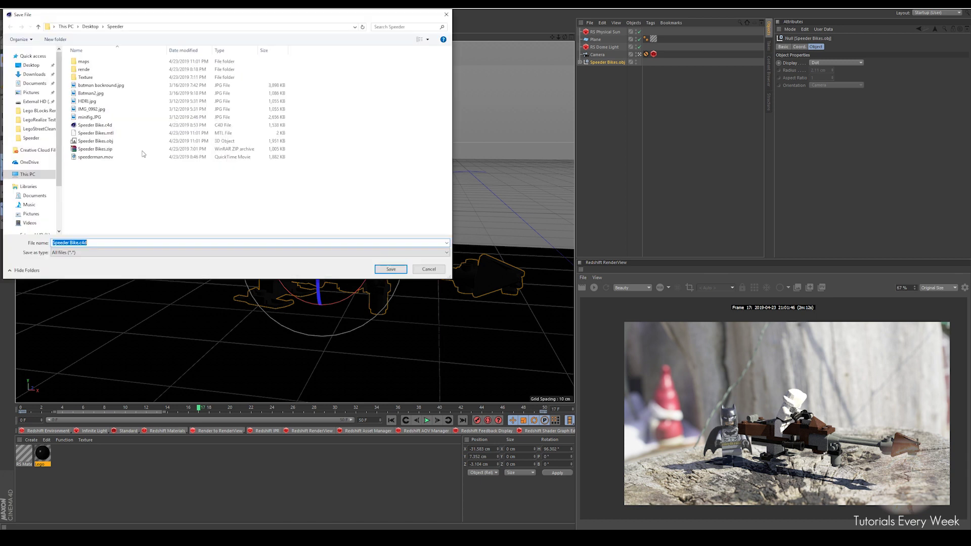
text(Speeder Tut)
key(Return)
click(594, 66)
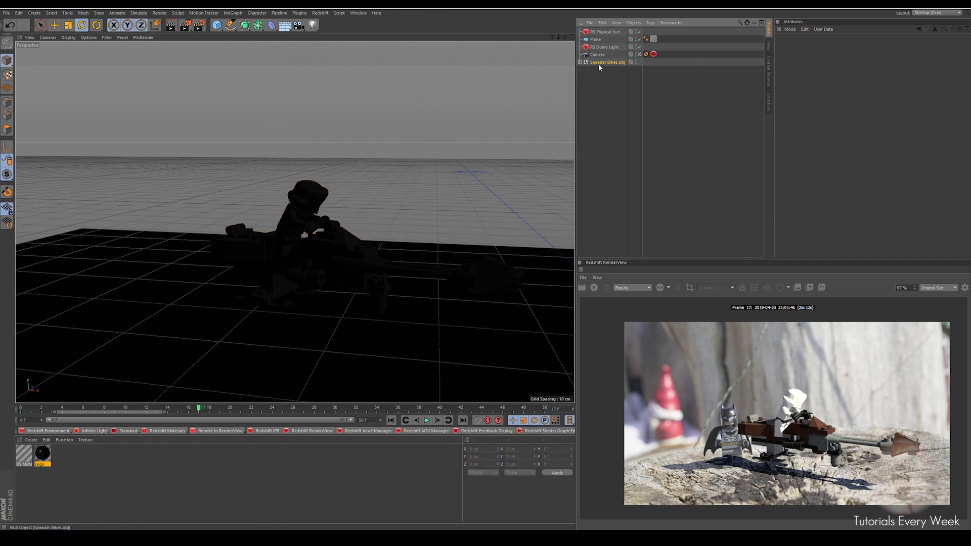
Step: Delete the existing Speeder Bikes.obj null from the scene
click(599, 62)
key(Delete)
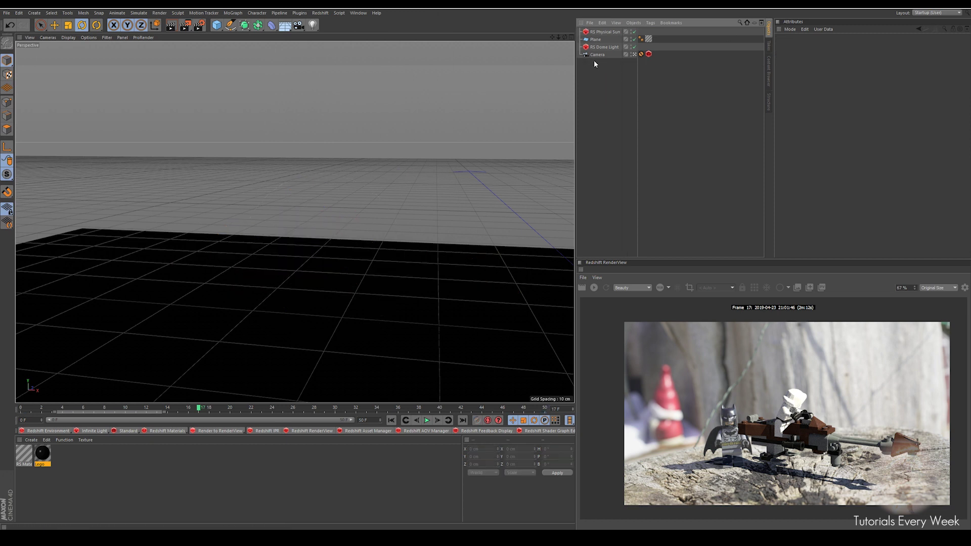
Step: Start the Redshift interactive render and compare the RS Dome Light's back-plate disabled and enabled, leaving it enabled
click(604, 46)
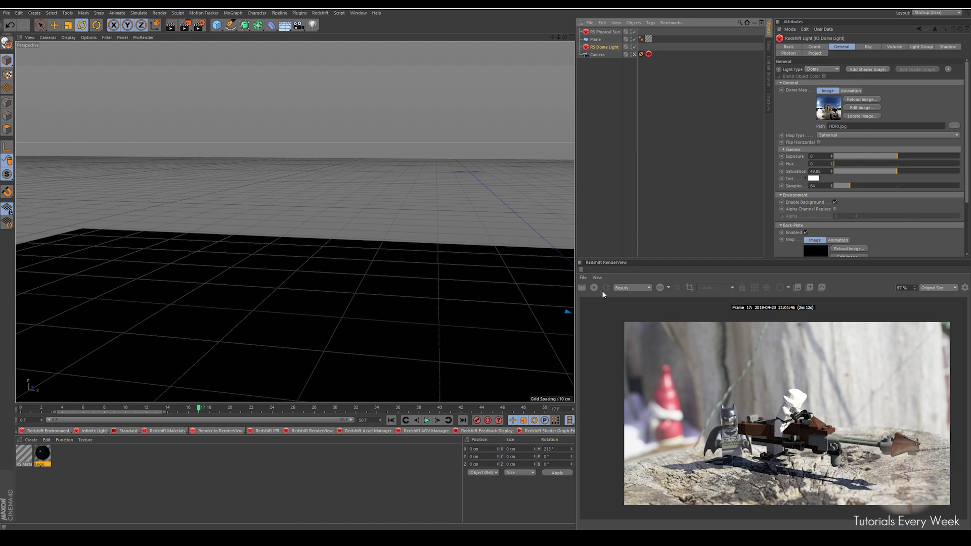
click(803, 234)
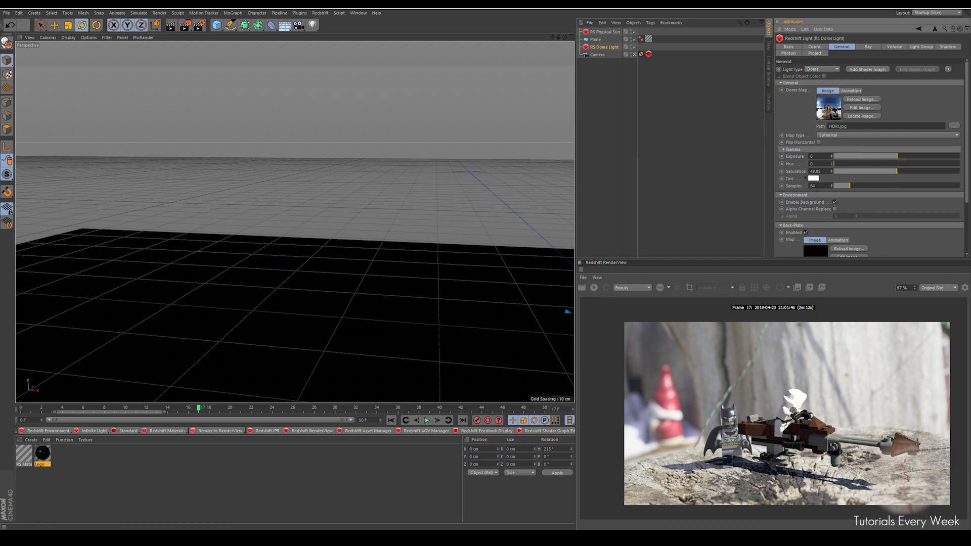
click(805, 232)
click(592, 288)
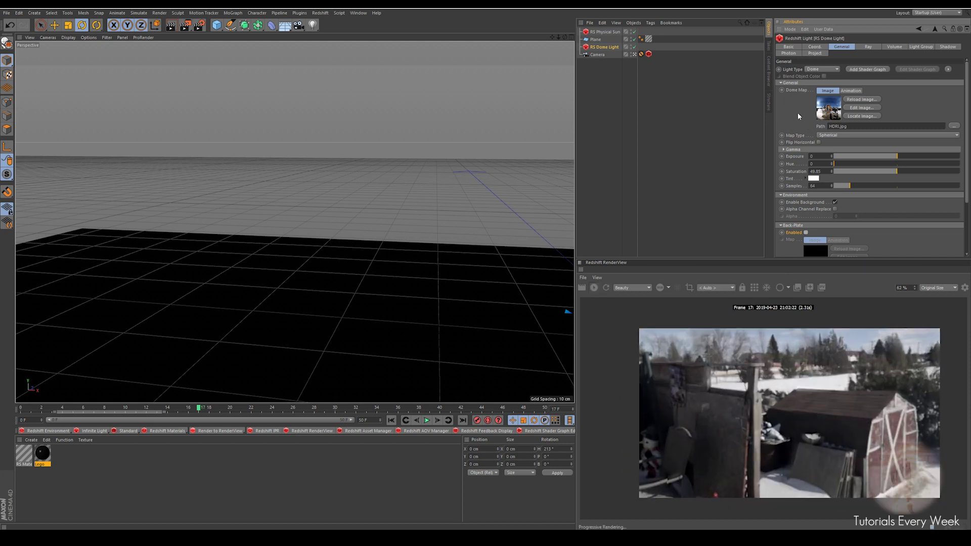
scroll(814, 201, down, 3)
click(806, 164)
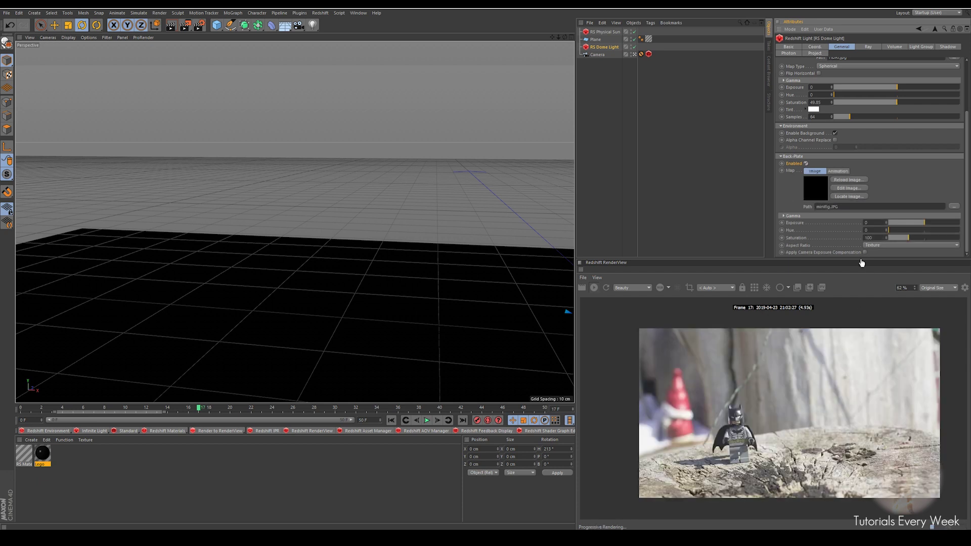
scroll(794, 150, up, 3)
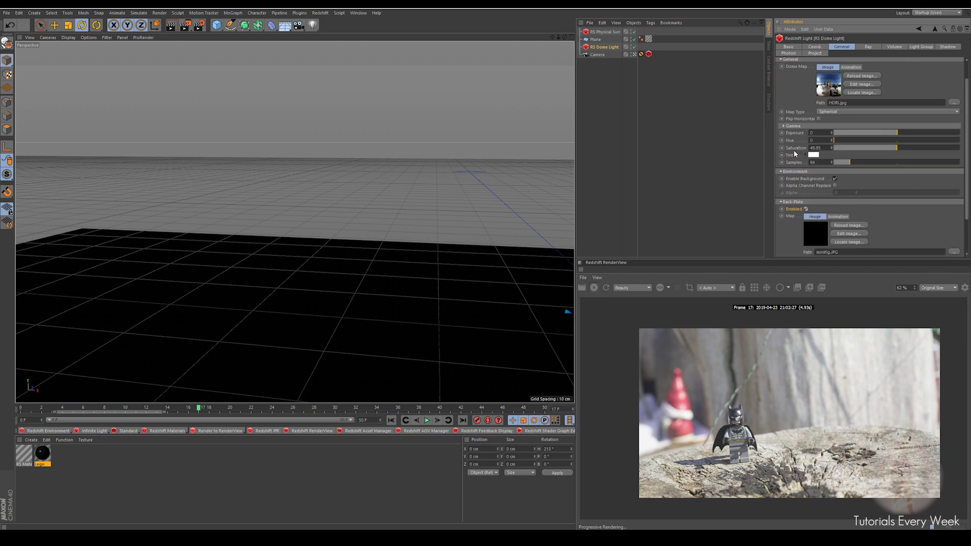
Step: Open the plane's RS Material in the Shader Graph and reposition its Matte-Shadow Catcher and Output nodes
click(596, 41)
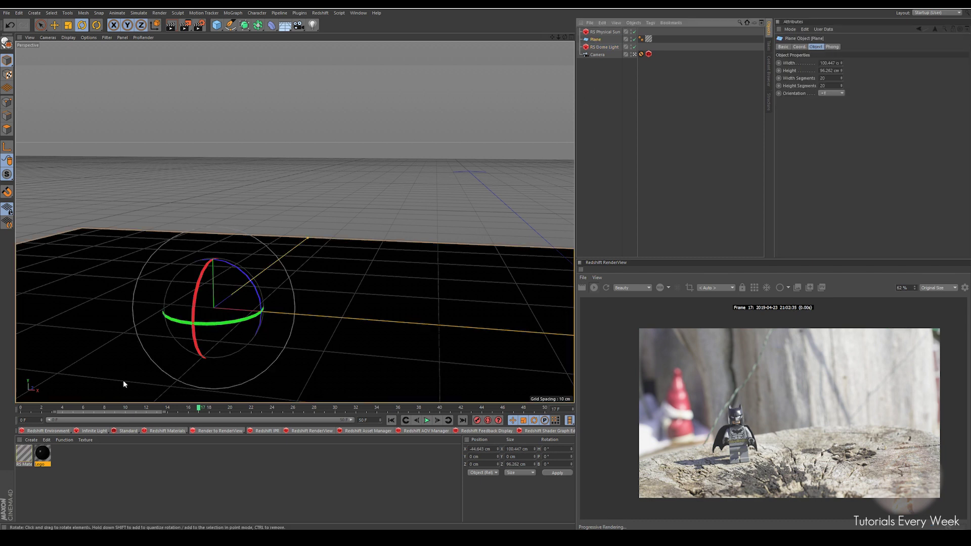
double_click(24, 454)
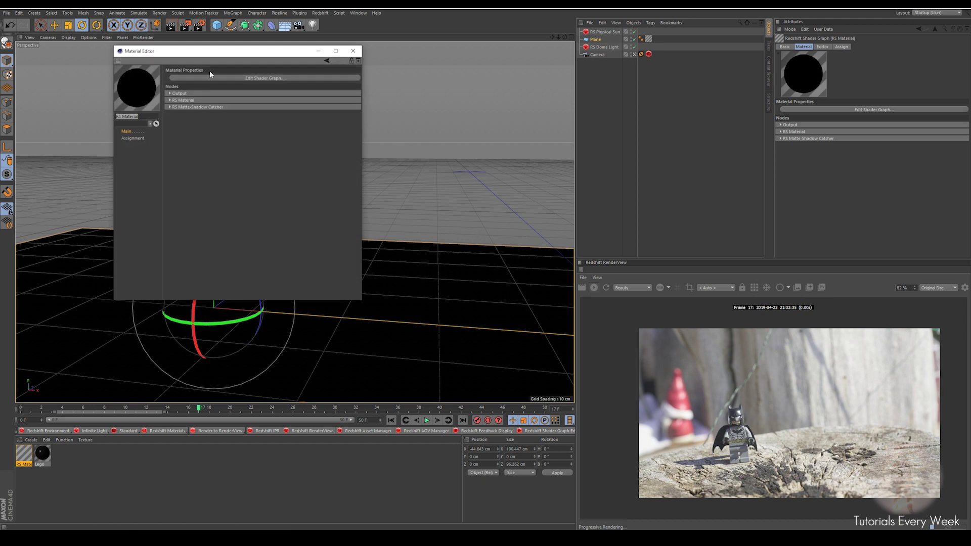
drag(285, 201, 264, 199)
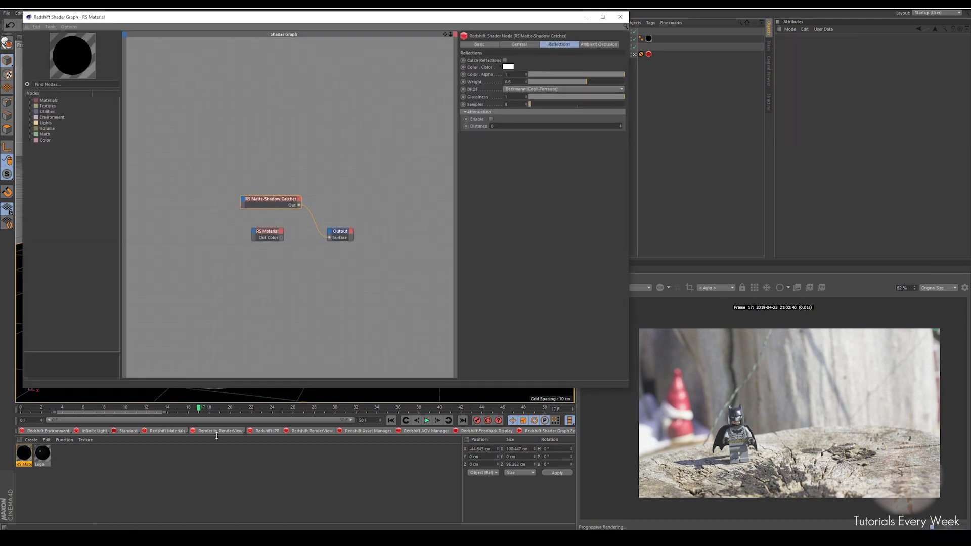
drag(342, 229, 375, 214)
drag(281, 202, 311, 197)
Step: Add a second Matte-Shadow Catcher node, connect it to the Output's Surface, enable Background is Environment, and close the material windows
click(66, 85)
text(matte)
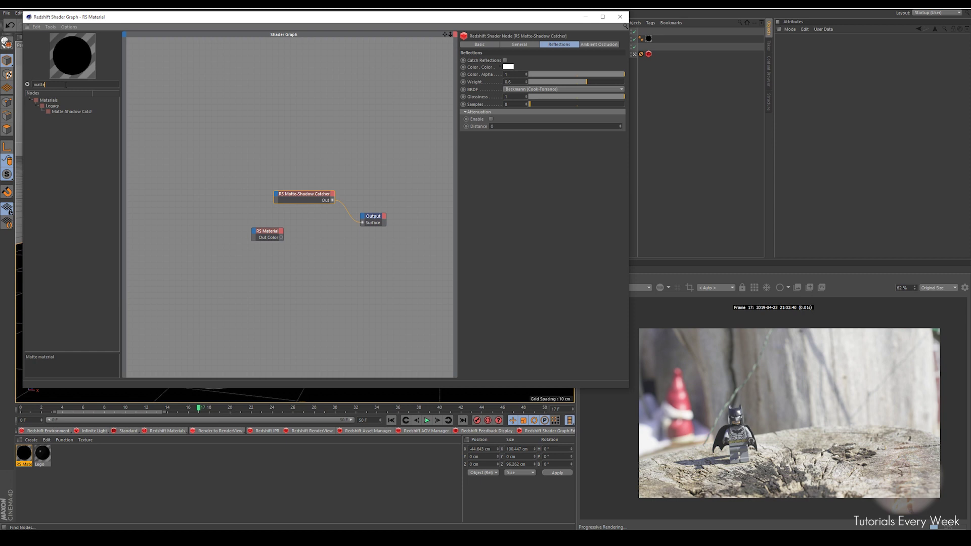
drag(312, 181, 363, 223)
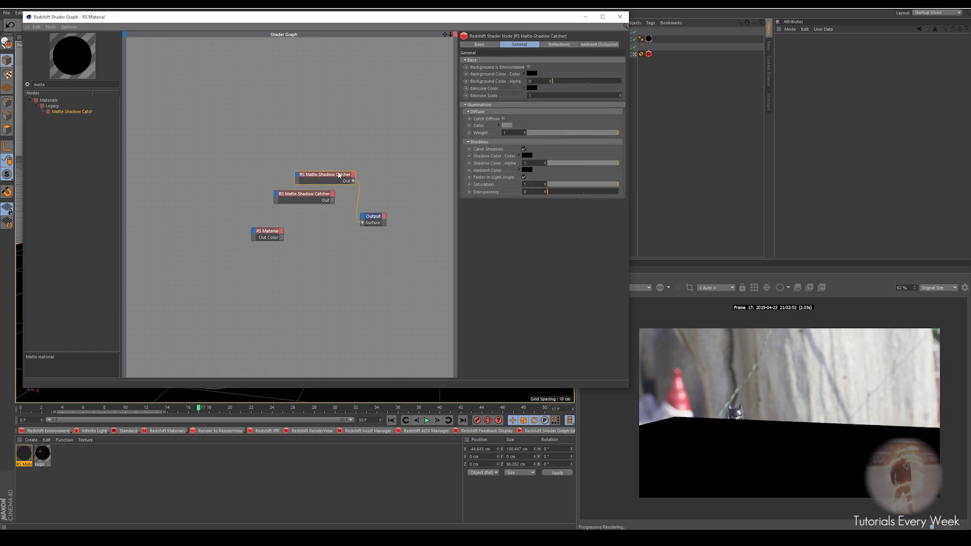
click(530, 67)
click(620, 17)
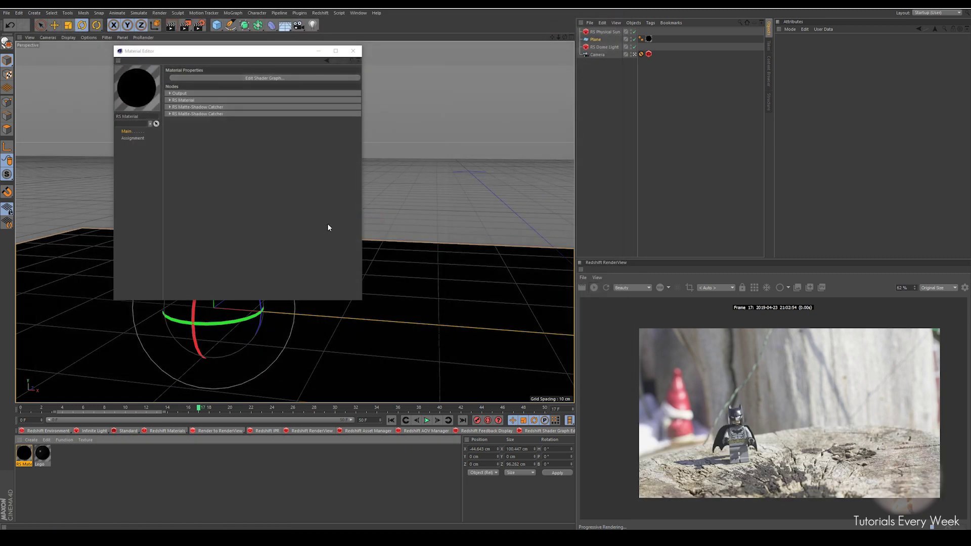
click(353, 51)
Step: Examine the RS Physical Sun and the Camera across all four views, and the settings of the camera's Protection tag
click(604, 31)
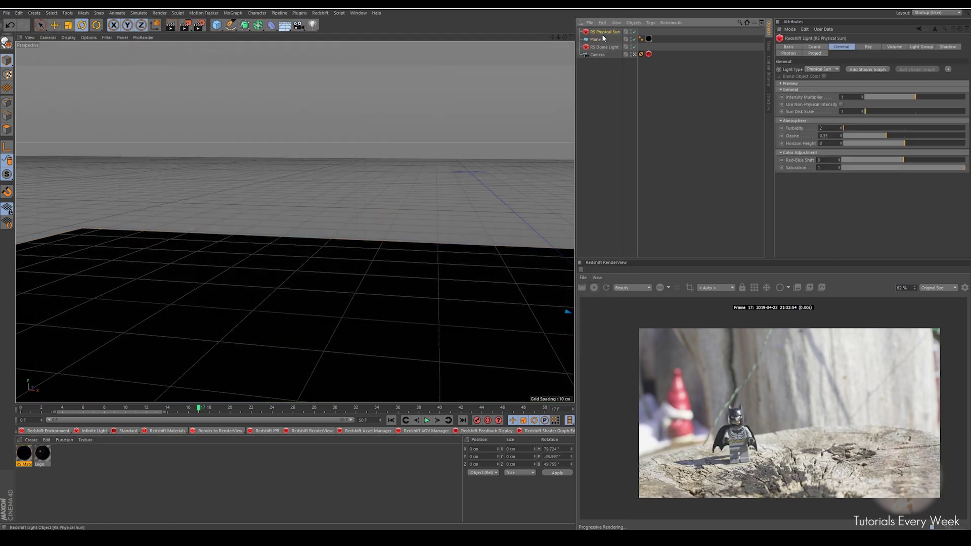
click(572, 37)
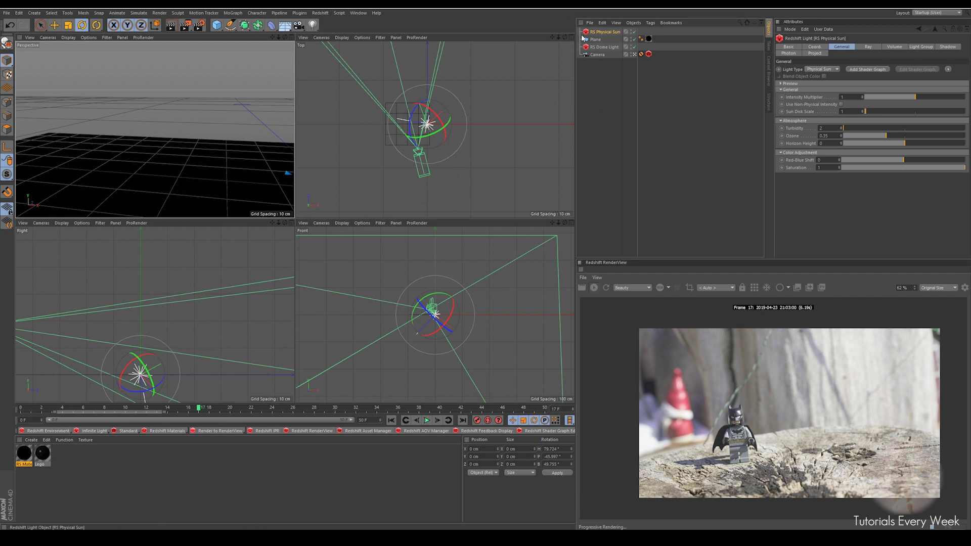
click(598, 55)
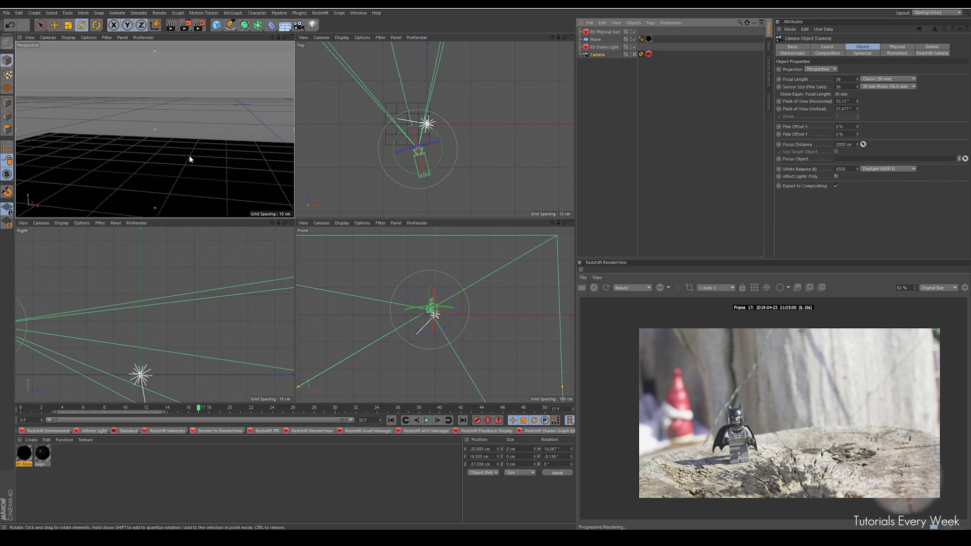
scroll(170, 338, down, 3)
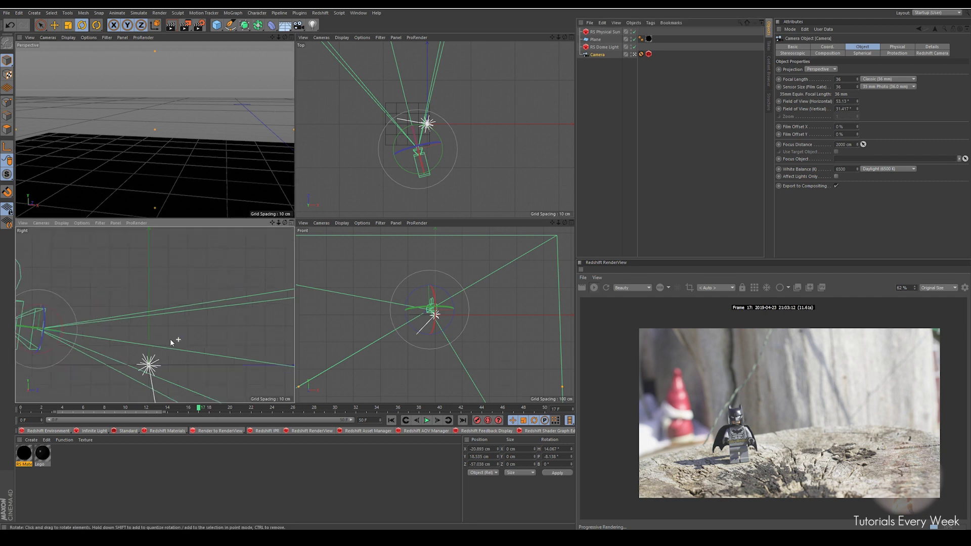
click(641, 55)
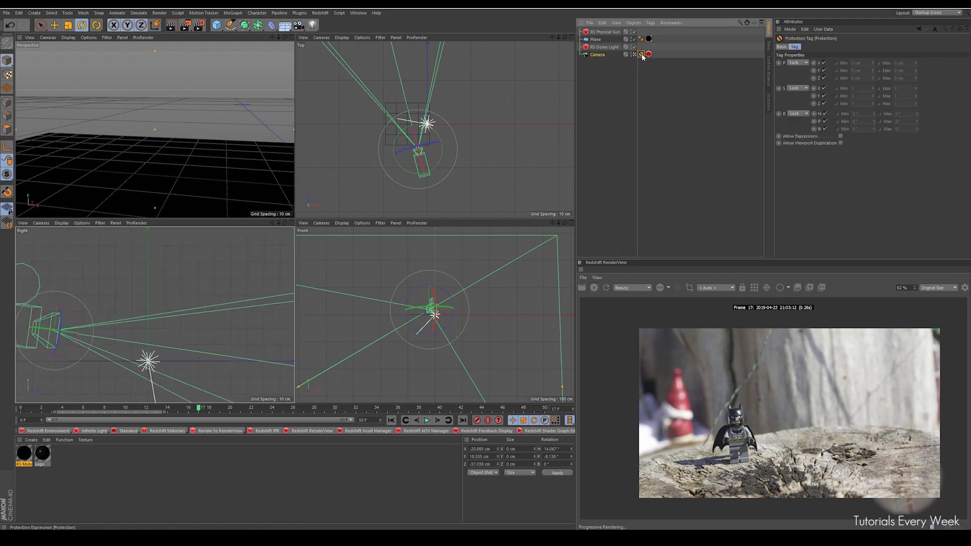
right_click(600, 55)
mouse_move(622, 61)
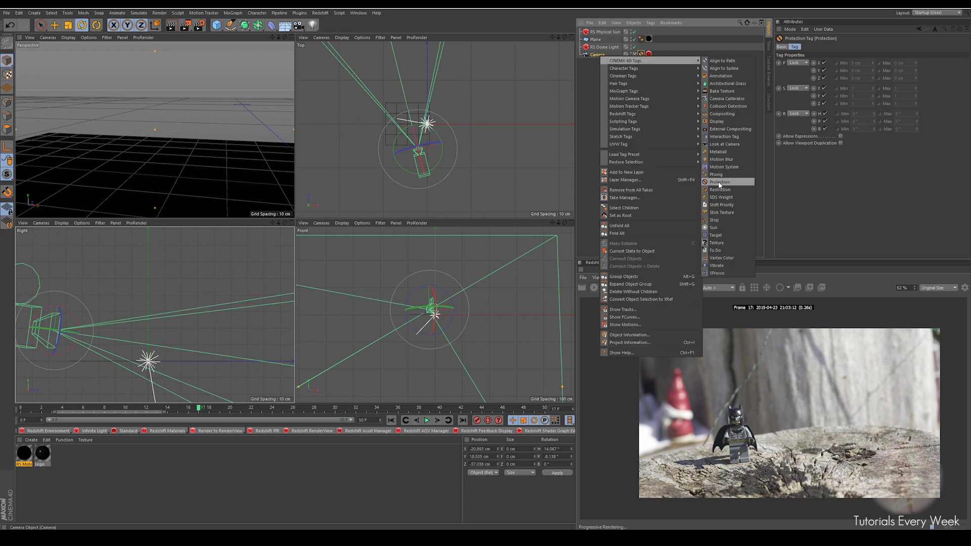
click(254, 150)
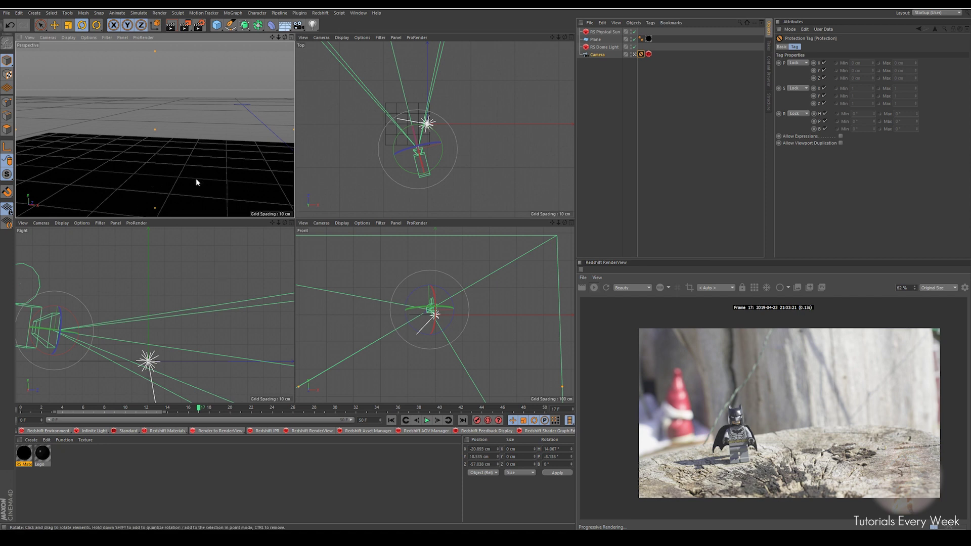
Step: Delete the Redshift camera tag from the Camera object and return to the single perspective view
click(649, 54)
key(Delete)
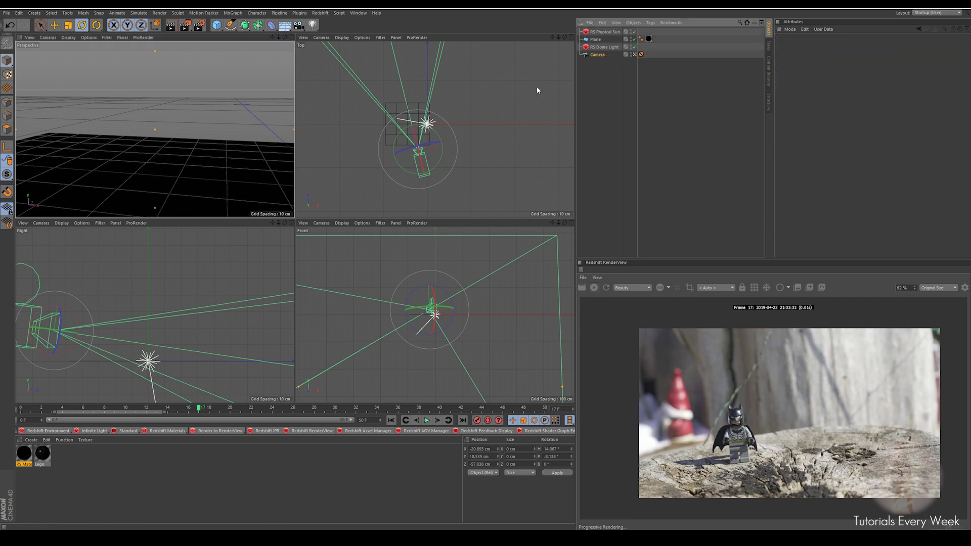
click(605, 60)
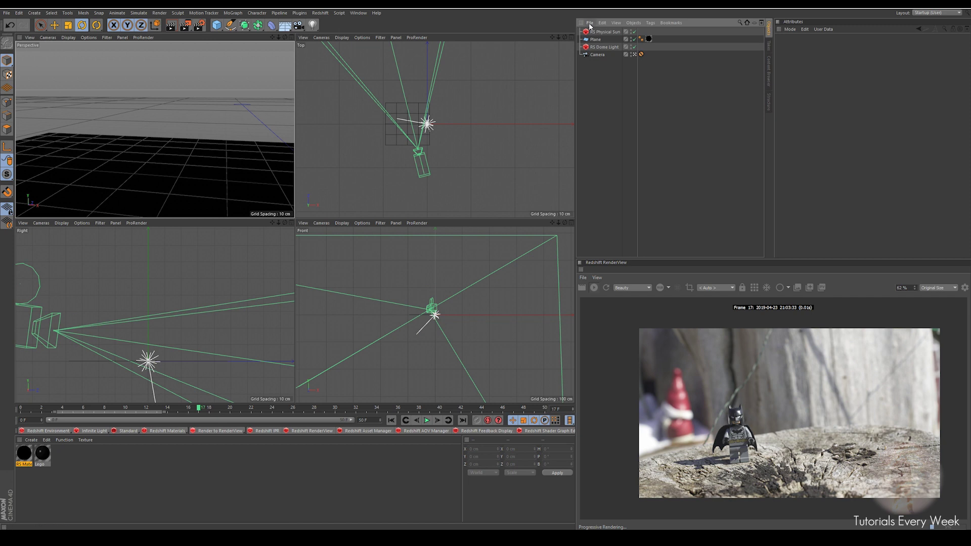
click(292, 37)
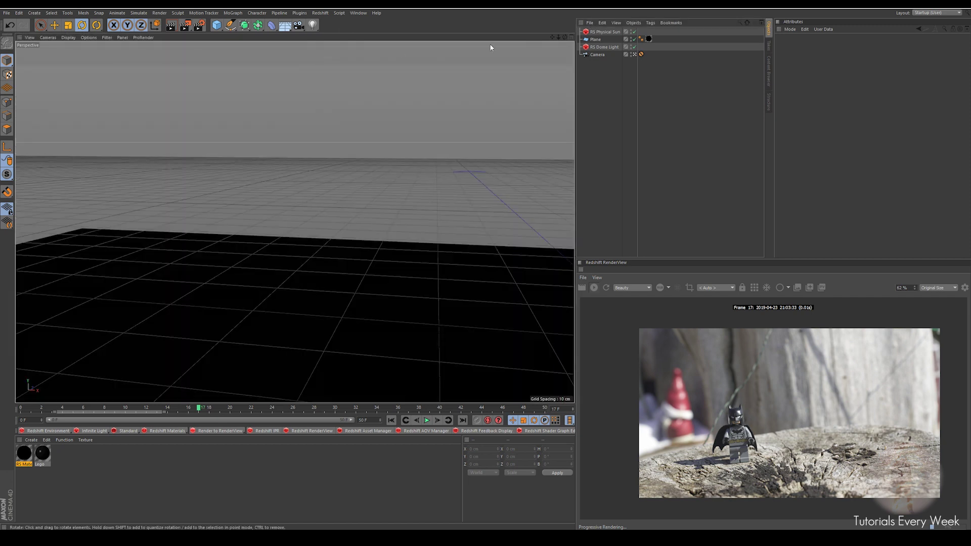
Step: Merge Speeder Bikes.obj from the Speeder folder into the scene with the Default OBJ import settings
click(589, 24)
click(609, 34)
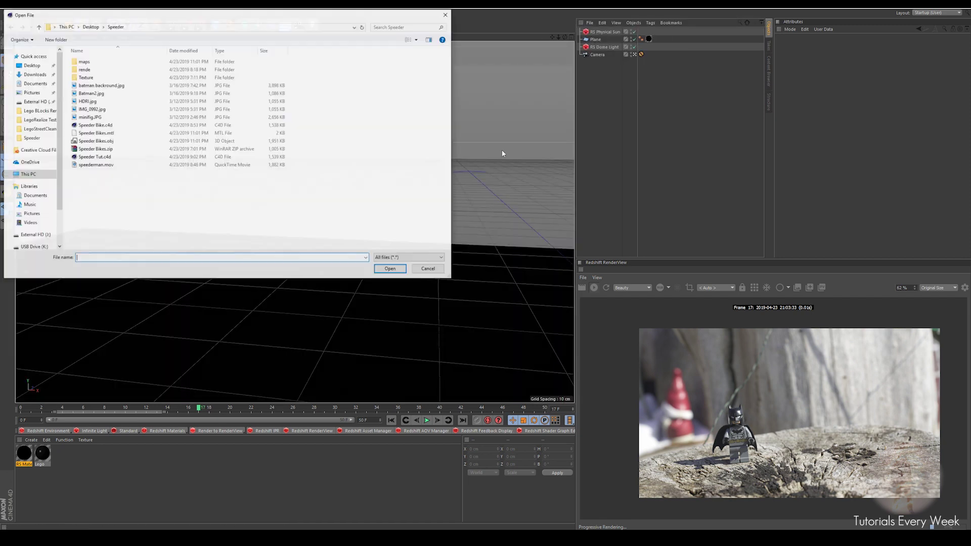
click(94, 144)
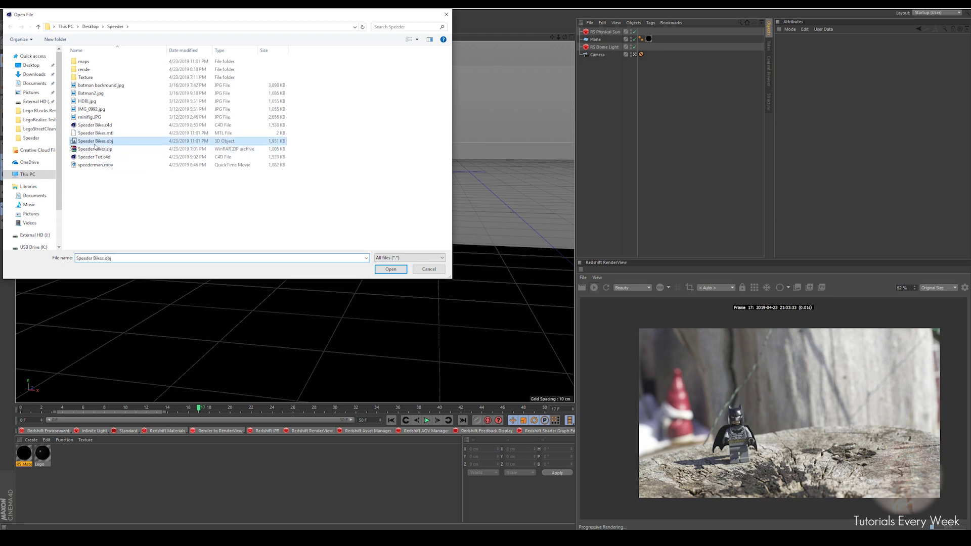
click(390, 269)
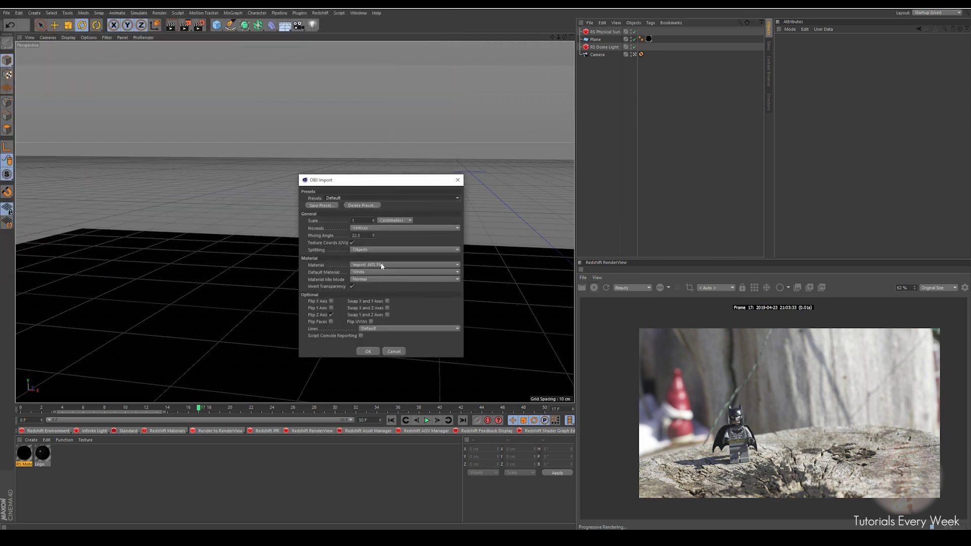
click(372, 354)
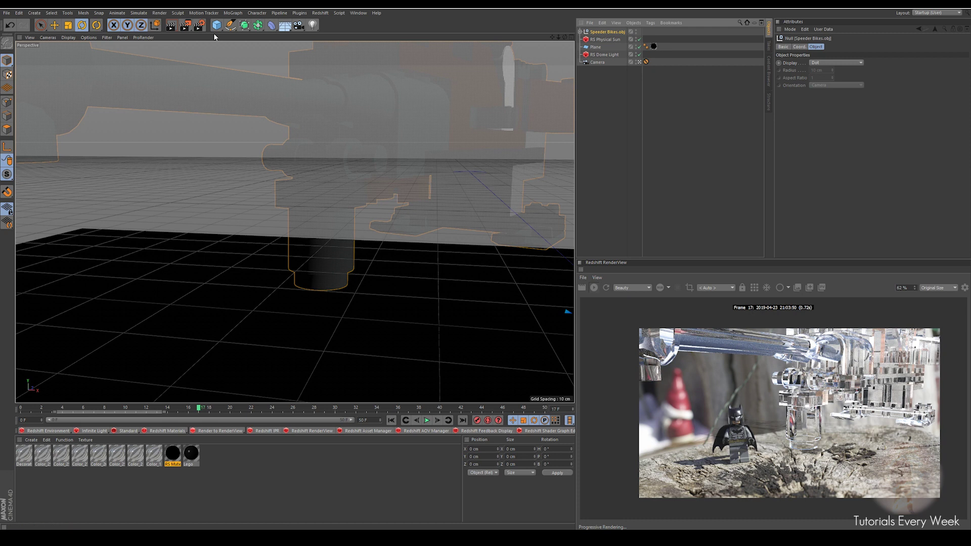
Step: Scale the imported Speeder Bikes.obj null down to fit the scene and switch to the Move tool
click(68, 25)
drag(464, 169, 296, 273)
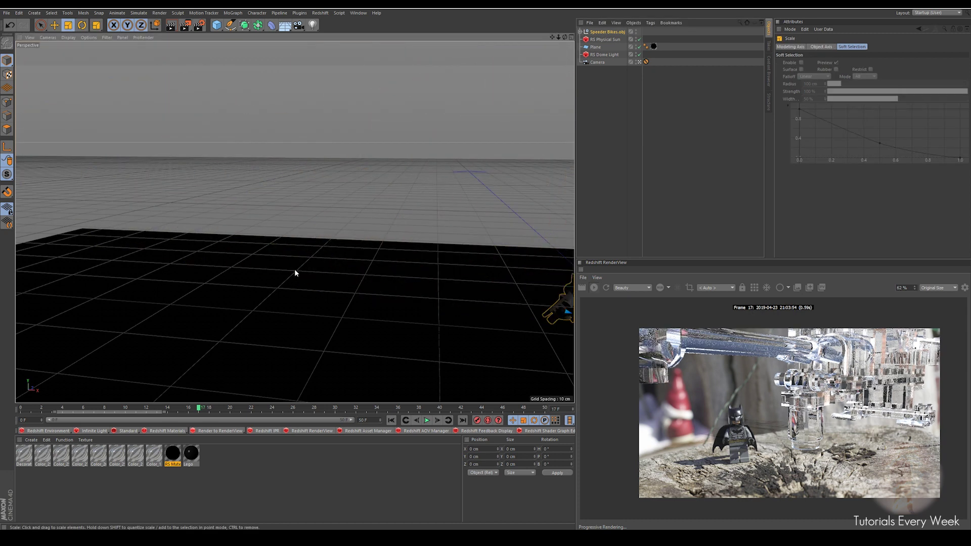
key(e)
Step: Stop the Redshift interactive render and switch the interface layout to Standard
click(605, 289)
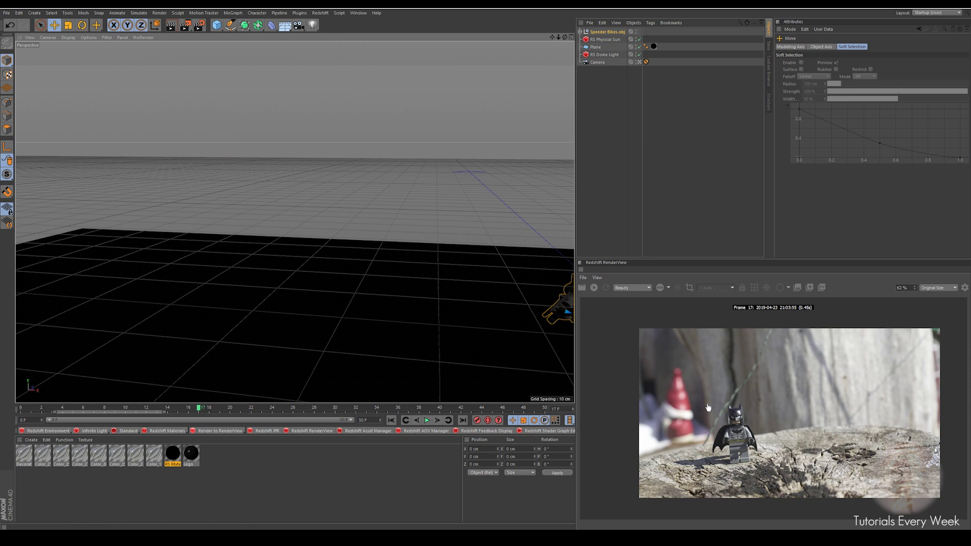
click(936, 13)
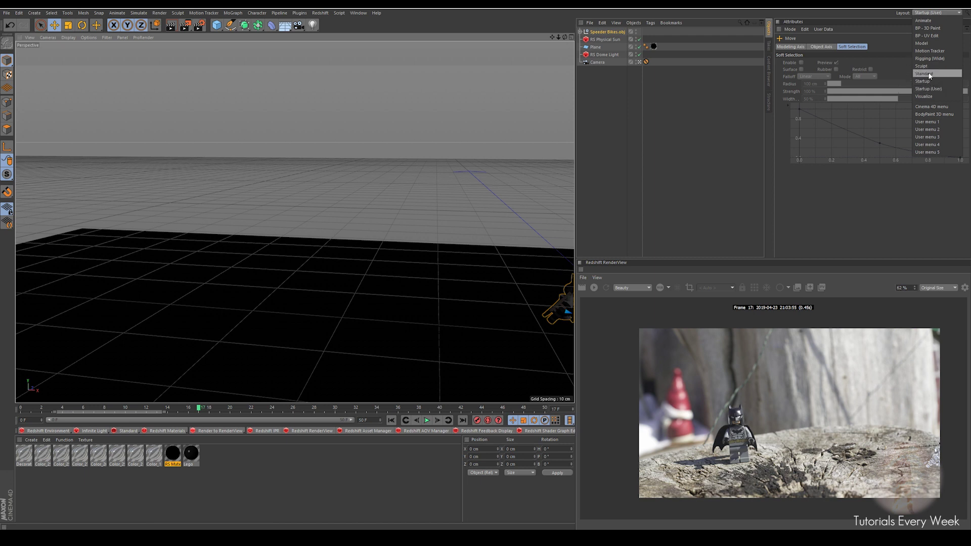
click(930, 74)
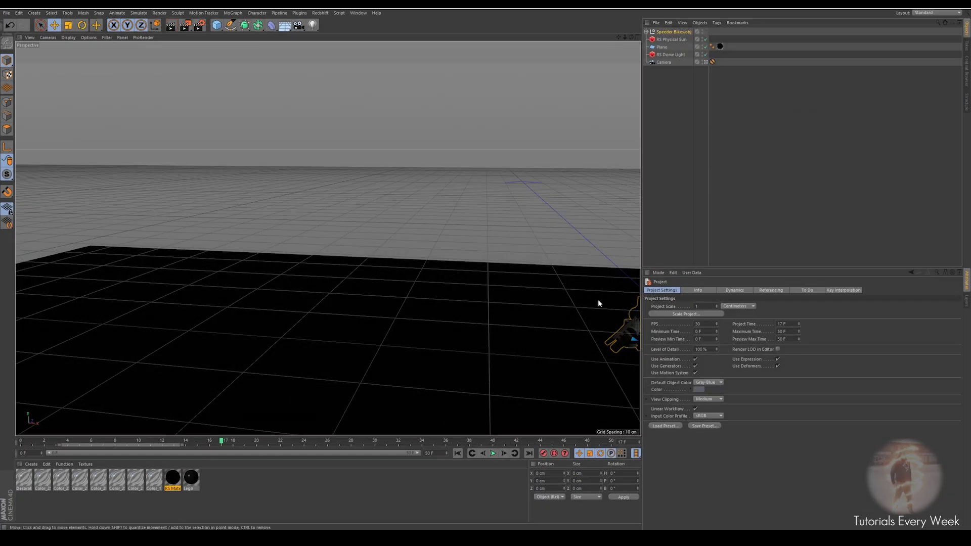
Step: Show all four views and move the speeder bike along the X axis in the Top view onto the plane
click(638, 37)
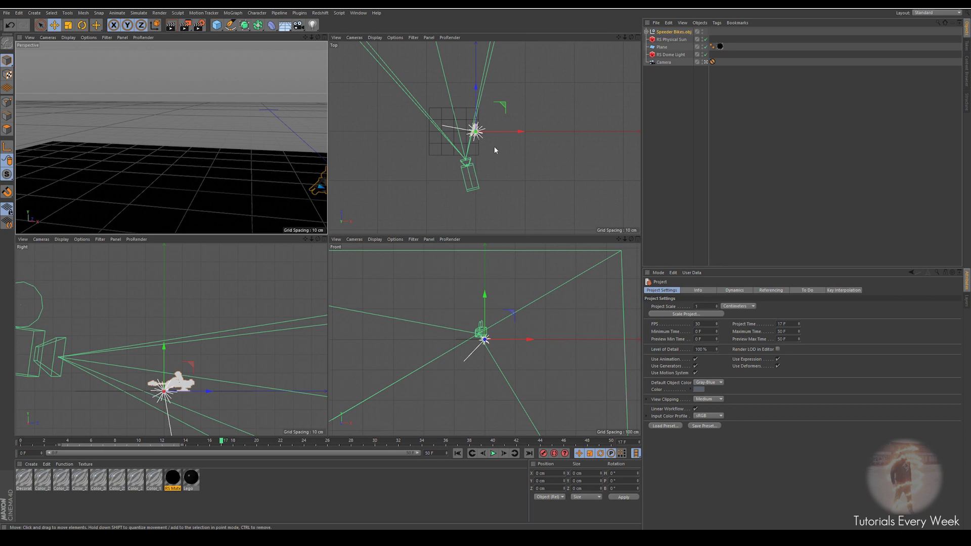
mouse_move(516, 132)
mouse_down()
mouse_move(482, 131)
mouse_move(514, 131)
mouse_move(504, 136)
mouse_up()
click(726, 120)
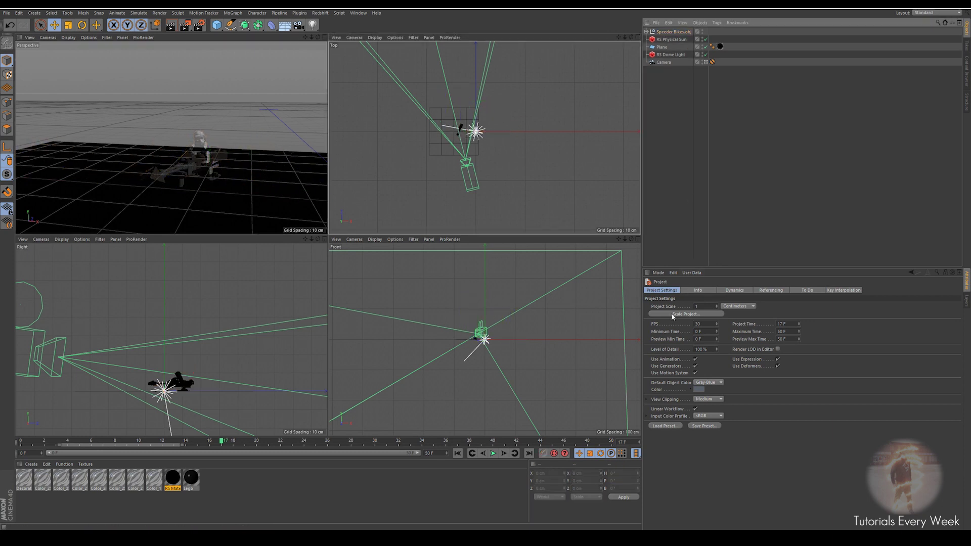
Step: Open the Redshift RenderView docked beneath the managers, and dock the Attributes manager beside the Object Manager
click(321, 13)
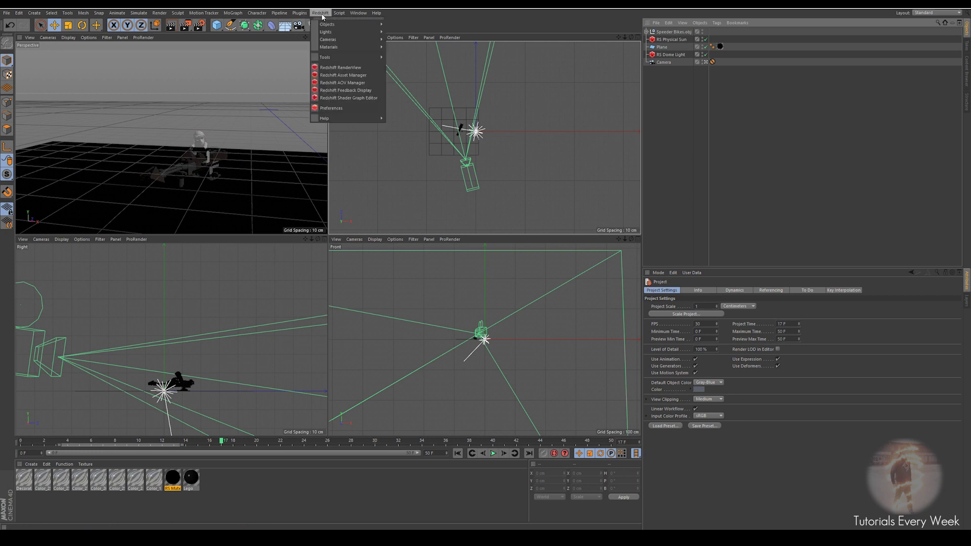
click(348, 73)
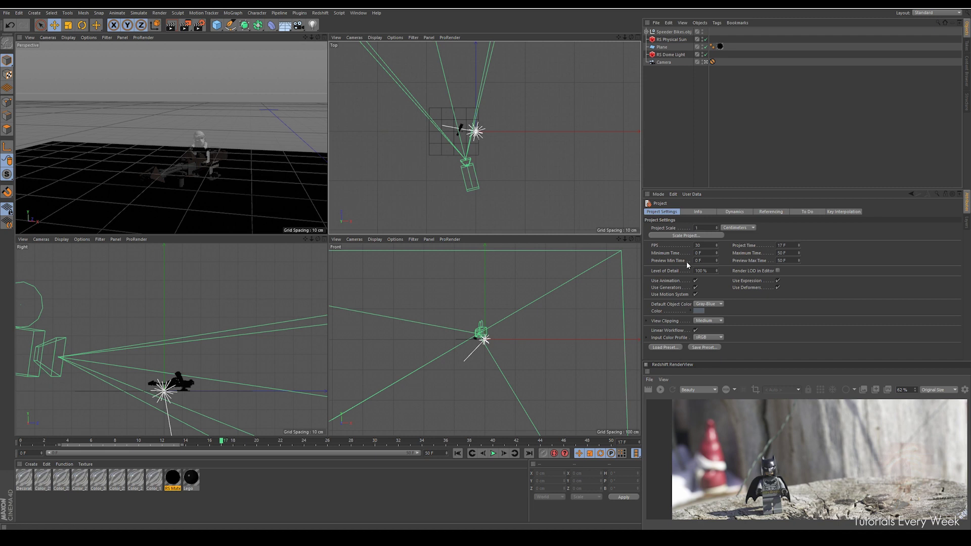
drag(647, 195, 963, 92)
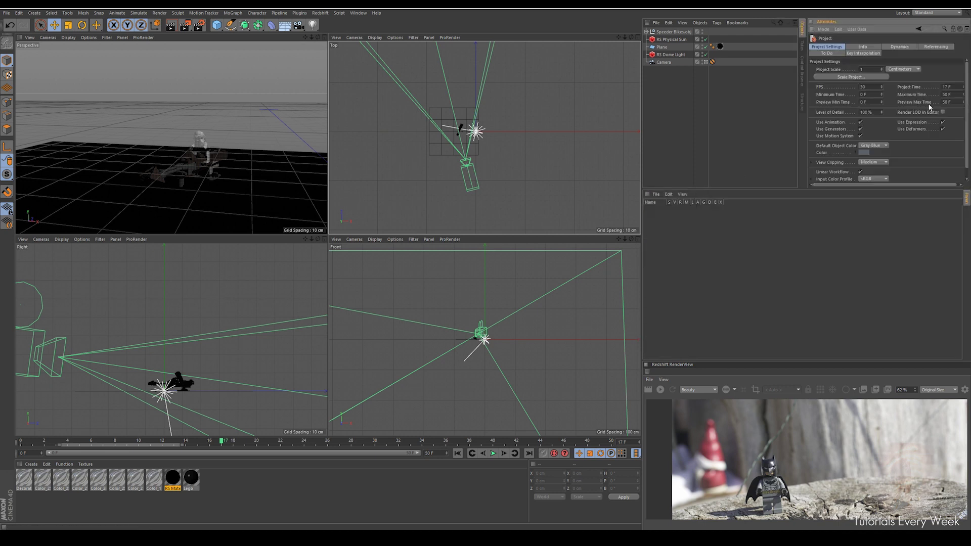
Step: Undock and close the Layer manager so the Redshift RenderView takes its space, and maximize the Perspective view
click(656, 195)
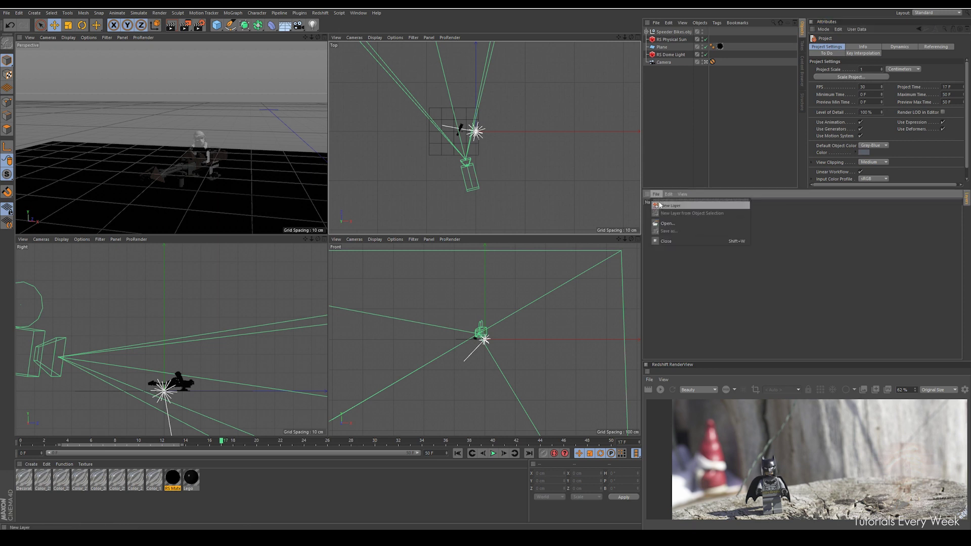
click(647, 194)
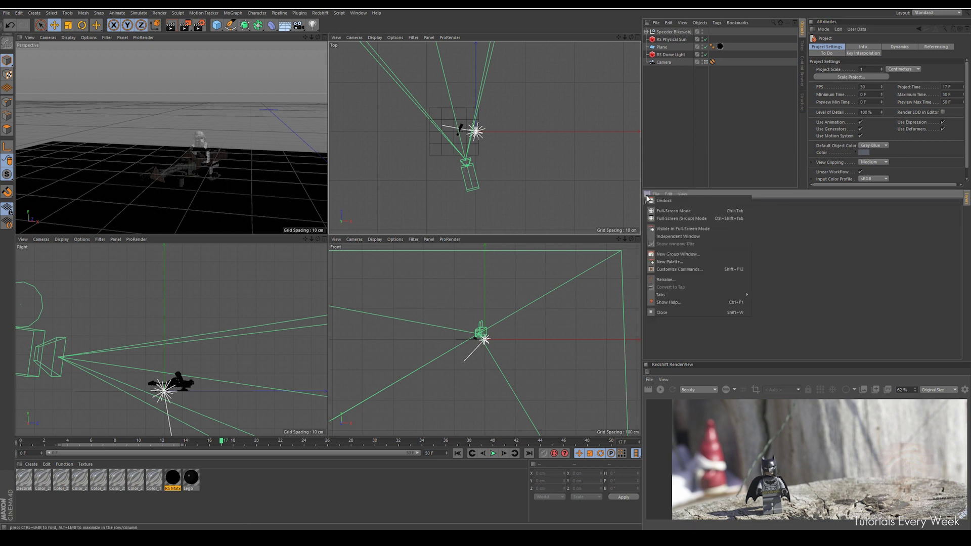
click(664, 201)
click(955, 183)
drag(738, 275, 729, 219)
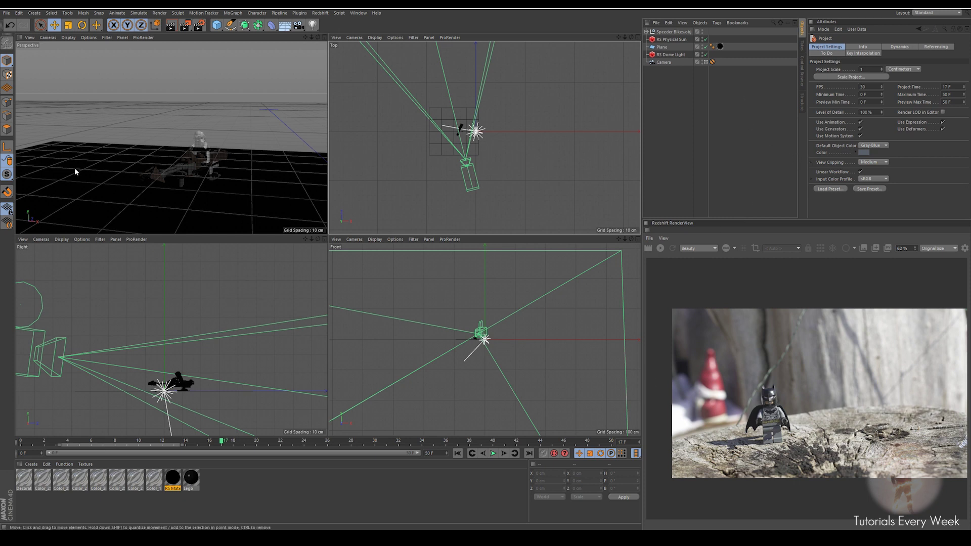
click(200, 147)
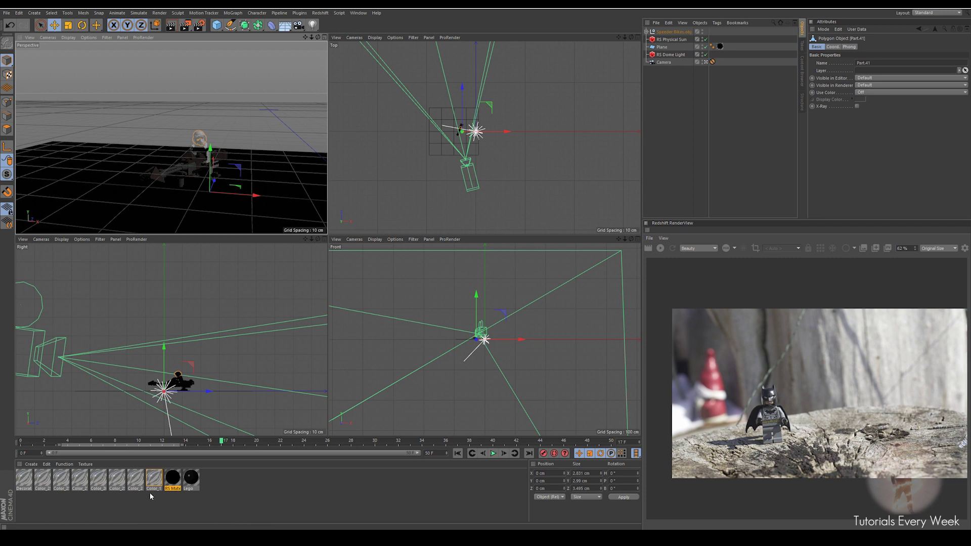
middle_click(275, 76)
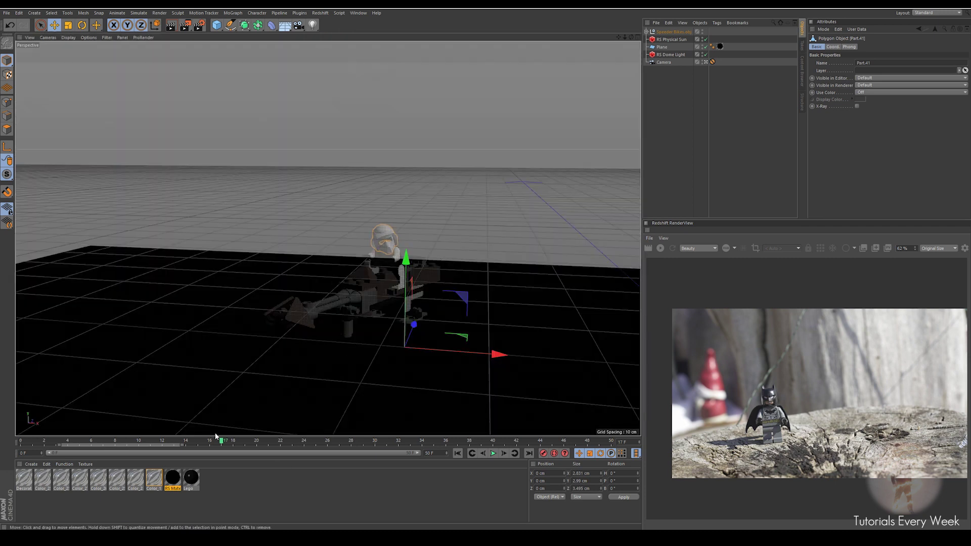
Step: Enlarge the Attributes manager and turn off Transparency, Alpha and Reflectance for all eight imported LEGO materials
drag(155, 503, 3, 490)
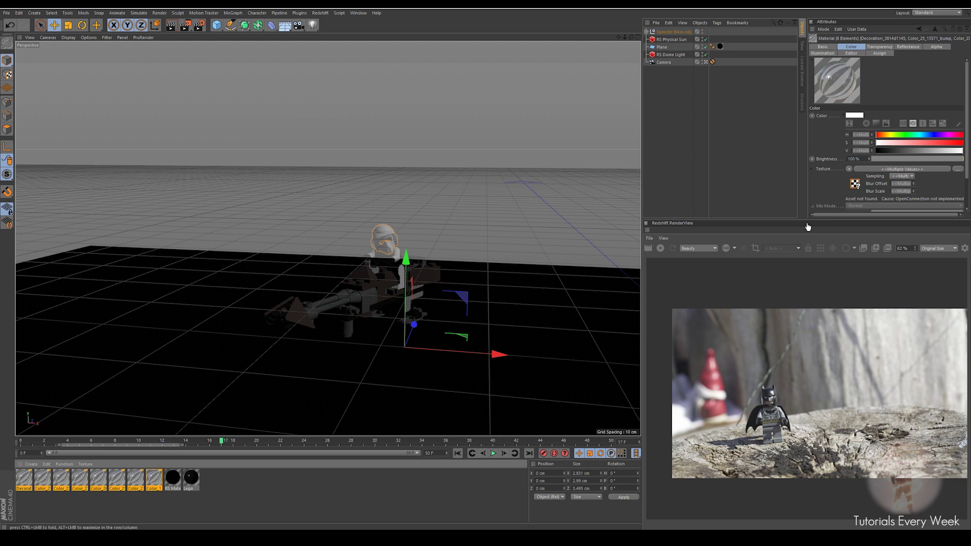
drag(808, 227, 810, 285)
drag(808, 179, 796, 182)
drag(642, 203, 572, 212)
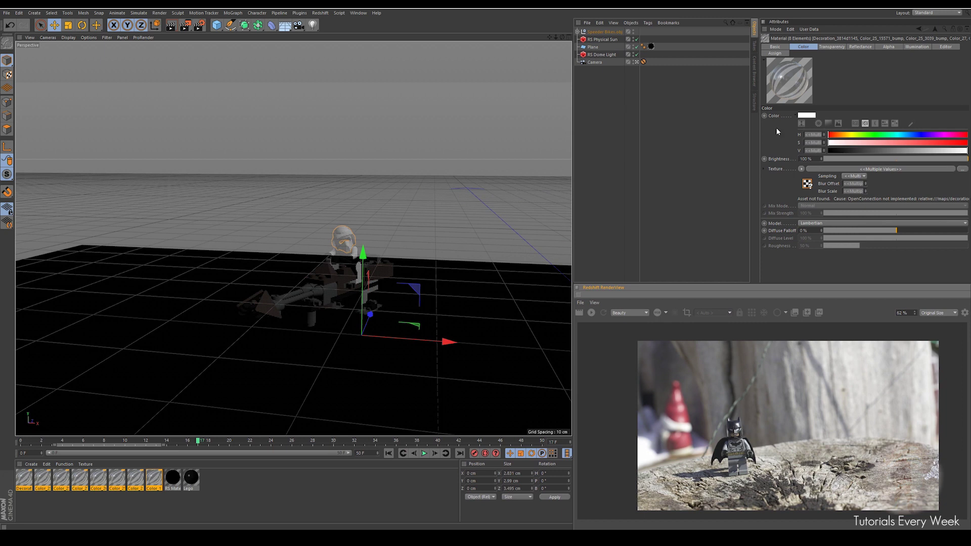
click(775, 46)
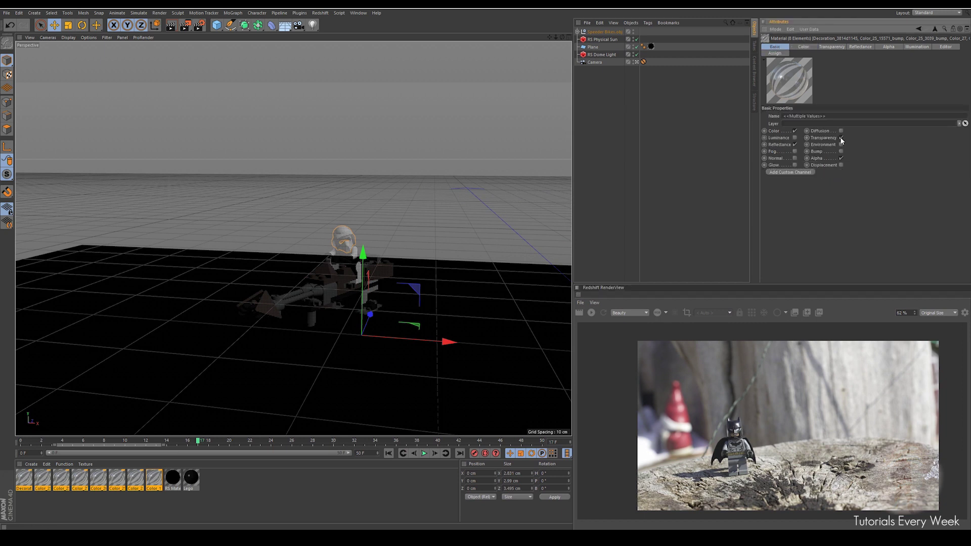
click(841, 151)
click(795, 139)
click(133, 506)
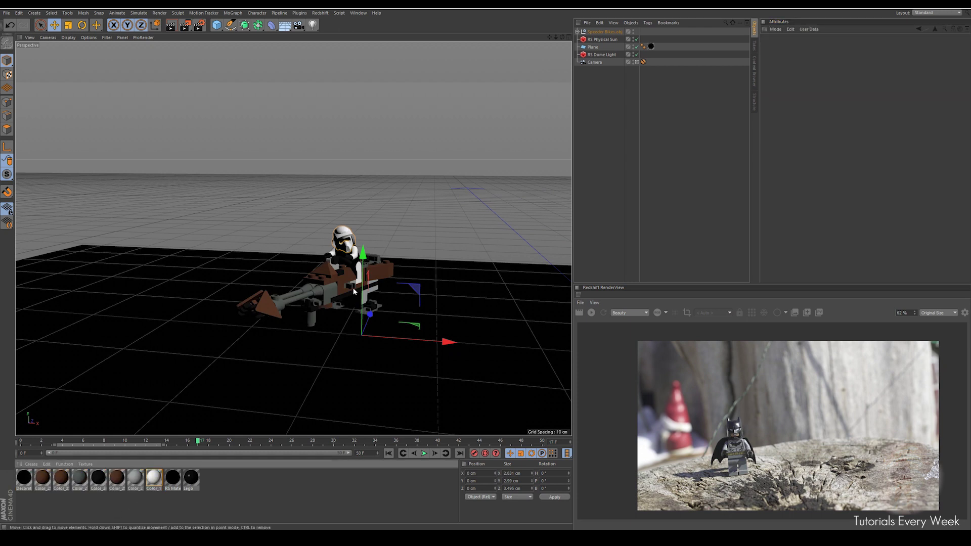
Step: Look through the black and brown imported materials and expand the Speeder Bikes.obj hierarchy to list its parts
click(100, 480)
click(62, 479)
click(44, 479)
click(116, 479)
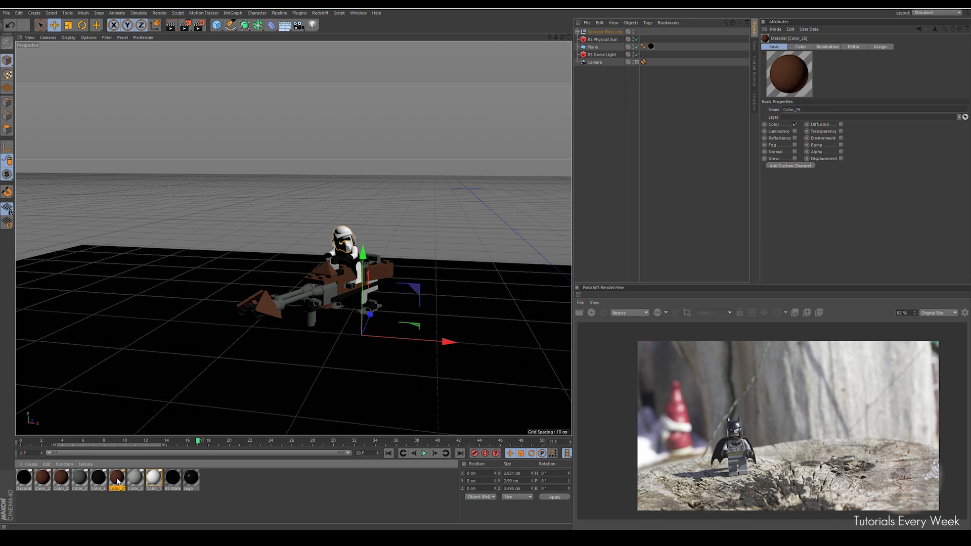
click(577, 32)
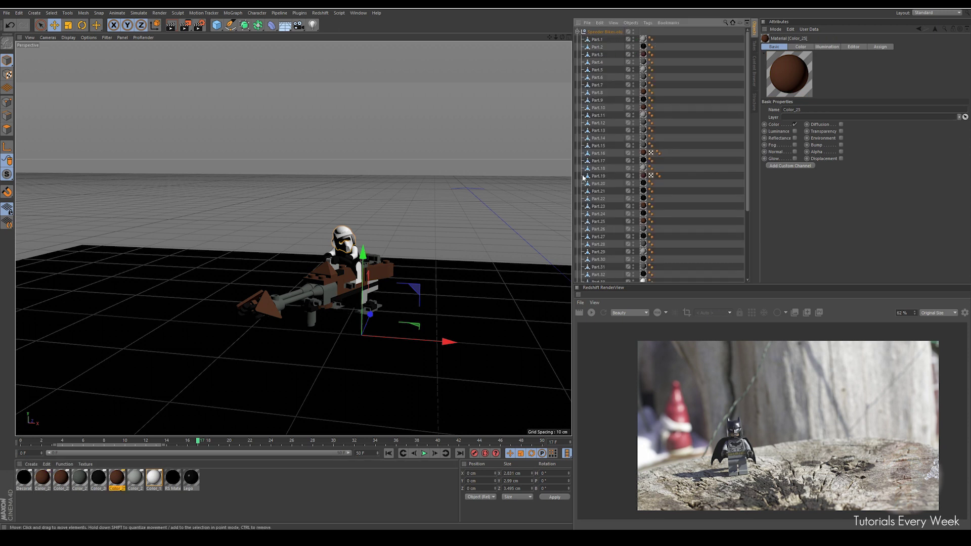
click(598, 153)
ctrl+click(599, 176)
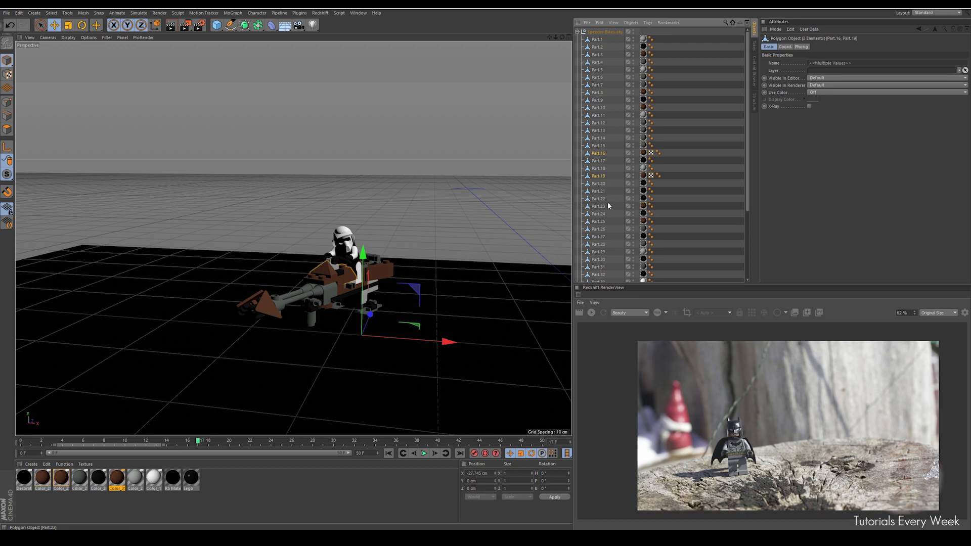
ctrl+click(602, 207)
ctrl+click(602, 223)
click(120, 507)
click(117, 478)
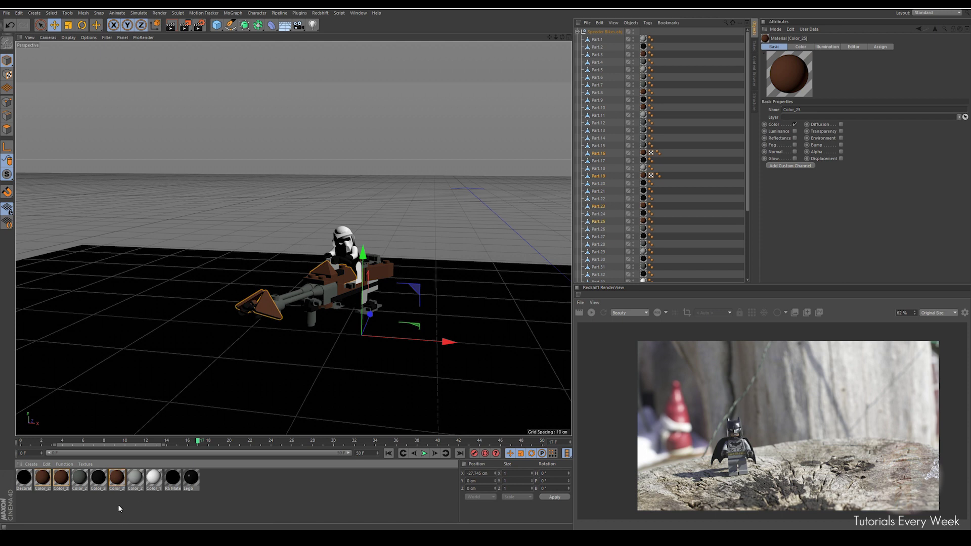
click(117, 505)
click(323, 322)
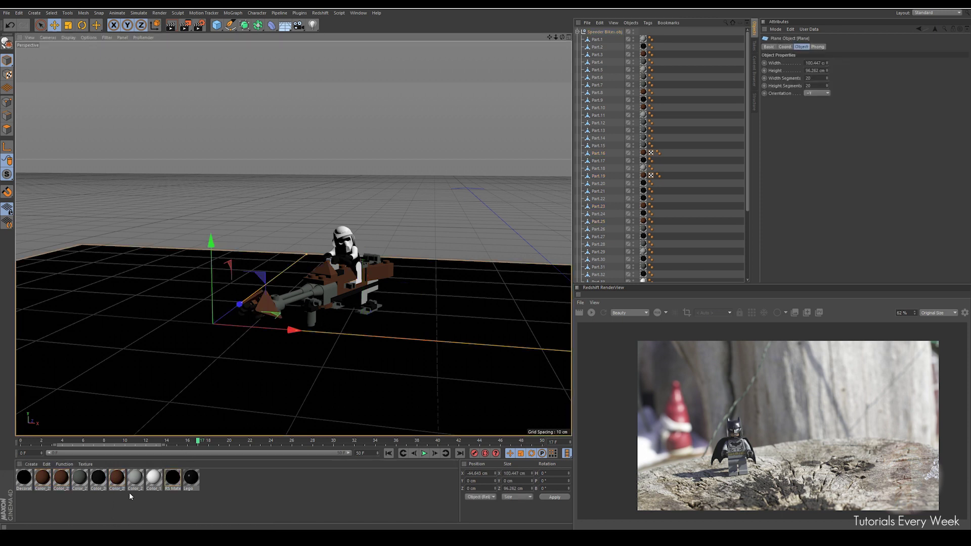
Step: Select all parts that use the three brown Color_25 materials, group them in a null and name it Brown
click(118, 479)
ctrl+click(64, 479)
ctrl+click(43, 478)
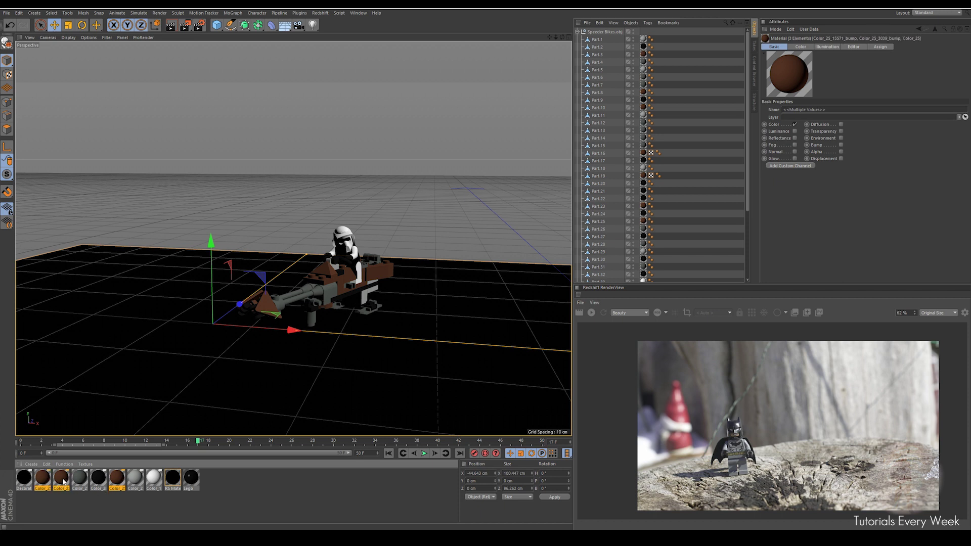
right_click(63, 482)
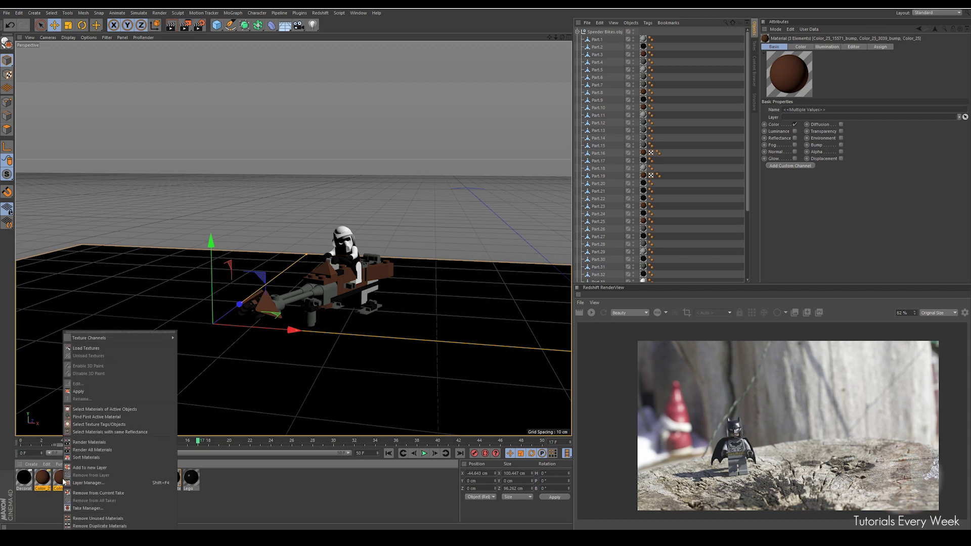
click(101, 425)
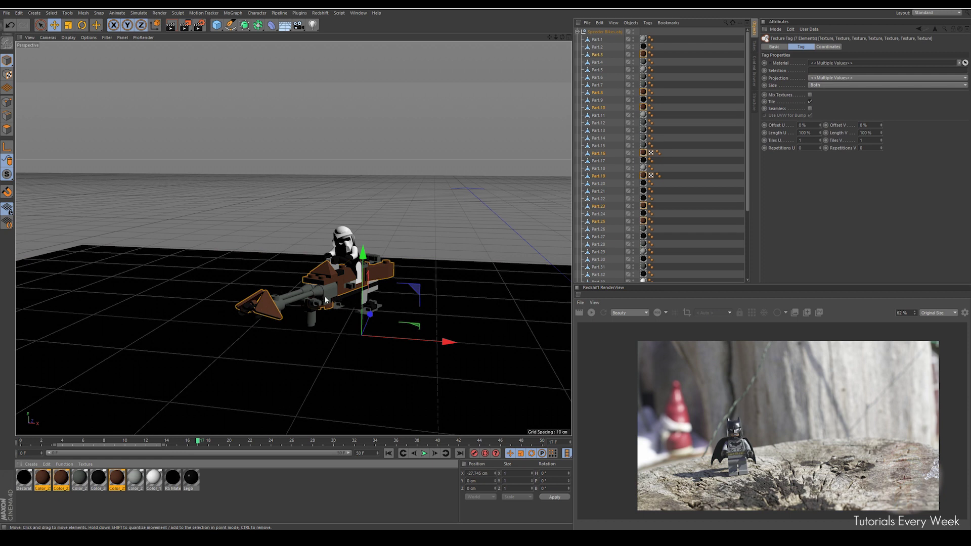
right_click(599, 95)
click(621, 303)
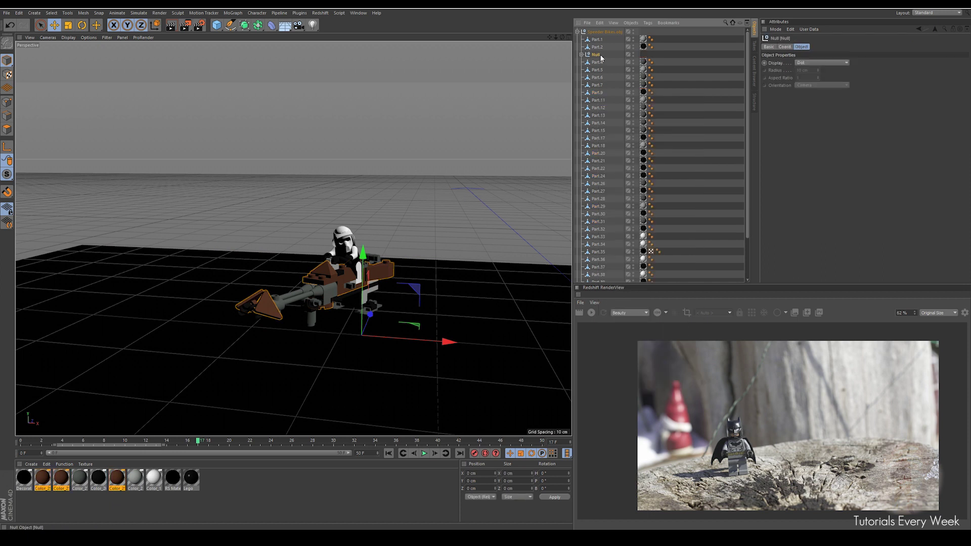
double_click(598, 54)
text(Brown)
key(Return)
Step: Select all parts that use the black Color_26 material, group them in a null and name it Black
click(35, 487)
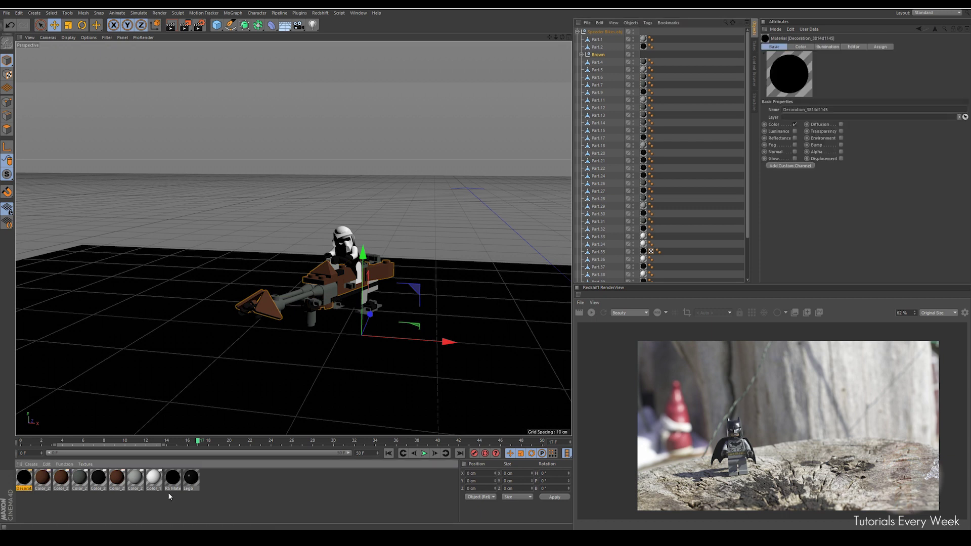
click(99, 480)
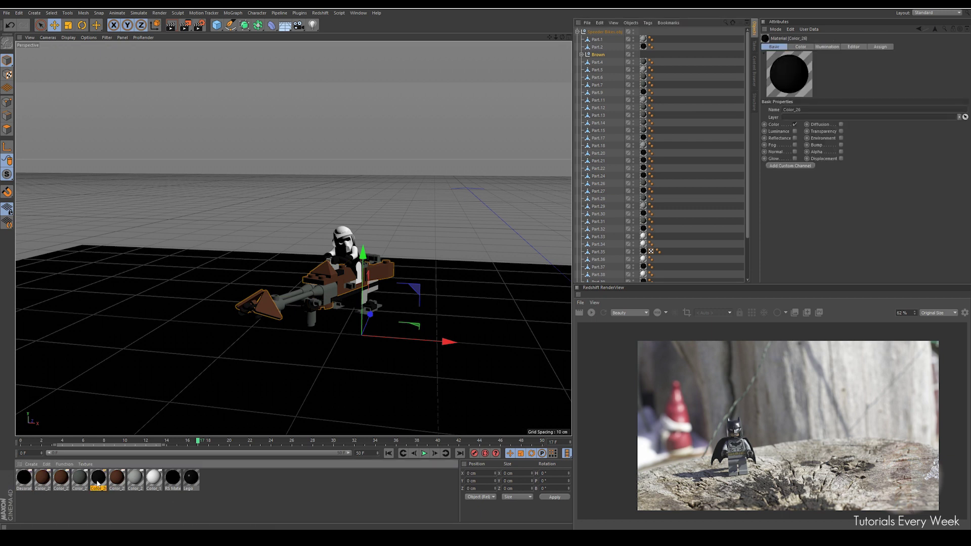
right_click(98, 488)
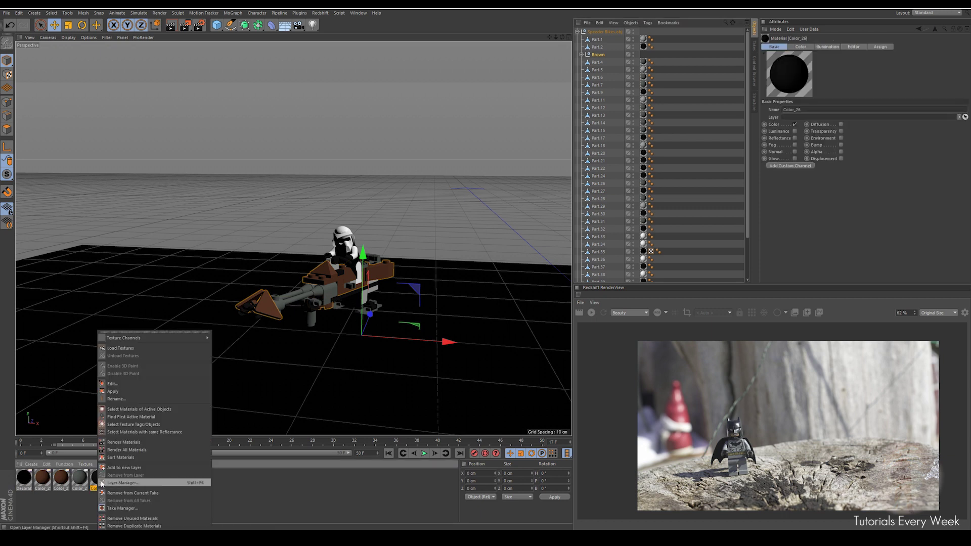
click(118, 431)
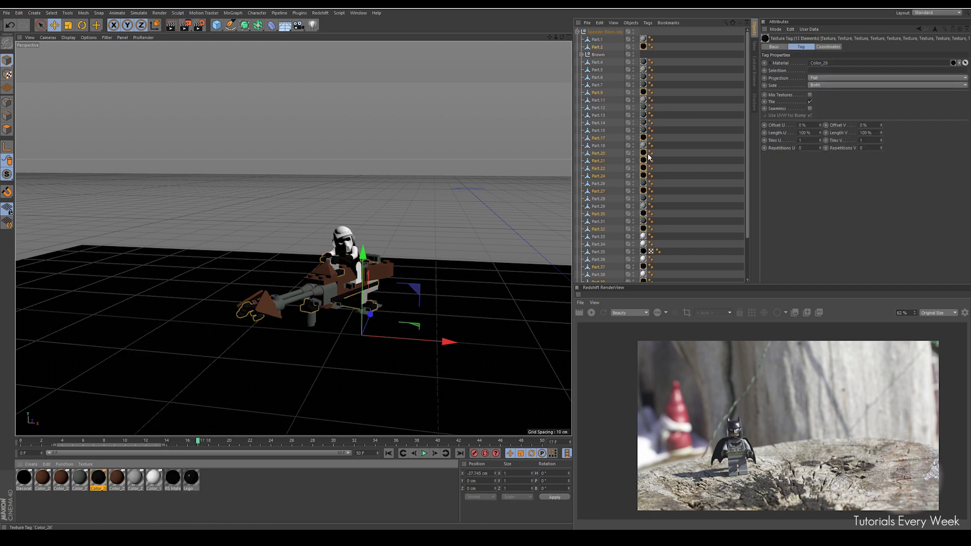
right_click(600, 160)
click(635, 378)
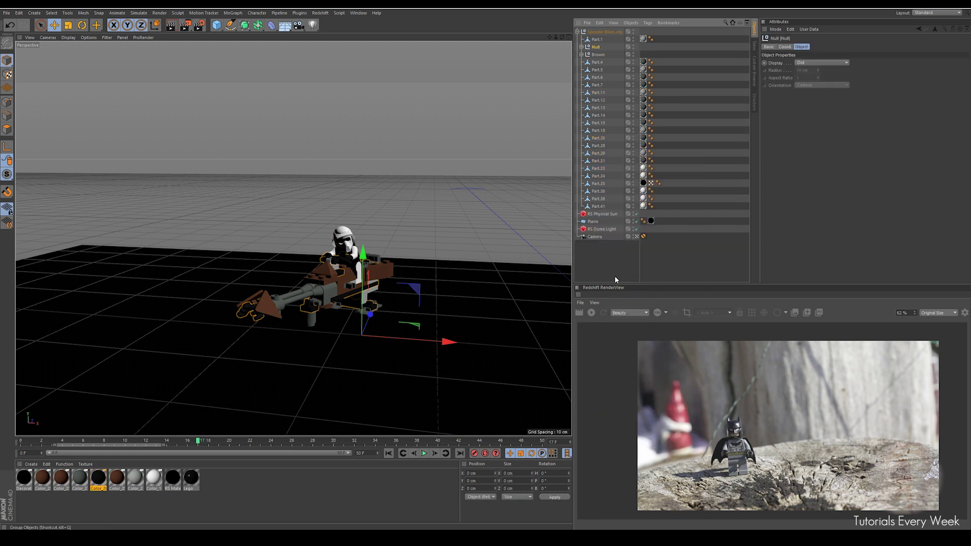
double_click(598, 46)
text(B)
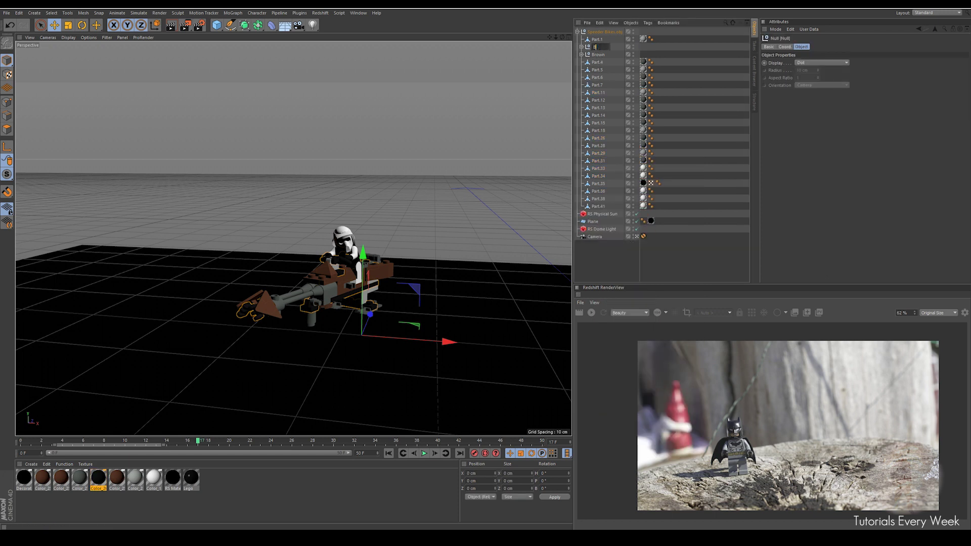
text(lack)
key(Return)
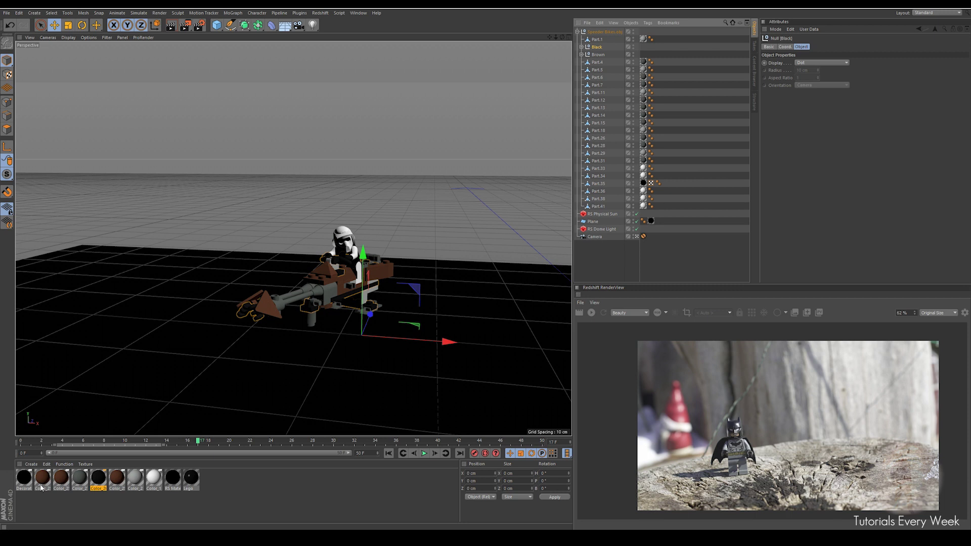
Step: Select all parts that use the dark grey Color_27 material, group them in a null and name it Grey
click(80, 475)
right_click(82, 474)
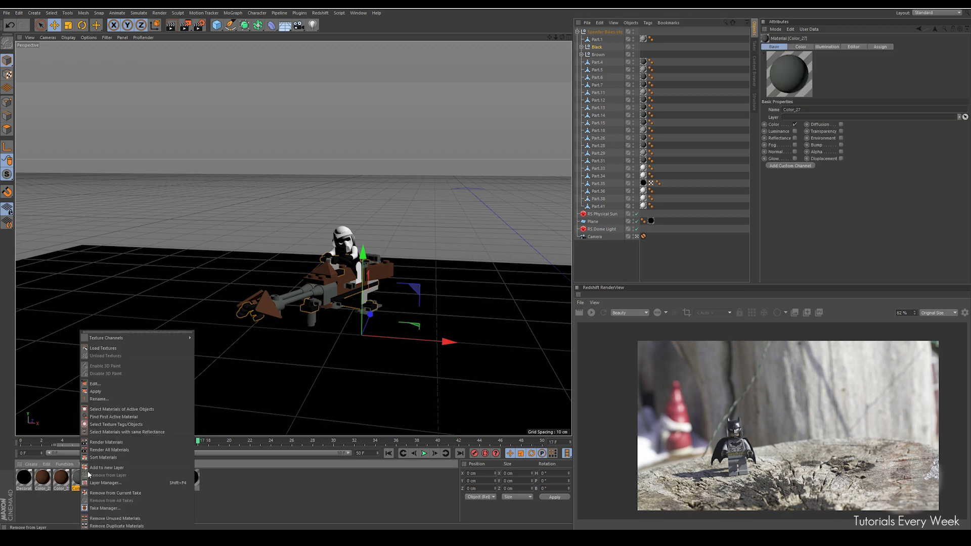
click(110, 425)
right_click(607, 63)
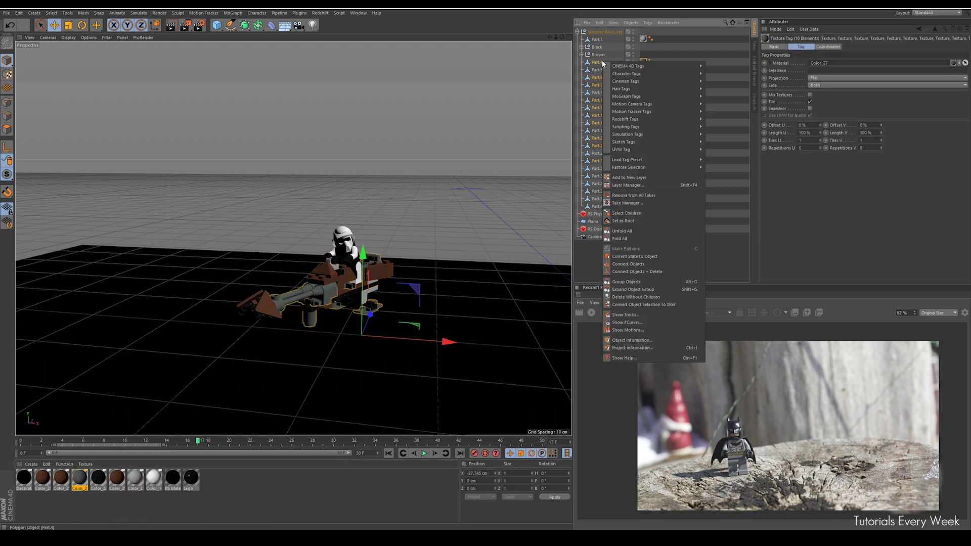
click(627, 282)
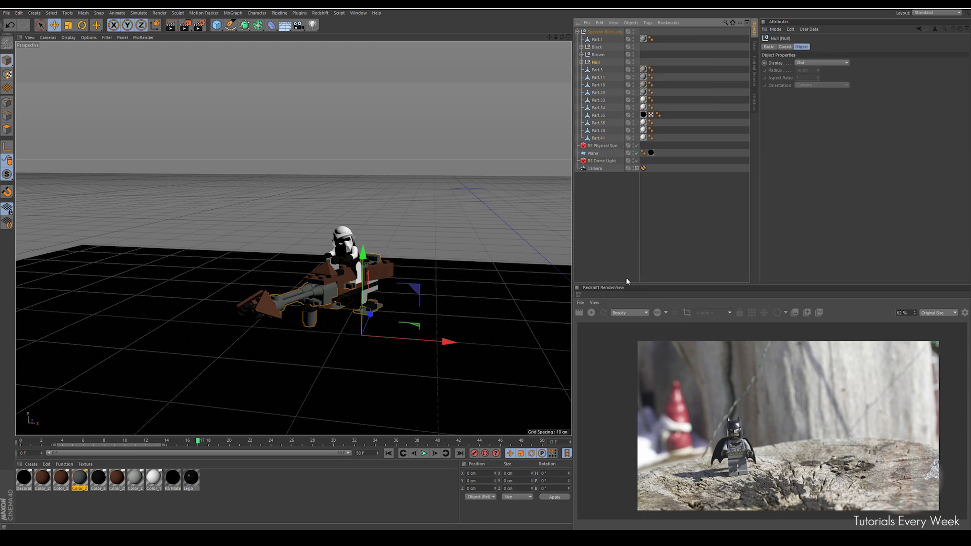
double_click(599, 63)
text(Grey)
key(Return)
Step: Rename Part.35, the minifigure part that carries the Decoration material, to body
click(24, 479)
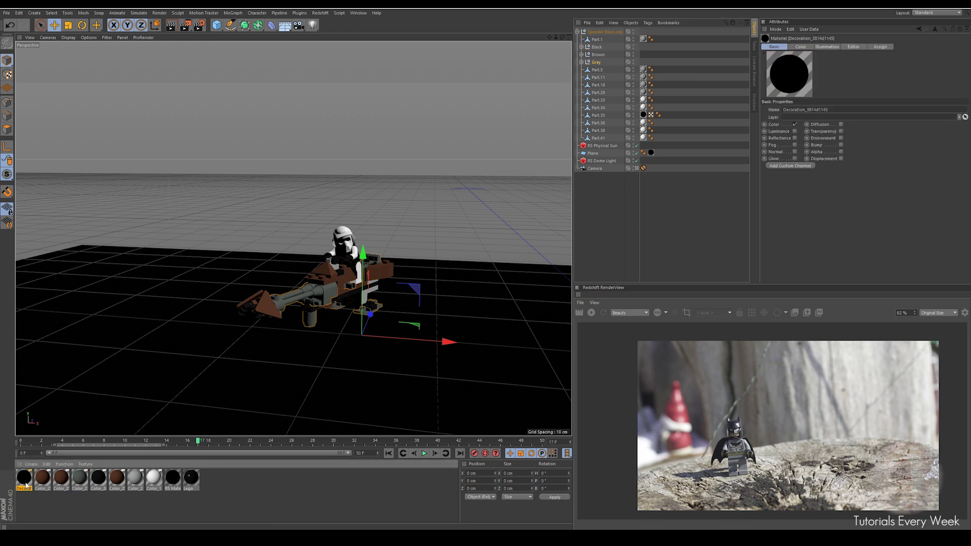
click(633, 193)
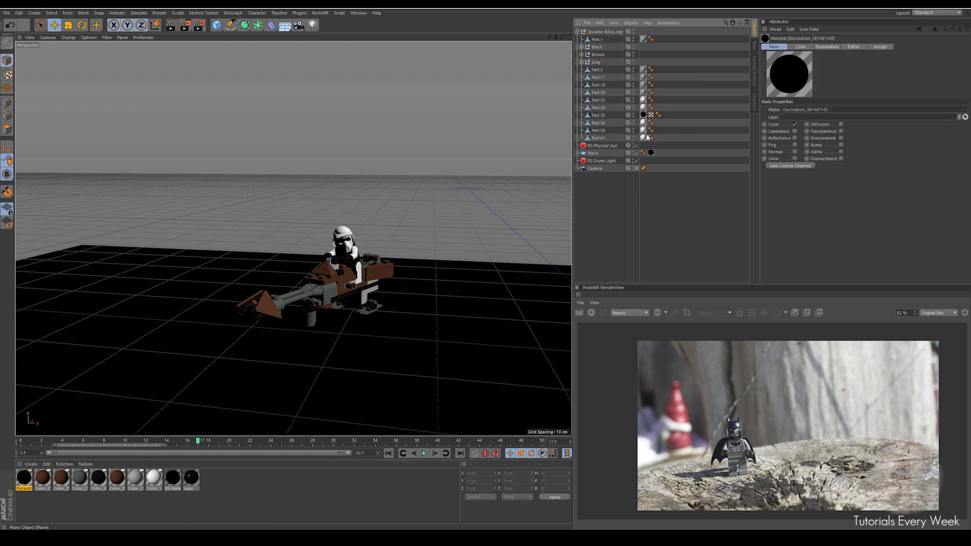
click(598, 116)
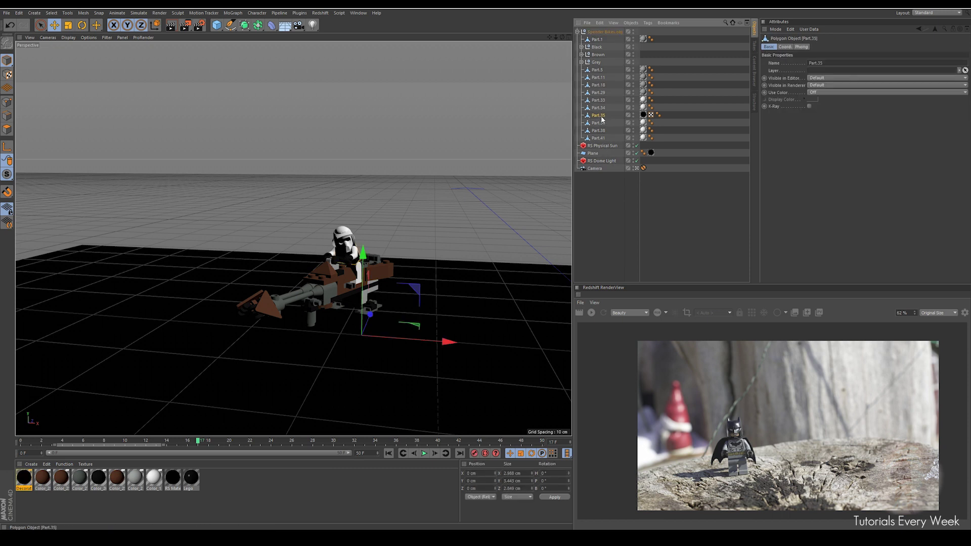
double_click(599, 115)
text(body)
key(Return)
Step: Select all parts that use the light grey Color_2 material, group them in a null and name it Light Grey
click(137, 481)
right_click(138, 481)
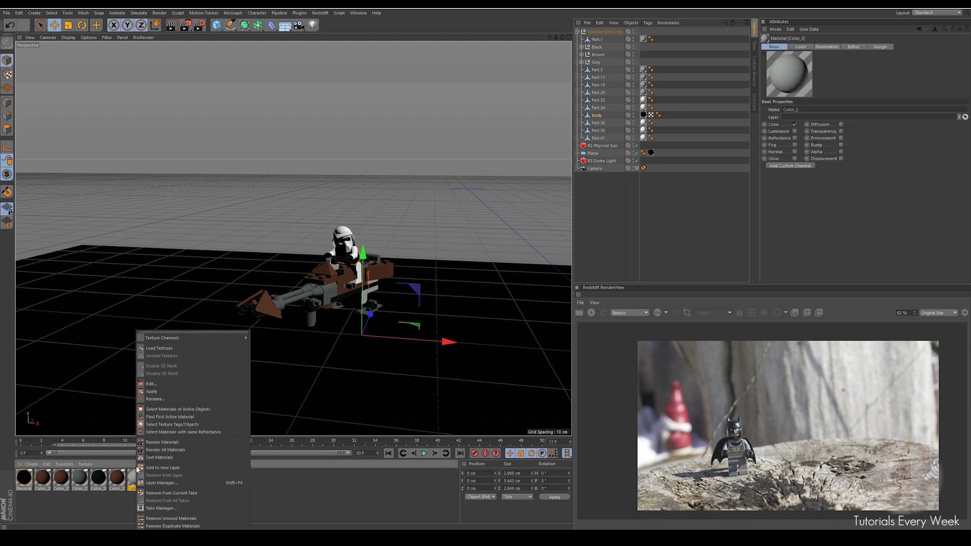
click(163, 426)
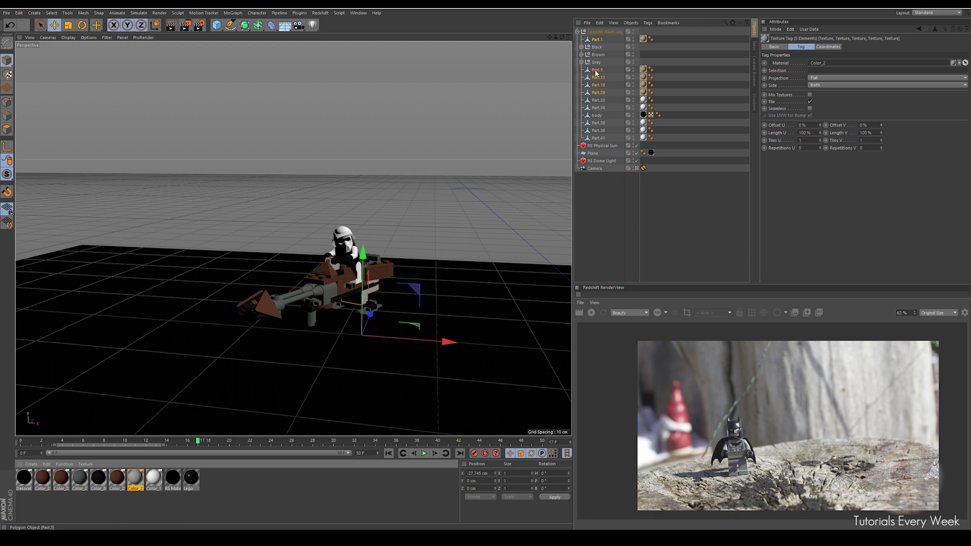
right_click(597, 73)
click(632, 279)
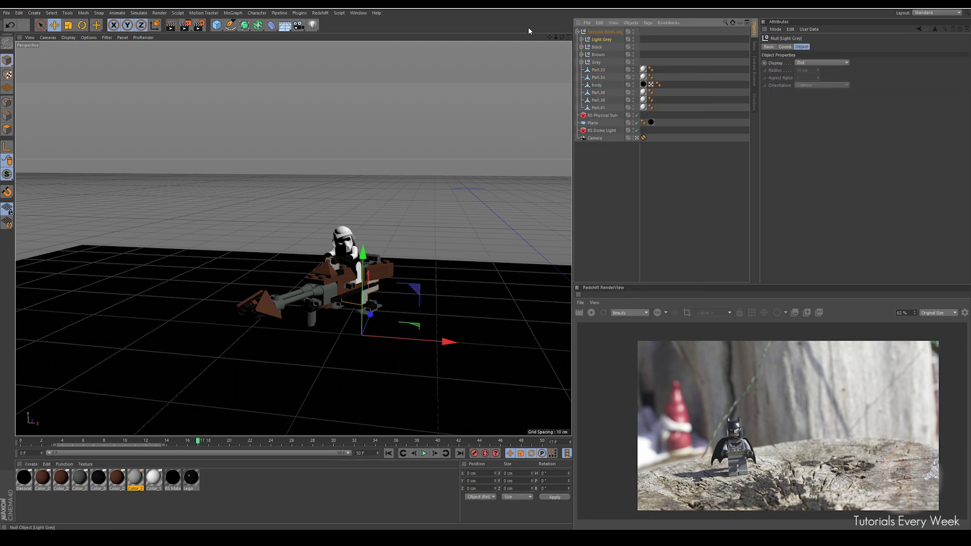
Step: Select all parts that use the white material, group them in a null and name it white
right_click(154, 479)
click(178, 426)
right_click(604, 69)
click(629, 294)
double_click(598, 70)
text(white)
key(Return)
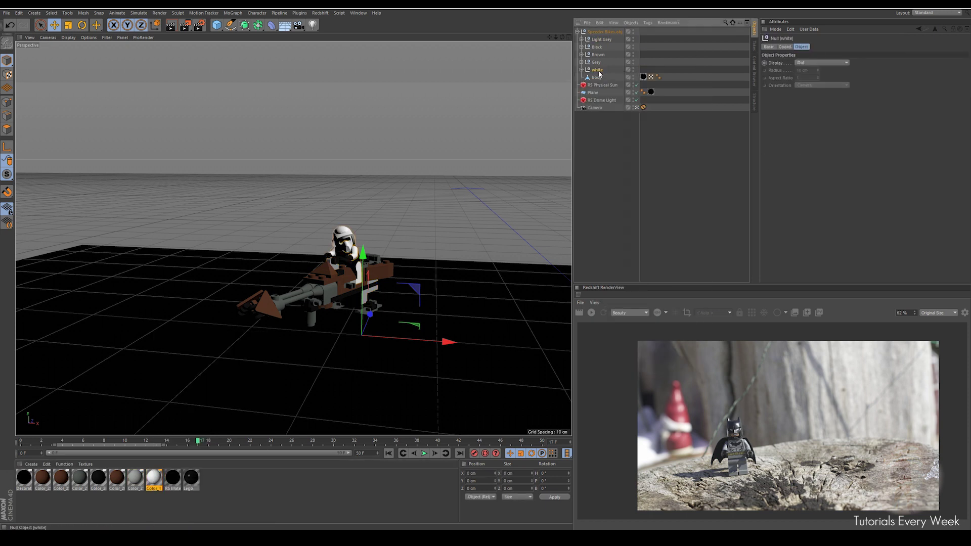
Step: Remove the material tags from all parts in the white group and from the body part
click(598, 46)
click(598, 69)
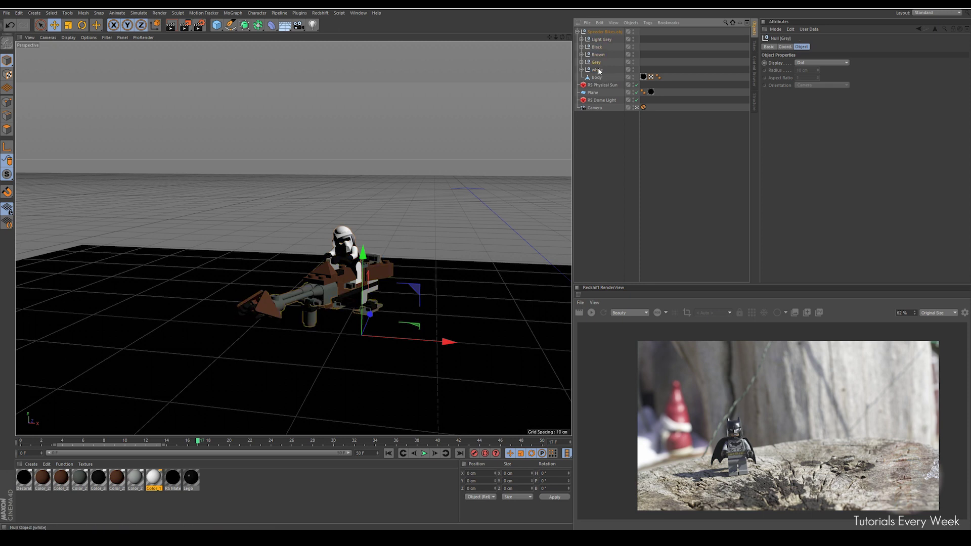
click(581, 69)
click(643, 77)
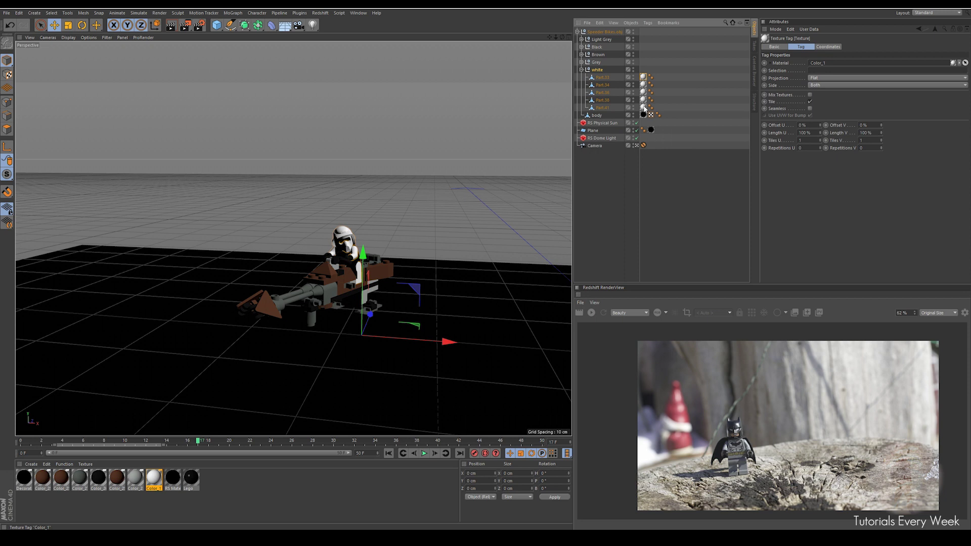
shift+click(644, 113)
key(Delete)
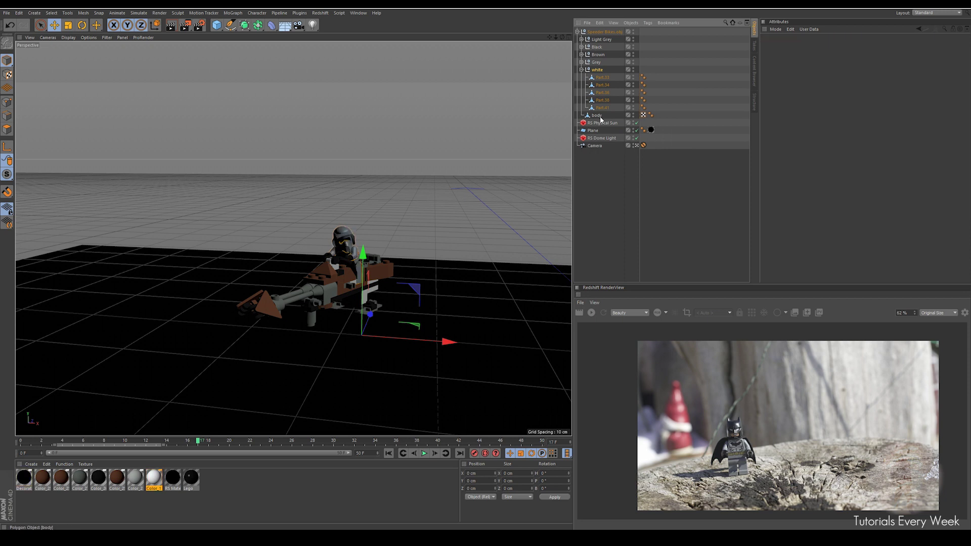
Step: Remove the material tags from all parts in the Grey and Brown groups
click(581, 61)
click(643, 69)
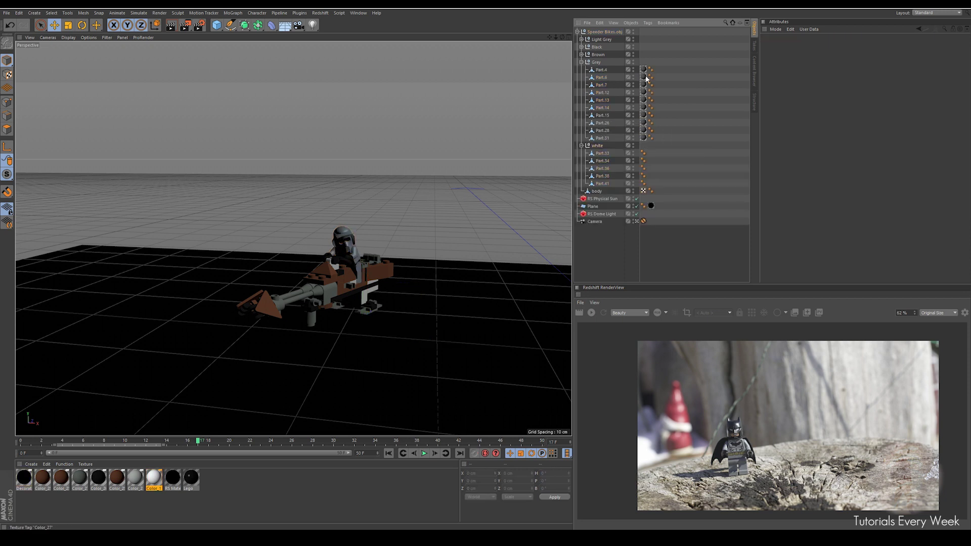
shift+click(643, 137)
key(Delete)
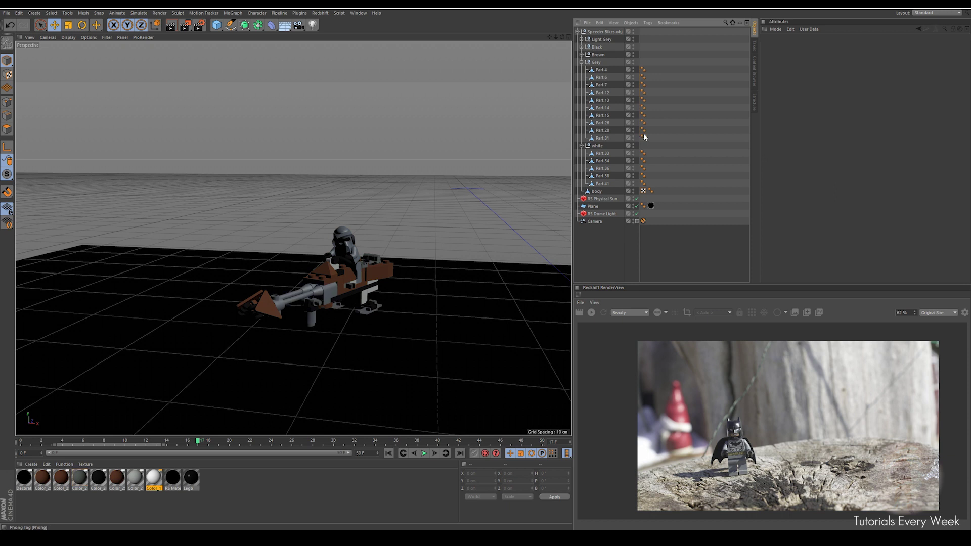
click(581, 54)
click(644, 77)
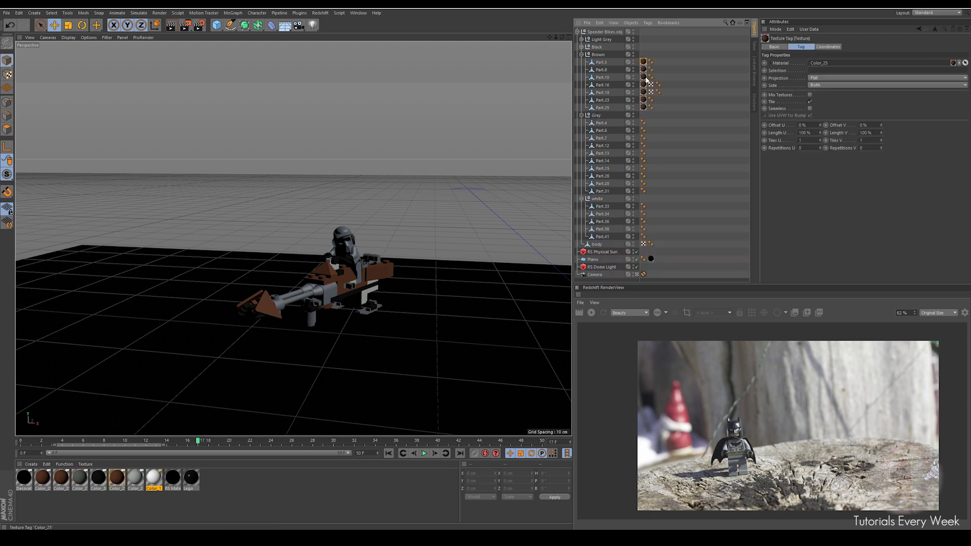
shift+click(643, 108)
key(Delete)
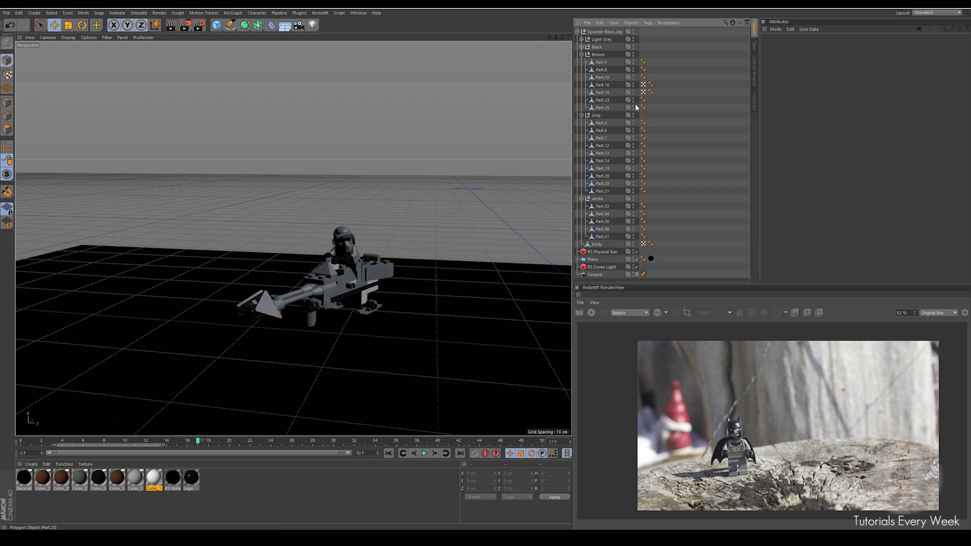
Step: Remove the material tags from all parts in the Black and Light Grey groups, then collapse the speeder bike hierarchy
click(582, 47)
click(643, 54)
shift+click(643, 145)
key(Delete)
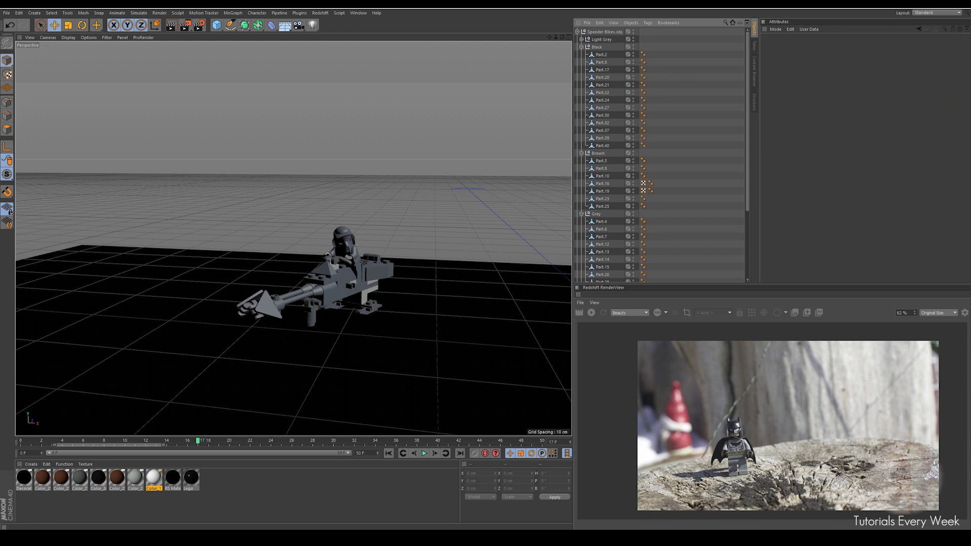
click(581, 39)
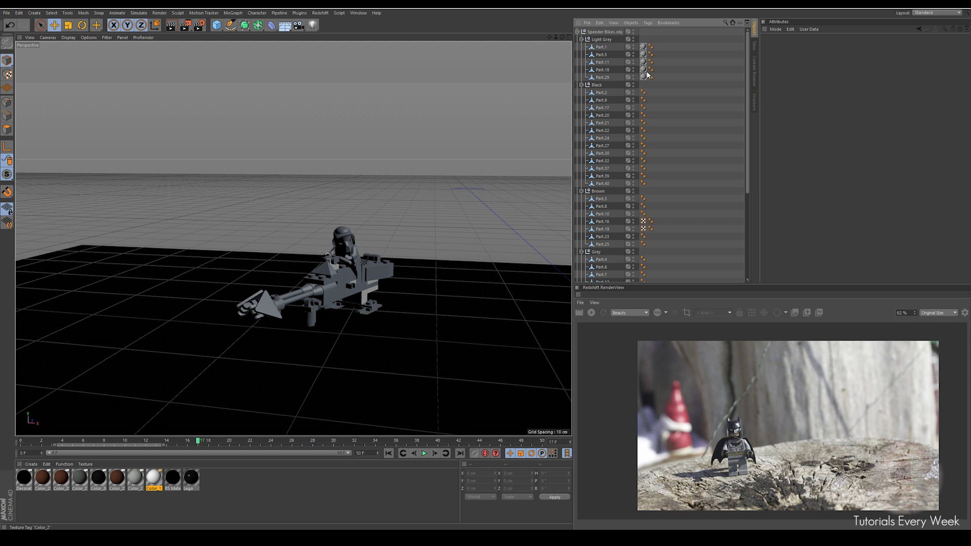
click(645, 53)
key(Delete)
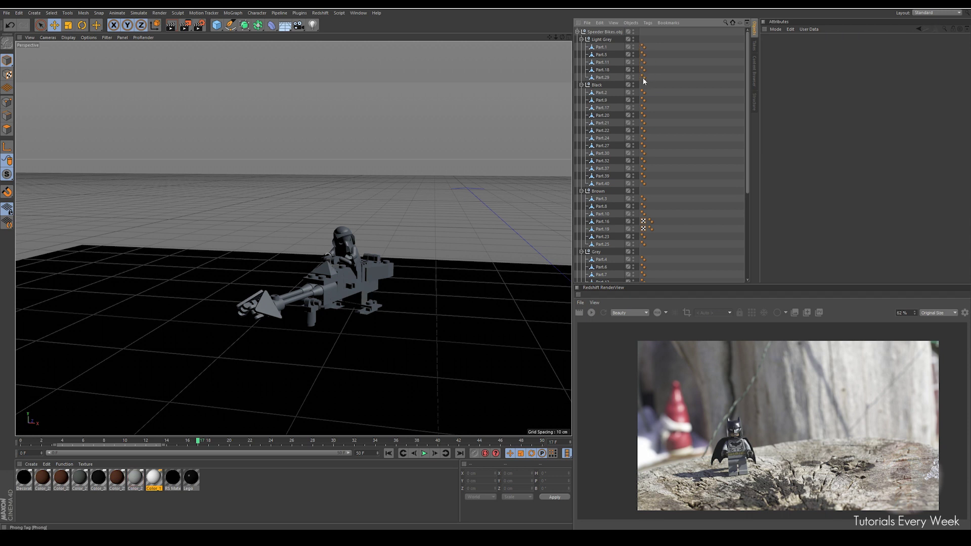
click(580, 32)
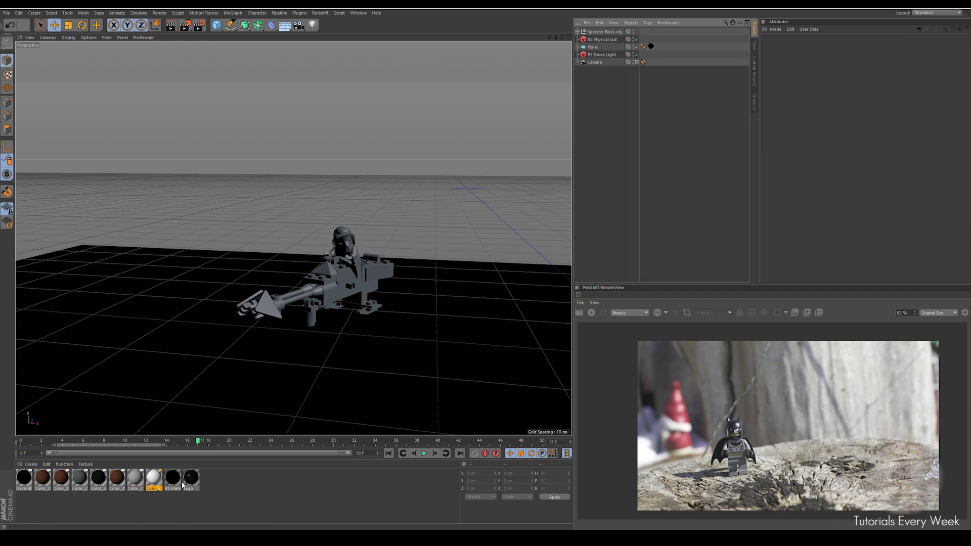
Step: Delete the imported Decoration, dark grey Color_27 and black colour materials from the scene
click(205, 484)
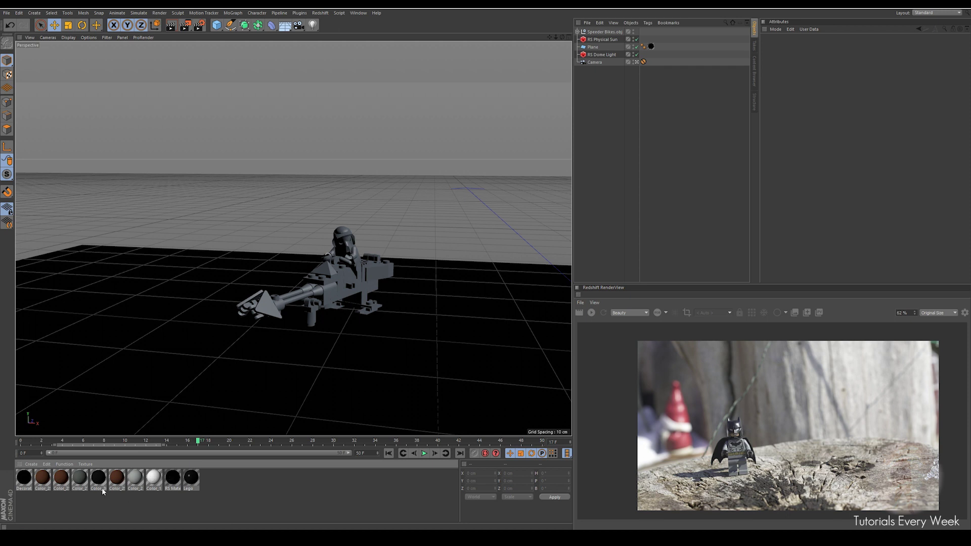
click(23, 481)
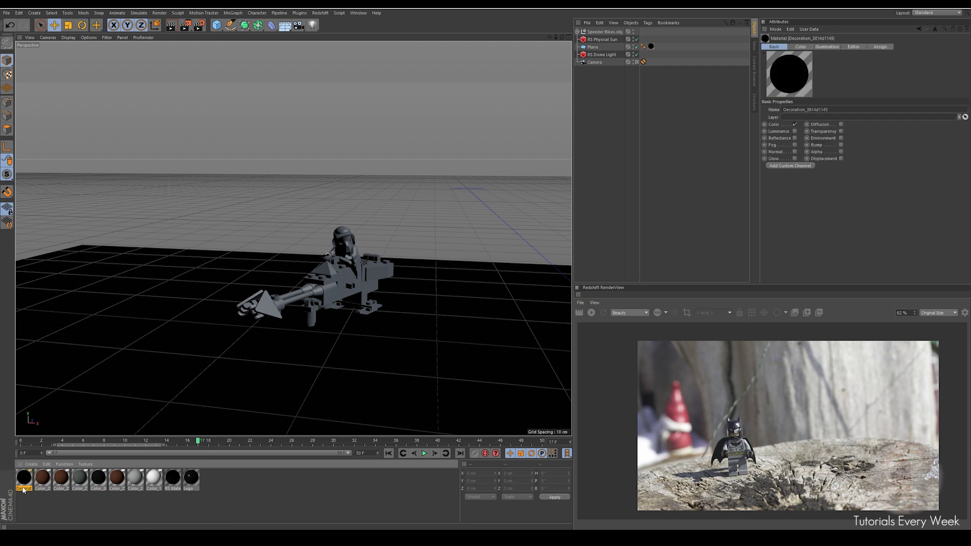
key(Delete)
click(26, 480)
click(61, 481)
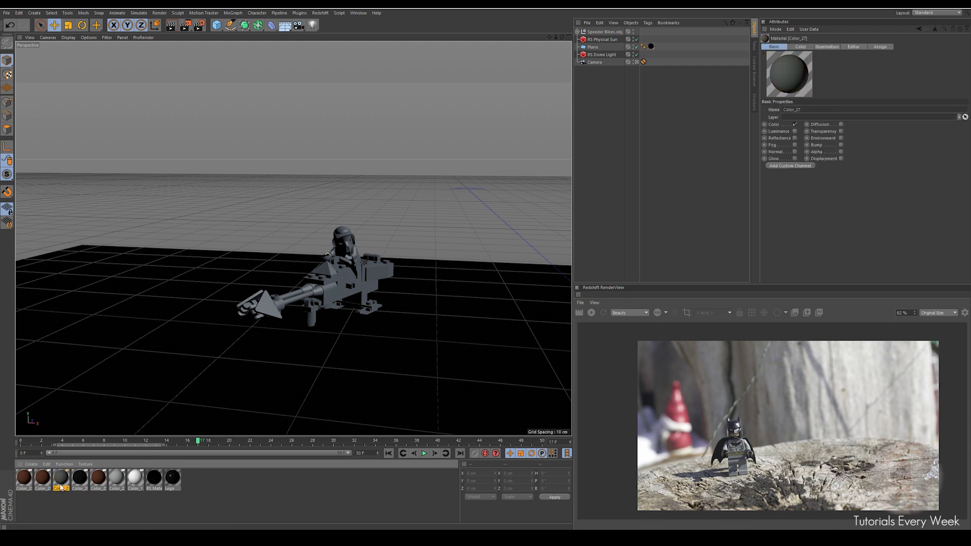
key(Delete)
click(69, 483)
key(Delete)
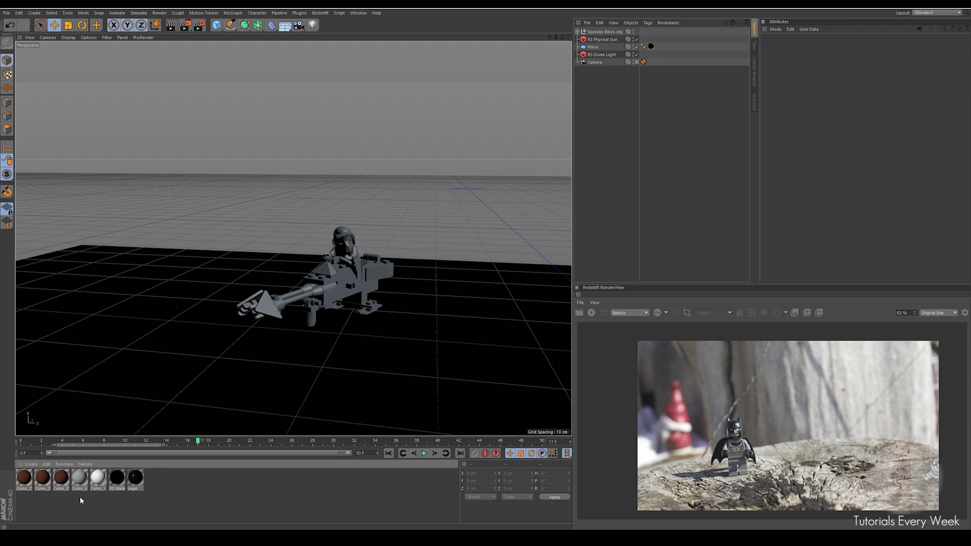
Step: Delete two of the brown materials, the light grey and white materials and the old Lego material, keeping RS Material
click(60, 479)
key(Delete)
click(58, 483)
key(Delete)
click(44, 482)
key(Delete)
click(44, 483)
key(Delete)
click(43, 483)
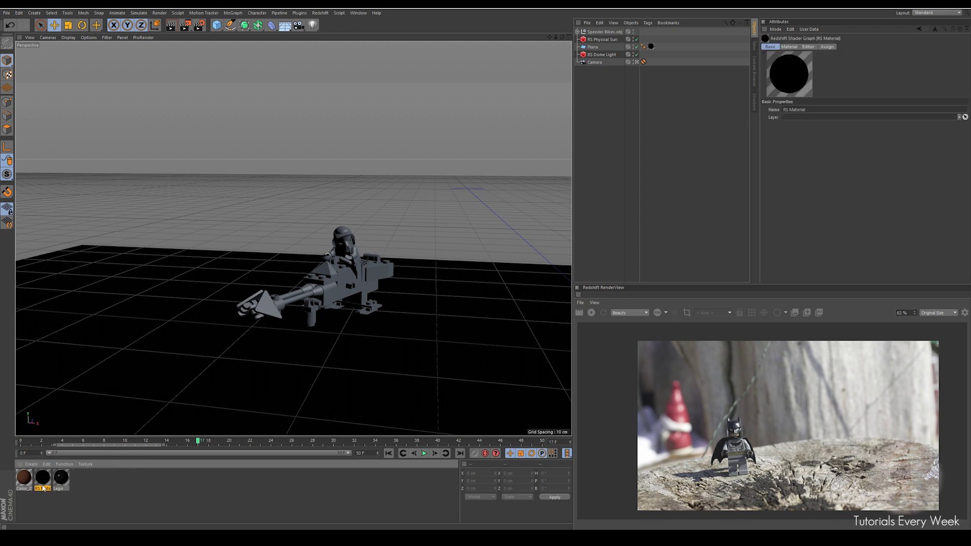
click(61, 478)
key(Delete)
click(22, 479)
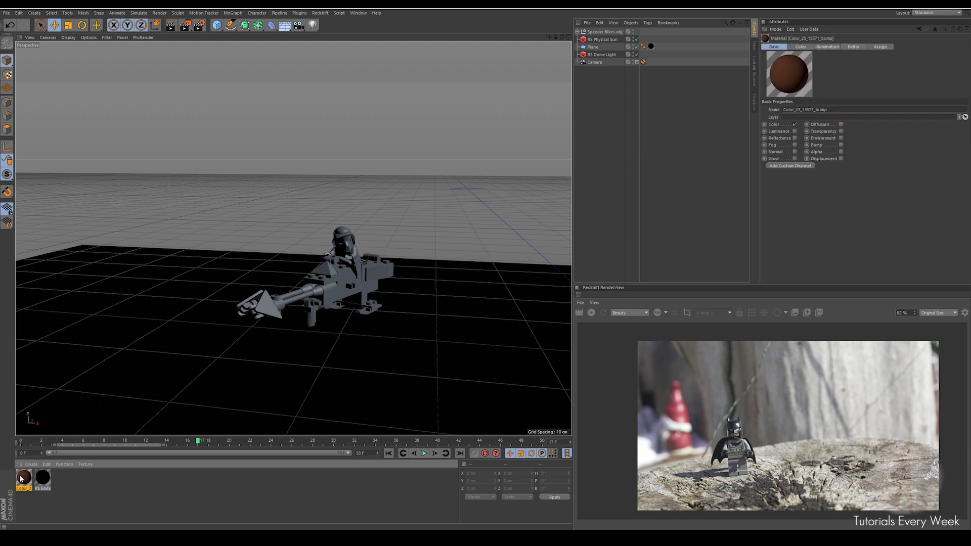
click(33, 465)
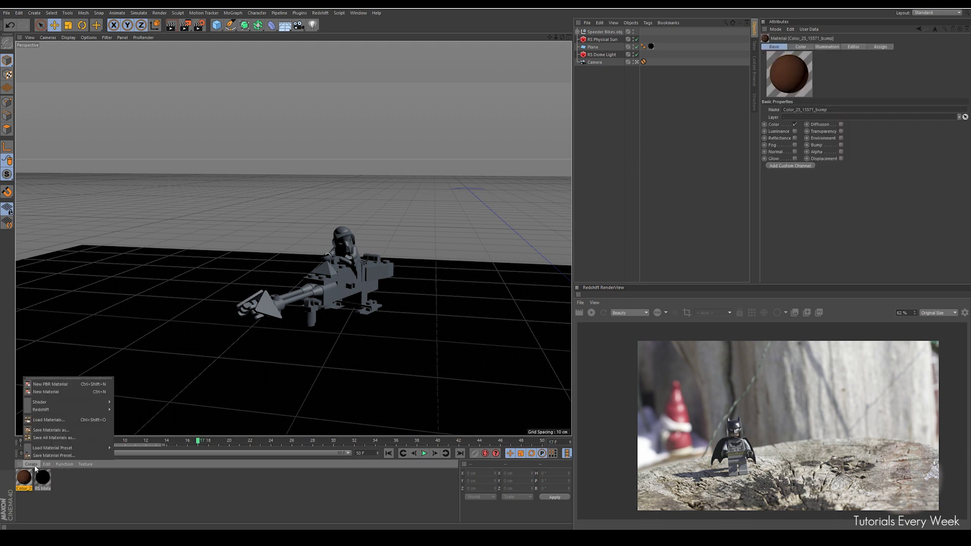
mouse_move(45, 449)
key(Escape)
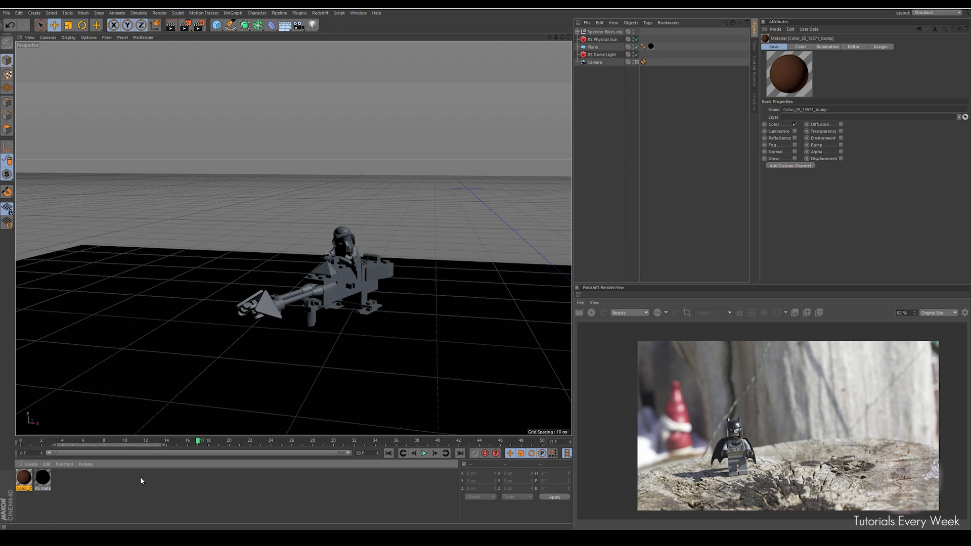
Step: Create a new Redshift Material and name it Lego Texture
click(320, 13)
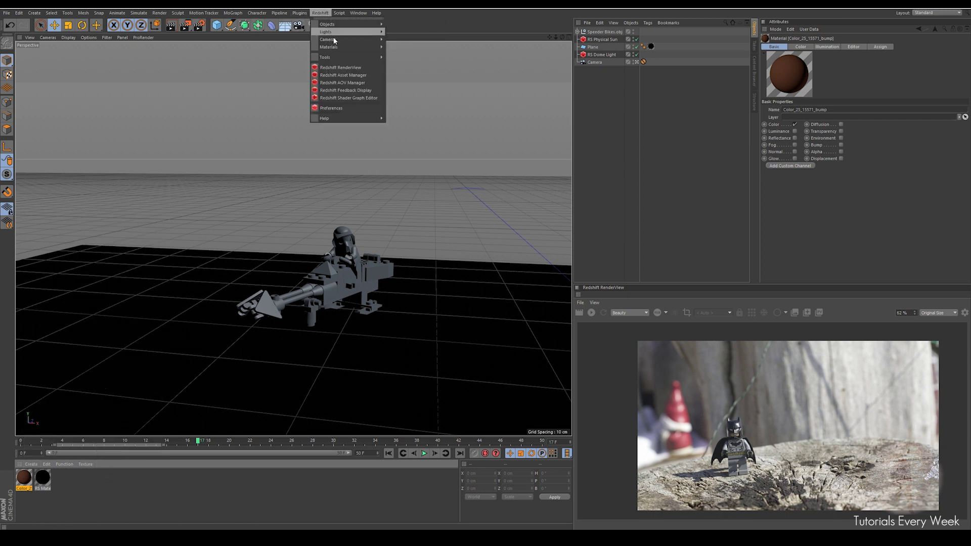
mouse_move(333, 47)
mouse_move(397, 47)
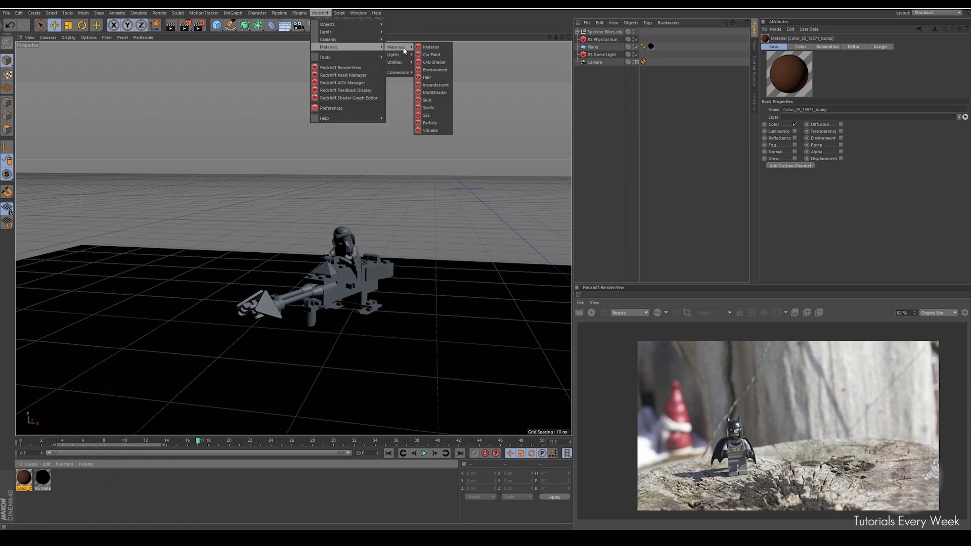
click(431, 47)
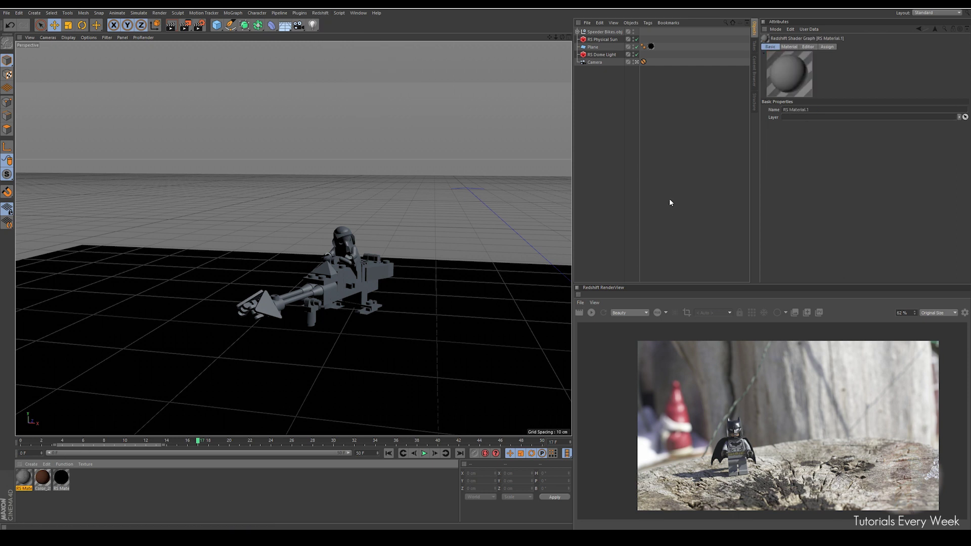
click(830, 108)
text(Lego)
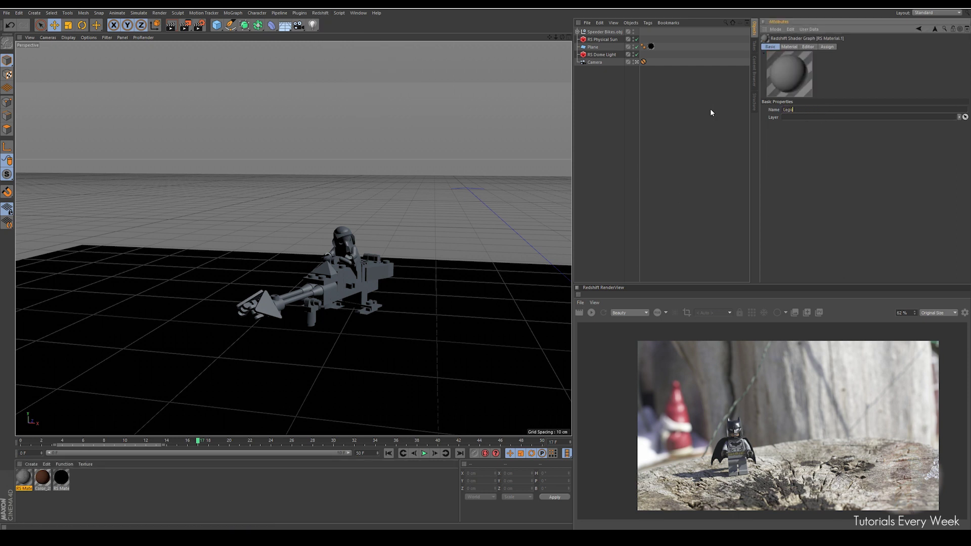
text( Texture)
key(Return)
Step: Assign the Lego Texture material to all five colour groups and the body part, and start the Redshift preview render
click(577, 32)
click(588, 32)
click(581, 39)
click(582, 47)
click(581, 57)
click(581, 54)
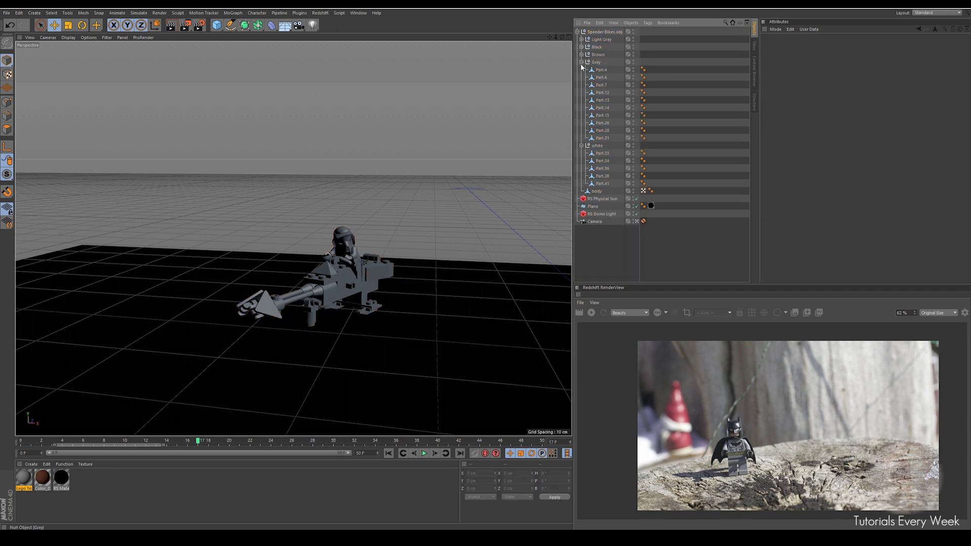
click(582, 62)
click(581, 70)
drag(586, 70, 655, 77)
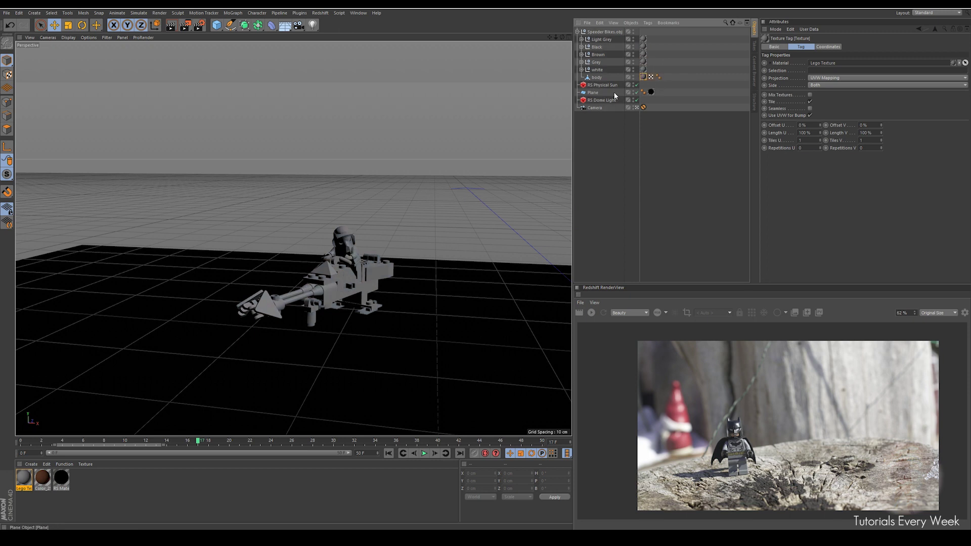
click(595, 312)
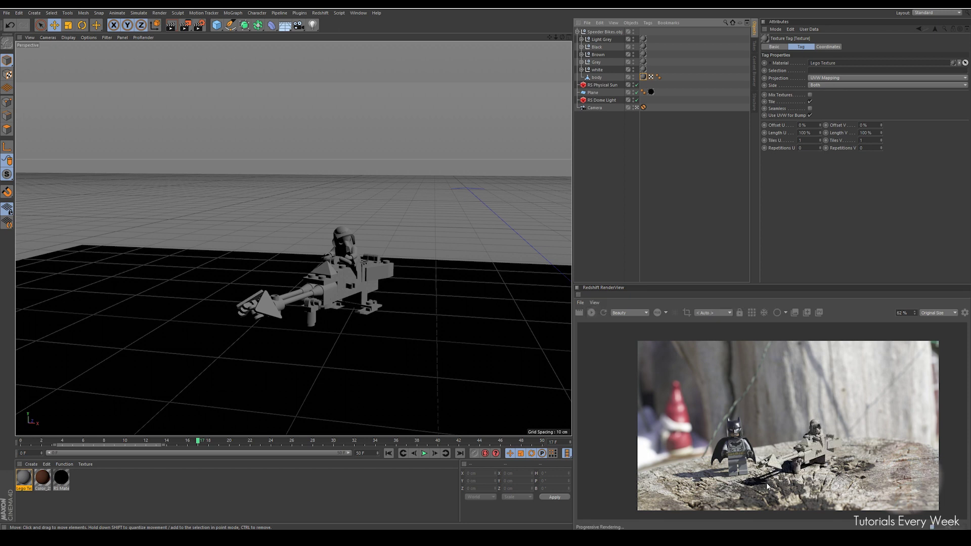
Step: Scale up the whole speeder bike object and move it towards the camera to about -13.7 cm in Z
click(602, 32)
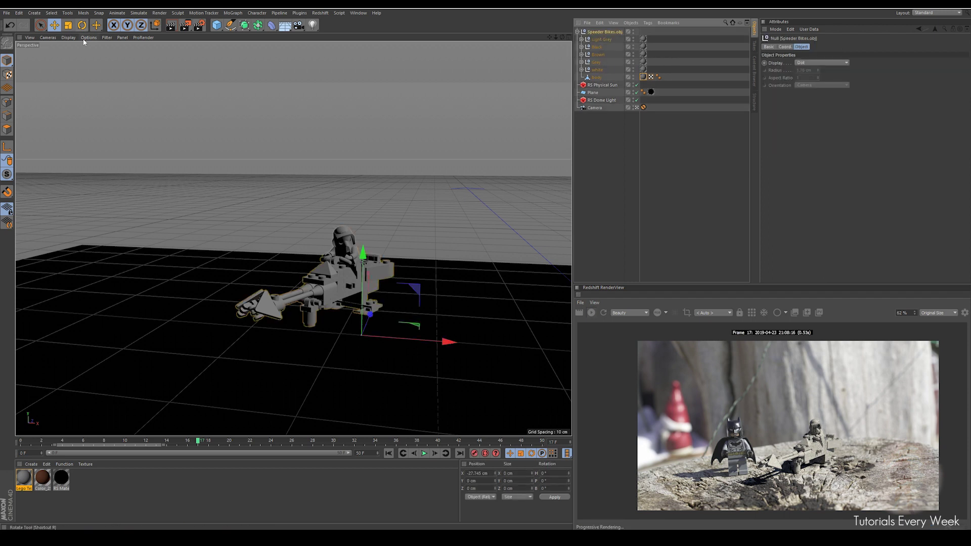
click(68, 25)
drag(404, 271, 472, 191)
key(e)
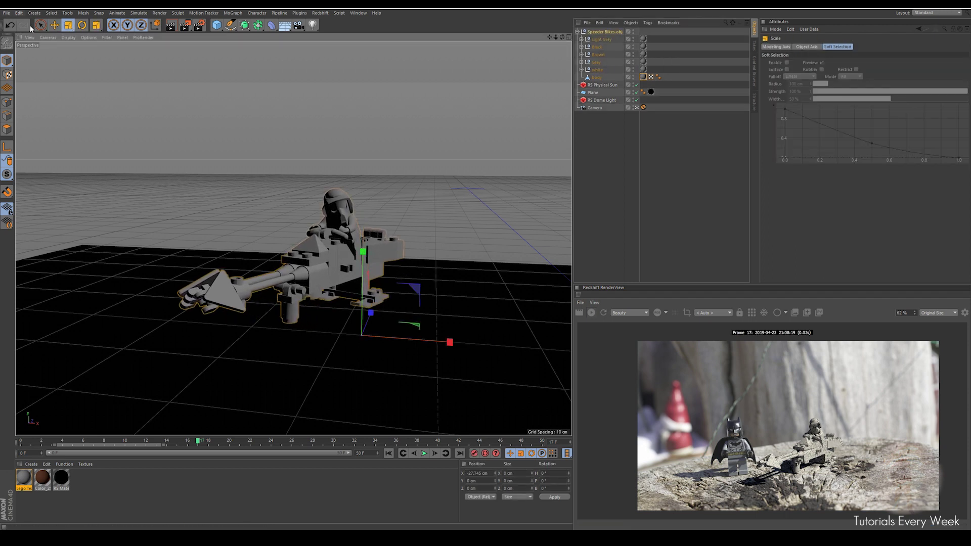
drag(371, 315, 355, 357)
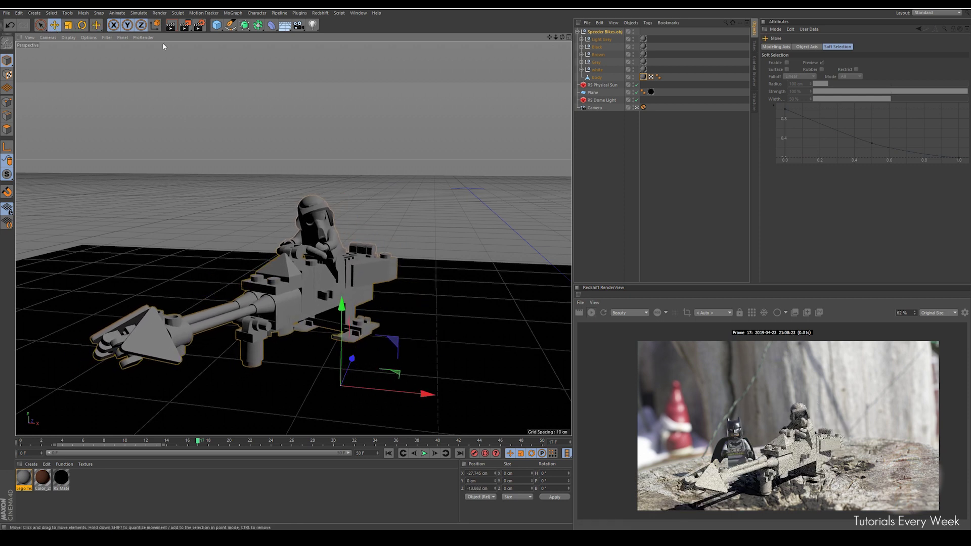
Step: Rotate the speeder bike's heading to about -22° and move it to about X -29.2 cm, Z -17.5 cm
key(r)
drag(353, 409, 332, 412)
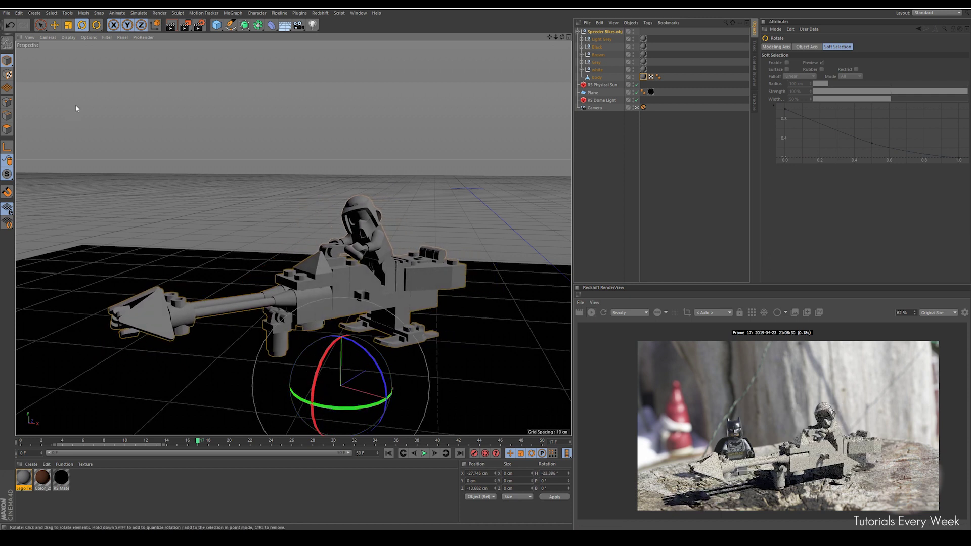
click(54, 25)
drag(374, 369, 345, 378)
Step: Scale the speeder bike down slightly and raise it to about 0.3 cm in Y
click(68, 25)
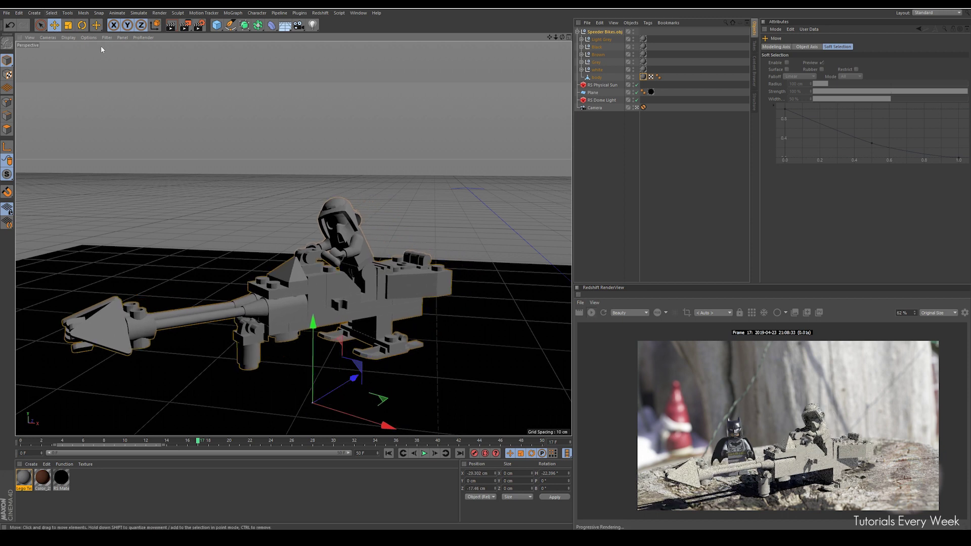
drag(253, 222, 147, 184)
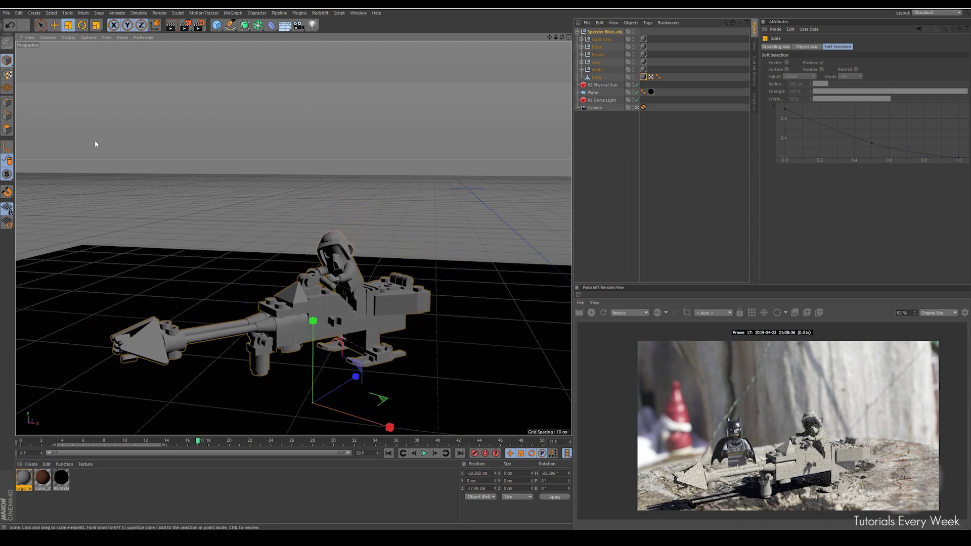
click(54, 25)
mouse_move(314, 340)
mouse_down()
mouse_move(305, 309)
mouse_move(302, 327)
mouse_up()
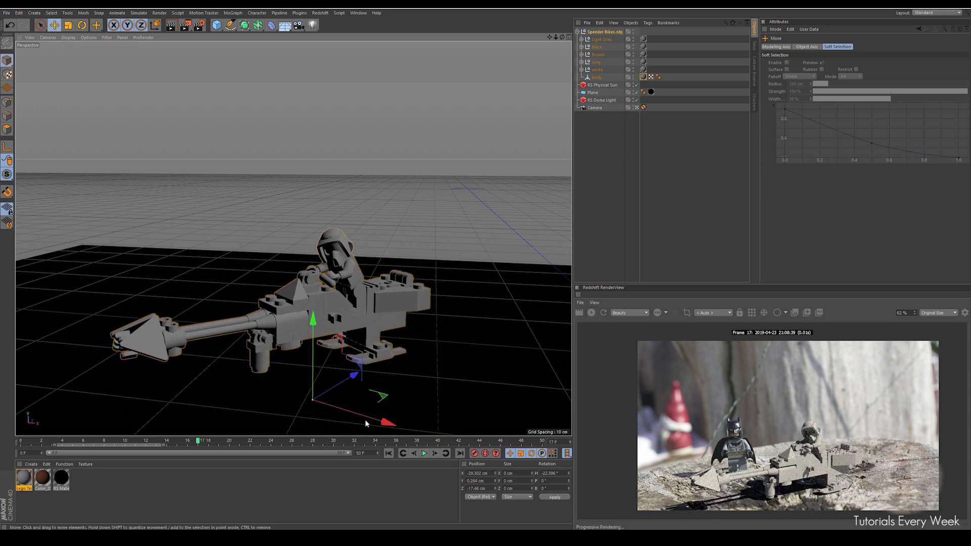
Step: Move the speeder bike to about X -28.8, Y 1.05, Z -14.5 cm and scale it up slightly
mouse_move(380, 423)
mouse_down()
mouse_move(372, 420)
mouse_move(378, 408)
mouse_up()
drag(316, 341, 313, 333)
key(t)
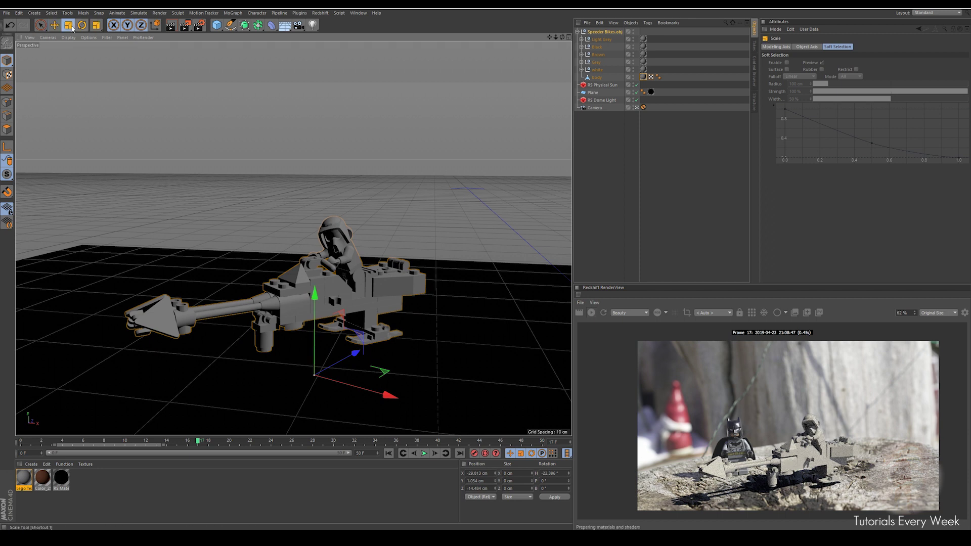
drag(377, 268, 387, 258)
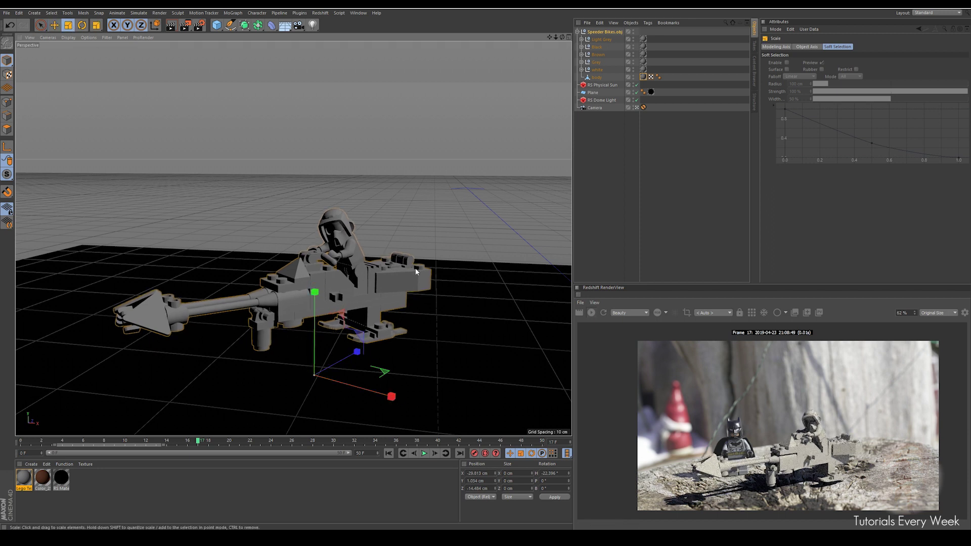
Step: Disable both the back-plate and the environment background on the RS Dome Light
click(602, 100)
scroll(778, 230, down, 2)
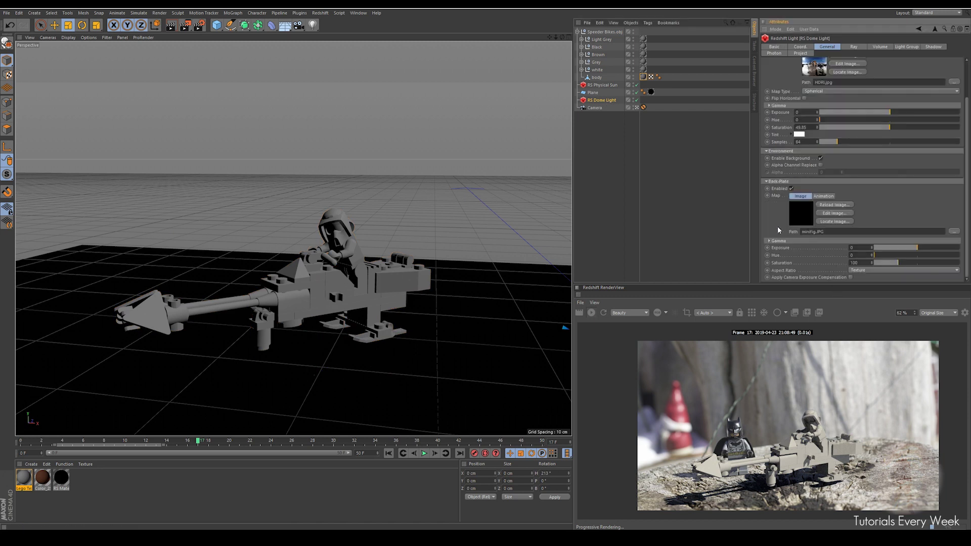
click(792, 188)
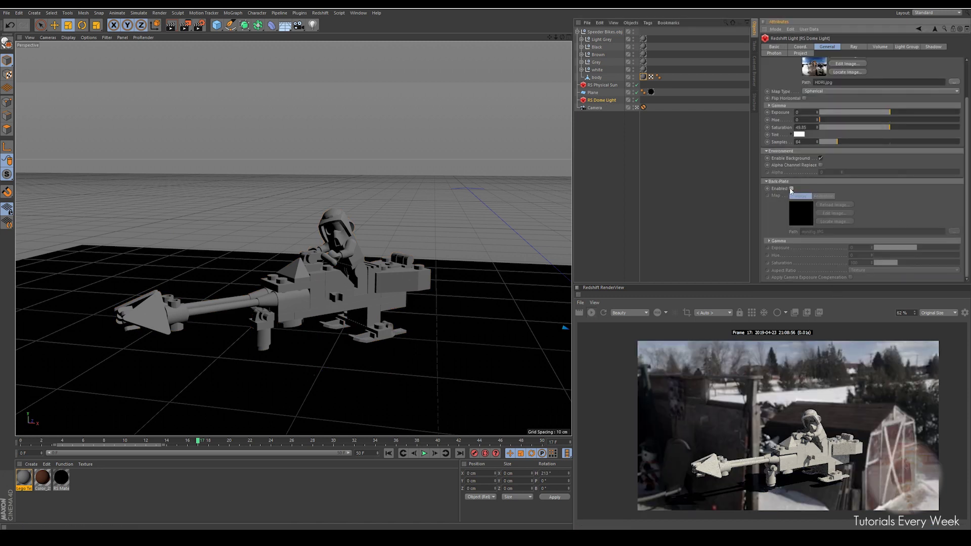
click(821, 158)
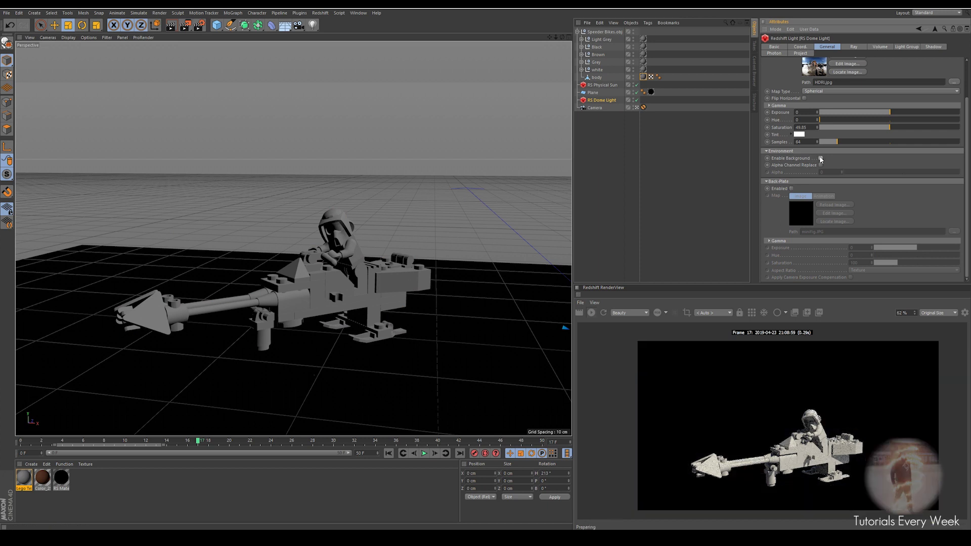
Step: Go to frame 0 and select the collapsed Speeder Bikes.obj parent, with all four viewports shown
drag(205, 444, 21, 448)
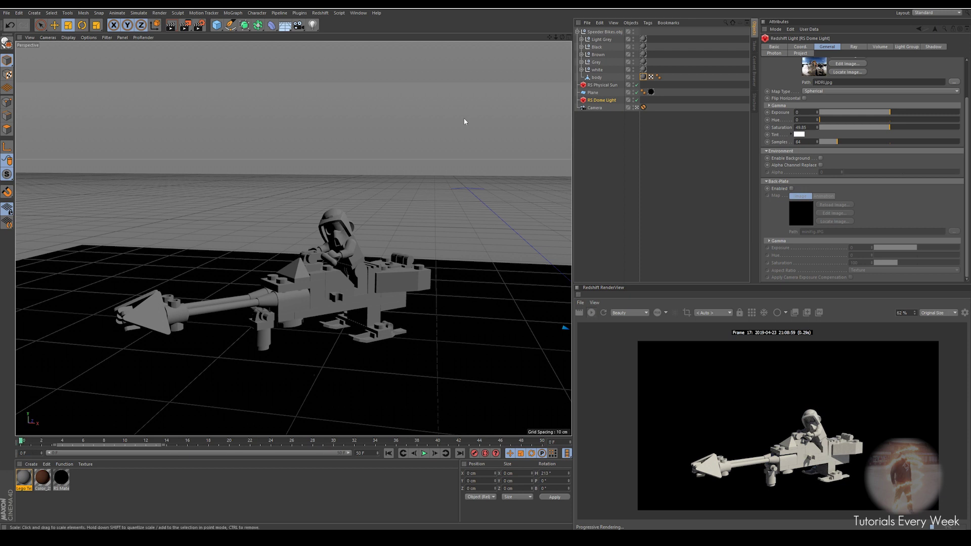
click(578, 32)
click(591, 32)
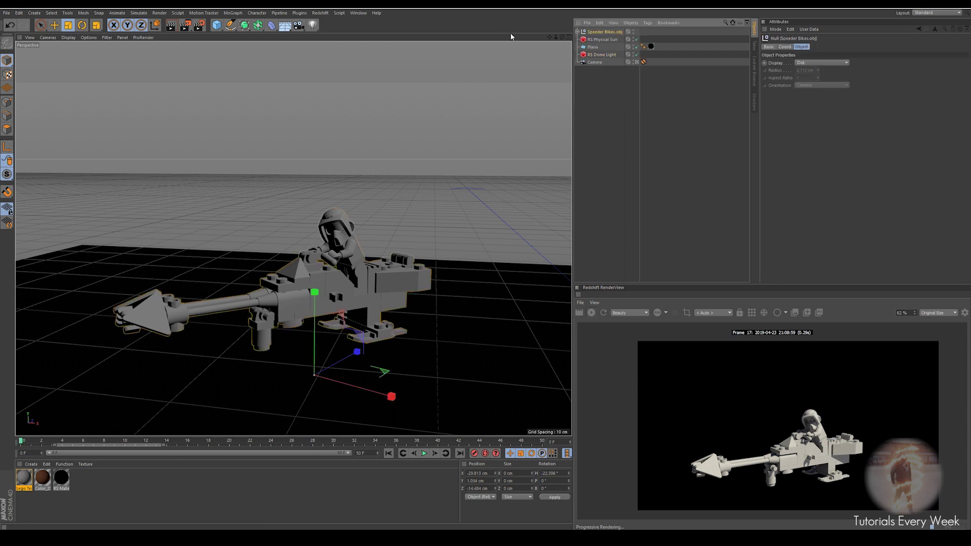
click(568, 38)
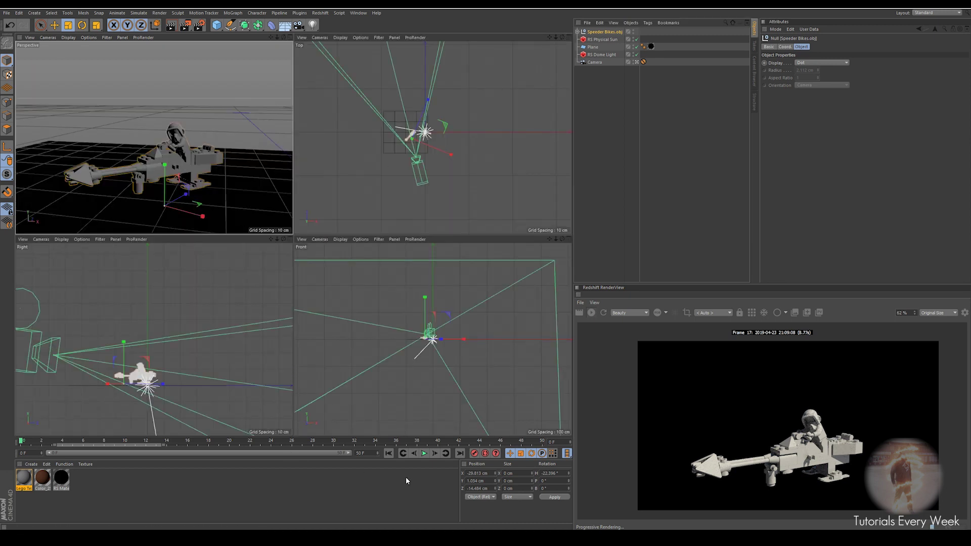
Step: Try extending the end of the timeline to 90 frames
text(90)
key(Return)
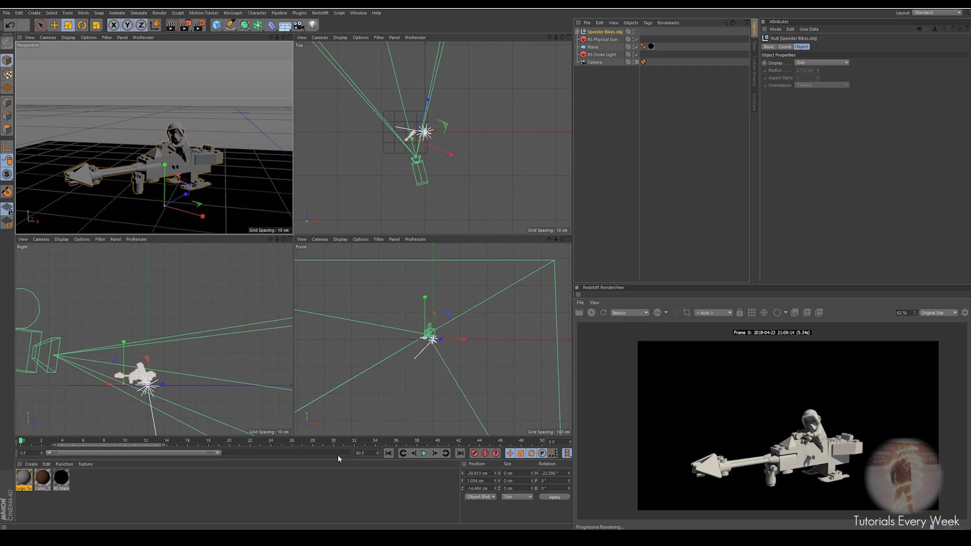
key(Return)
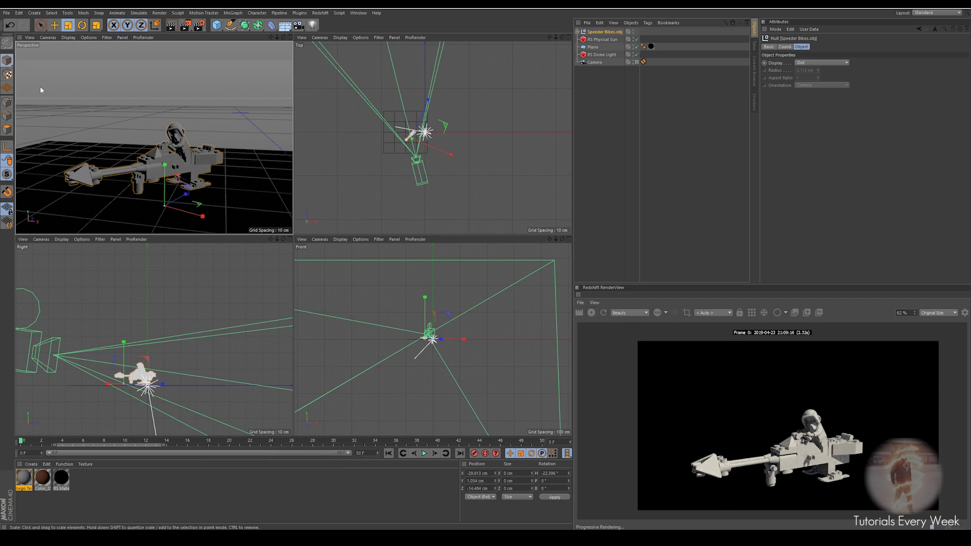
Step: Try rotating the speeder bike's heading around its off-centre axis
click(82, 24)
drag(167, 218, 192, 203)
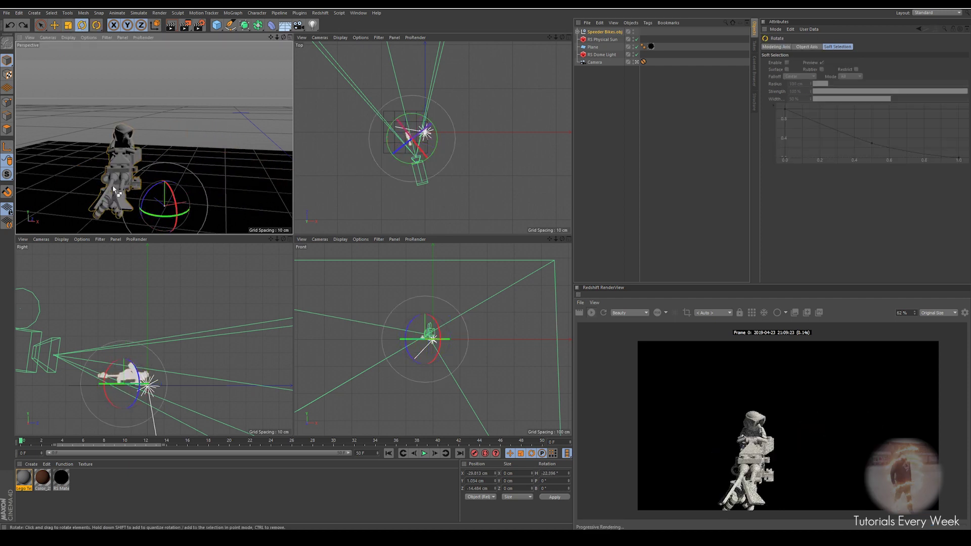
key(ctrl+z)
Step: Move only the speeder bike's axis to the centre of its body, raising it to about 6.5 cm in Y
click(7, 147)
click(54, 25)
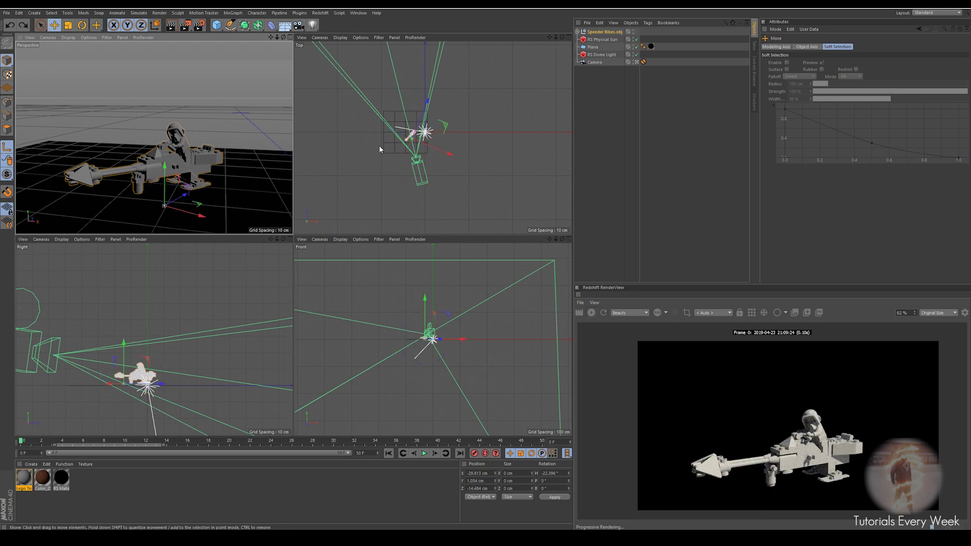
scroll(379, 150, up, 10)
drag(411, 150, 377, 135)
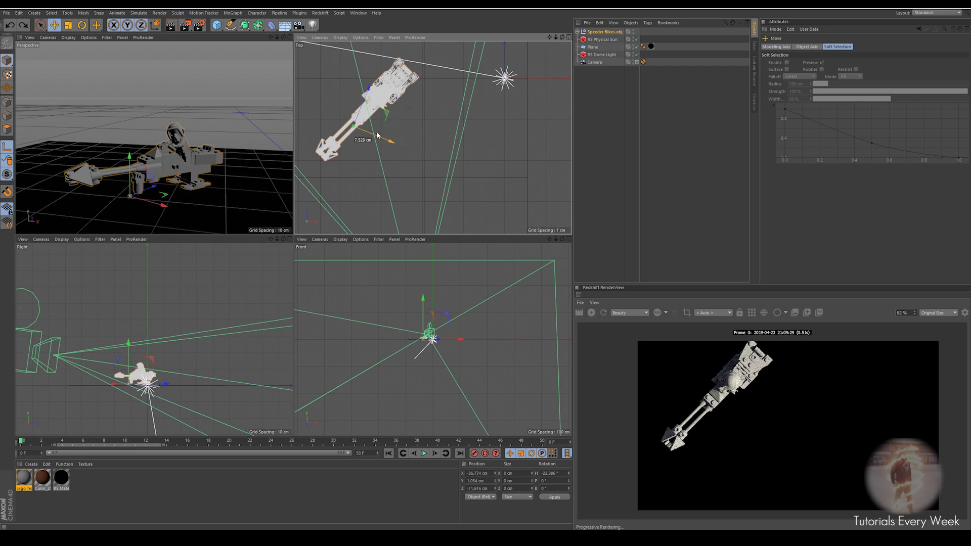
drag(368, 97, 374, 85)
drag(378, 115, 368, 88)
scroll(134, 358, up, 5)
mouse_move(144, 389)
mouse_down()
mouse_move(144, 369)
mouse_move(157, 388)
mouse_up()
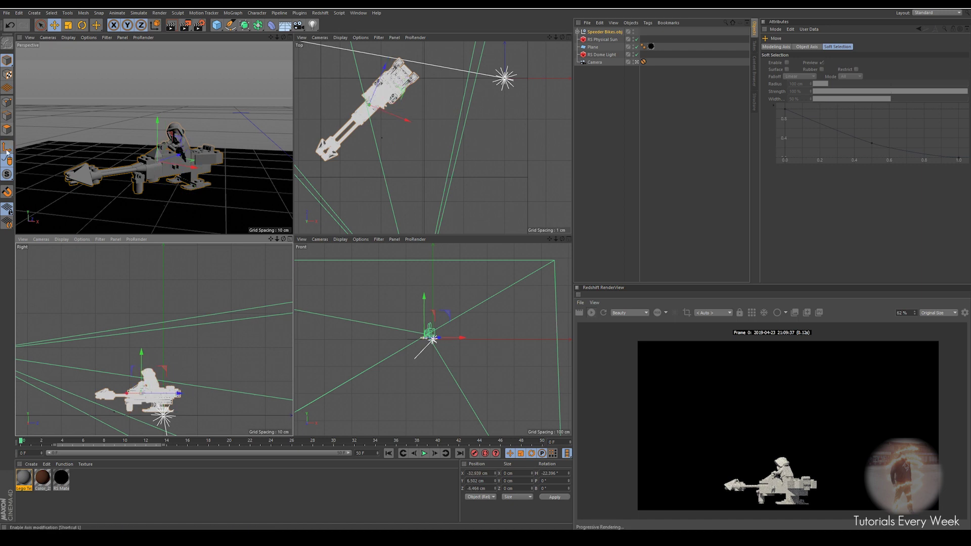
Step: Try rotating the speeder bike's heading around its re-centred axis
click(82, 25)
drag(160, 172, 129, 174)
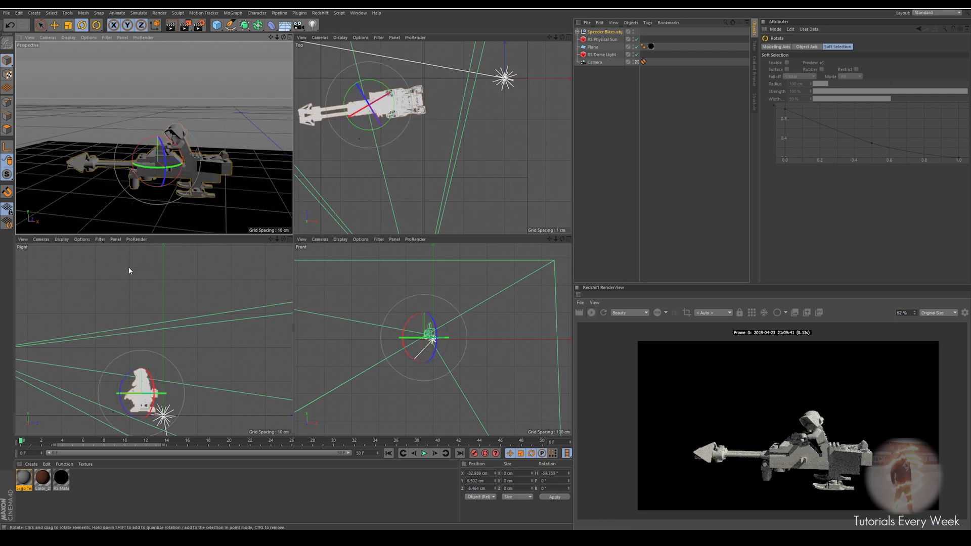
key(ctrl+z)
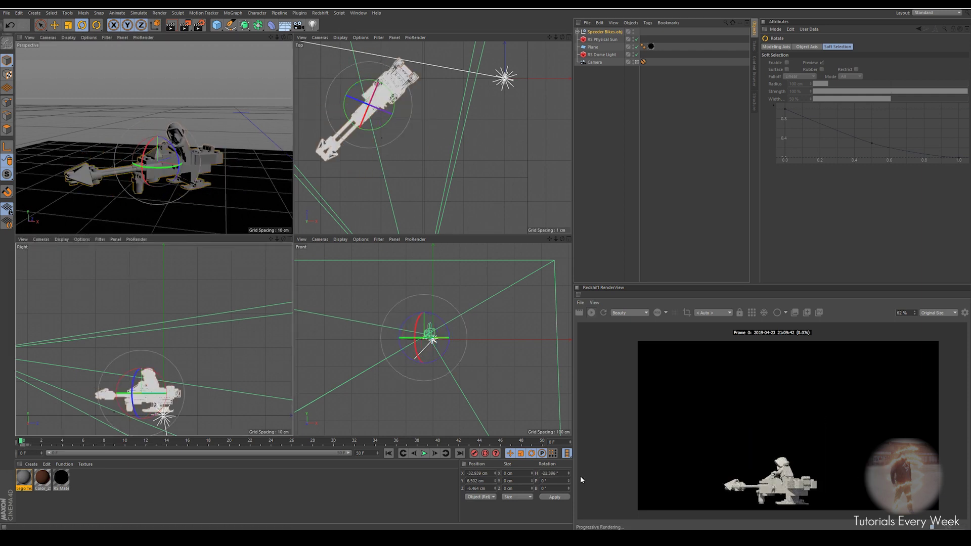
Step: Keyframe a full heading turn of the speeder bike from frame 0 to about 337.6° at frame 50
click(471, 442)
mouse_move(152, 167)
mouse_down()
mouse_move(267, 168)
mouse_move(230, 81)
mouse_move(65, 151)
mouse_move(101, 173)
mouse_move(86, 184)
mouse_move(146, 184)
mouse_up()
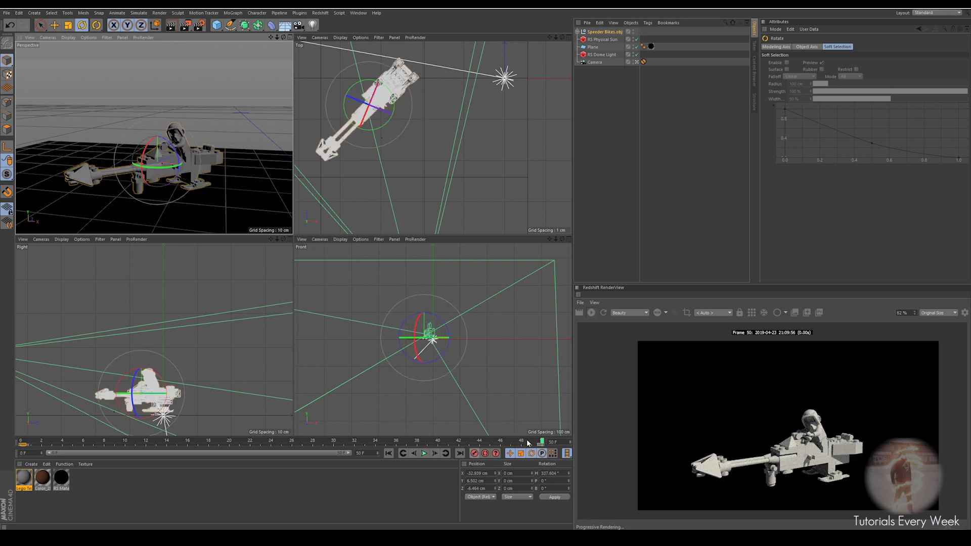
drag(542, 444, 73, 450)
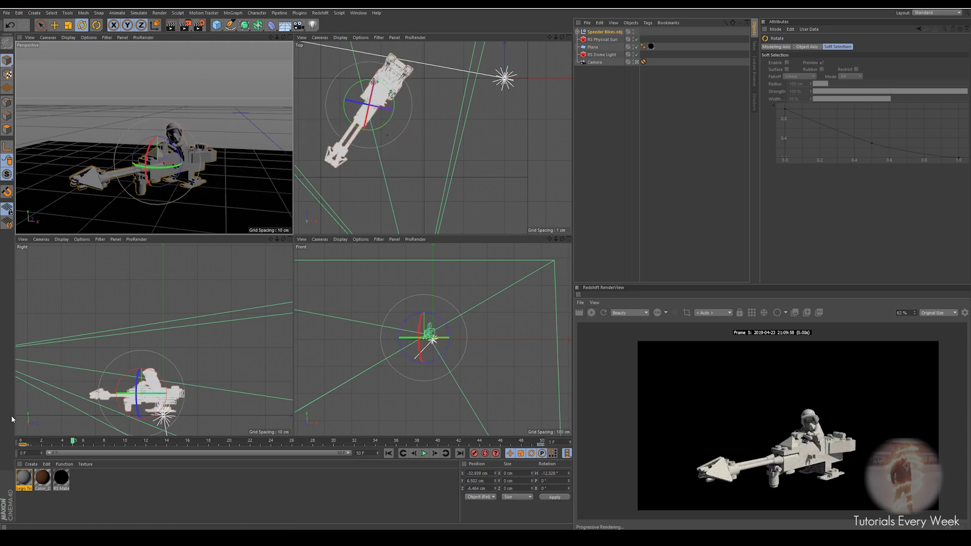
Step: Set the speeder bike's keyframes at frames 0 and 50 to Linear interpolation and scrub through the turn to frame 50
right_click(24, 446)
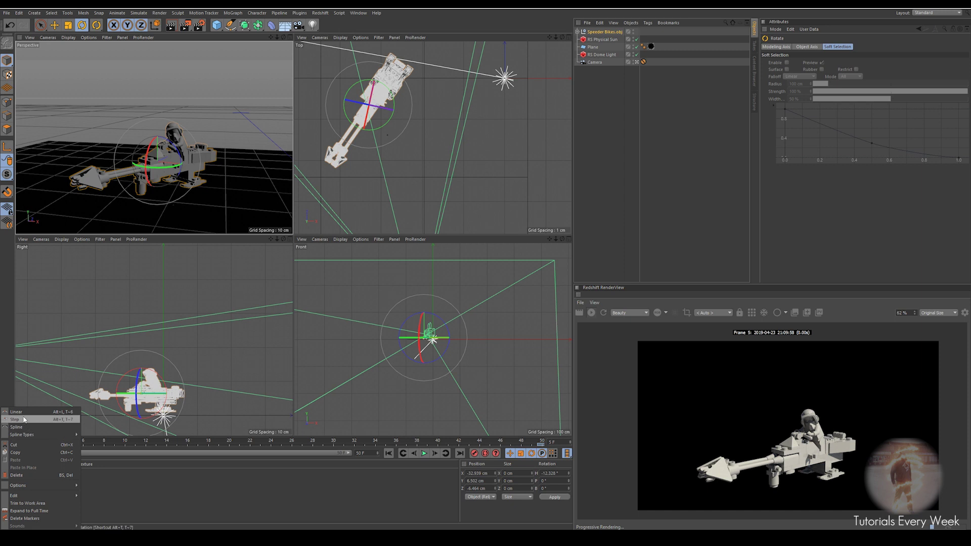
click(25, 420)
right_click(24, 446)
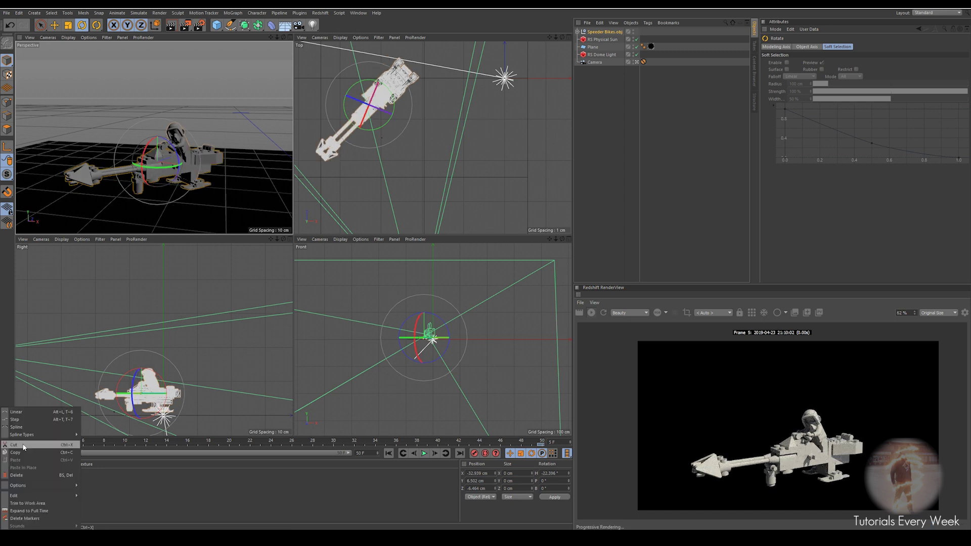
click(25, 412)
right_click(542, 446)
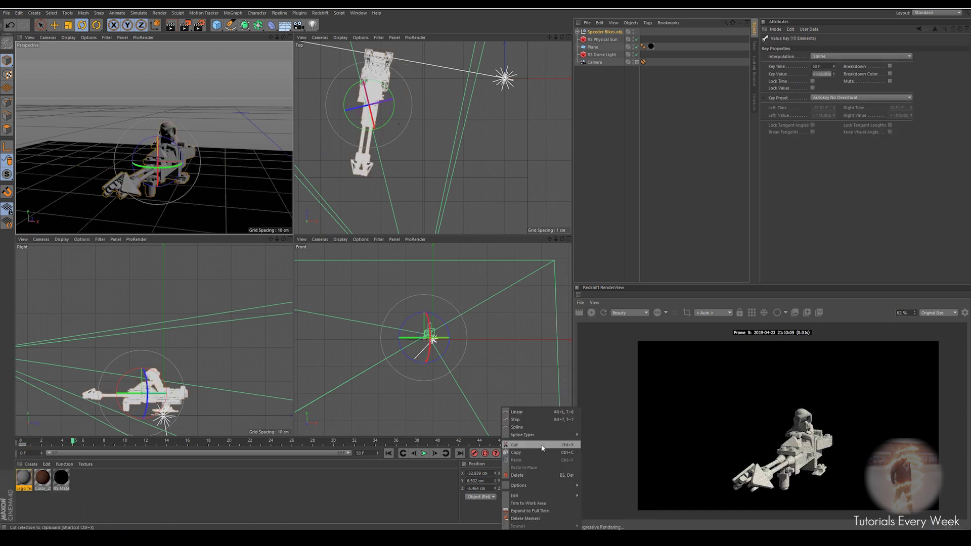
click(521, 411)
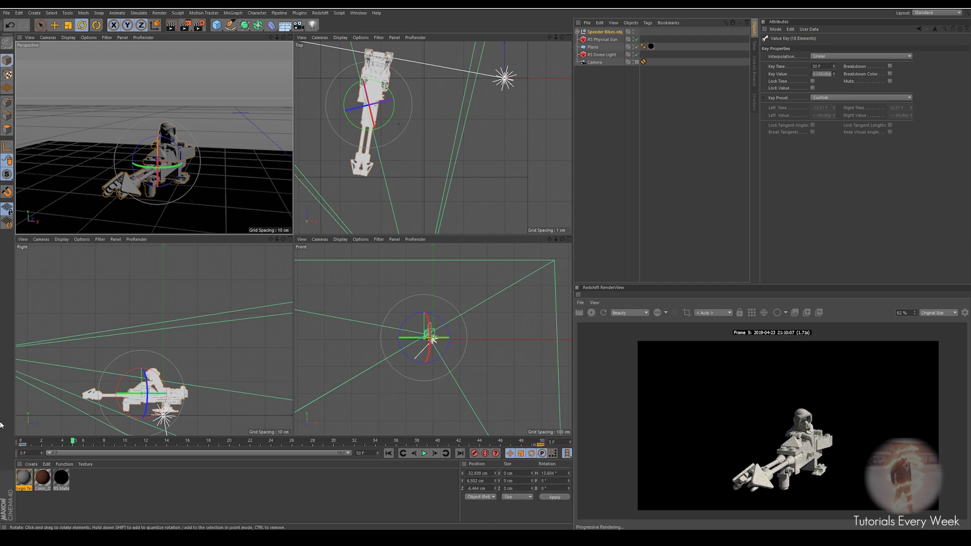
drag(70, 443, 544, 446)
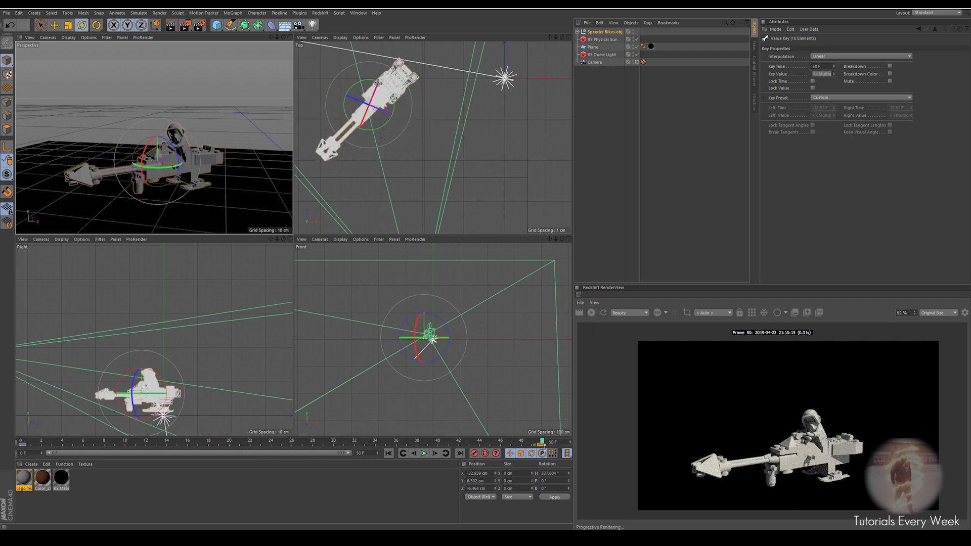
Step: Open the shader graph of the Lego Texture material
click(62, 478)
click(45, 479)
double_click(23, 479)
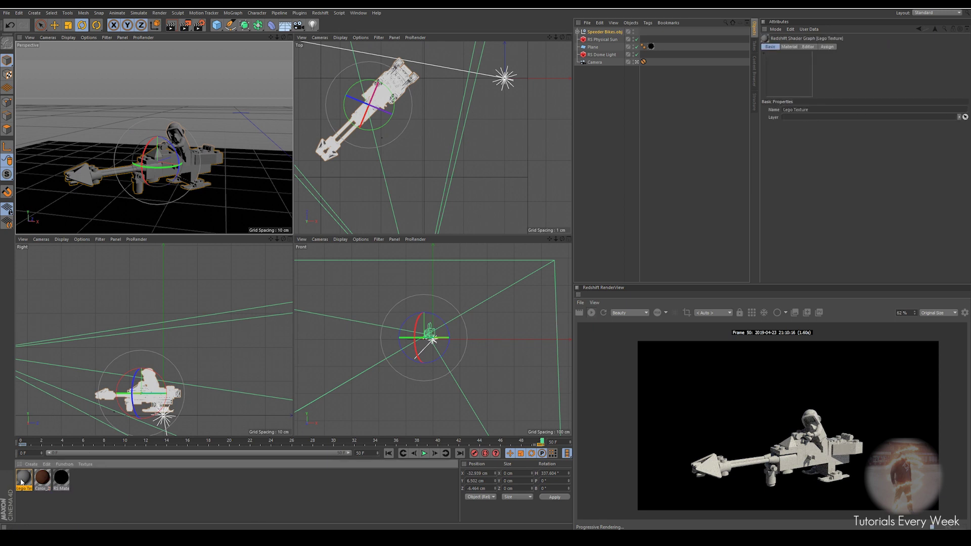
click(266, 89)
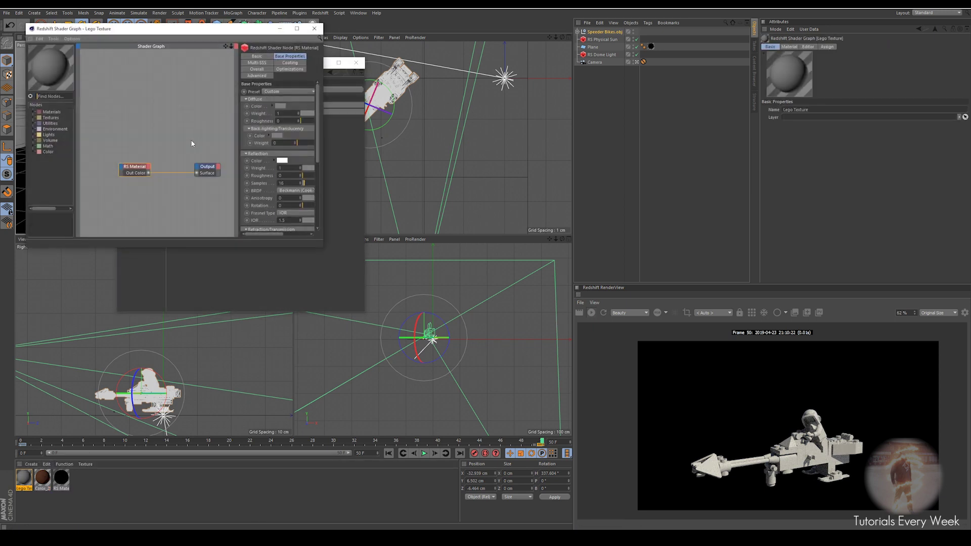
Step: Enlarge the shader graph window and the Redshift RenderView, with a closer view of the rendered bike
drag(323, 249, 569, 435)
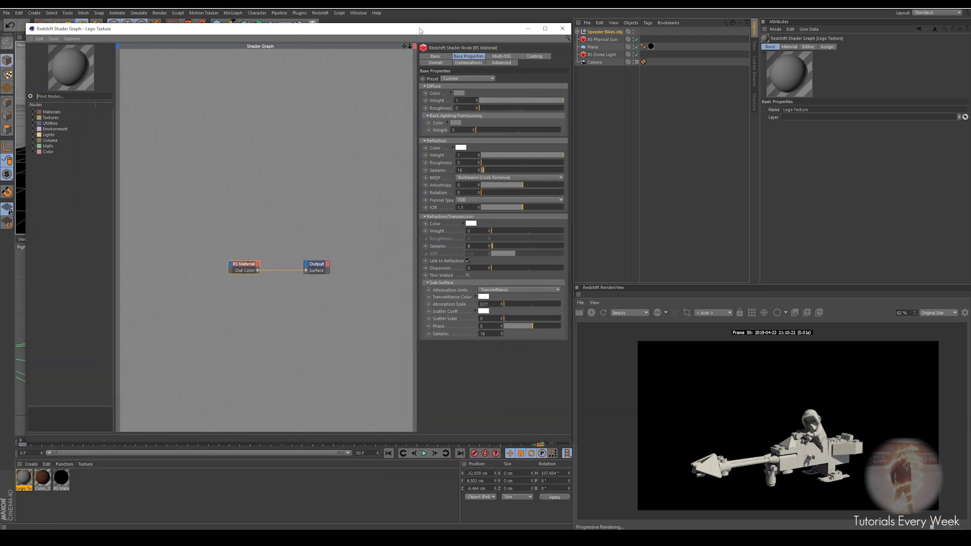
drag(420, 31, 405, 26)
drag(704, 286, 697, 178)
scroll(781, 361, up, 3)
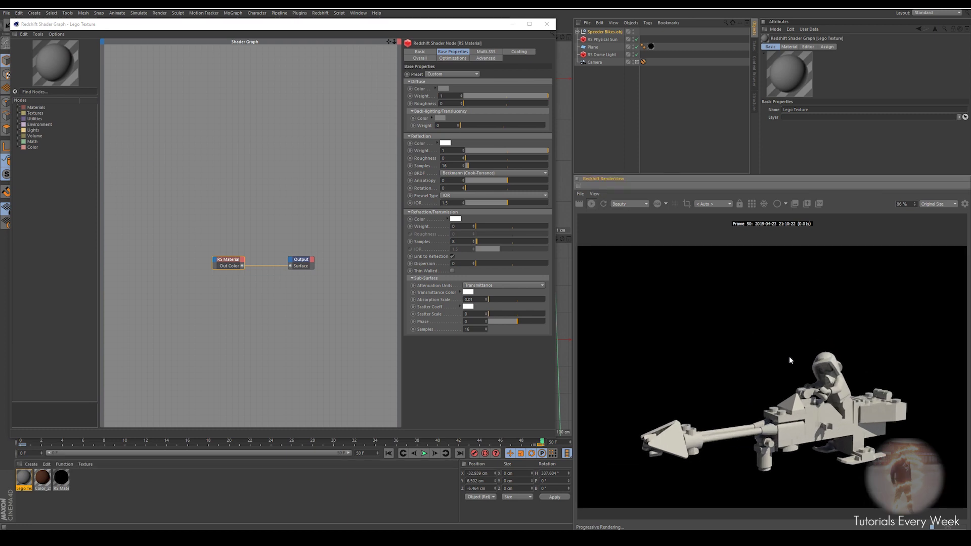
drag(481, 29, 488, 94)
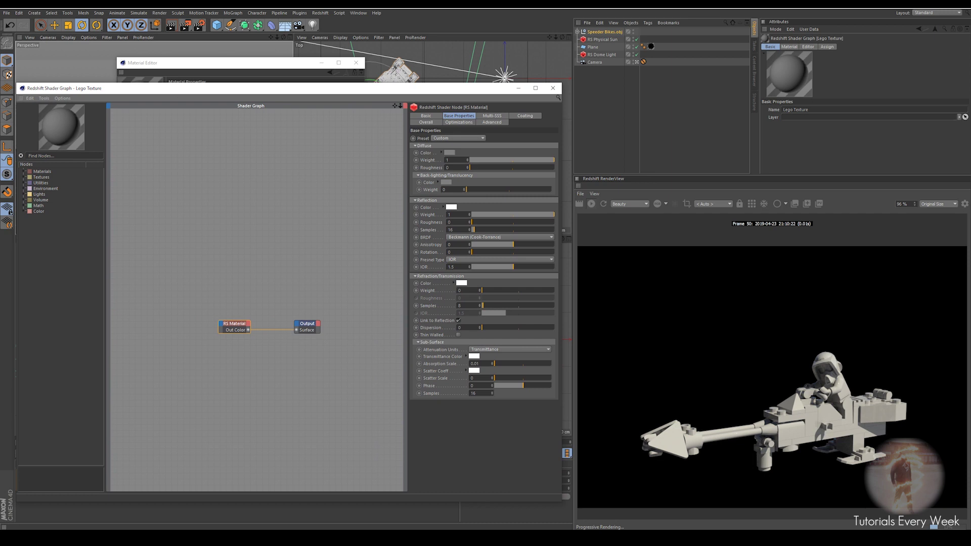
Step: Check the primary GI engine and bounce settings in the Redshift render settings and inspect the rendered bike up close
click(199, 25)
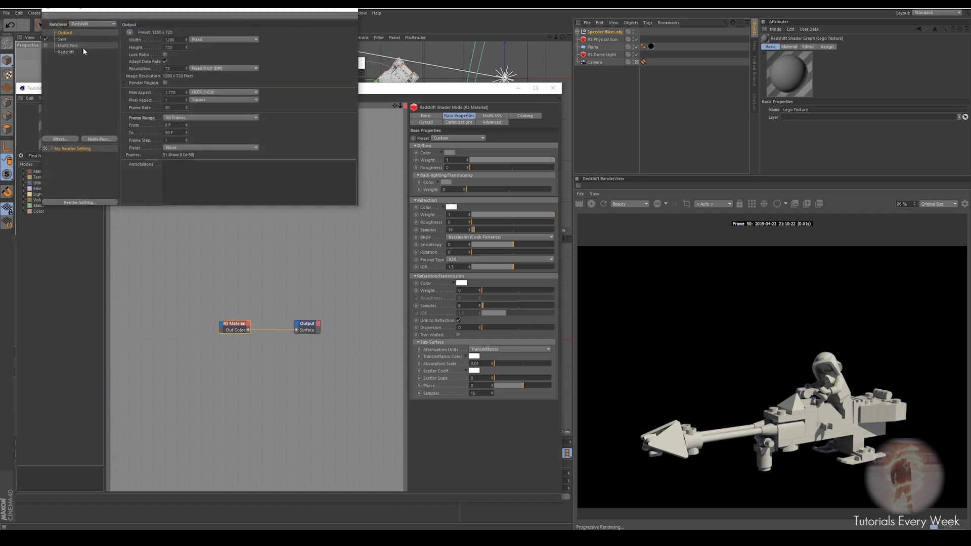
click(70, 52)
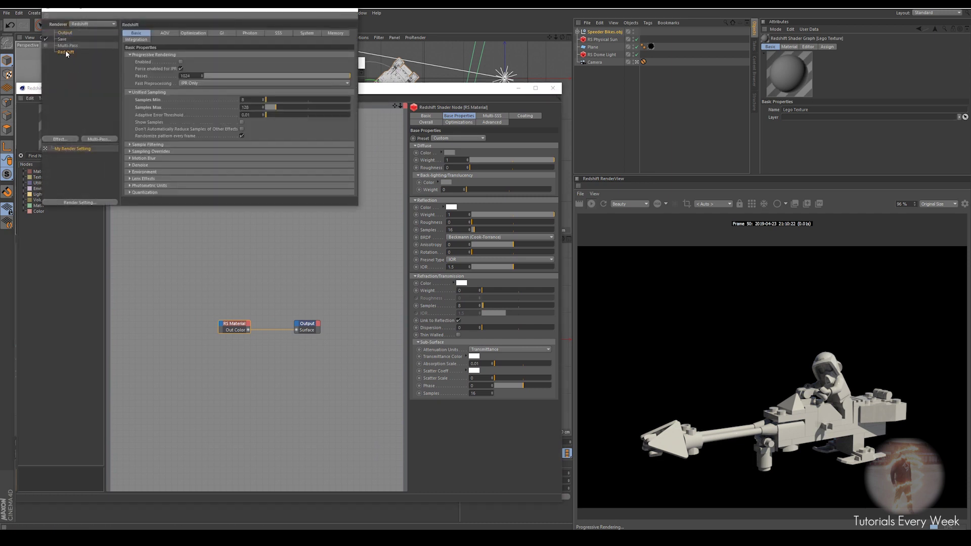
click(223, 33)
click(206, 63)
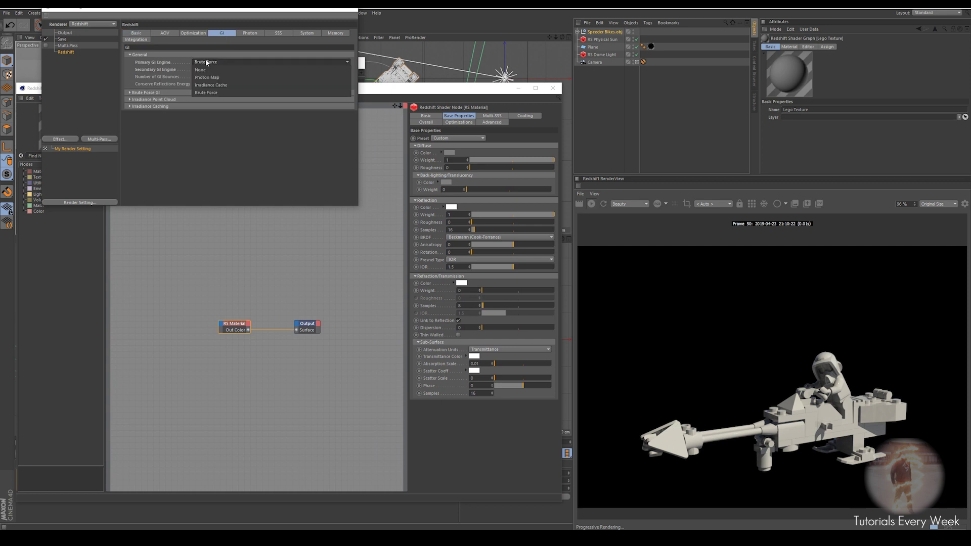
click(208, 65)
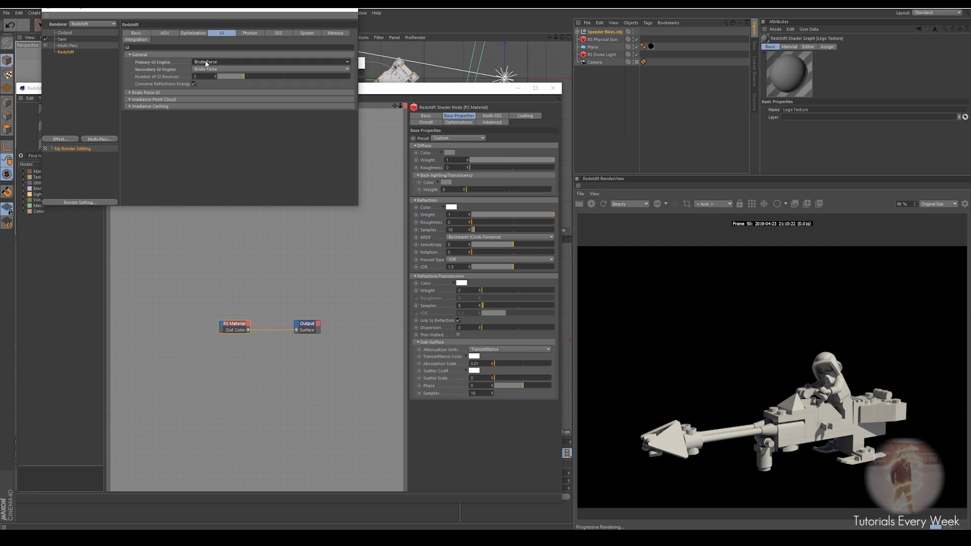
scroll(805, 434, up, 3)
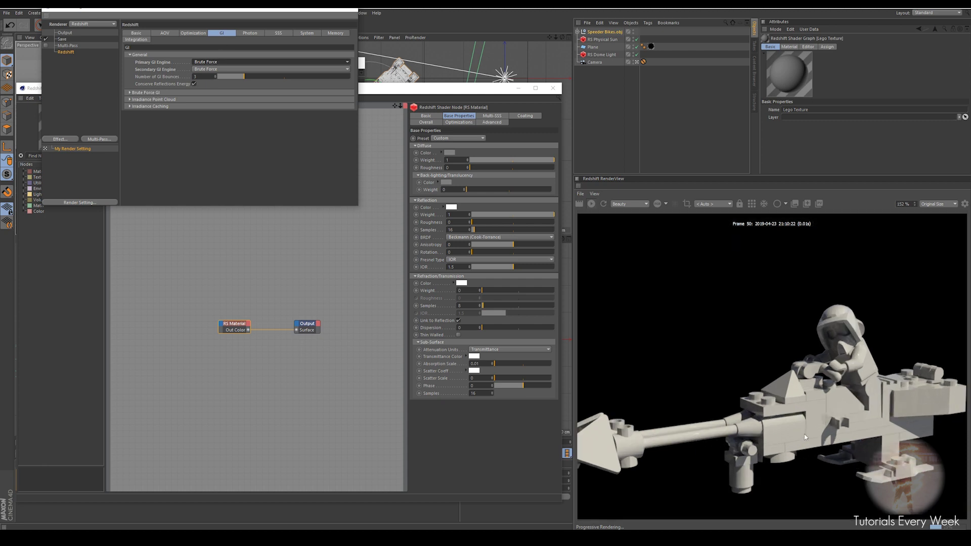
scroll(805, 434, down, 1)
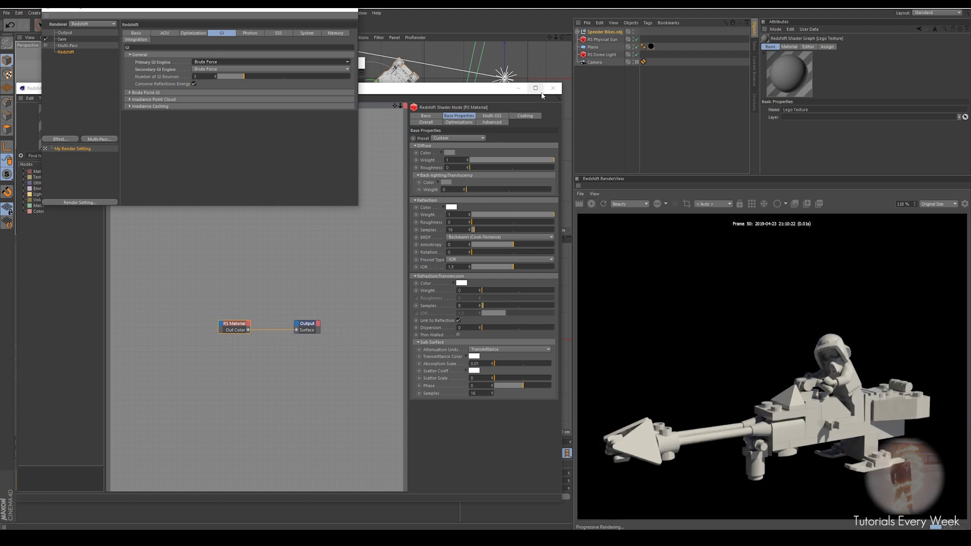
click(352, 10)
Step: Add a Texture node to the Lego Texture shader graph beside the RS Material node
click(246, 297)
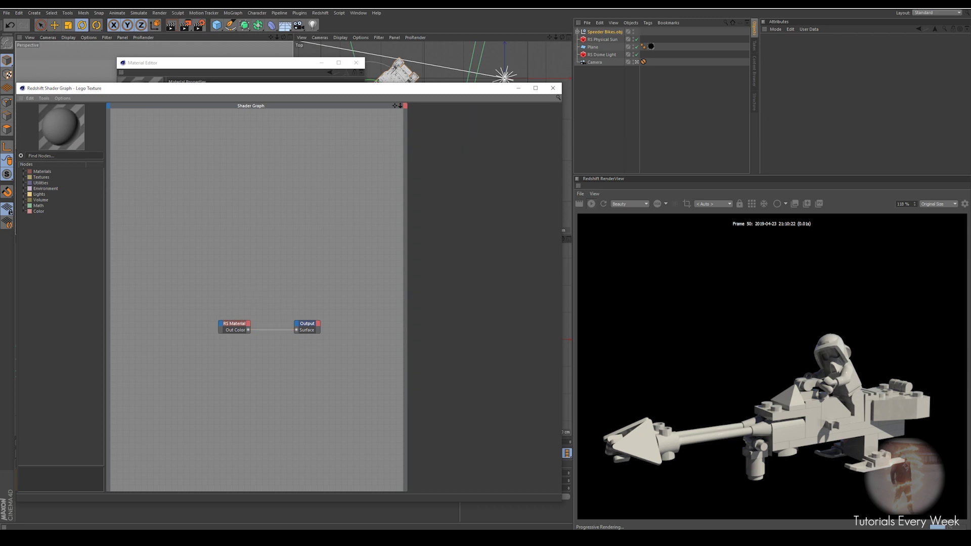
middle_drag(245, 294, 266, 275)
click(61, 156)
text(texture)
drag(46, 177, 201, 263)
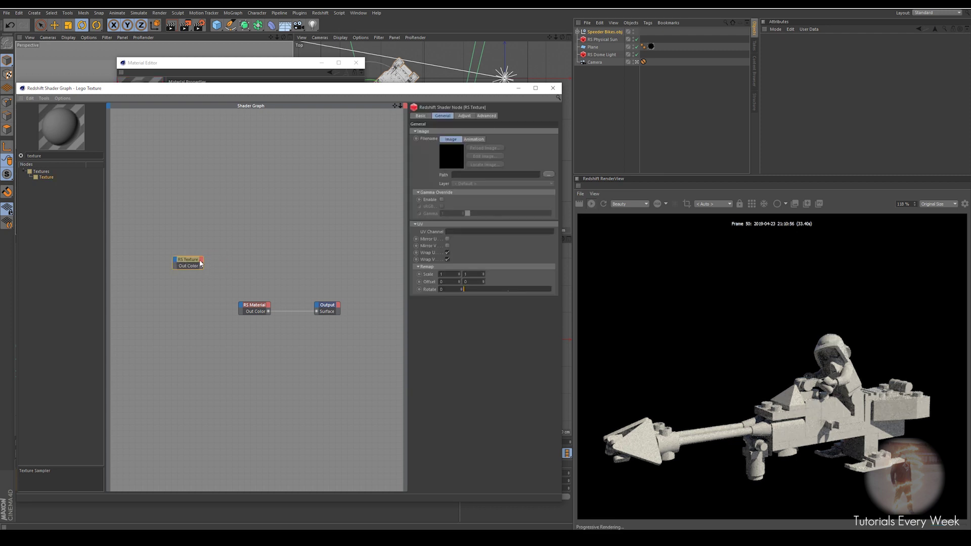
Step: Load 36_scratches_smudges_fingerprints_specs.tif from the Speeder project's Texture folder into the RS Texture node
click(548, 174)
click(154, 112)
click(131, 112)
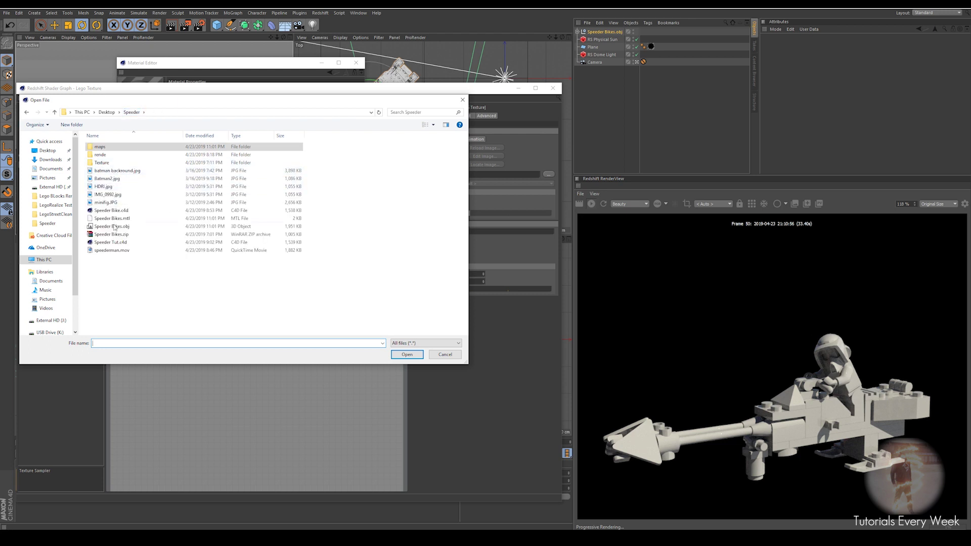
double_click(100, 163)
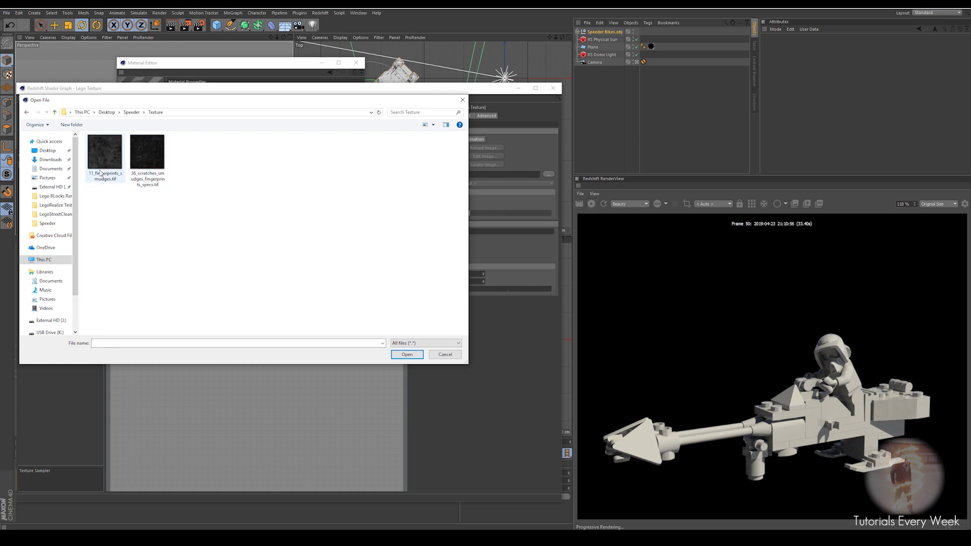
click(156, 148)
click(415, 357)
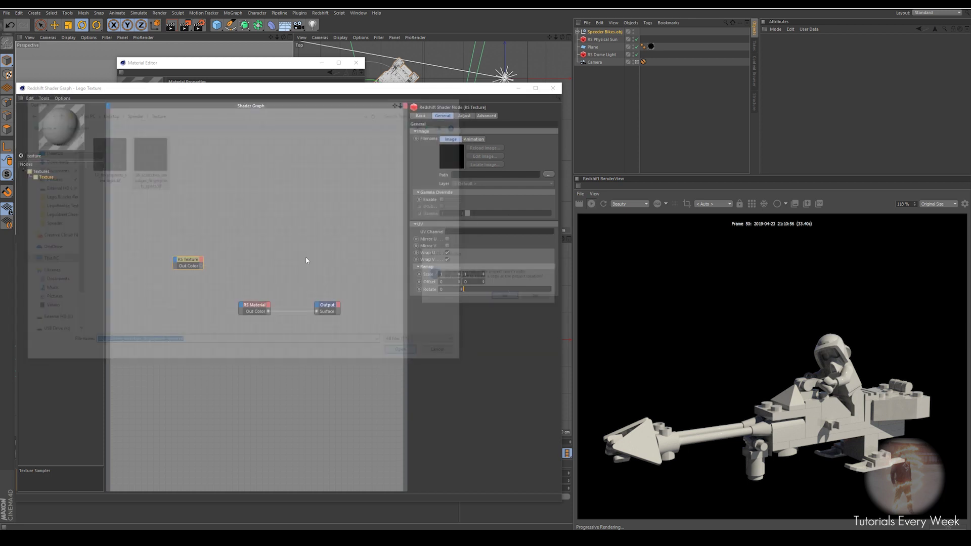
click(537, 298)
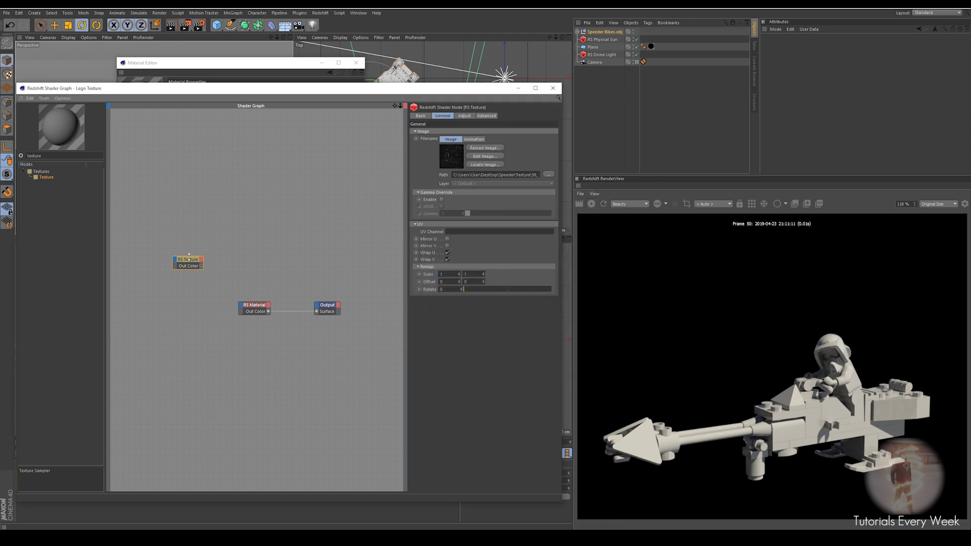
Step: Add a TriPlanar node, feeding it from the RS Texture node and wiring its Out Color to the Output node's Surface
drag(192, 264, 189, 263)
double_click(33, 156)
text(tripl)
drag(48, 177, 269, 279)
drag(321, 309, 315, 311)
scroll(862, 430, up, 1)
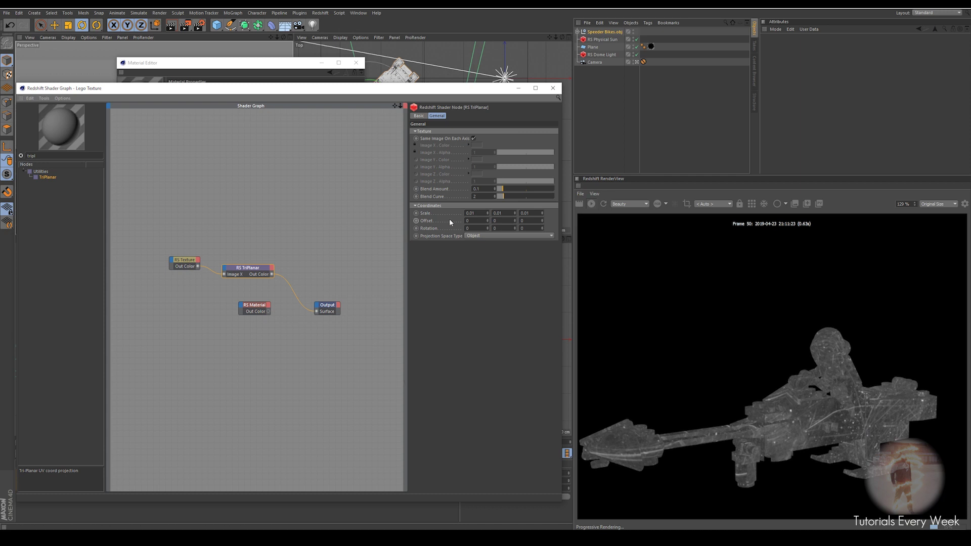
Step: Set the TriPlanar node's Blend Amount to about 0.304 and its Scale to 0.5 on all three axes
mouse_move(516, 191)
mouse_down()
mouse_move(536, 190)
mouse_move(500, 191)
mouse_move(527, 194)
mouse_move(516, 193)
mouse_up()
text(0)
key(Tab)
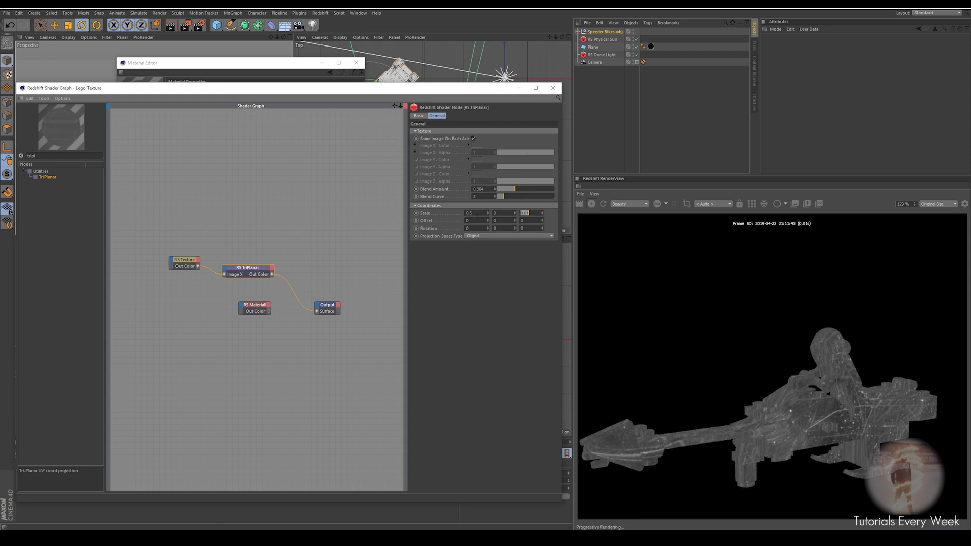
text(0)
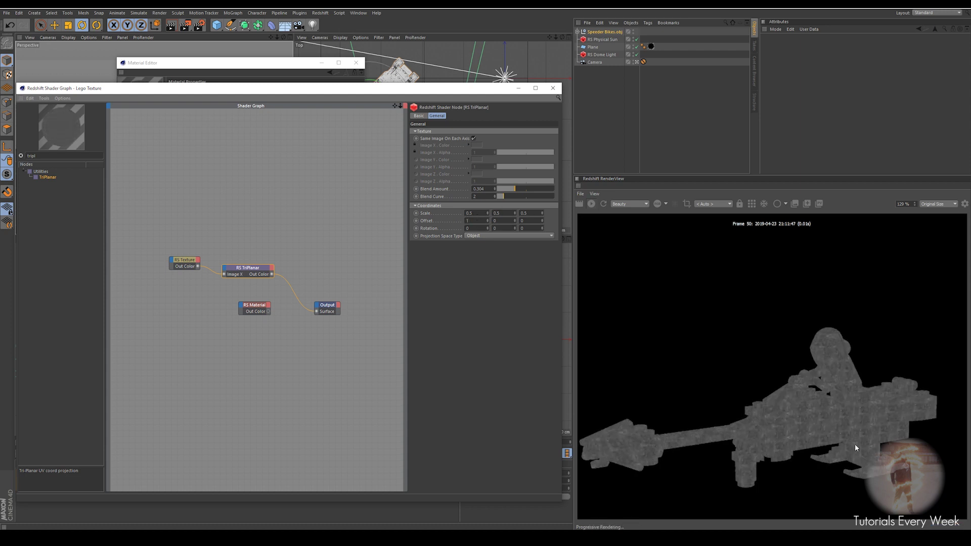
scroll(812, 421, up, 5)
scroll(835, 386, down, 1)
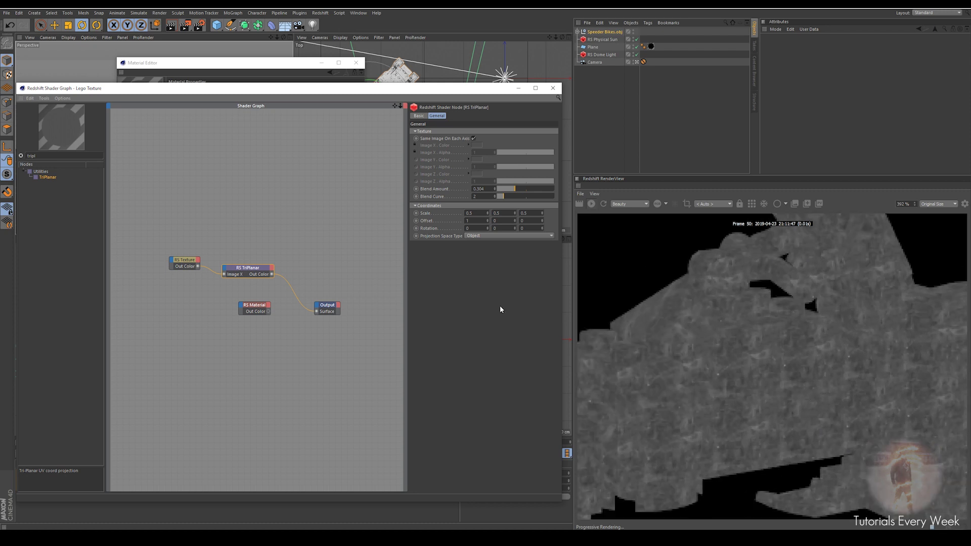
Step: Set the TriPlanar node's Scale to 0.1 on all three axes and check the scratch pattern on the rendered bike
text(0.1)
key(Tab)
text(0.1)
key(Tab)
text(0.1)
key(Return)
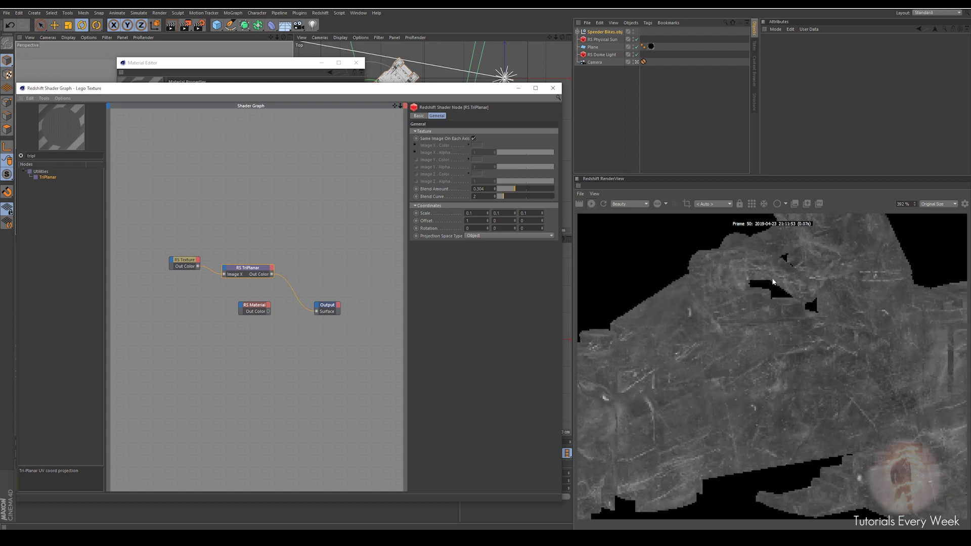
scroll(840, 372, down, 6)
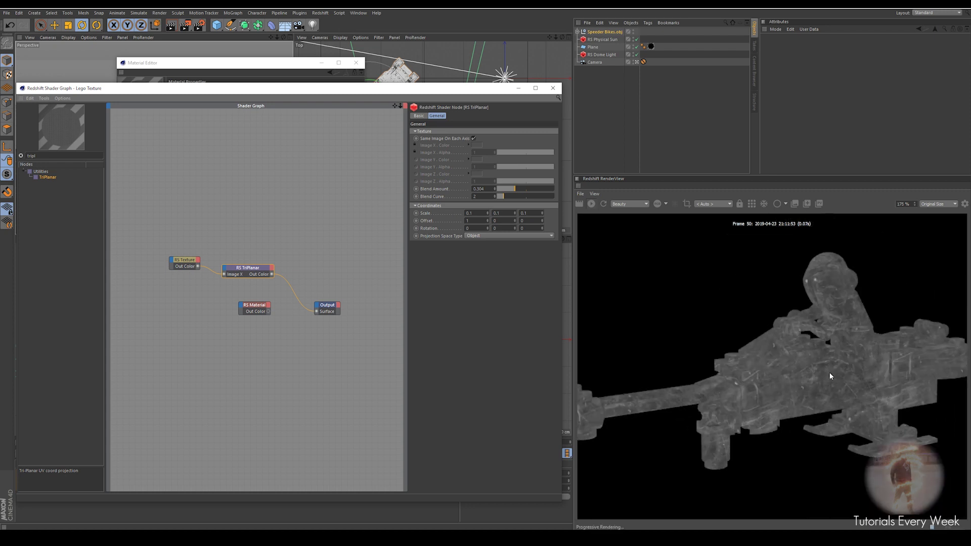
scroll(831, 376, down, 3)
scroll(815, 369, up, 3)
scroll(815, 357, down, 2)
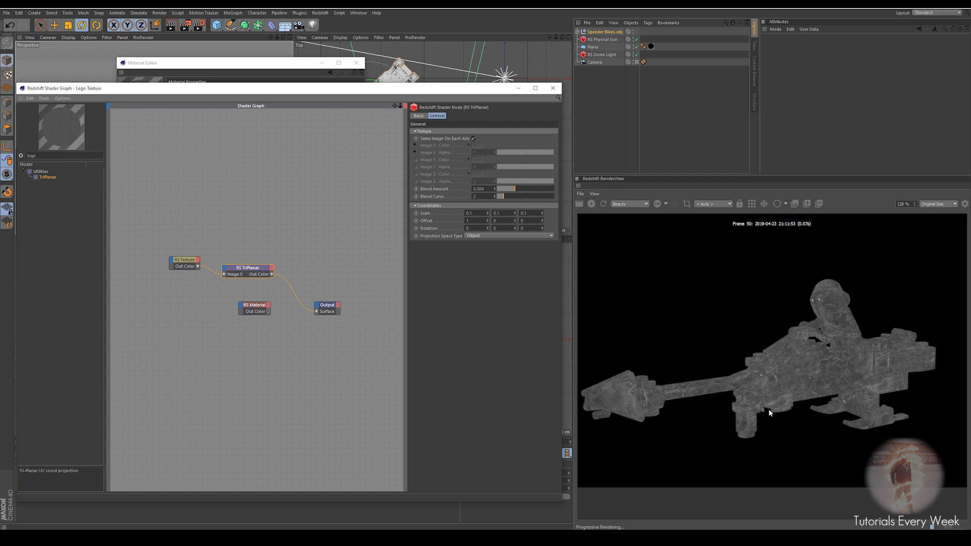
scroll(859, 358, up, 5)
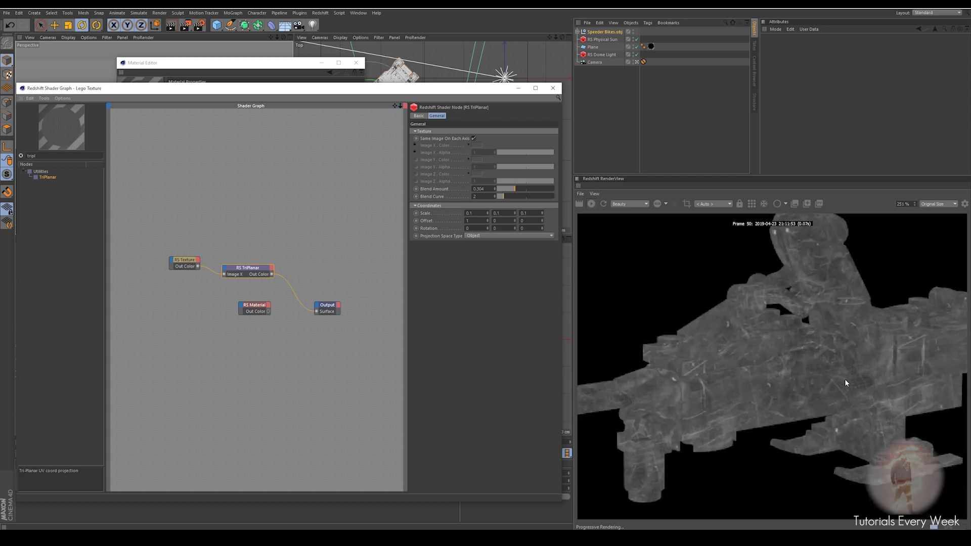
Step: Insert a Ramp node between the TriPlanar node and the Output Surface, with its Source set to Alt
double_click(51, 159)
text(ramp)
drag(45, 177, 284, 277)
click(281, 275)
click(320, 277)
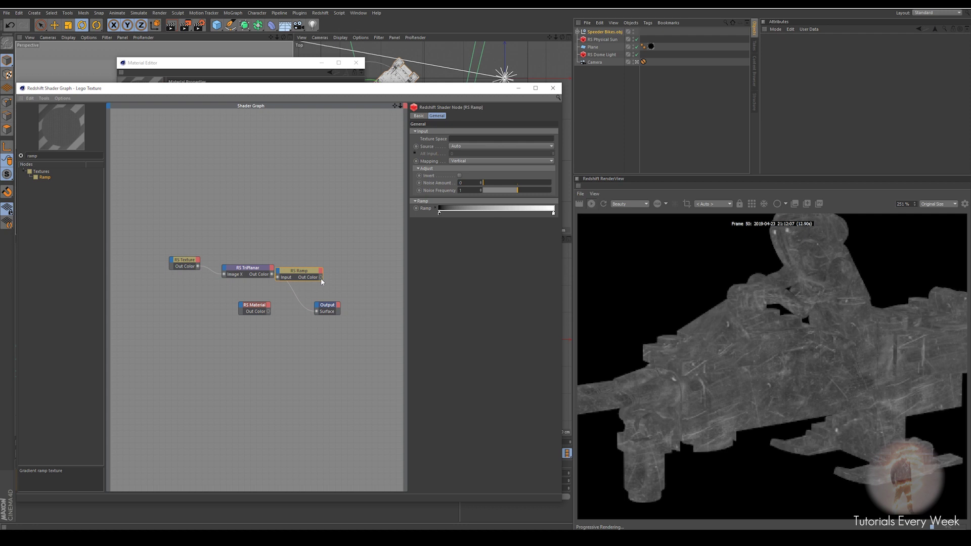
drag(316, 314, 317, 311)
click(461, 147)
click(461, 163)
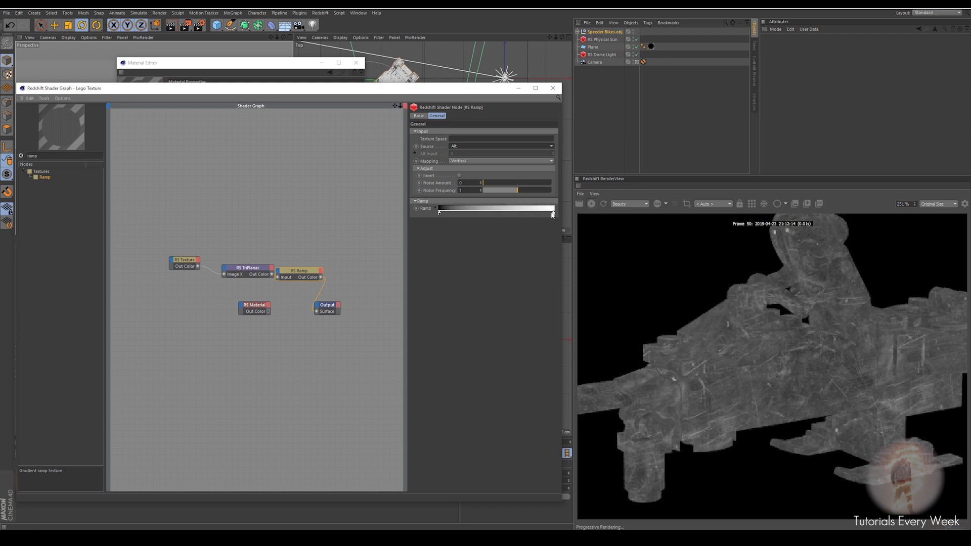
mouse_move(554, 216)
mouse_down()
mouse_move(467, 216)
mouse_move(569, 217)
mouse_up()
Step: Move the texture nodes away from the RS Material node and reconnect RS Material's Out Color to the Output Surface
drag(141, 237, 292, 266)
drag(178, 240, 292, 279)
drag(279, 270, 172, 272)
alt+middle_drag(200, 292, 242, 266)
scroll(293, 273, up, 2)
drag(321, 294, 387, 296)
Step: Set the RS Material's diffuse color to near-black and inspect the reflections on the rendered bike
click(295, 289)
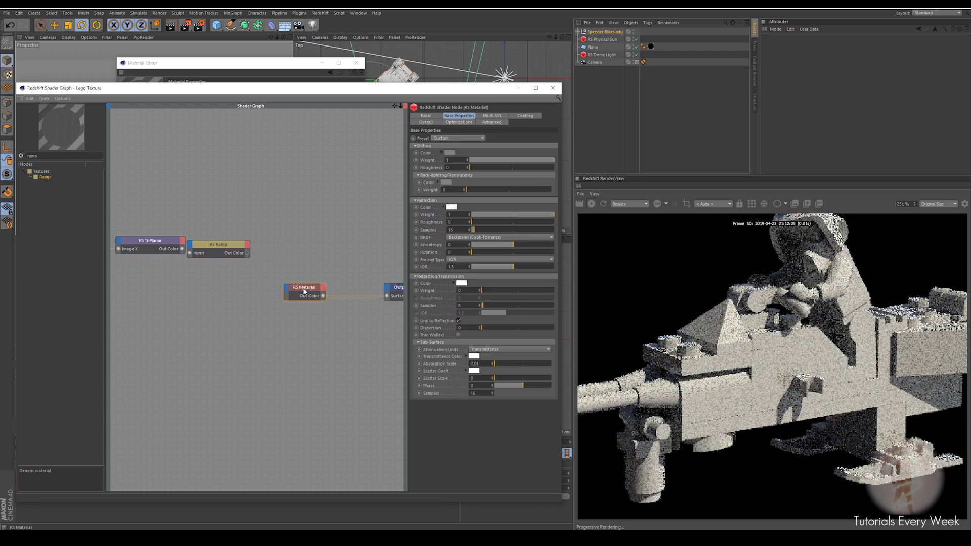
click(449, 152)
click(420, 165)
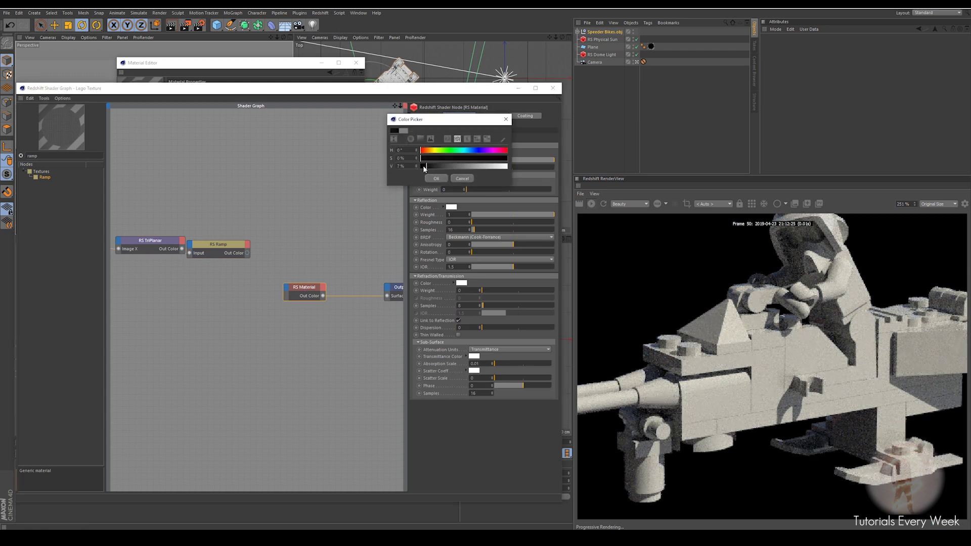
click(437, 179)
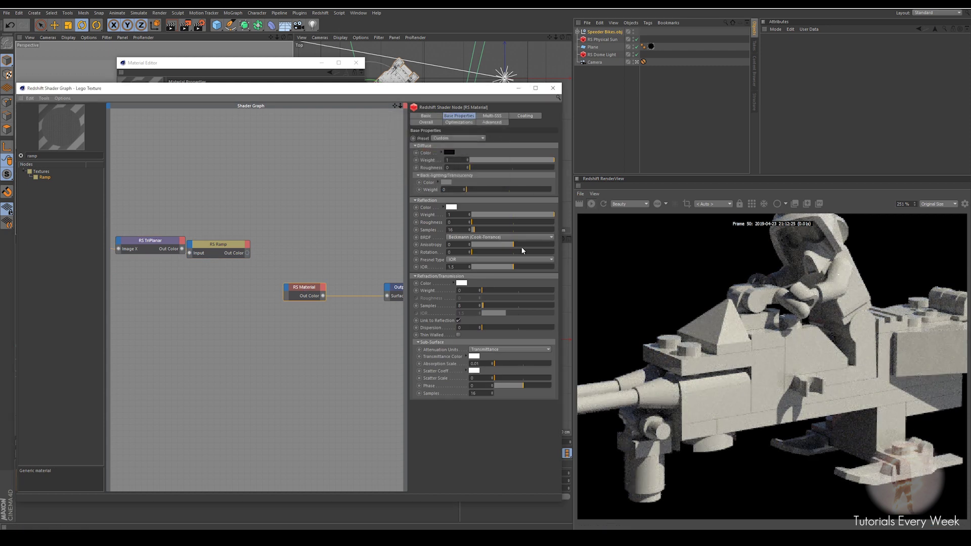
alt+middle_drag(817, 336, 824, 376)
scroll(782, 334, down, 3)
scroll(788, 359, up, 3)
scroll(815, 347, down, 3)
scroll(742, 349, up, 2)
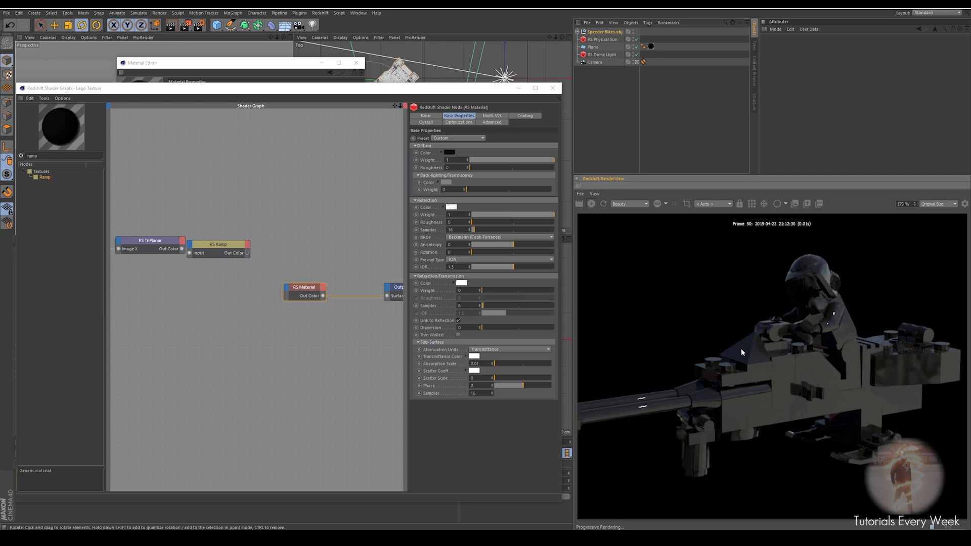
scroll(805, 354, up, 3)
scroll(830, 373, up, 2)
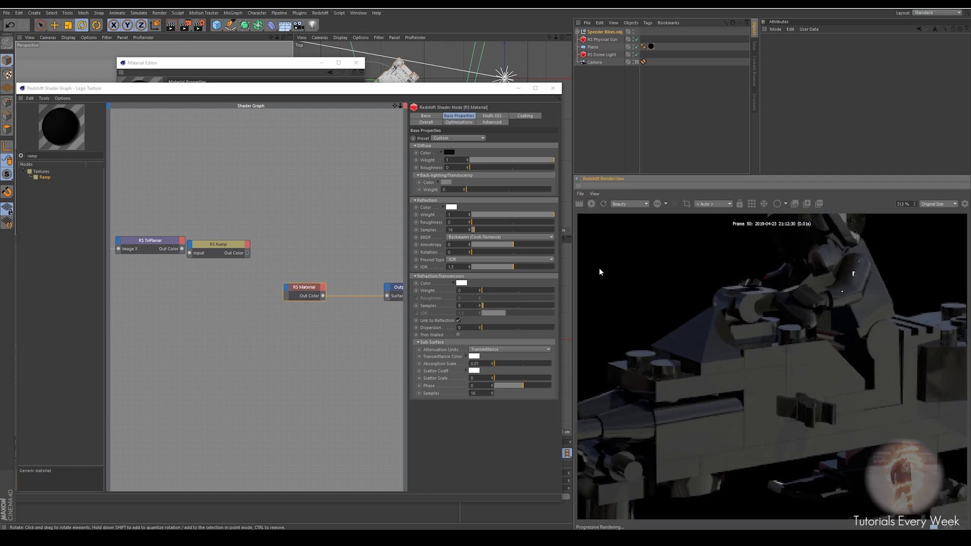
Step: Enable the back-plate and the environment background on the RS Dome Light
click(602, 54)
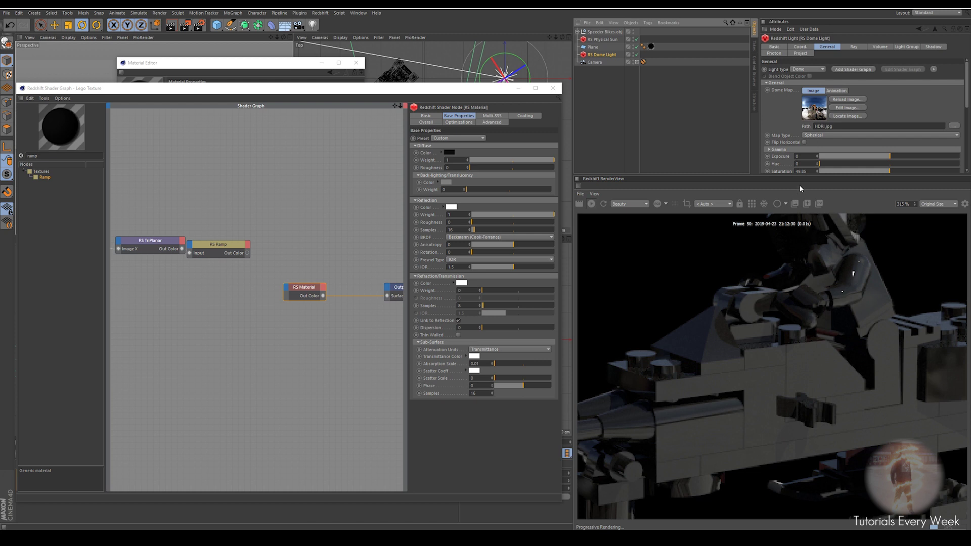
scroll(768, 109, down, 5)
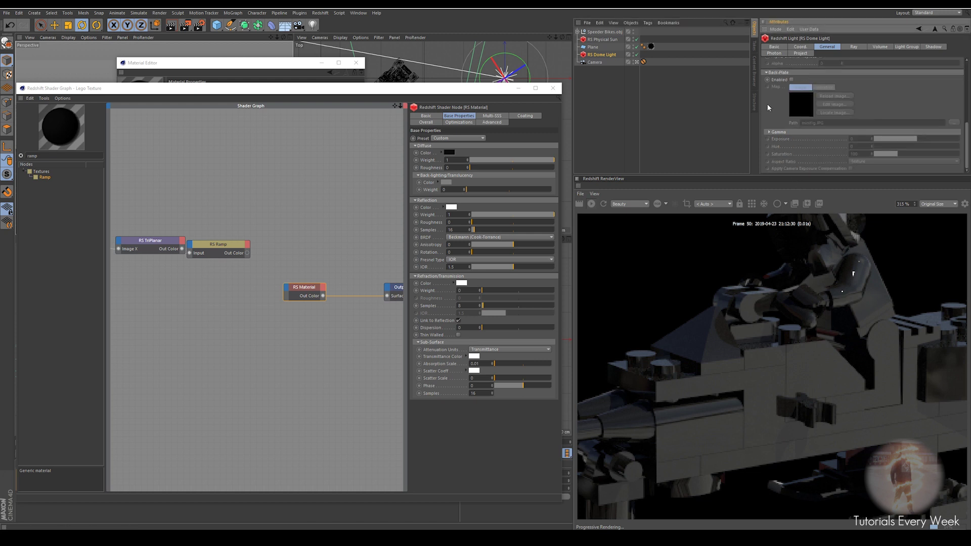
scroll(767, 104, up, 2)
click(792, 125)
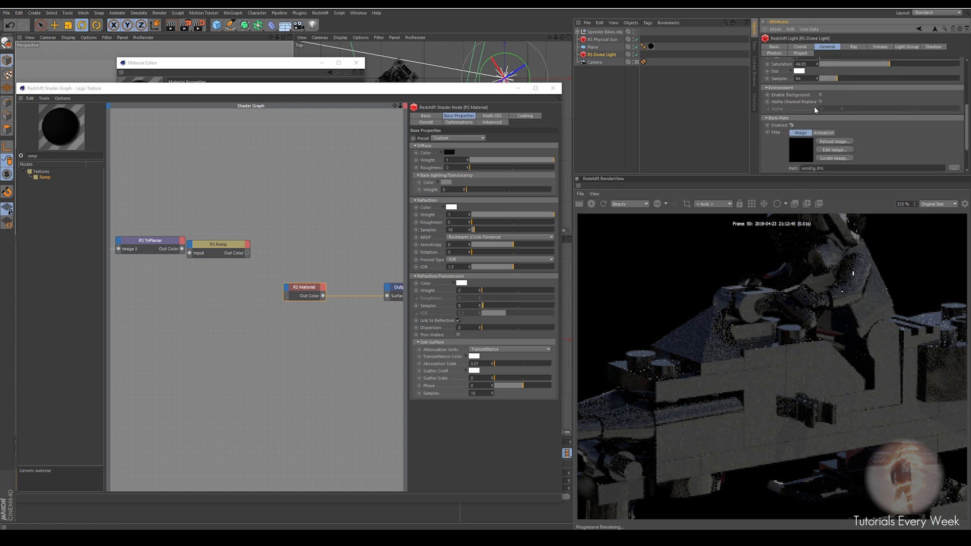
click(820, 95)
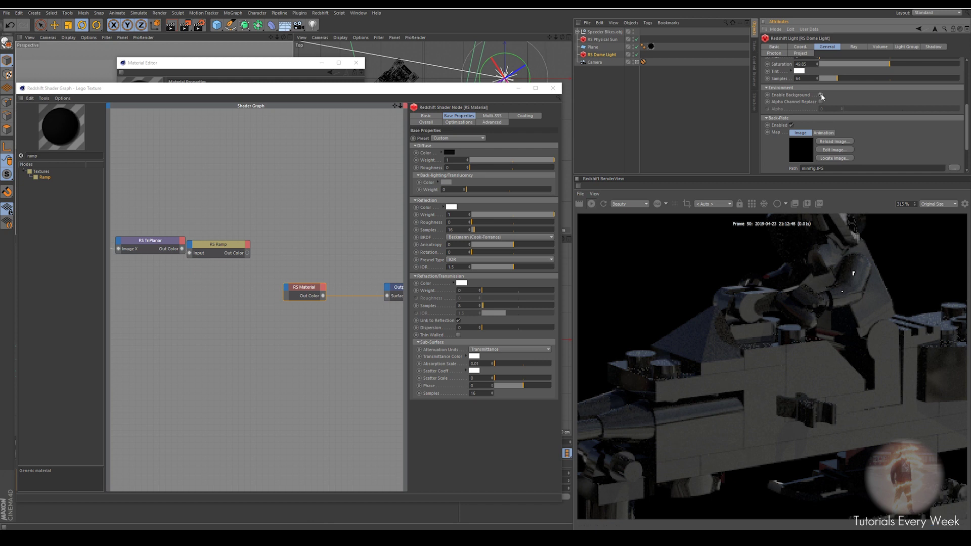
scroll(791, 298, down, 5)
scroll(791, 299, up, 5)
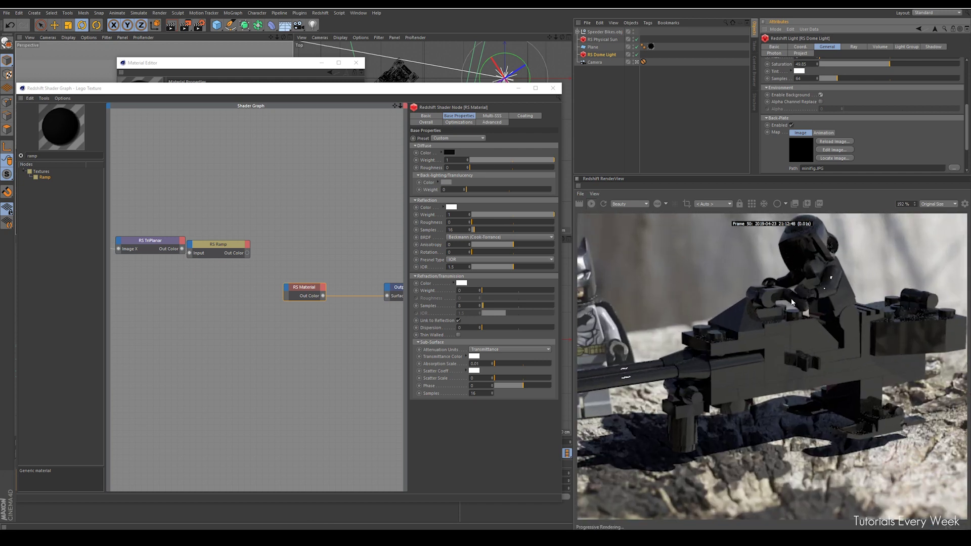
scroll(791, 304, down, 3)
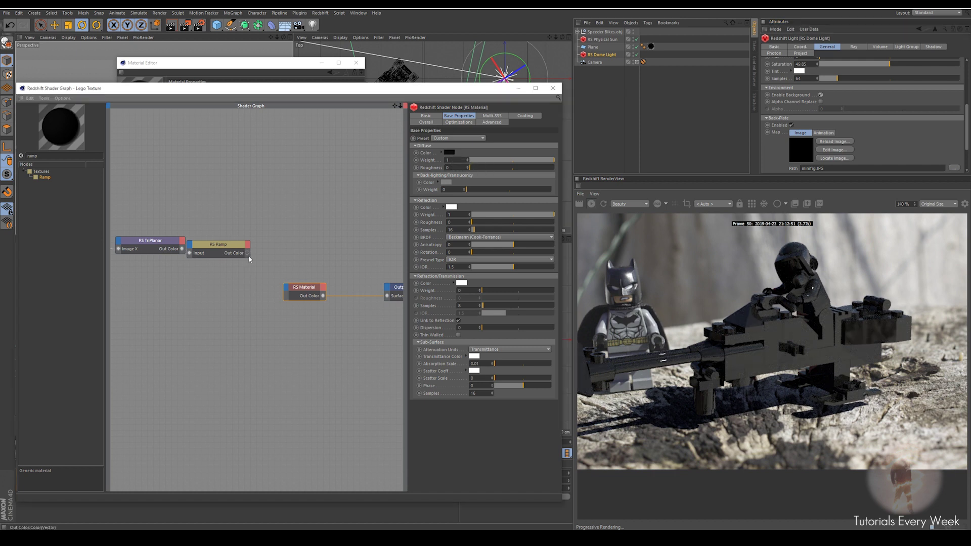
Step: Connect the Ramp node's Out Color to the RS Material's Refl Weight input and shift the Ramp node closer to the material
drag(285, 290, 285, 291)
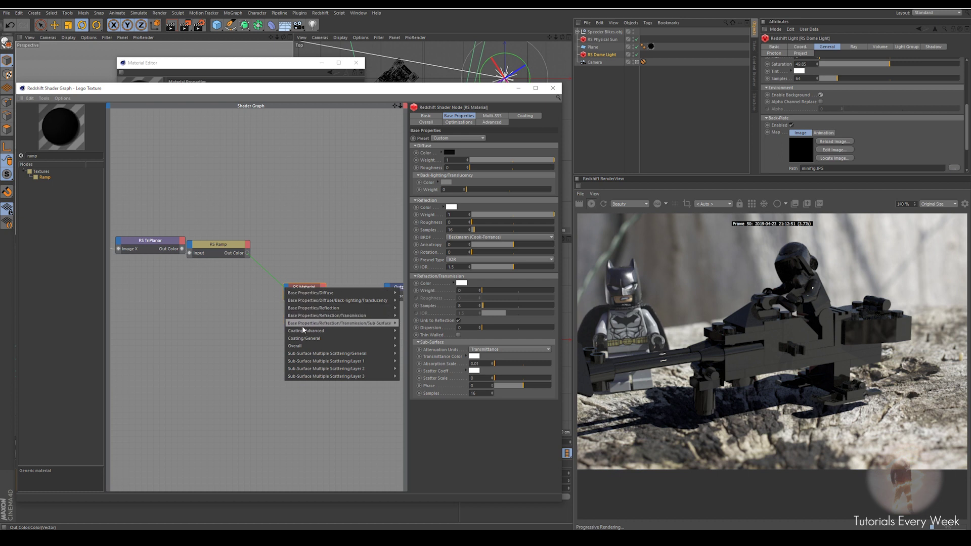
mouse_move(304, 332)
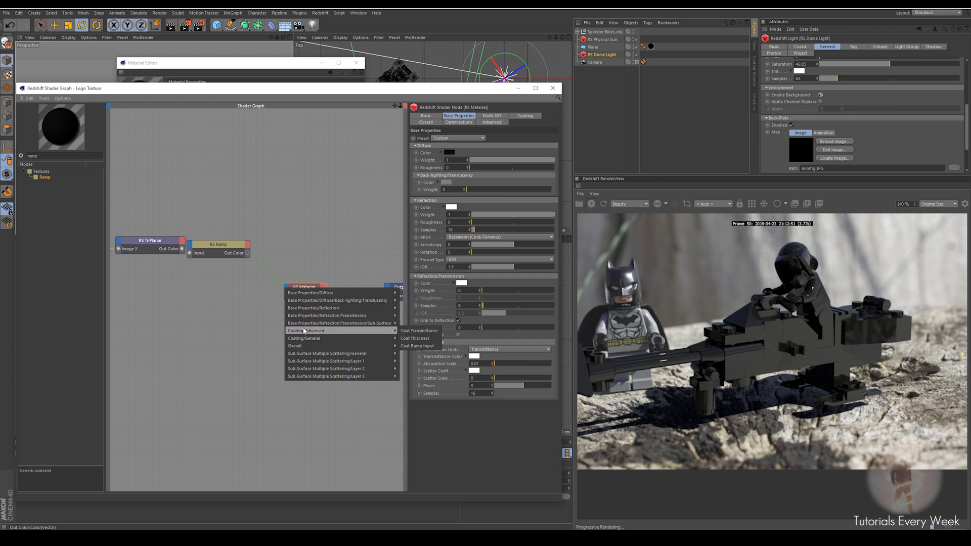
mouse_move(305, 310)
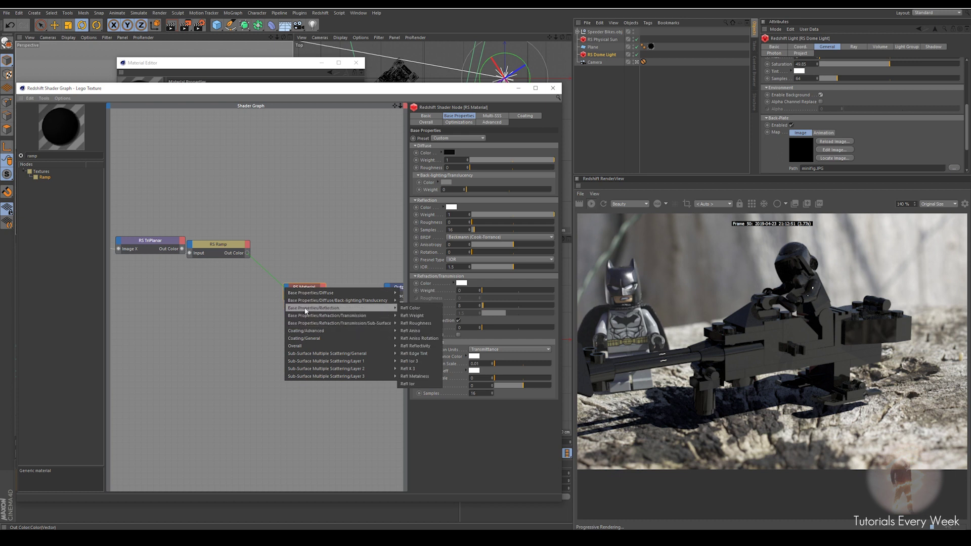
click(421, 316)
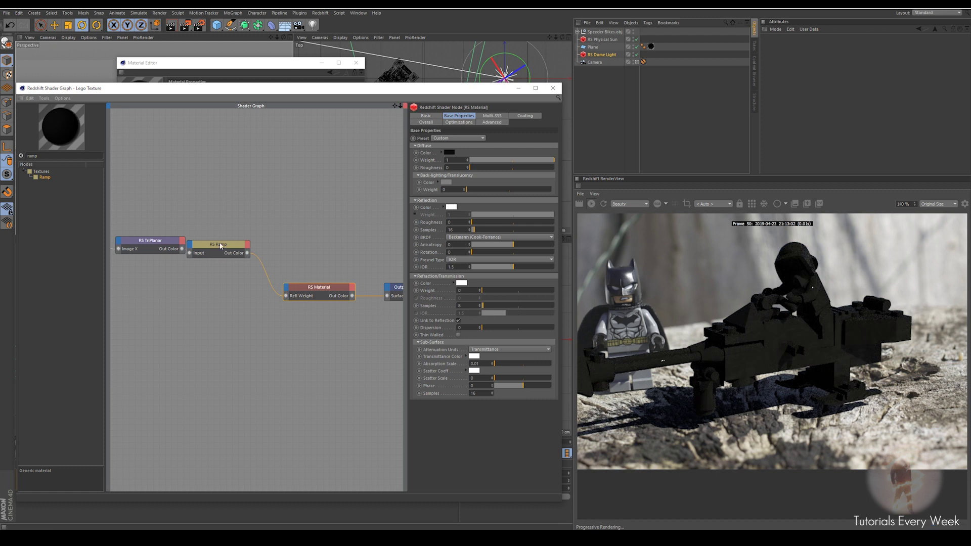
drag(223, 245, 253, 249)
scroll(823, 334, up, 2)
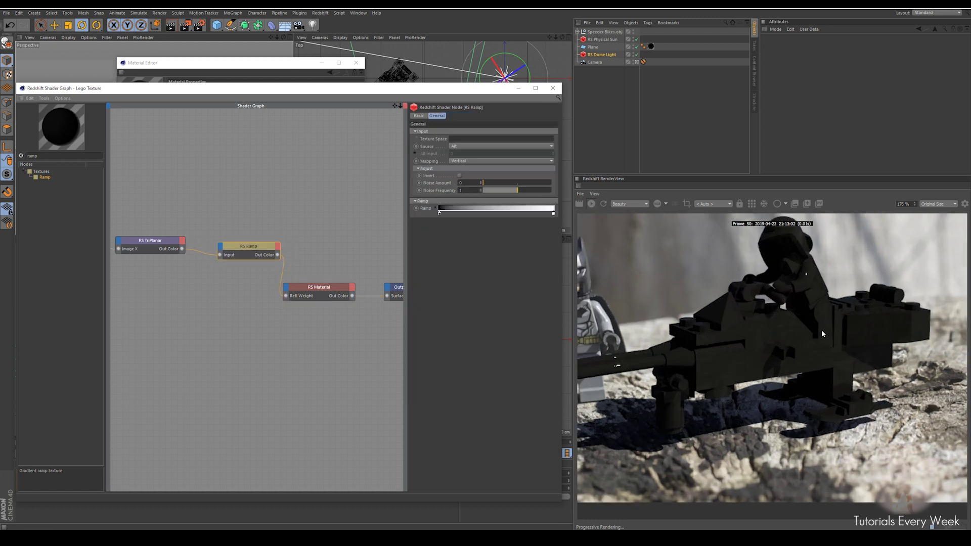
Step: Move the Ramp's white knot close to the black knot and inspect the scratched reflections on the bike up close
click(335, 286)
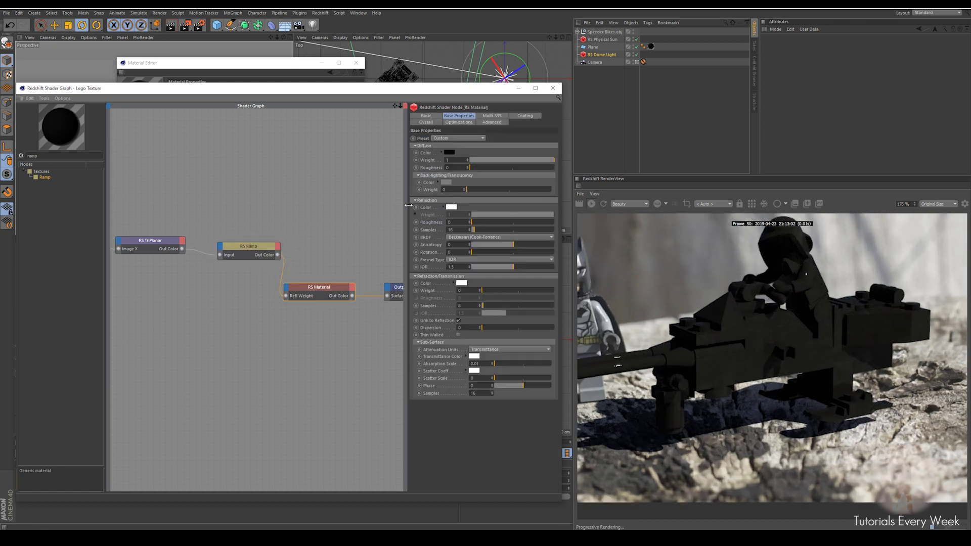
click(220, 257)
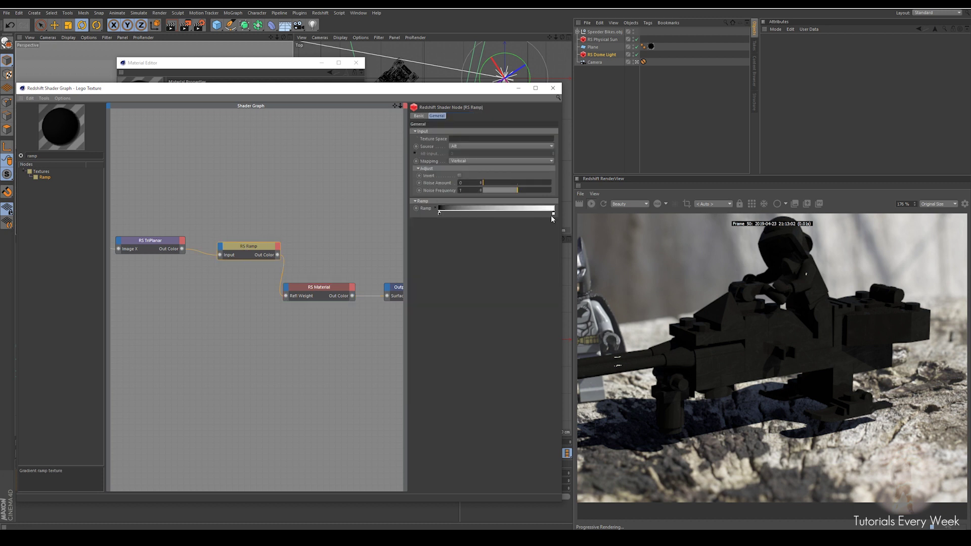
drag(555, 217, 449, 214)
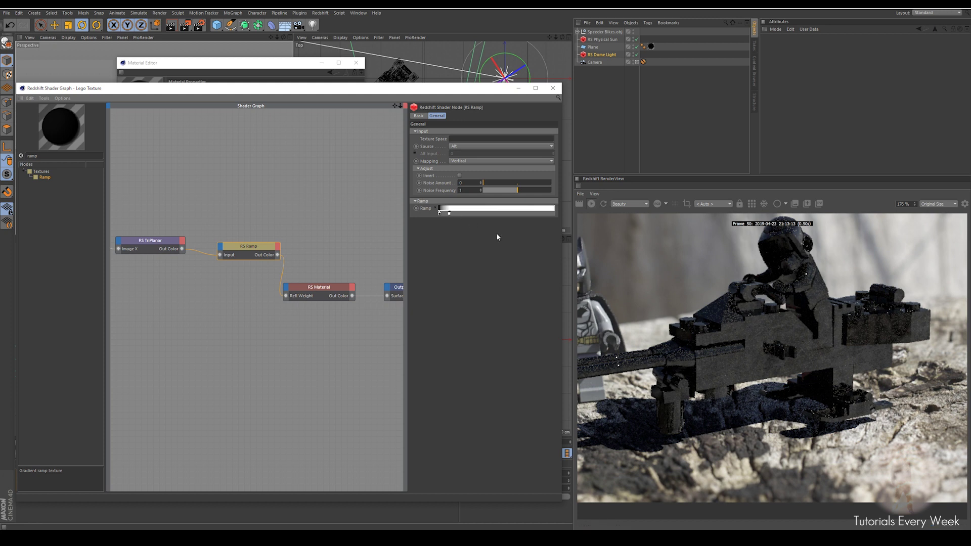
scroll(879, 374, up, 3)
scroll(879, 374, up, 1)
drag(852, 360, 727, 320)
scroll(772, 345, down, 2)
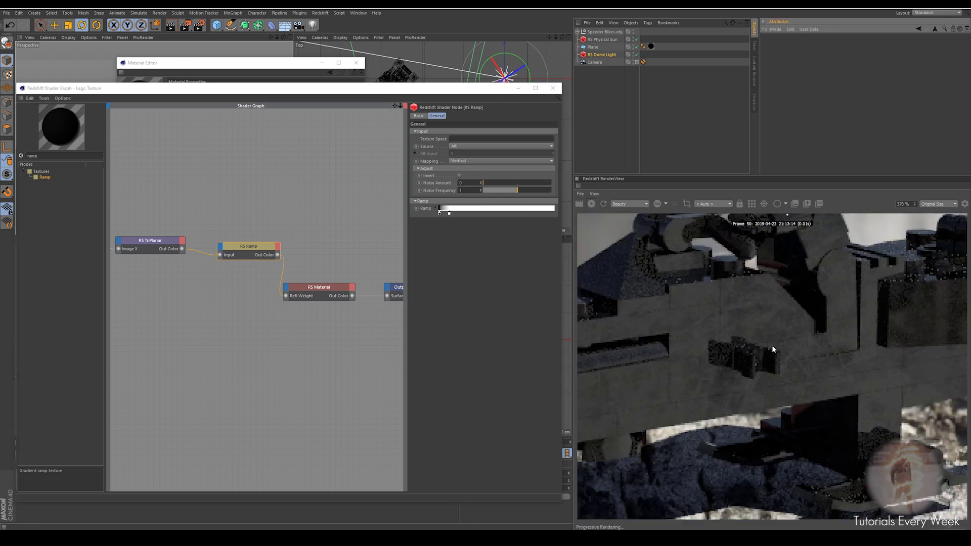
scroll(809, 369, up, 3)
scroll(867, 328, down, 1)
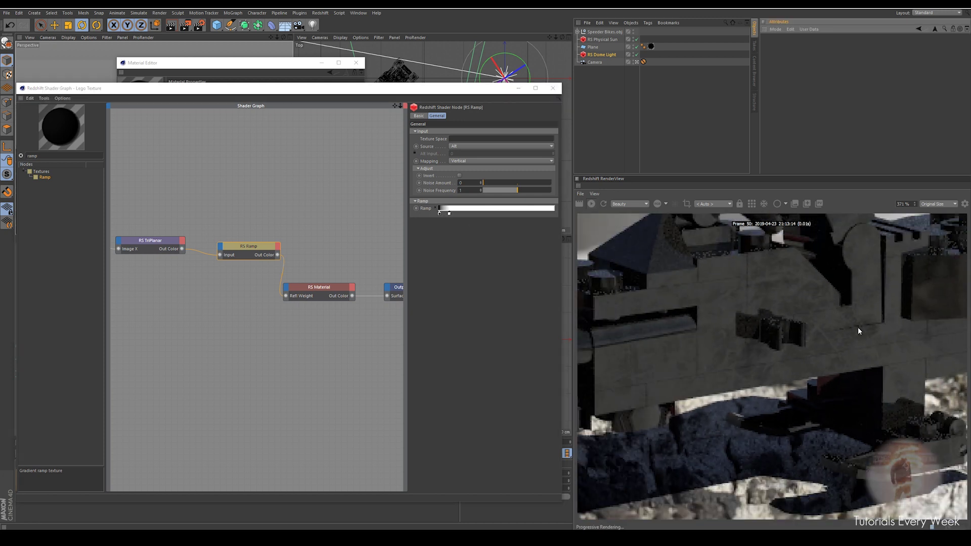
Step: Move the Ramp's white knot farther from the black knot and inspect the scratched reflections on the rendered bike
scroll(868, 286, down, 4)
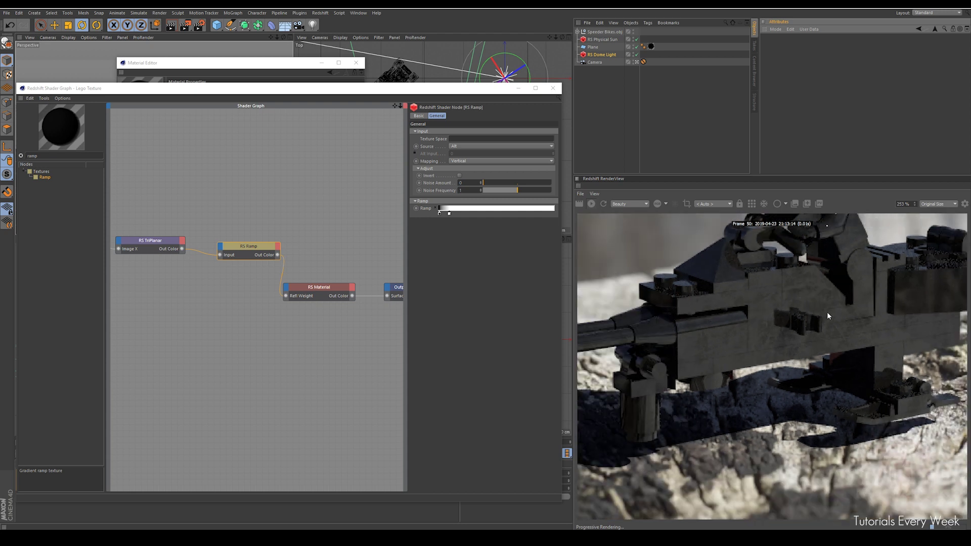
scroll(753, 334, up, 3)
scroll(728, 343, up, 1)
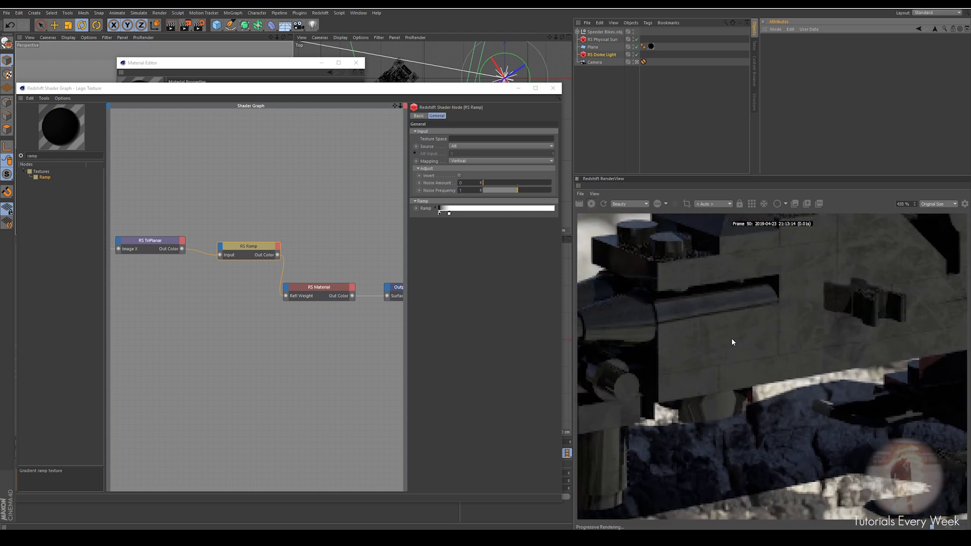
scroll(703, 338, down, 3)
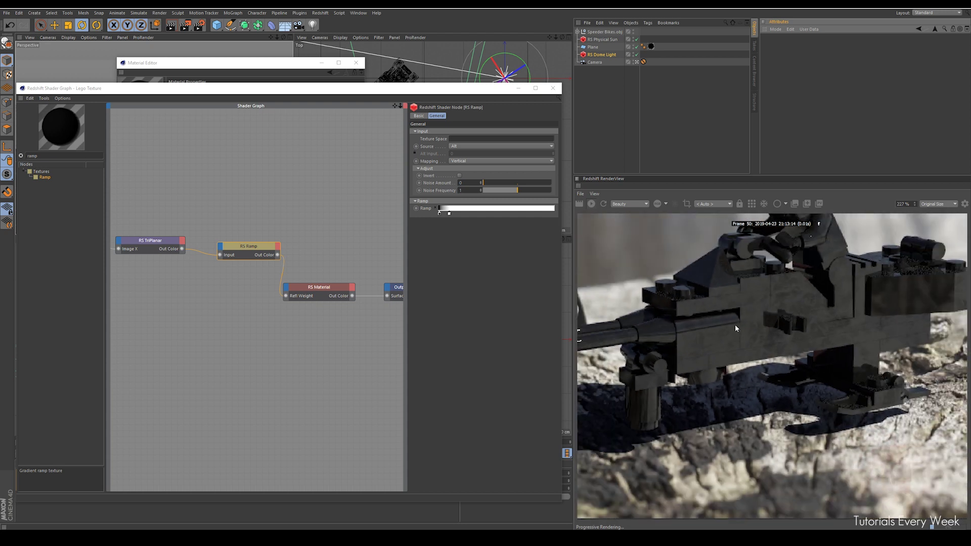
scroll(740, 344, down, 1)
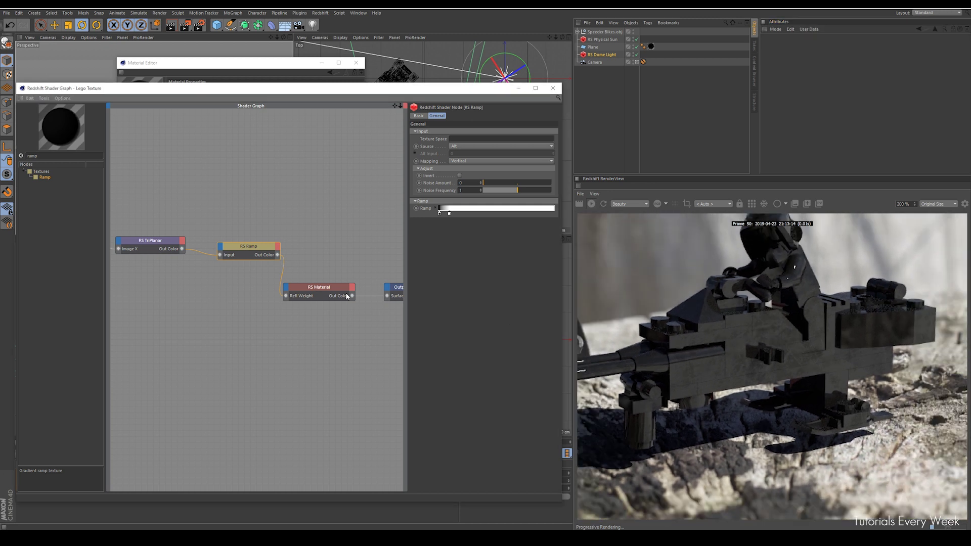
drag(448, 215, 471, 217)
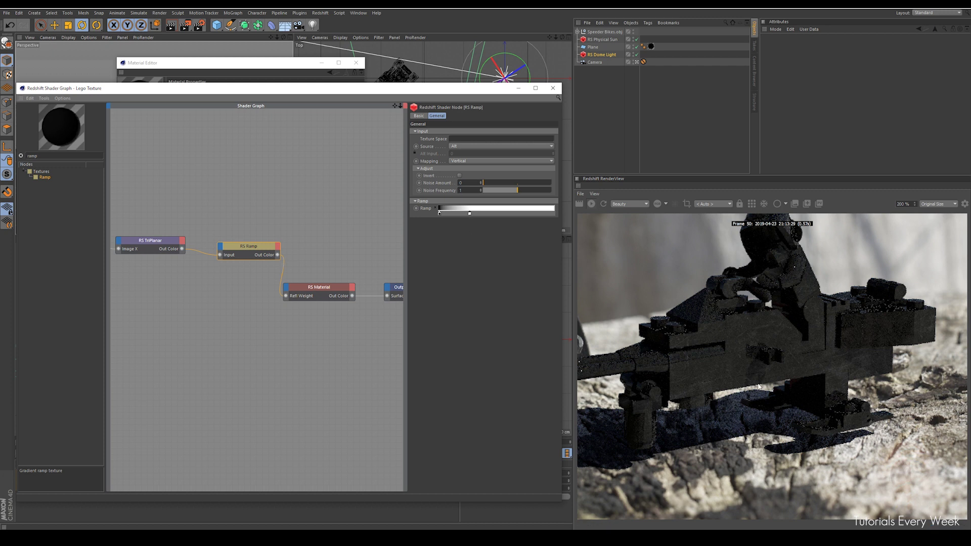
scroll(739, 287, up, 4)
scroll(767, 288, down, 3)
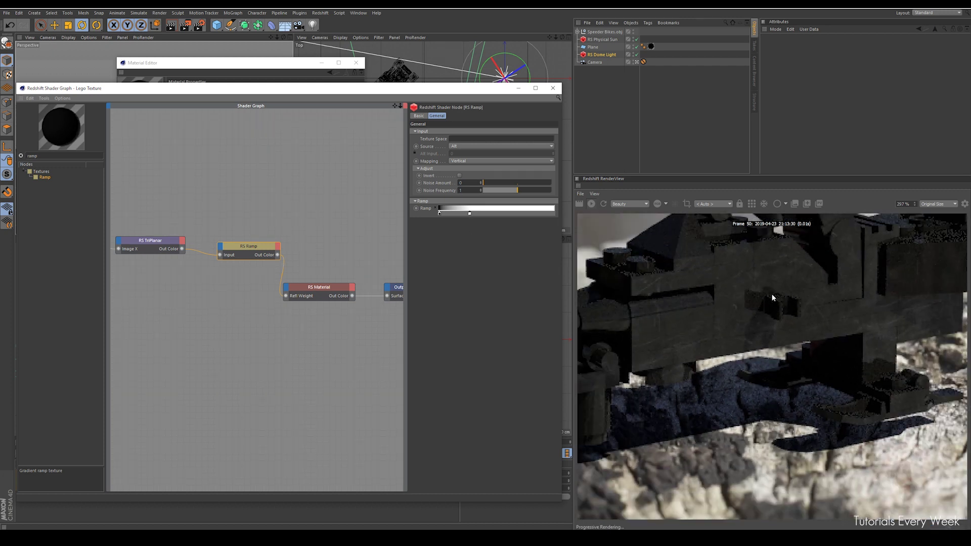
scroll(796, 348, down, 2)
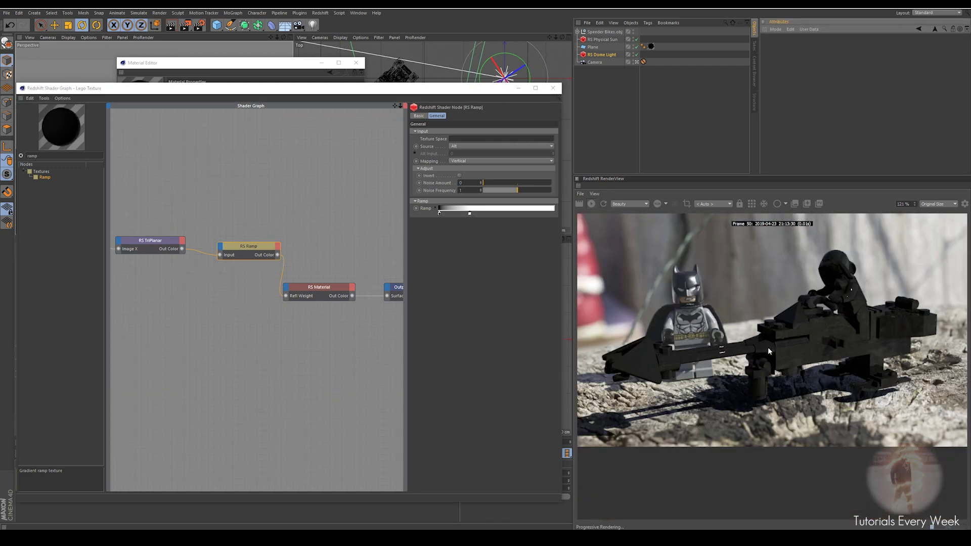
Step: Reposition the Shader Graph window to uncover the timeline and set the current frame to 0
drag(351, 96, 348, 14)
drag(540, 444, 104, 444)
drag(97, 408, 23, 429)
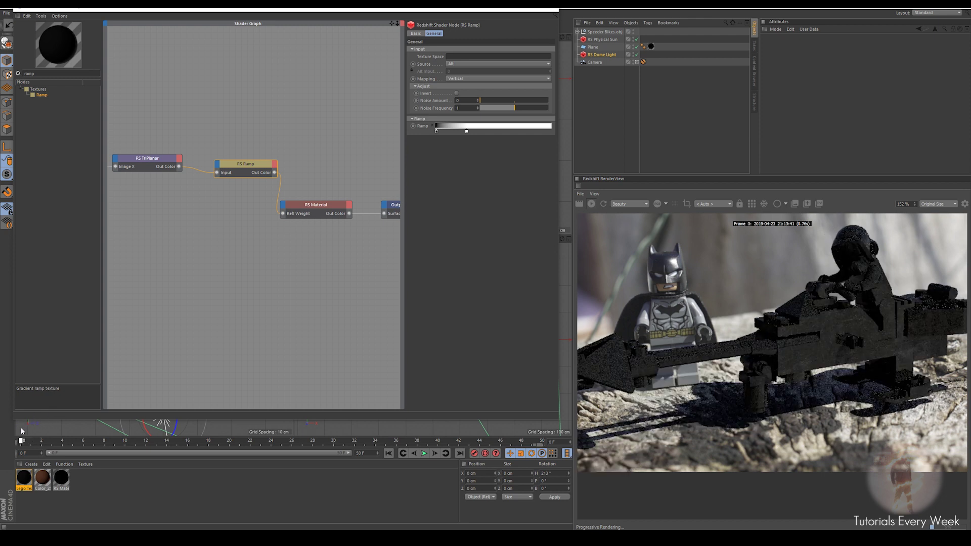
Step: Move the Ramp's white knot slightly toward the black knot and set the RS Material's reflection roughness to 0.3
click(321, 207)
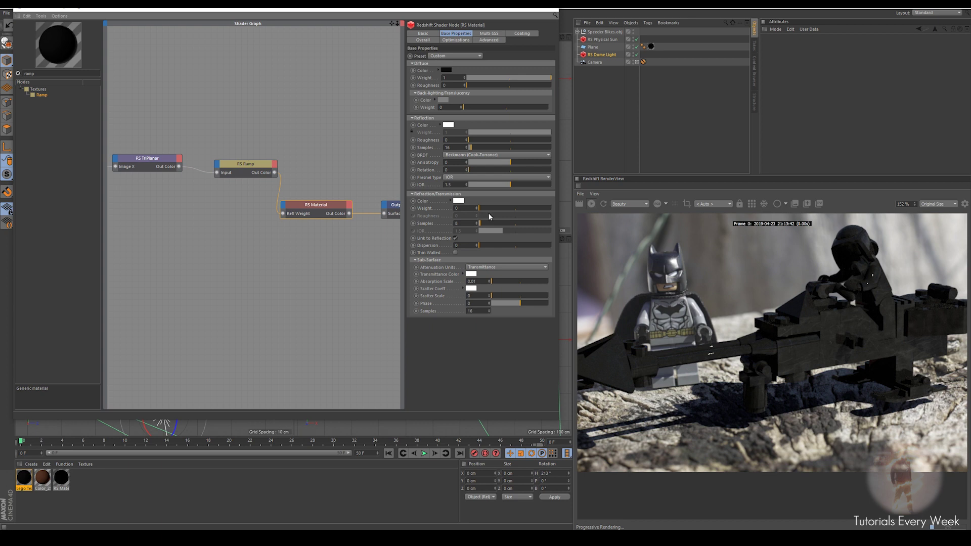
click(254, 168)
drag(467, 135, 459, 133)
click(317, 207)
text(0.3)
key(Return)
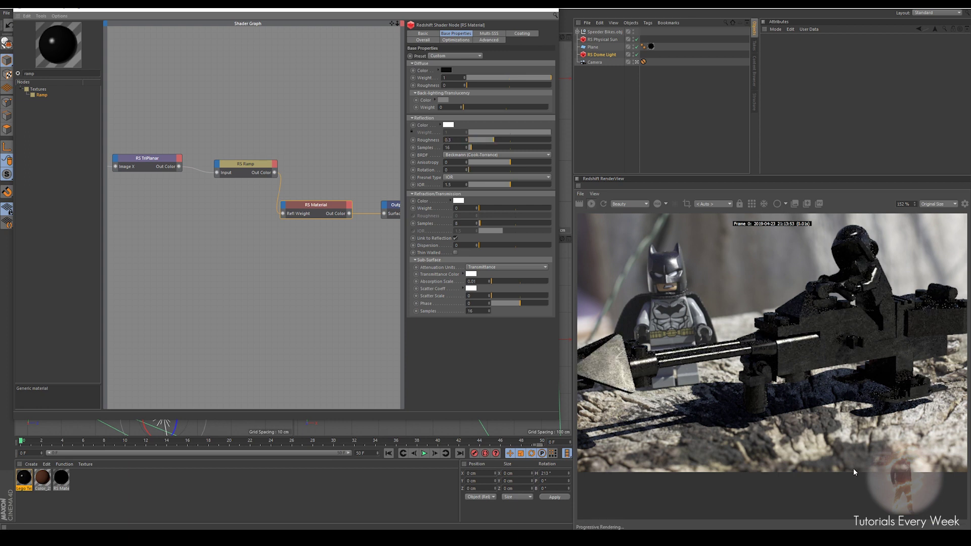
Step: Examine the scratched reflections on the bike's body, barrels and triangular front fin up close in the render
scroll(759, 336, up, 3)
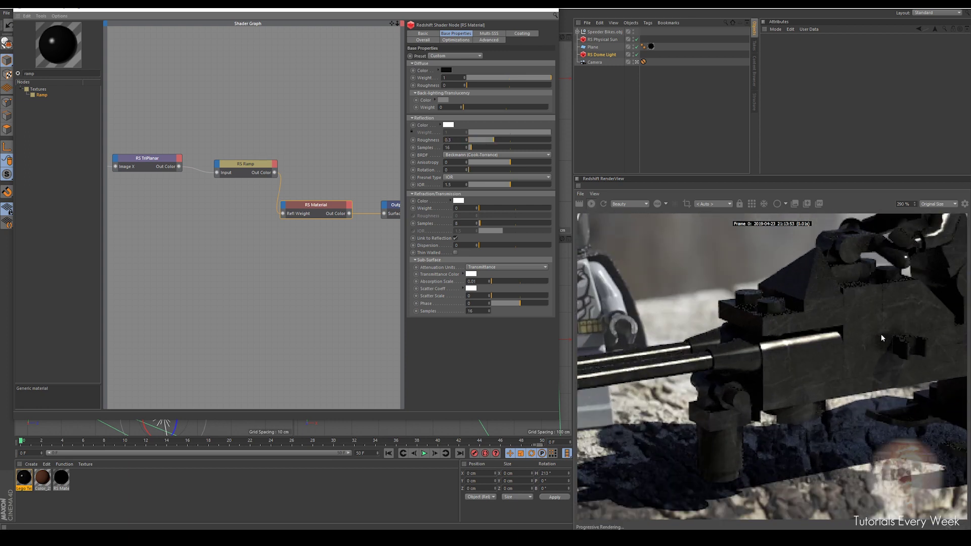
scroll(824, 351, up, 3)
scroll(825, 351, down, 5)
drag(803, 354, 901, 317)
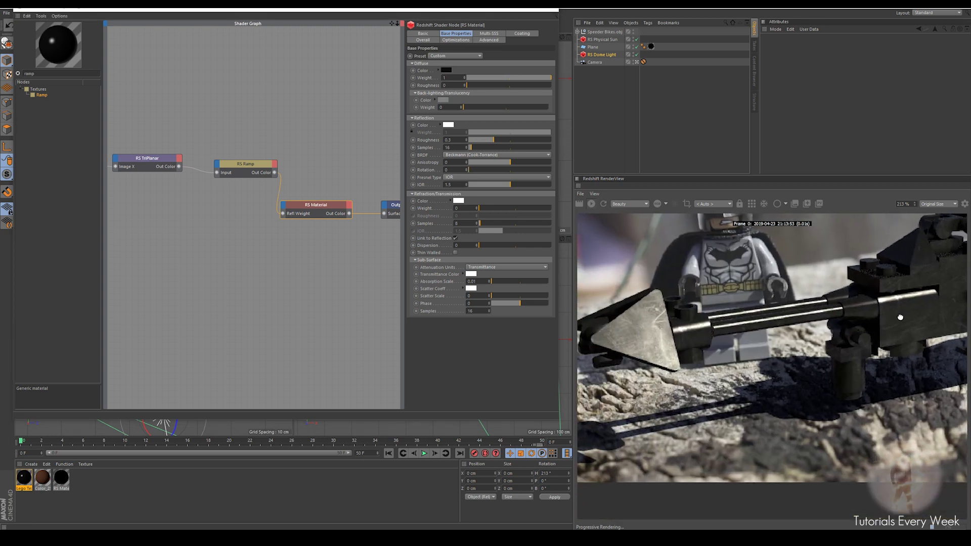
scroll(643, 333, up, 4)
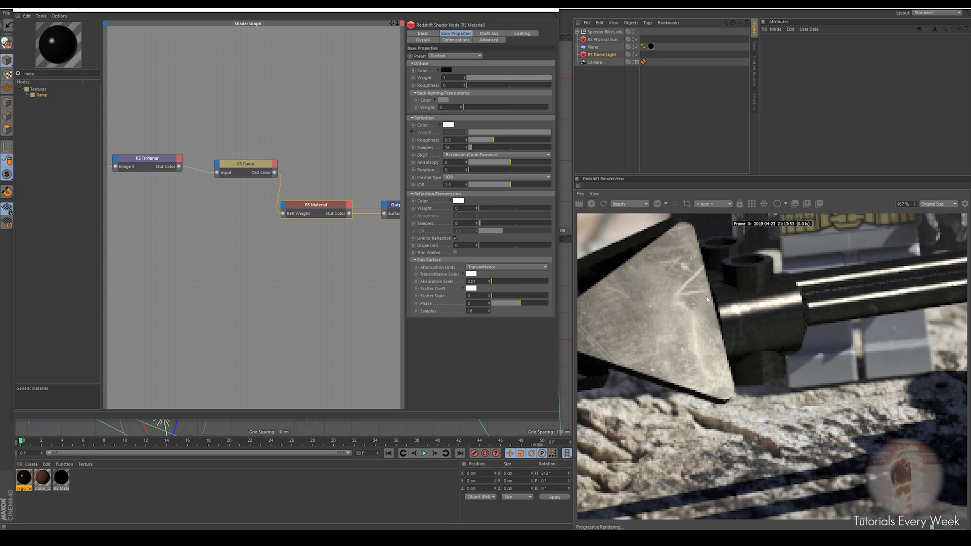
scroll(649, 330, down, 1)
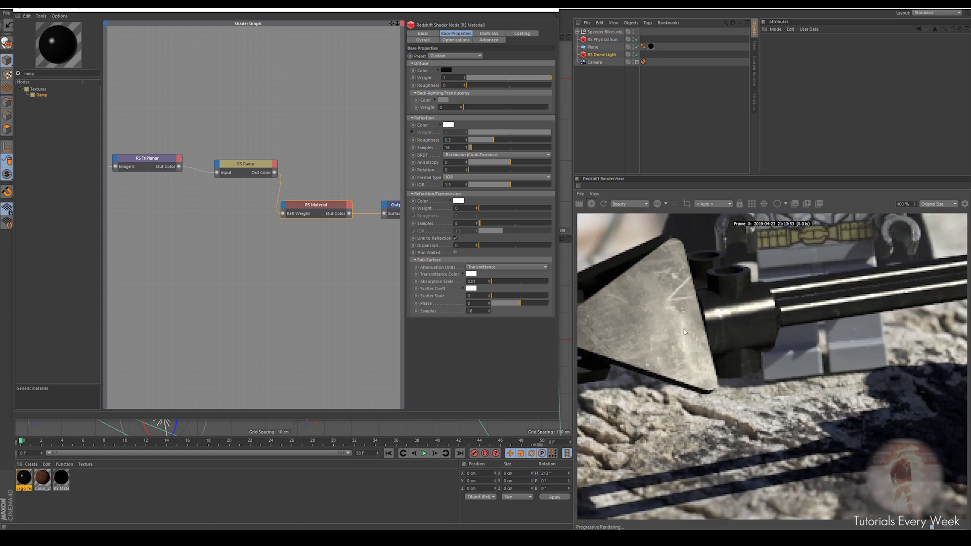
scroll(669, 293, down, 8)
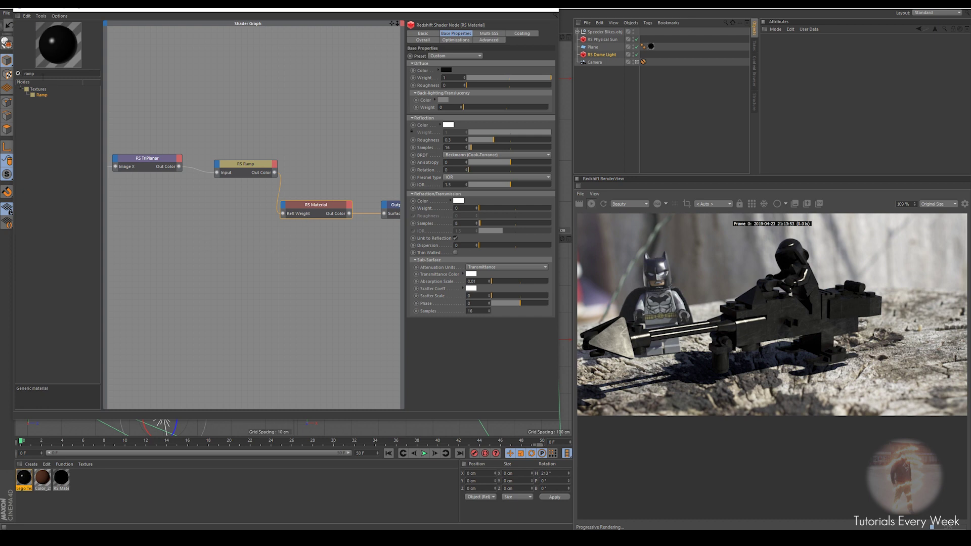
Step: Add a Noise texture node and connect its Out Color to the Output node's Surface input to preview it
drag(43, 76, 5, 82)
text(noise)
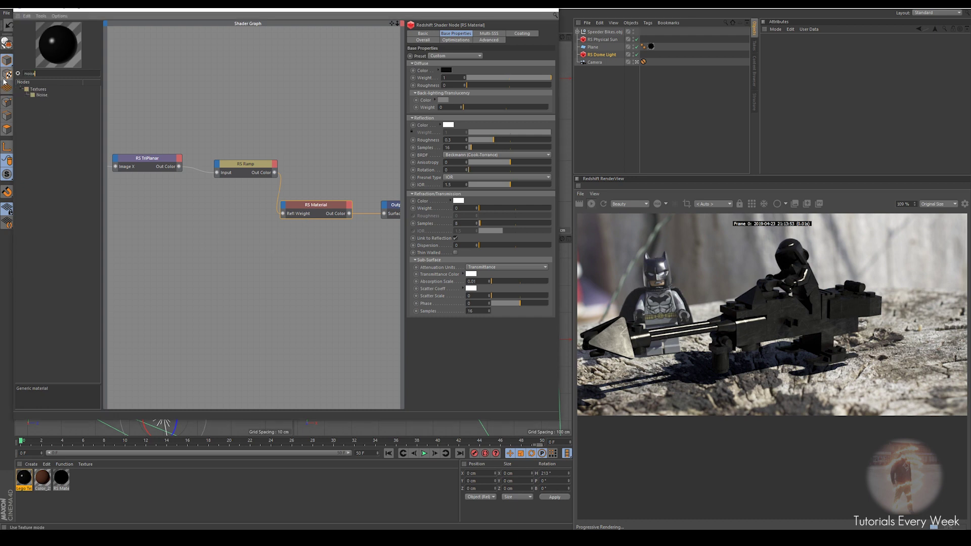
drag(43, 100, 385, 215)
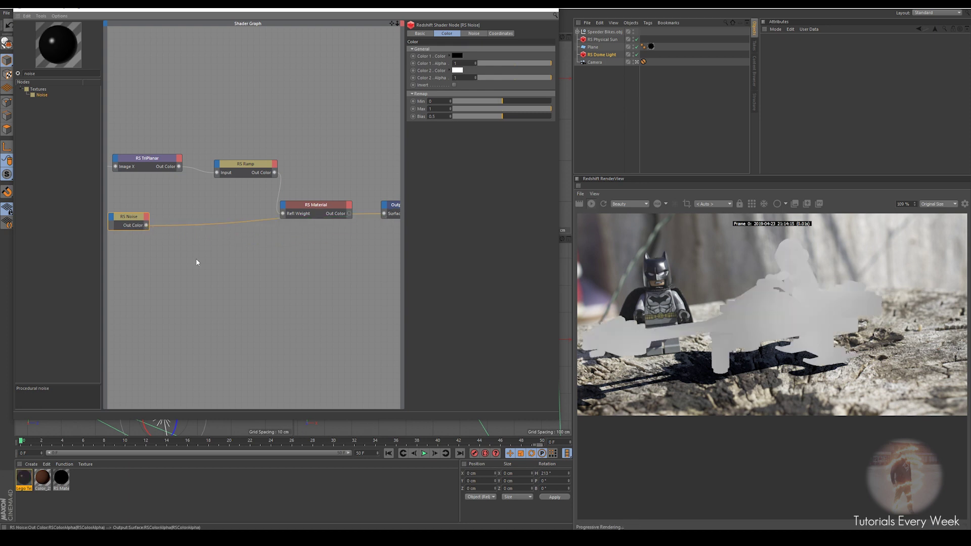
Step: Set the Noise node's Overall Scale to 150 and inspect the noise pattern on the bike
click(474, 33)
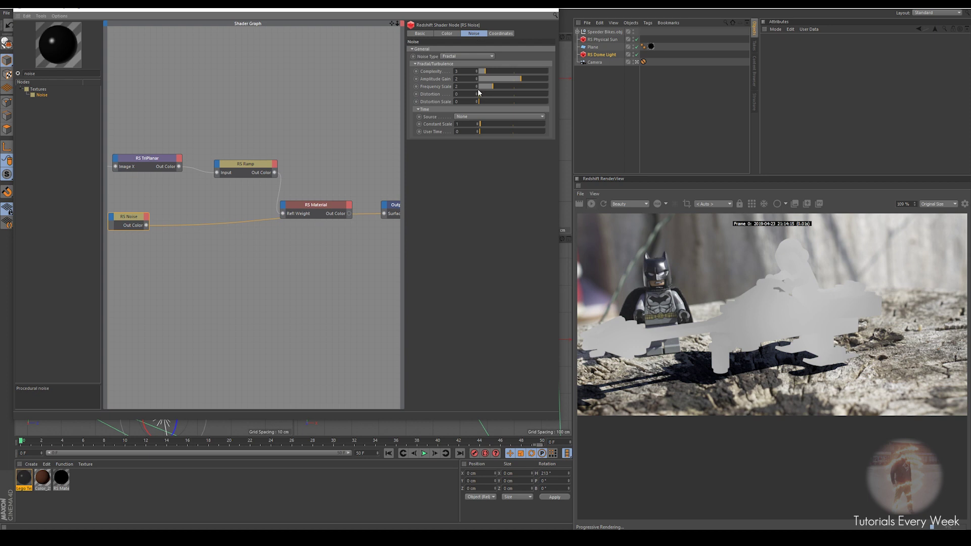
click(501, 34)
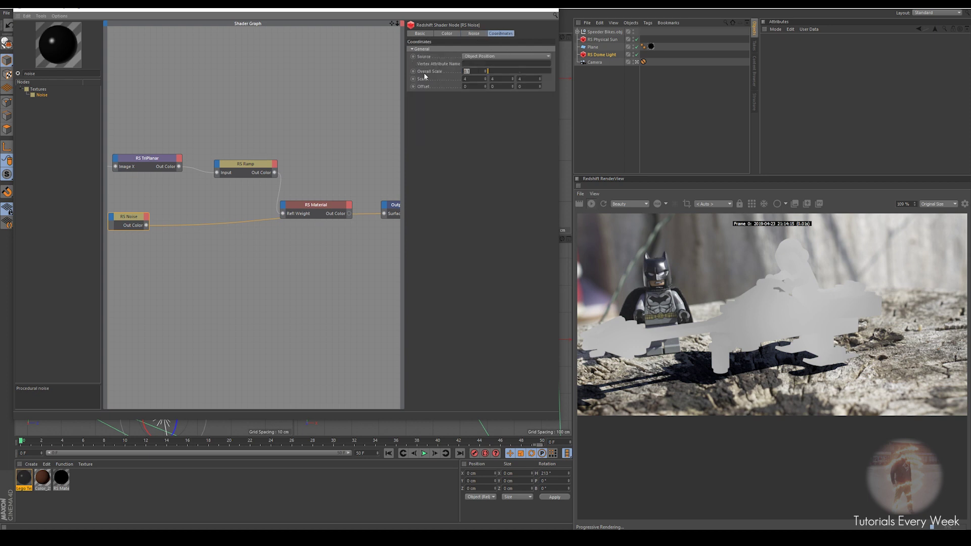
text(150)
key(Return)
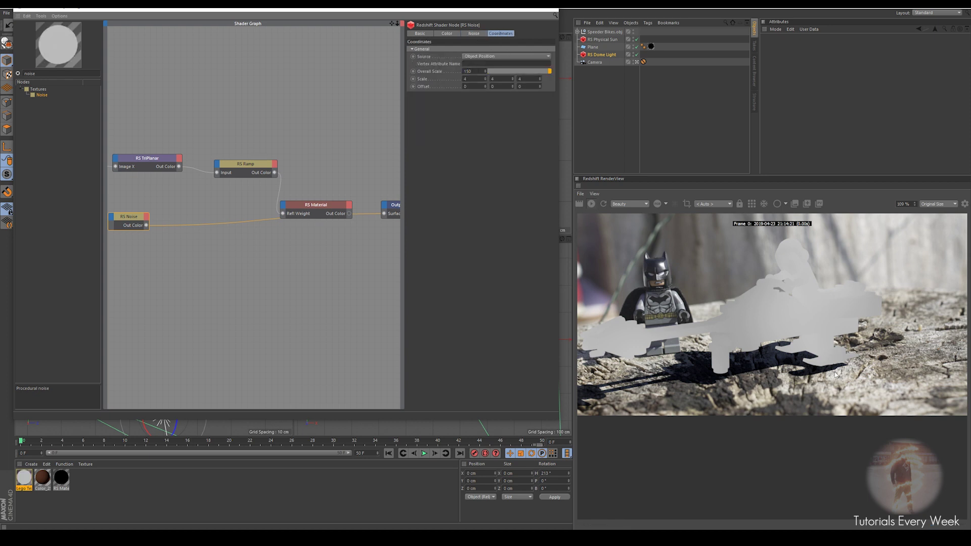
scroll(755, 321, up, 5)
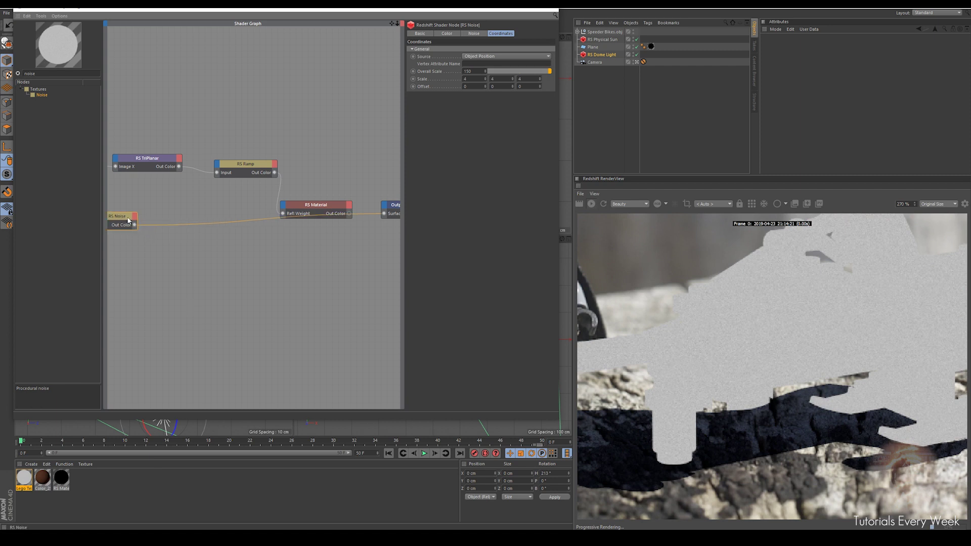
Step: Add a Bump Map node beside the Noise node and feed the Noise's Out Color into its input
click(149, 217)
double_click(43, 72)
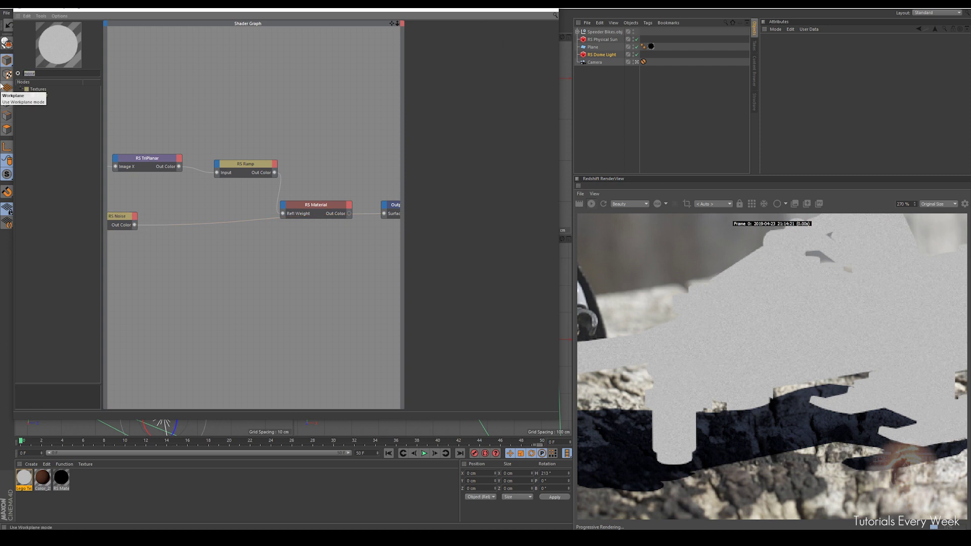
text(bump)
drag(62, 105, 165, 217)
click(194, 227)
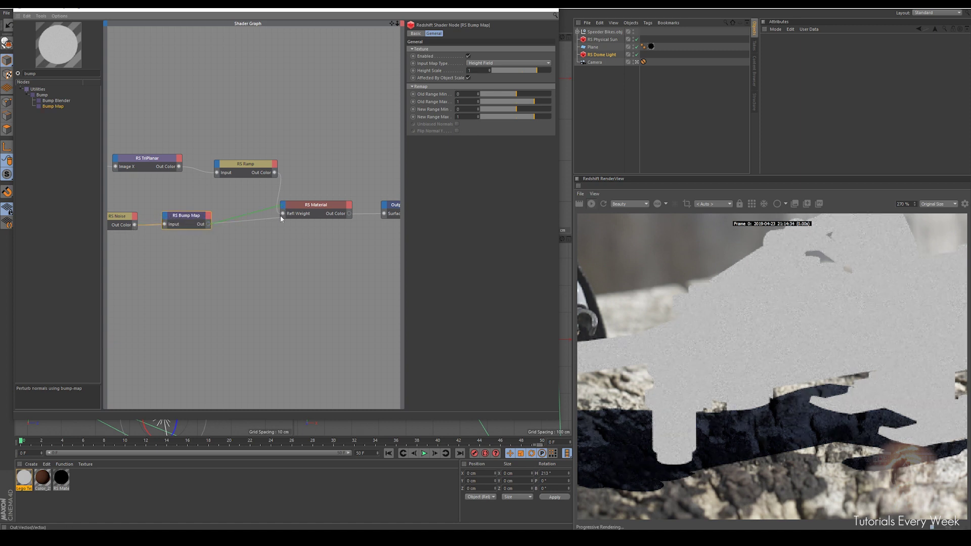
Step: Connect the Bump Map's output to the RS Material's overall Bump Input and the RS Material's Out Color to the Output's Surface
drag(281, 219, 283, 206)
mouse_move(302, 248)
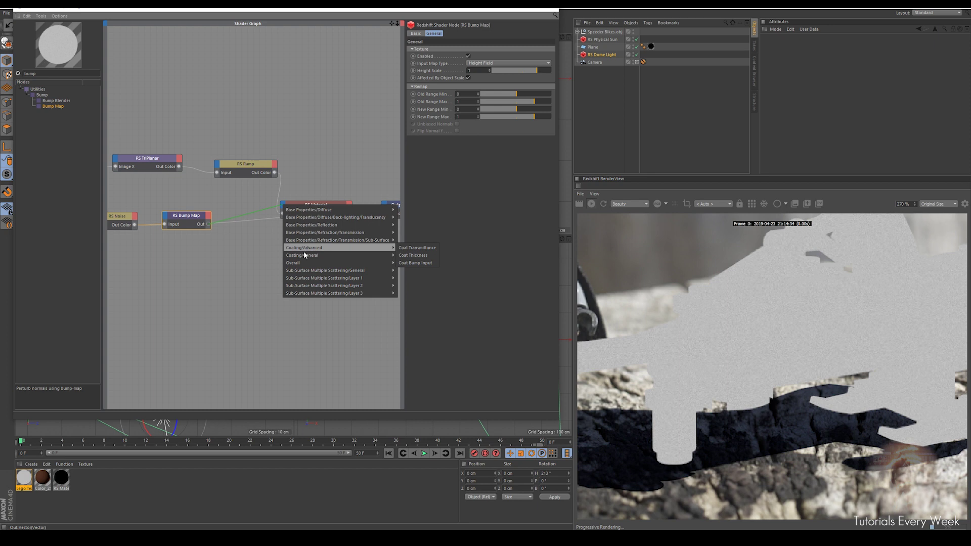
mouse_move(363, 265)
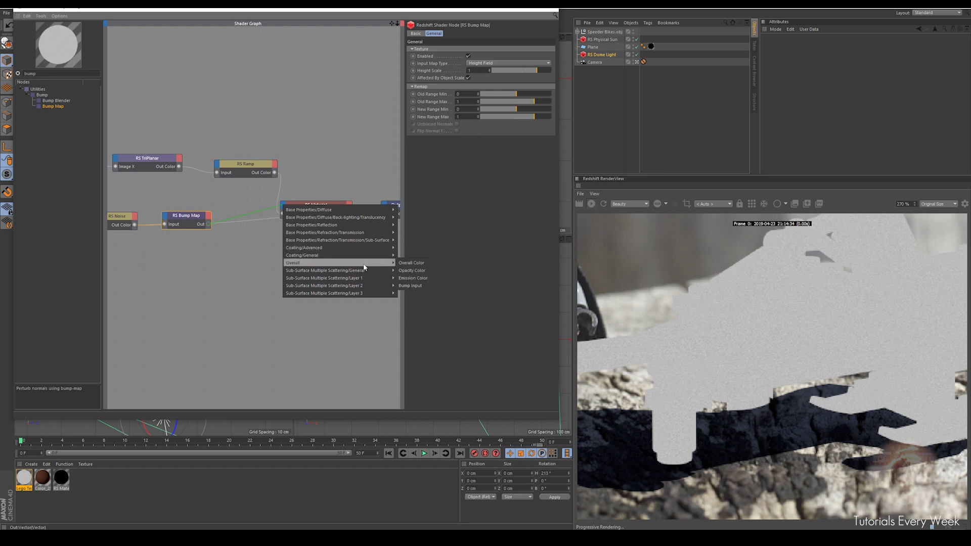
click(420, 286)
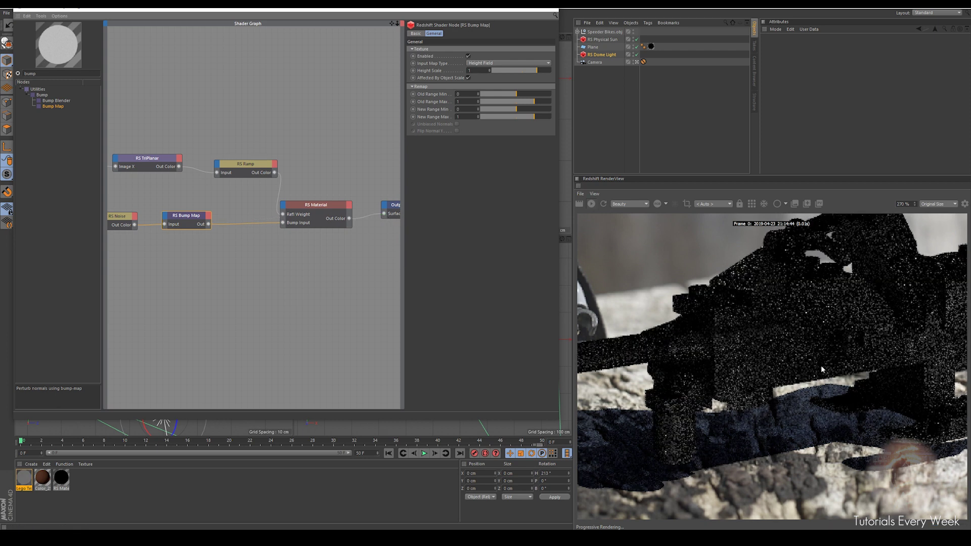
Step: Inspect the bumped surface on the rendered bike and set the Bump Map's Height Scale to 0.02
scroll(804, 344, up, 3)
scroll(796, 327, down, 6)
scroll(811, 318, up, 4)
scroll(811, 317, down, 4)
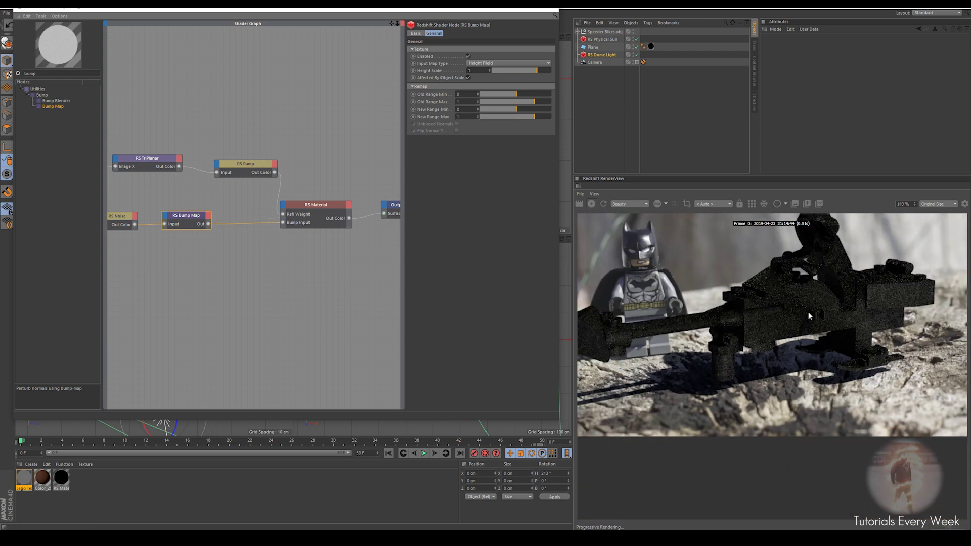
drag(789, 326, 804, 352)
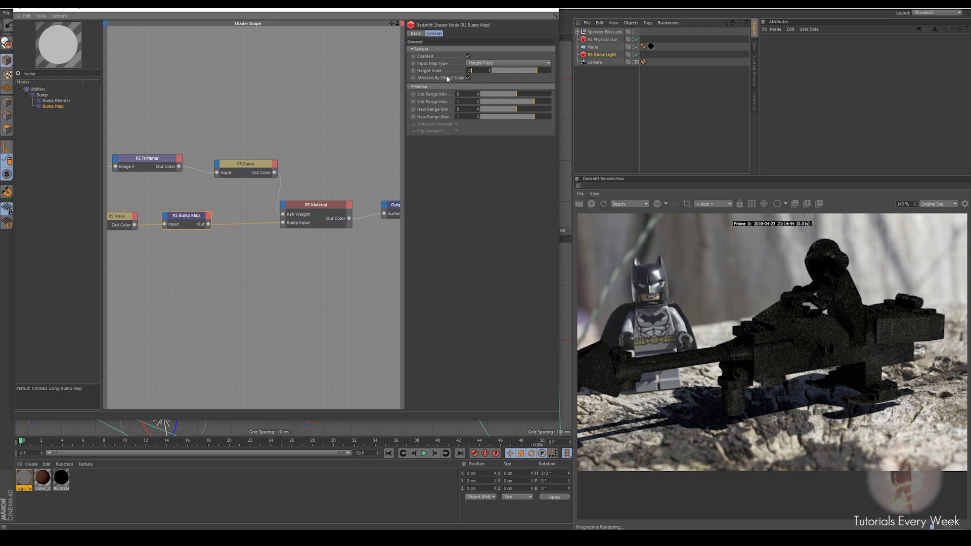
key(Return)
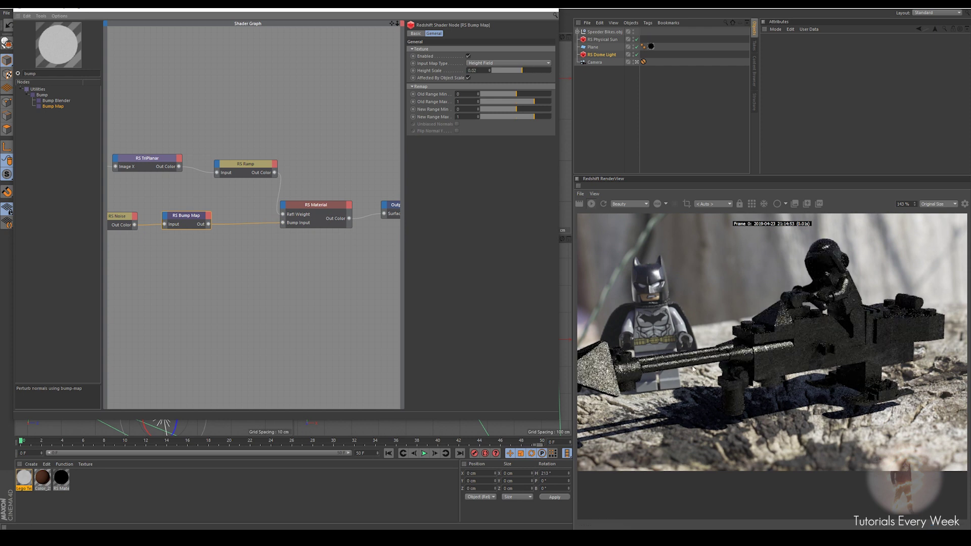
Step: Examine the bump grain in the highlights on the bike's barrels and body up close in the render
scroll(624, 360, up, 4)
scroll(628, 355, down, 6)
scroll(767, 307, up, 2)
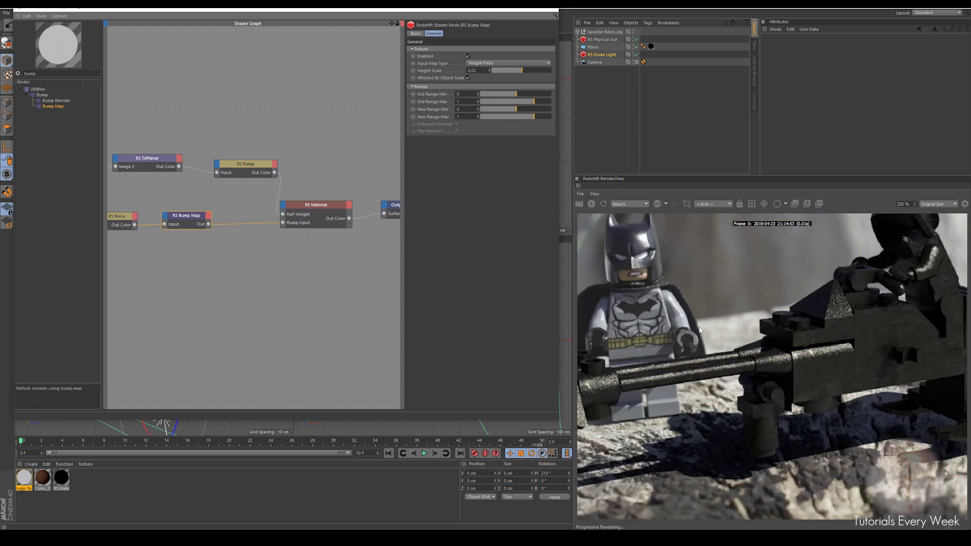
scroll(655, 348, up, 4)
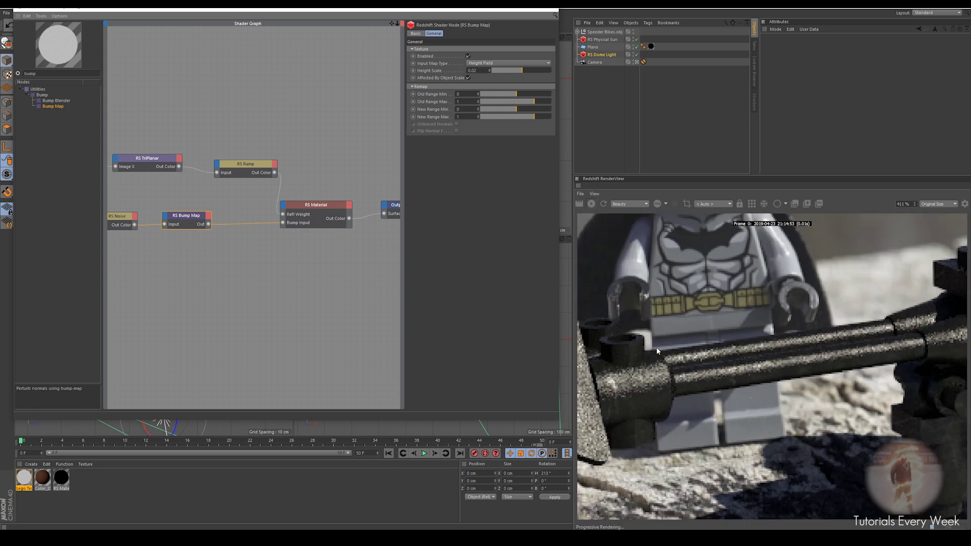
scroll(673, 345, down, 4)
scroll(888, 343, up, 5)
scroll(888, 341, up, 2)
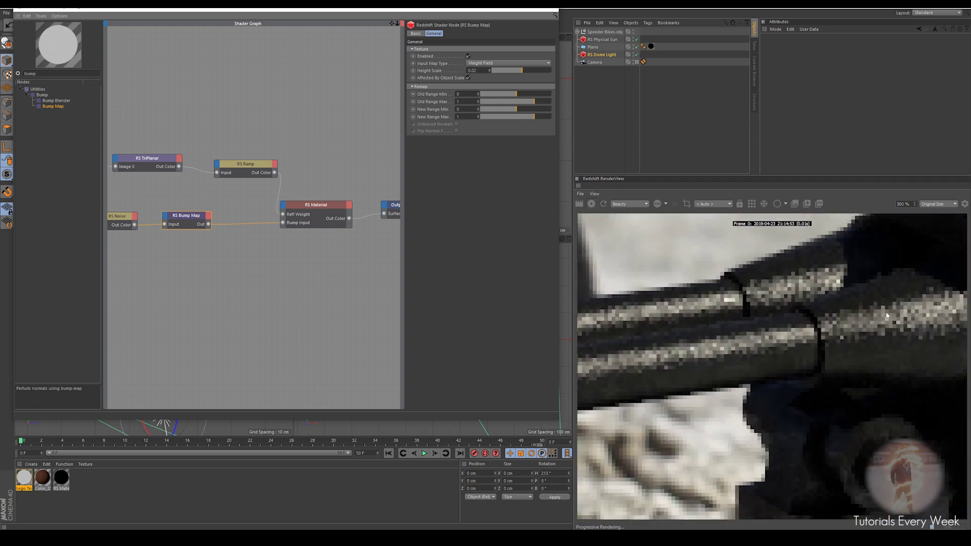
scroll(890, 304, down, 5)
scroll(742, 365, up, 5)
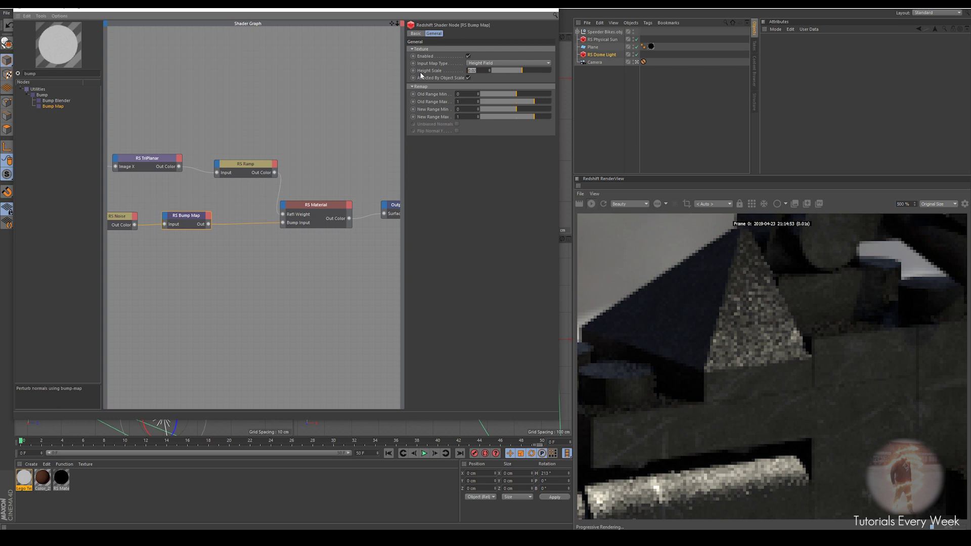
Step: Set the Bump Map's Height Scale to 0 and compare the bike's surface without the bump
text(0)
key(Return)
scroll(775, 342, down, 3)
scroll(756, 341, up, 2)
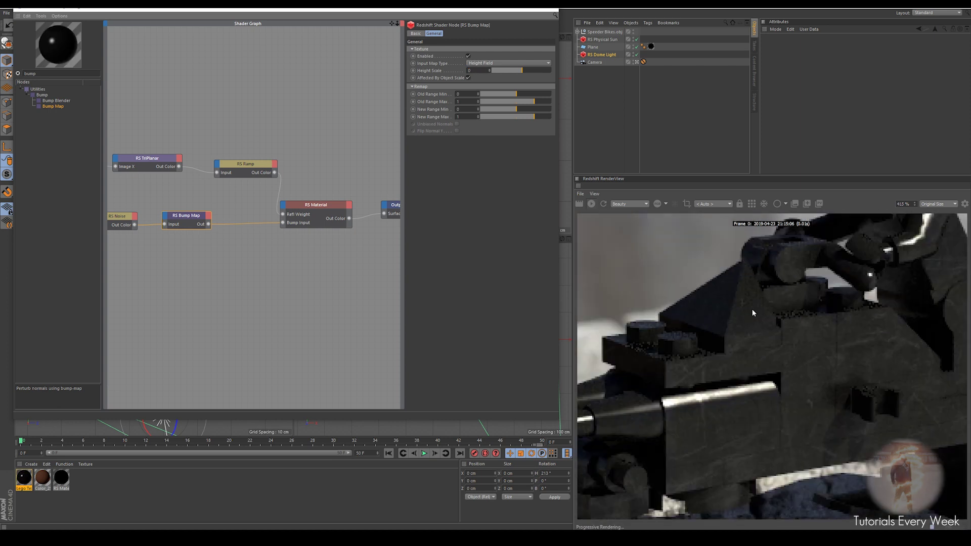
scroll(752, 313, up, 2)
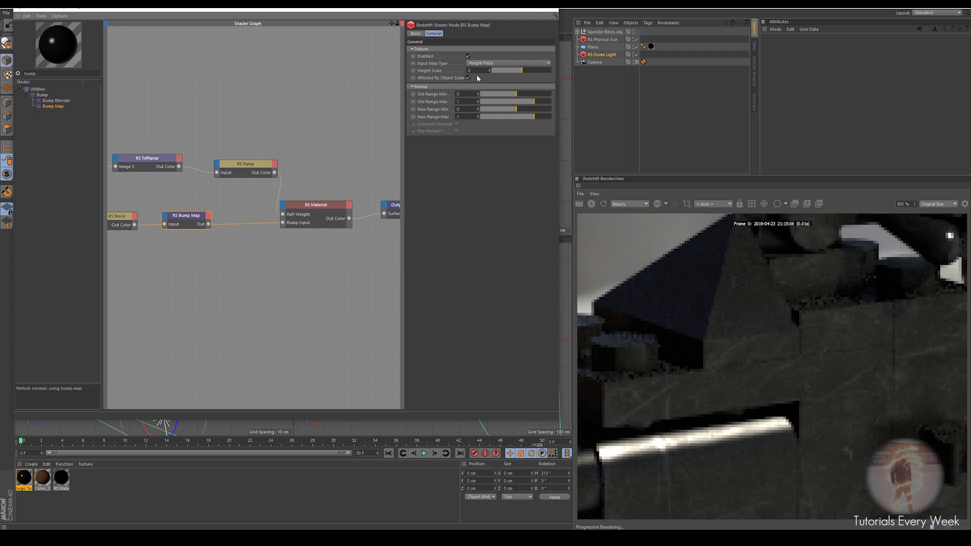
Step: Set the Bump Map's Height Scale to 0.02 and examine the grain on the bike's barrels and nose in the render
key(Return)
scroll(760, 318, down, 2)
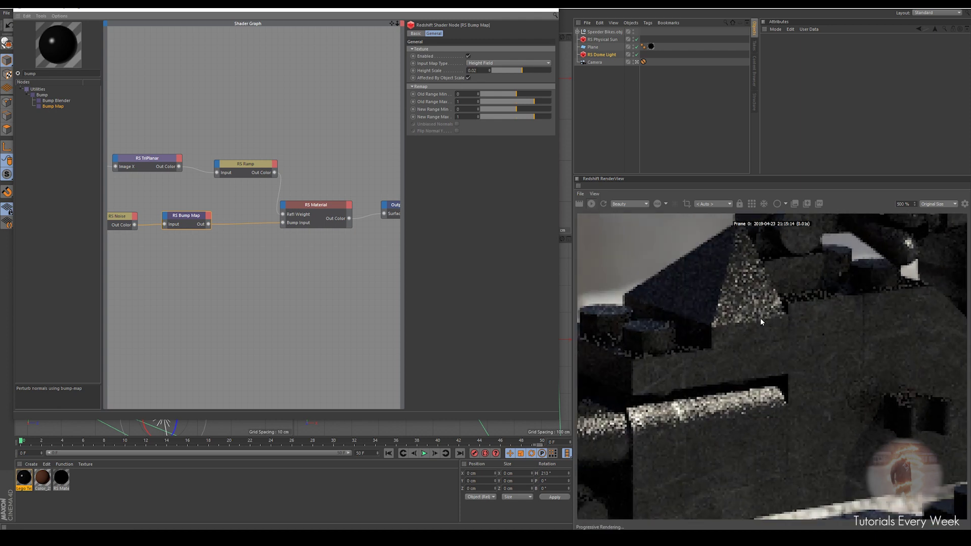
scroll(760, 317, down, 2)
scroll(711, 395, down, 3)
scroll(809, 335, down, 2)
scroll(685, 366, up, 5)
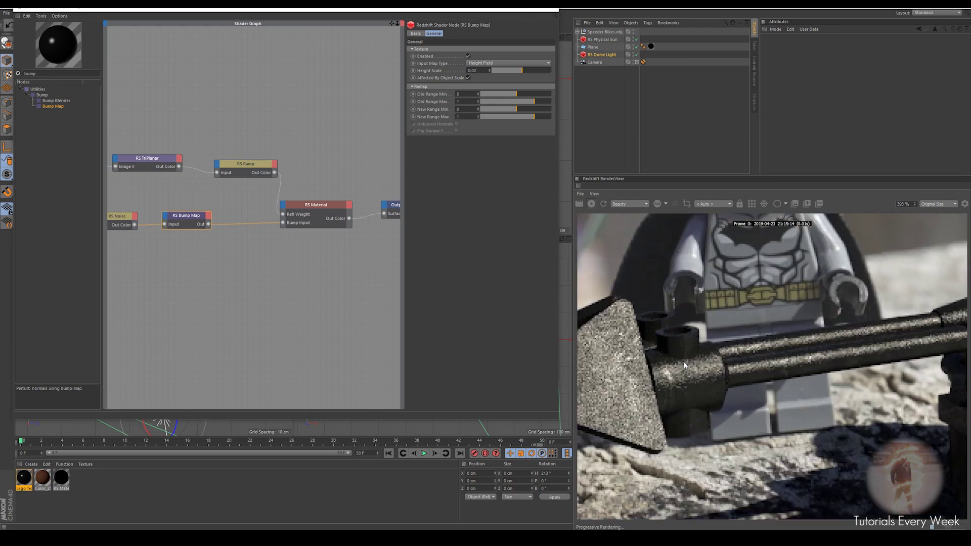
middle_drag(684, 364, 760, 316)
Step: Set the Bump Map's Height Scale to 0.01 and check the bike's surface in the render at several magnifications
click(192, 216)
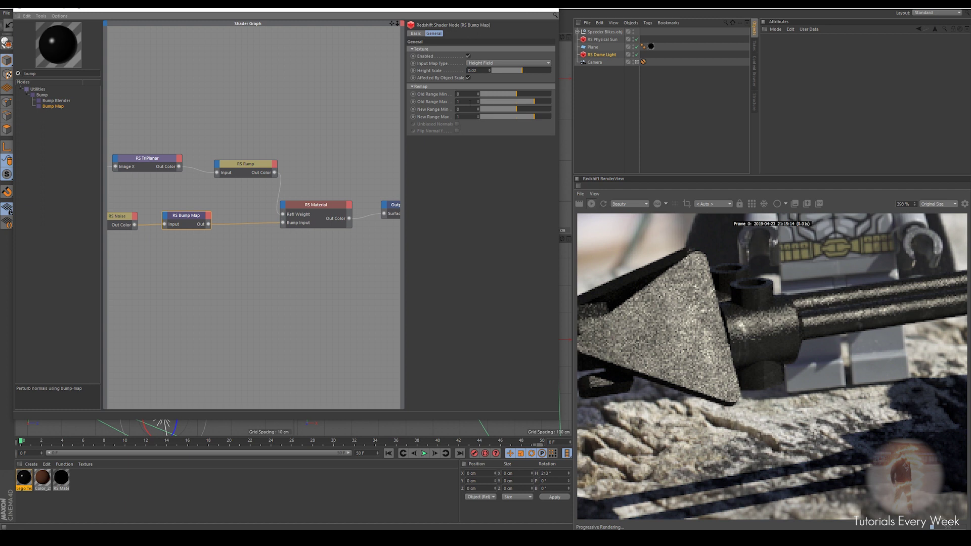
click(484, 71)
text(0.01)
key(Return)
scroll(811, 295, down, 5)
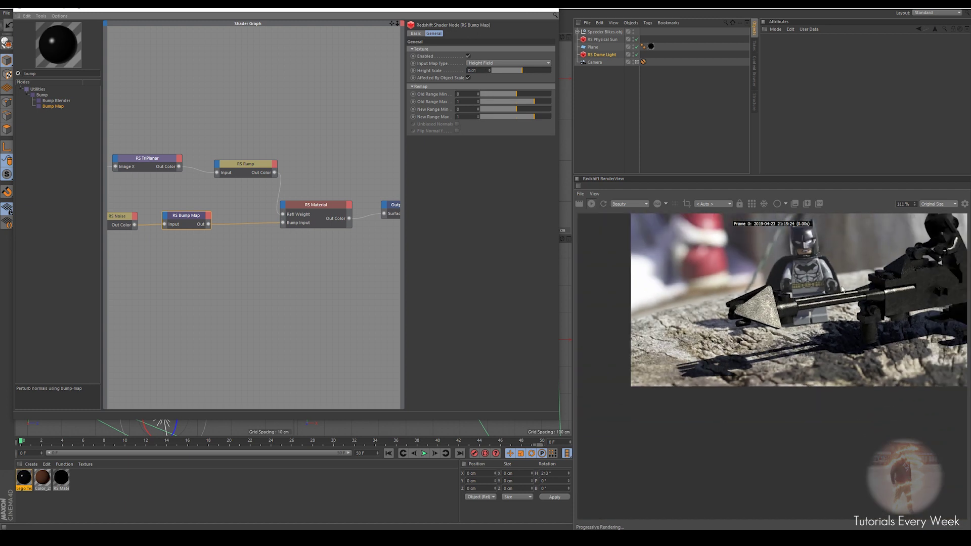
scroll(782, 306, up, 5)
scroll(783, 307, down, 7)
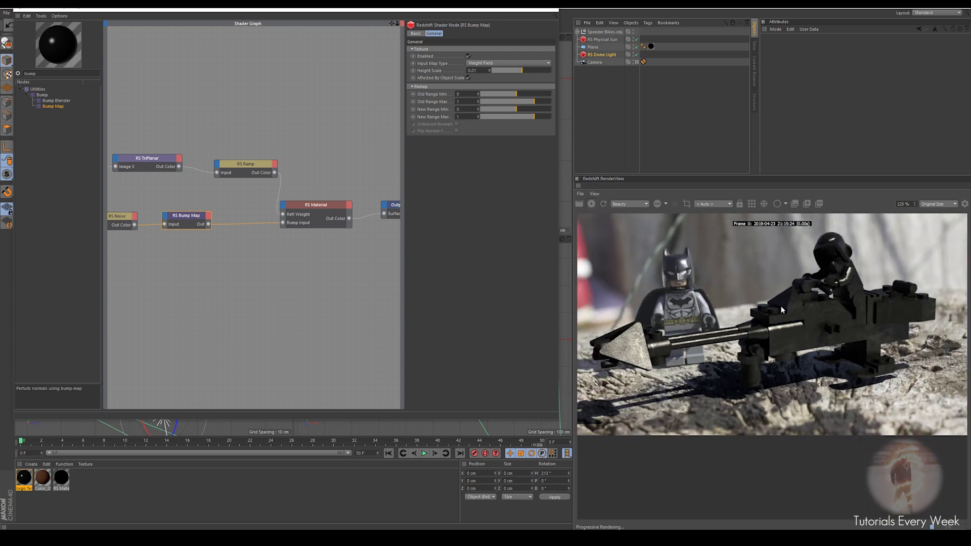
scroll(775, 322, up, 3)
middle_drag(775, 319, 776, 296)
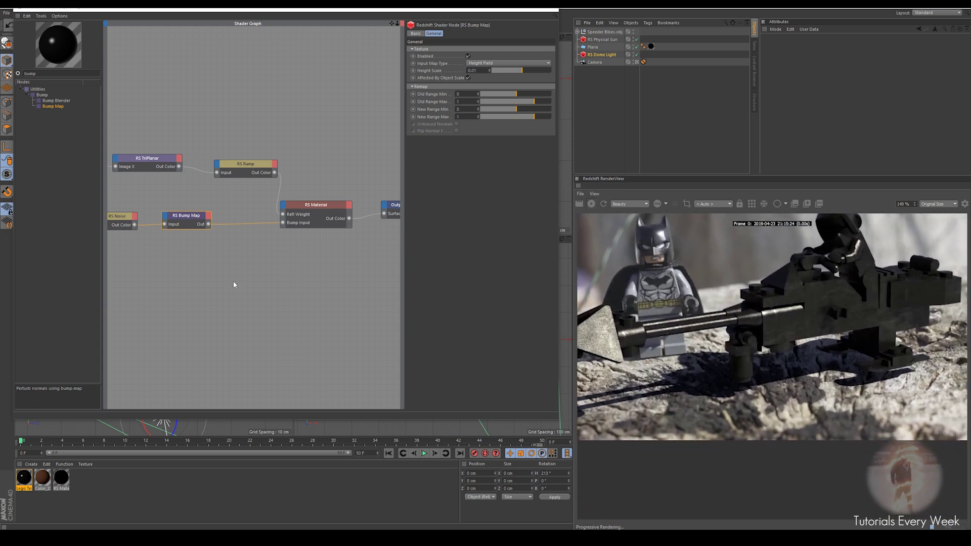
Step: Duplicate the RS Noise node, place the copy below the original and connect its Out Color to the Output's Surface
click(117, 222)
key(ctrl+c)
key(ctrl+v)
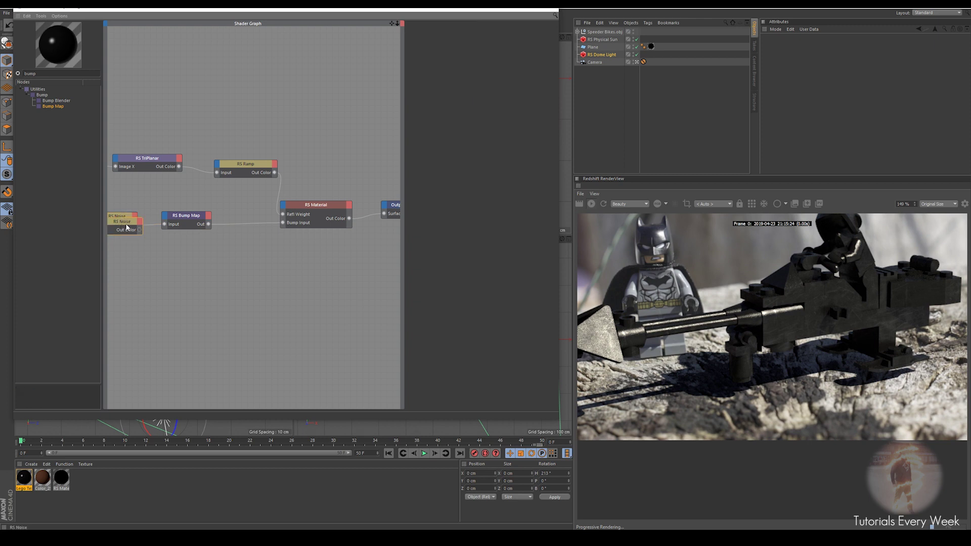
drag(126, 226, 143, 264)
middle_drag(234, 276, 206, 277)
scroll(194, 268, down, 2)
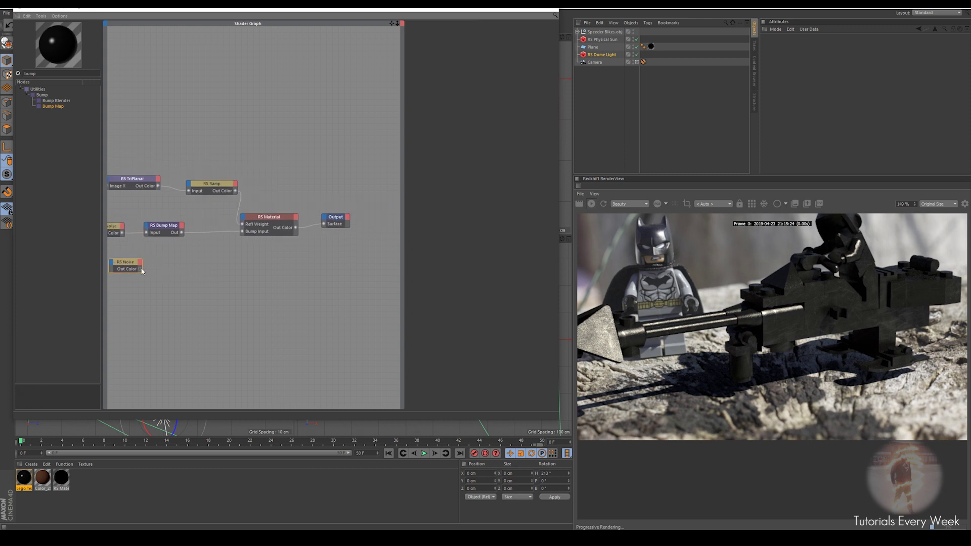
drag(140, 272, 324, 224)
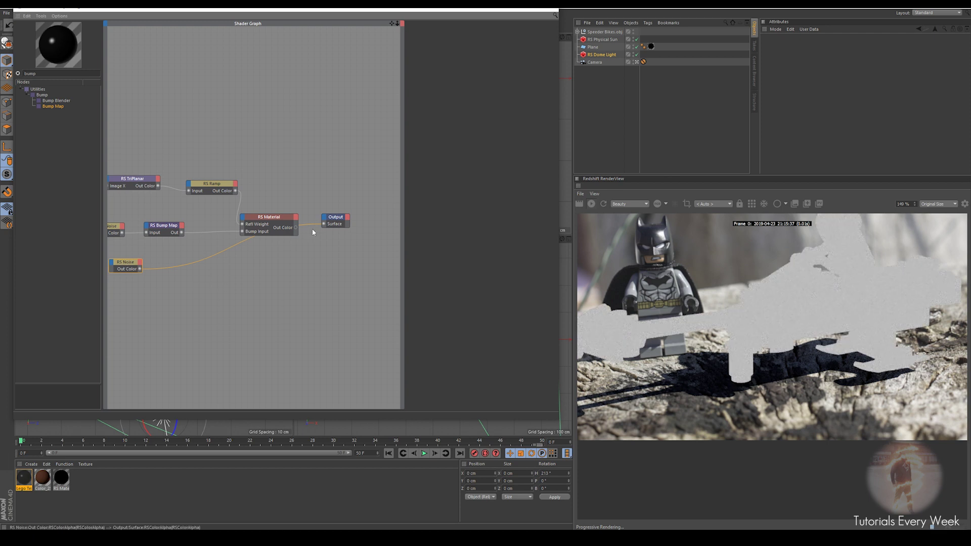
Step: Set the copied Noise's Overall Scale to 2 and its Scale to 3 on all three axes
click(125, 265)
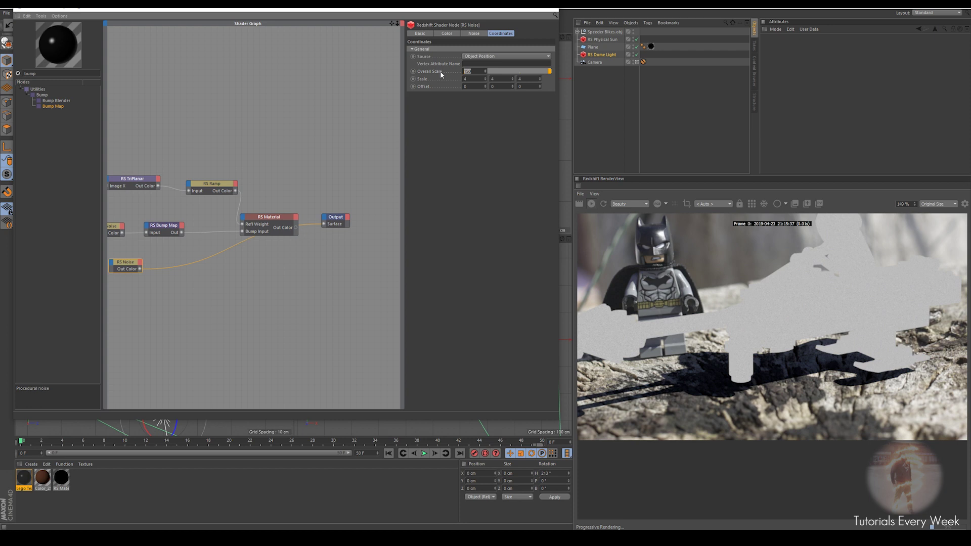
text(2)
key(Return)
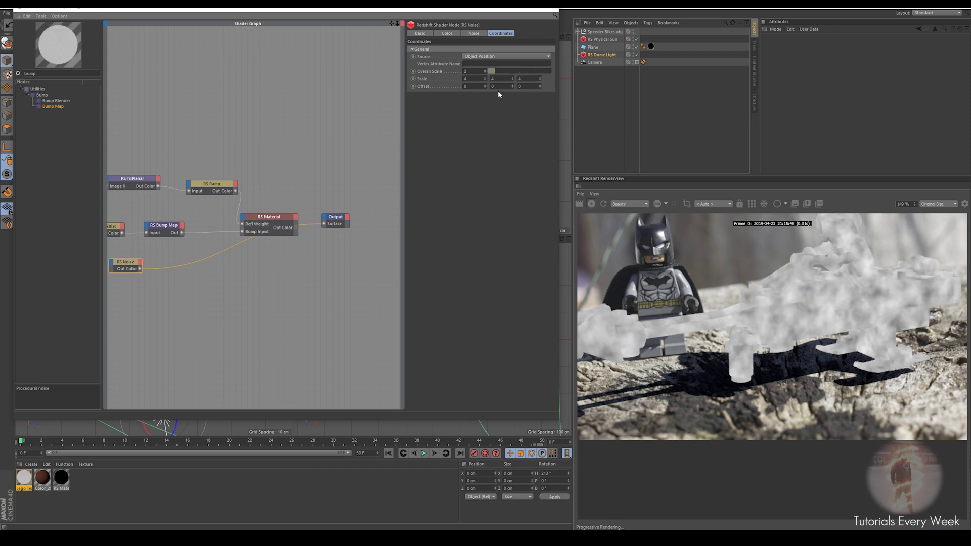
text(3)
key(alt+Return)
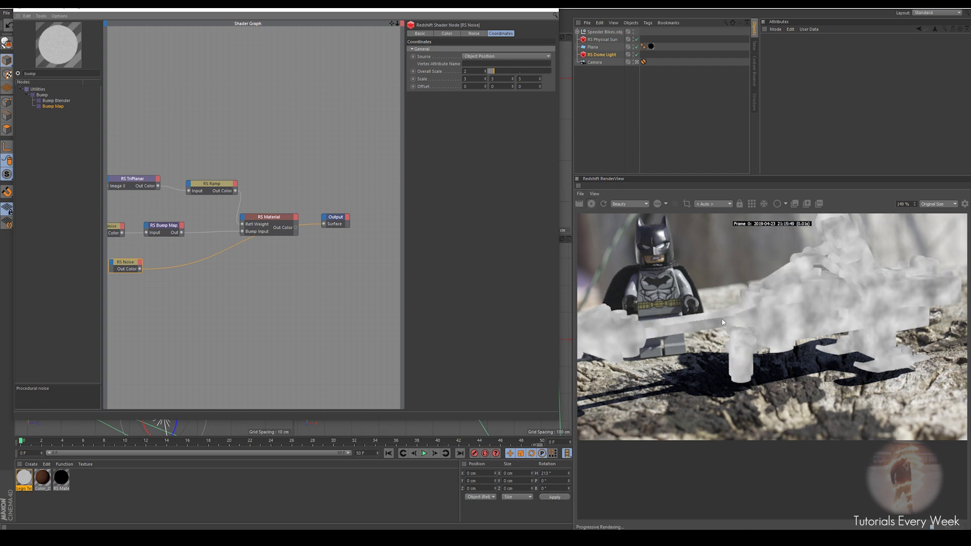
scroll(725, 328, down, 1)
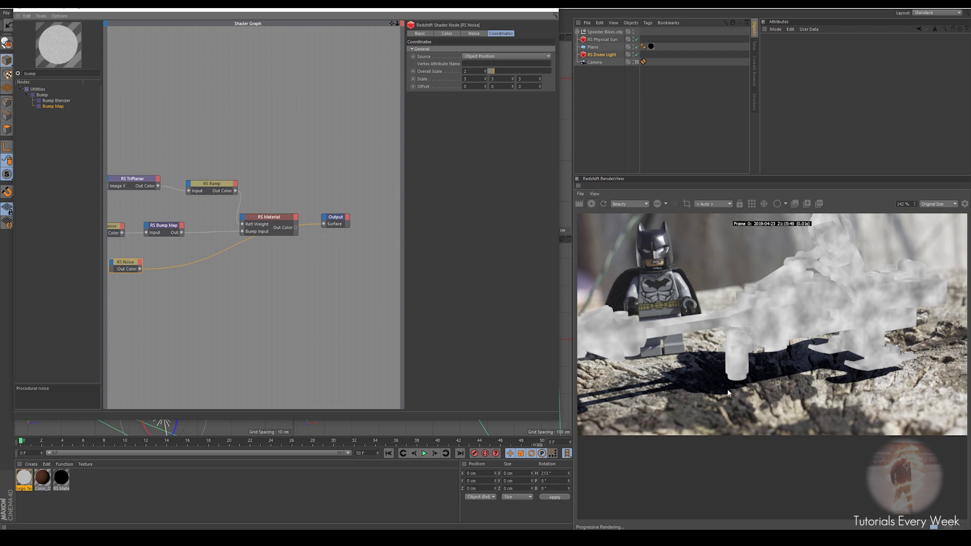
Step: Add a second Bump Map node beside the copied Noise and connect the Noise's Out Color to its Input
drag(126, 267, 124, 270)
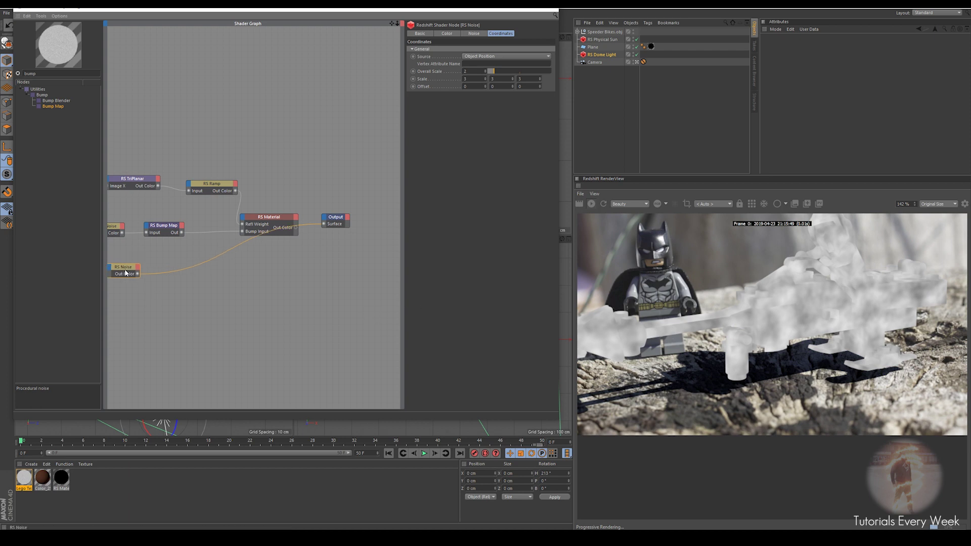
middle_drag(124, 271, 179, 268)
drag(166, 269, 144, 273)
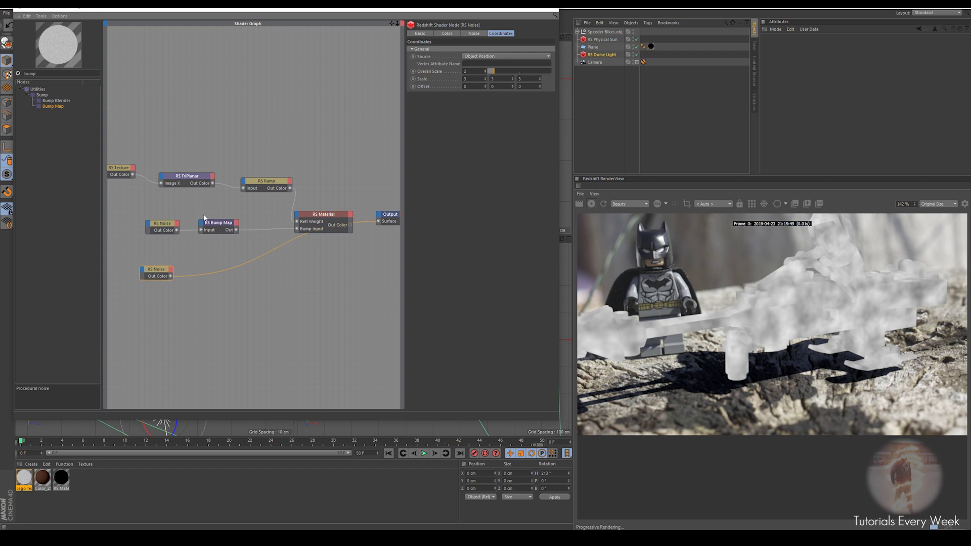
drag(56, 109, 231, 282)
drag(170, 276, 213, 280)
click(244, 289)
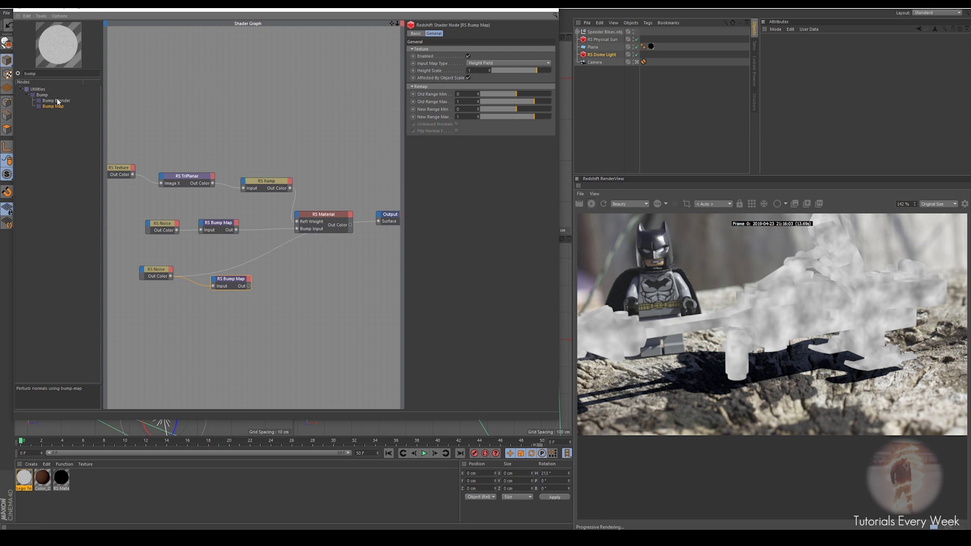
Step: Add a Bump Blender node, feeding the original Bump Map into its Base Input and the second Bump Map into Bump Input 0
drag(57, 100, 297, 276)
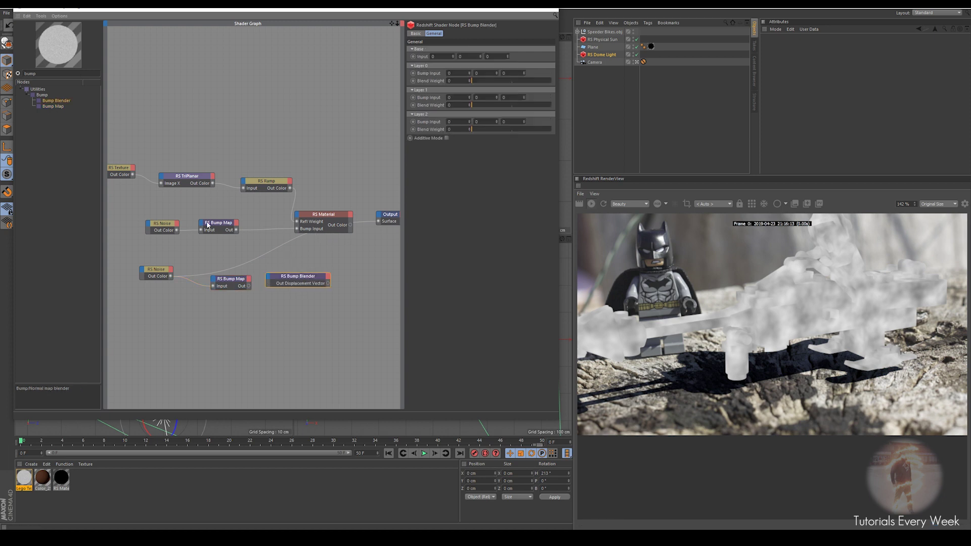
drag(236, 229, 268, 278)
click(302, 281)
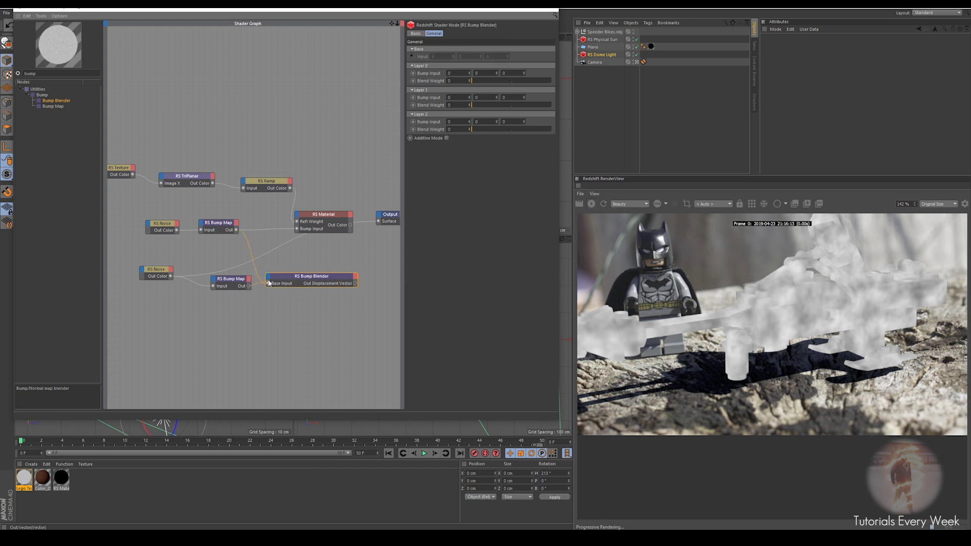
drag(276, 285, 276, 285)
mouse_move(279, 291)
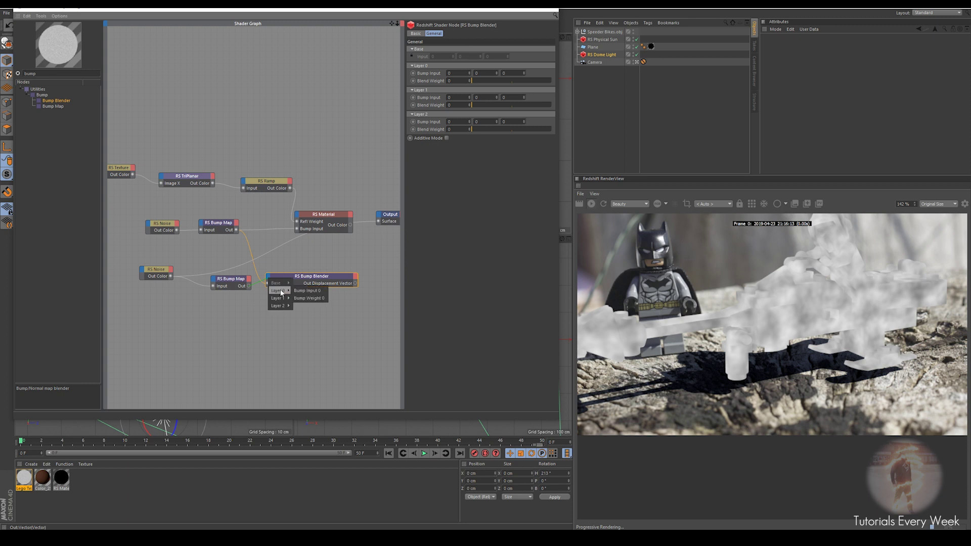
click(317, 291)
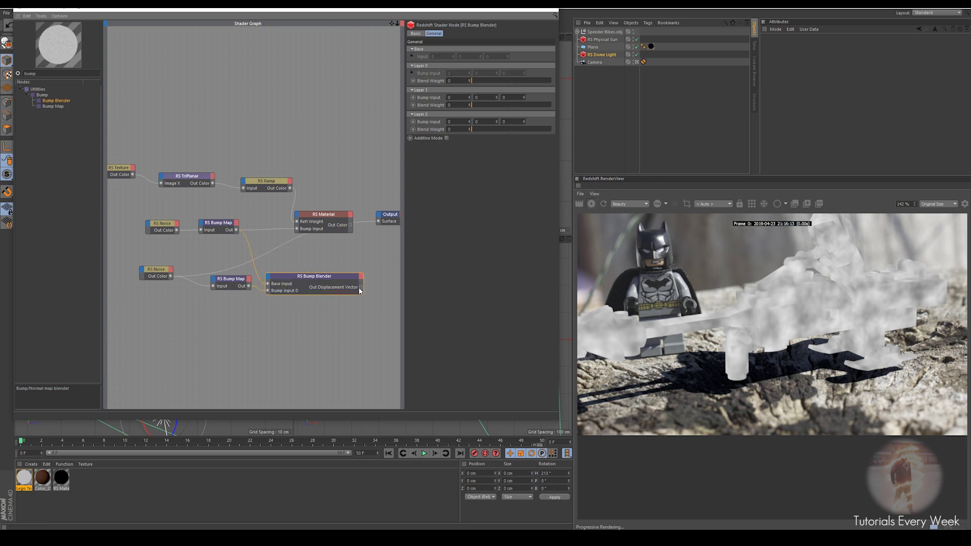
Step: Connect the Bump Blender's output to the RS Material's overall Bump Input and the material's Out Color to the Output's Surface
drag(361, 288, 298, 230)
drag(352, 227, 379, 222)
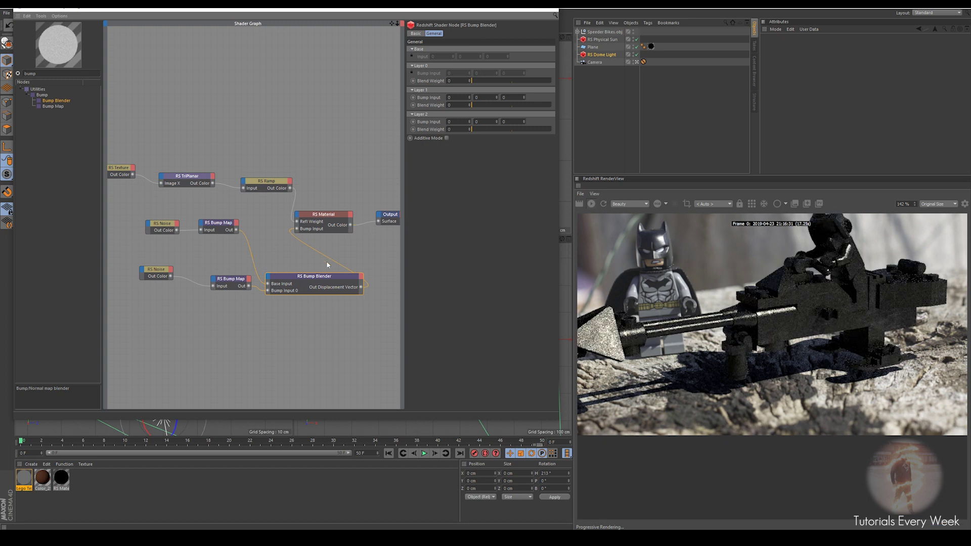
click(334, 226)
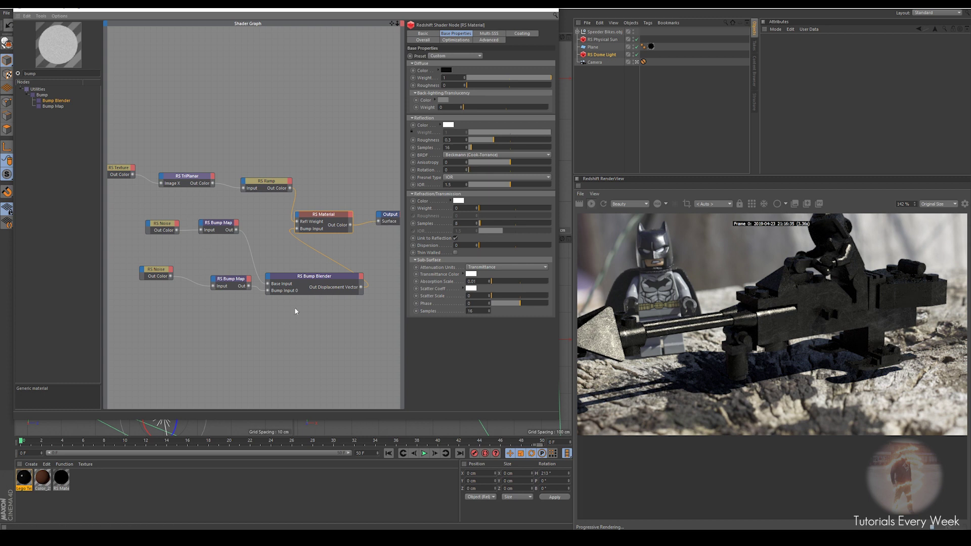
drag(323, 279, 304, 278)
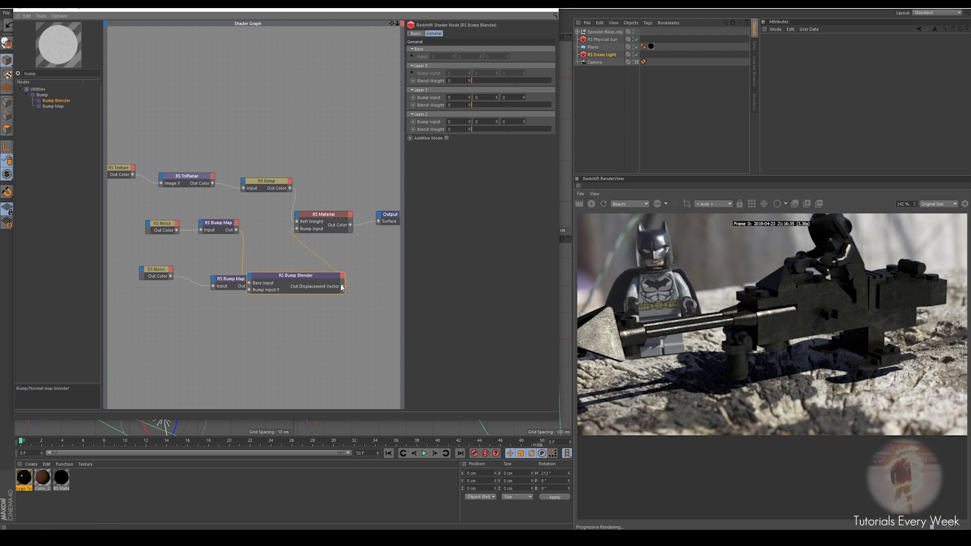
click(331, 225)
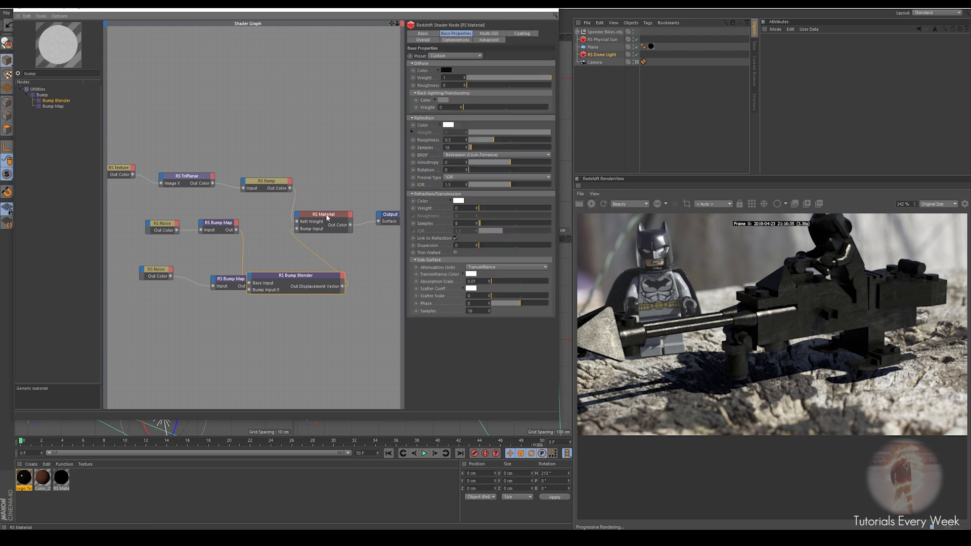
Step: Enable Additive Mode on the Bump Blender and set the Blend Weight of Layers 0, 1 and 2 to 1
click(308, 274)
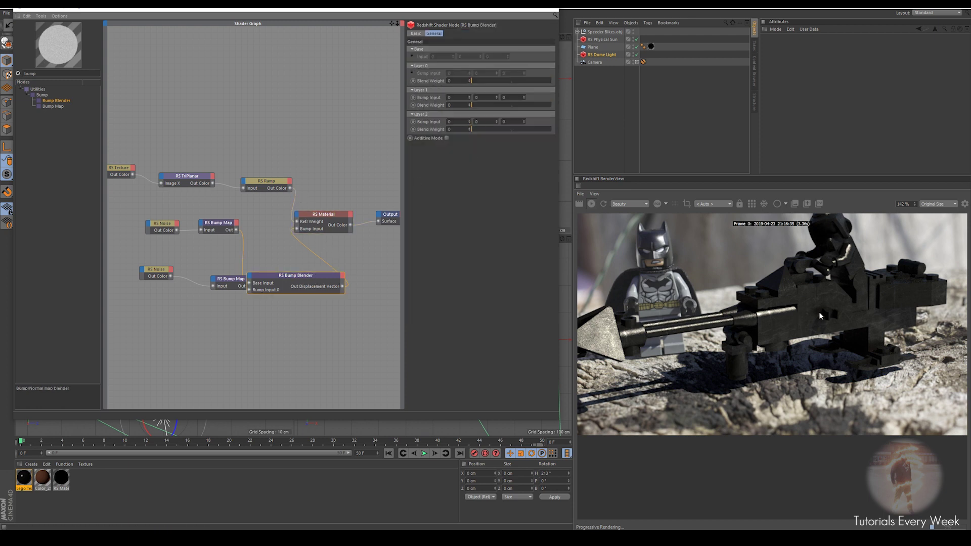
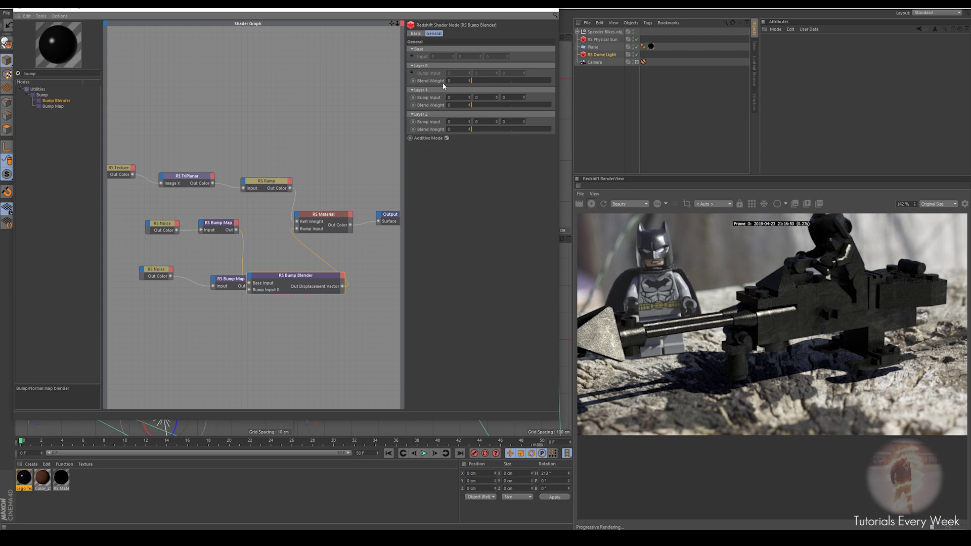
drag(530, 81, 554, 82)
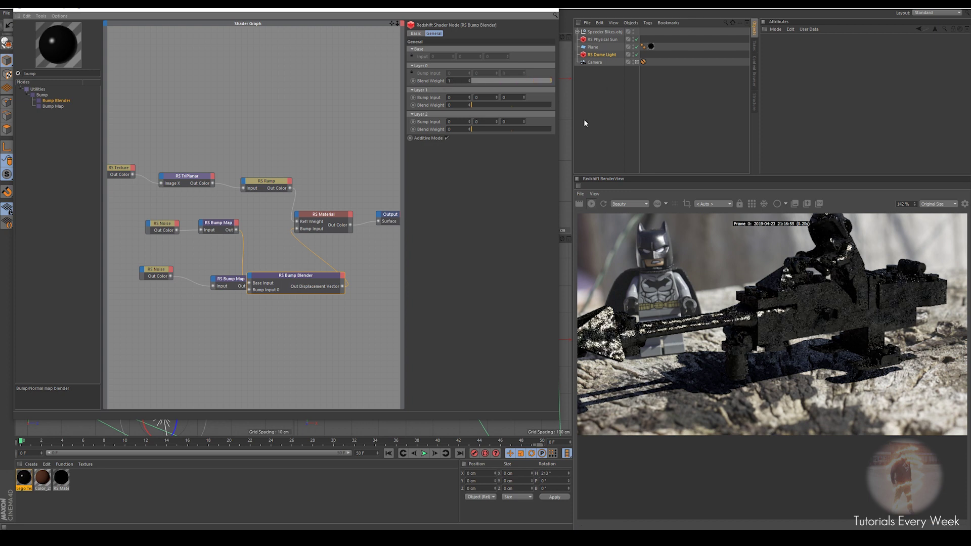
scroll(736, 264, down, 2)
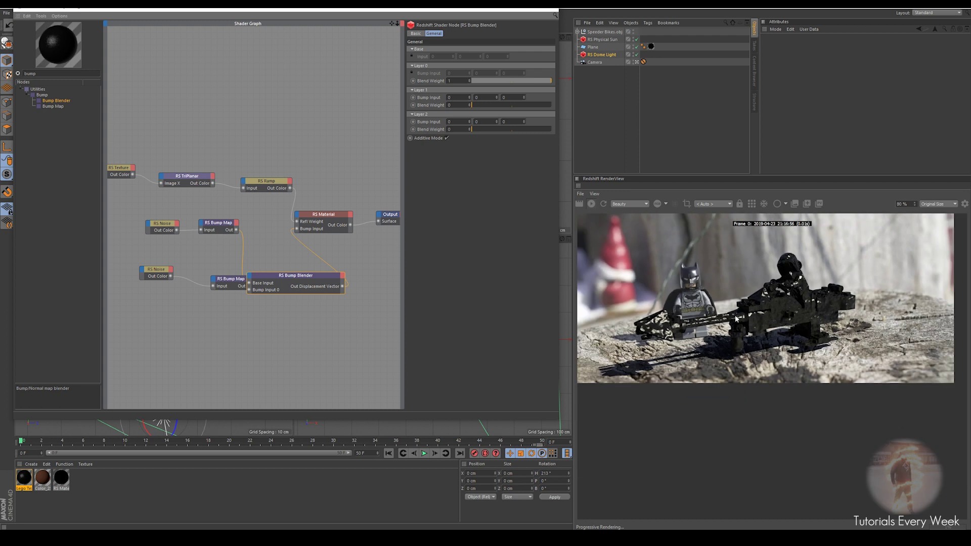
scroll(756, 320, up, 5)
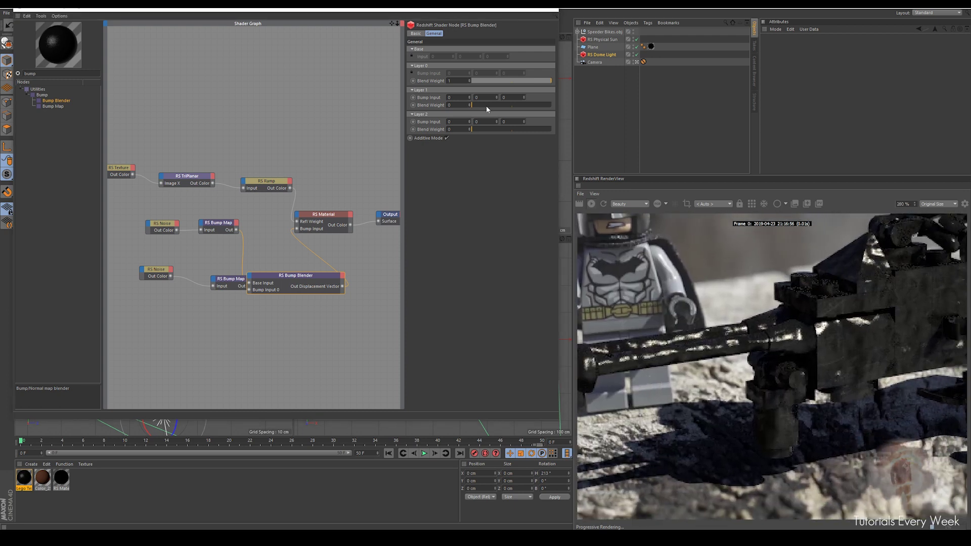
drag(473, 105, 547, 106)
click(551, 130)
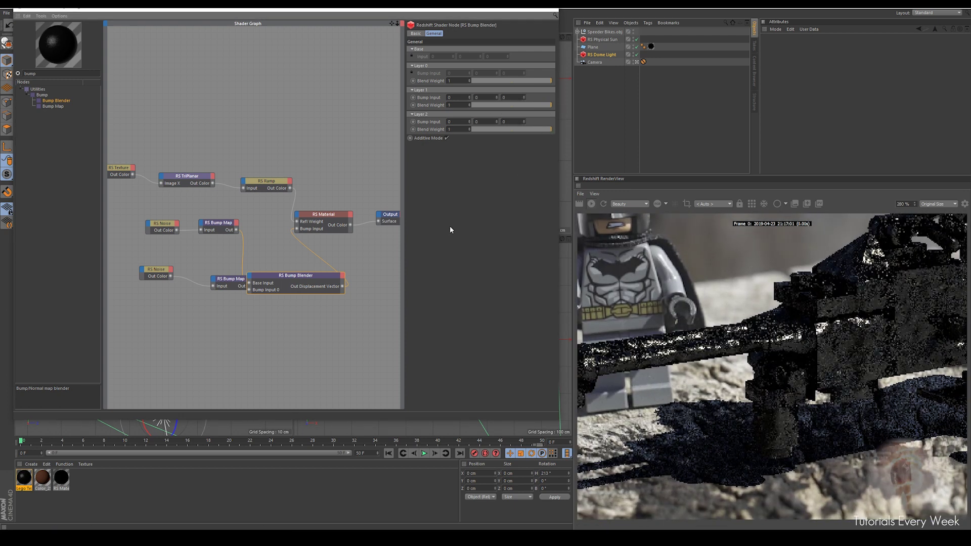
scroll(692, 327, down, 4)
Step: Space the copied Noise and second Bump Map away from the Bump Blender and set that Bump Map's Height Scale to 0.01
drag(225, 279, 143, 280)
click(202, 286)
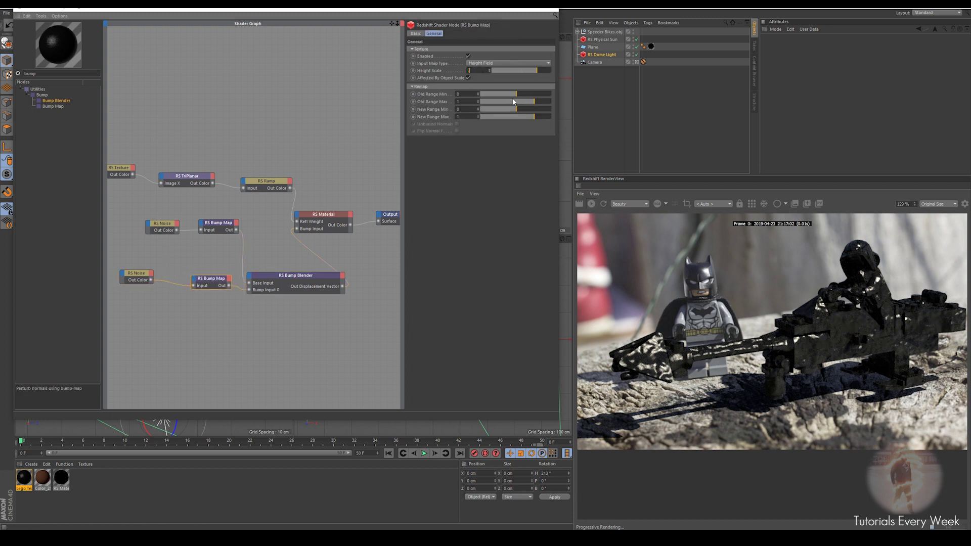
key(Return)
scroll(672, 371, up, 3)
scroll(671, 371, down, 2)
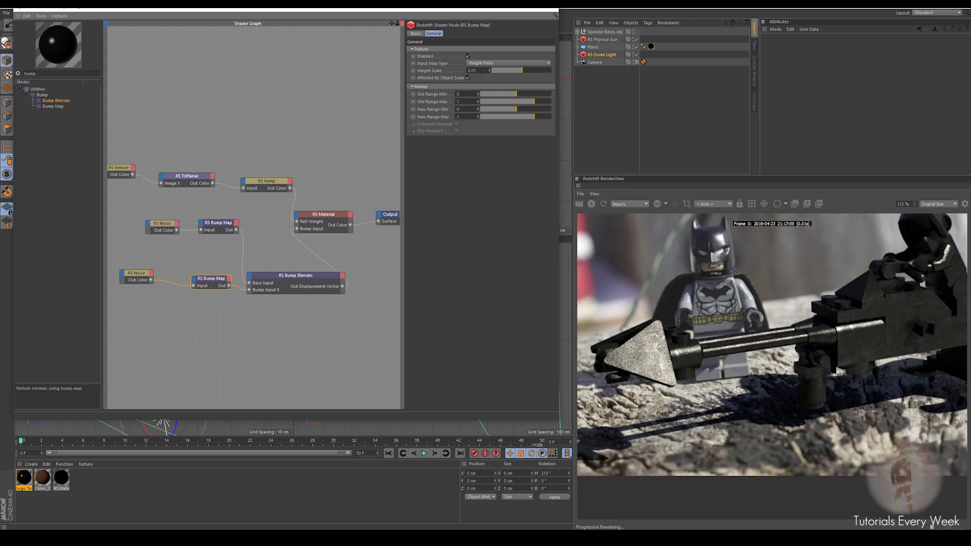
Step: Set the second Bump Map's Height Scale to 0.1 and inspect the blended bump on the rendered bike
key(BackSpace)
text(1)
key(Return)
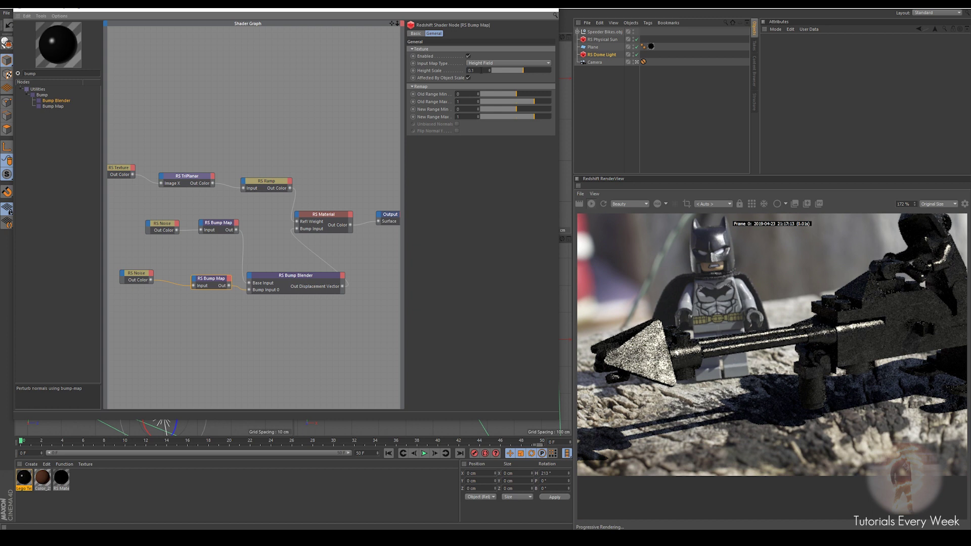
scroll(681, 366, down, 2)
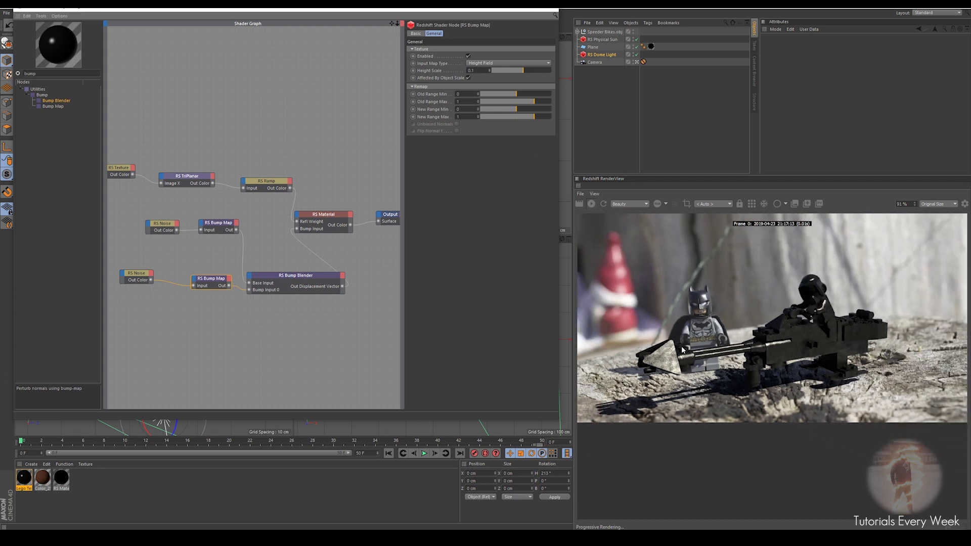
scroll(681, 366, up, 5)
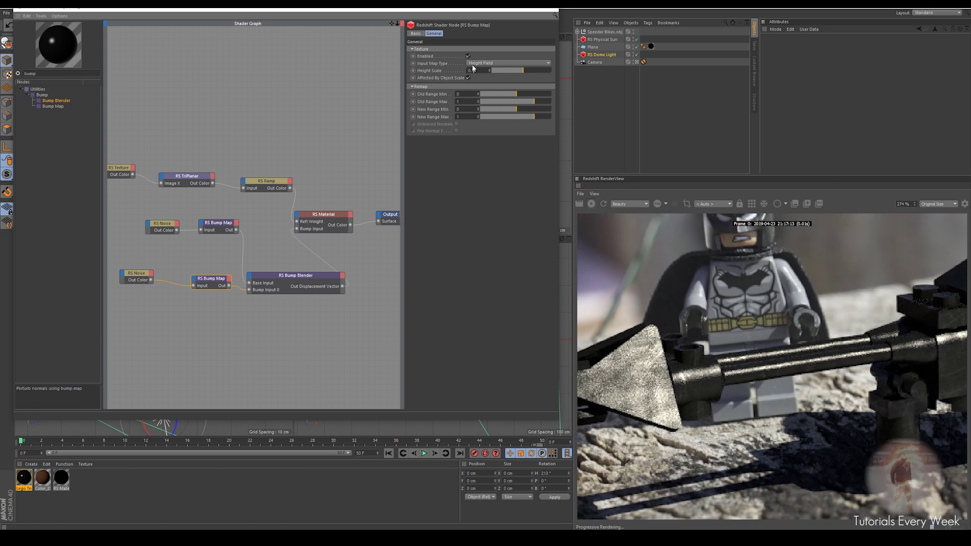
Step: Try Height Scales of 0.5 and 0.2 on the second Bump Map and inspect the bump on the bike's pointed tip
key(BackSpace)
text(5)
key(Return)
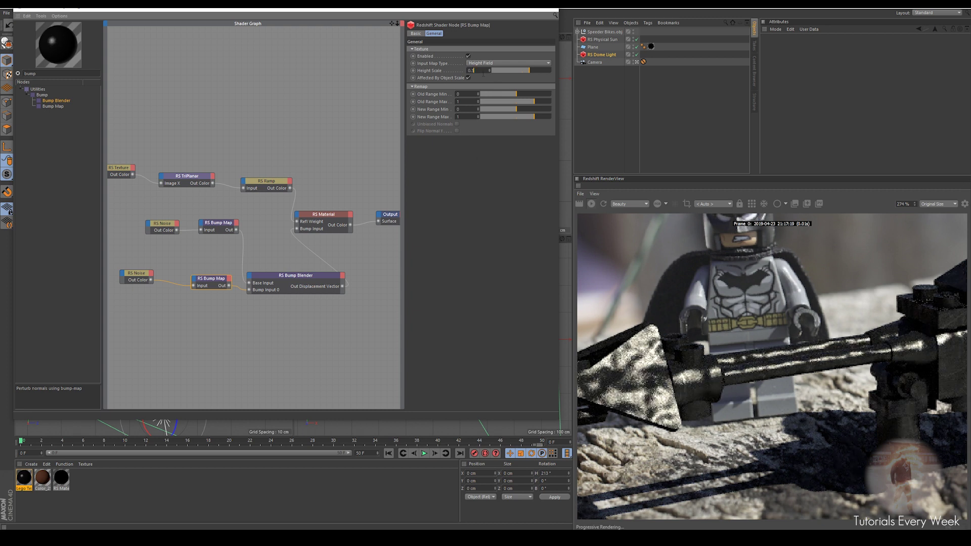
text(.2)
key(Return)
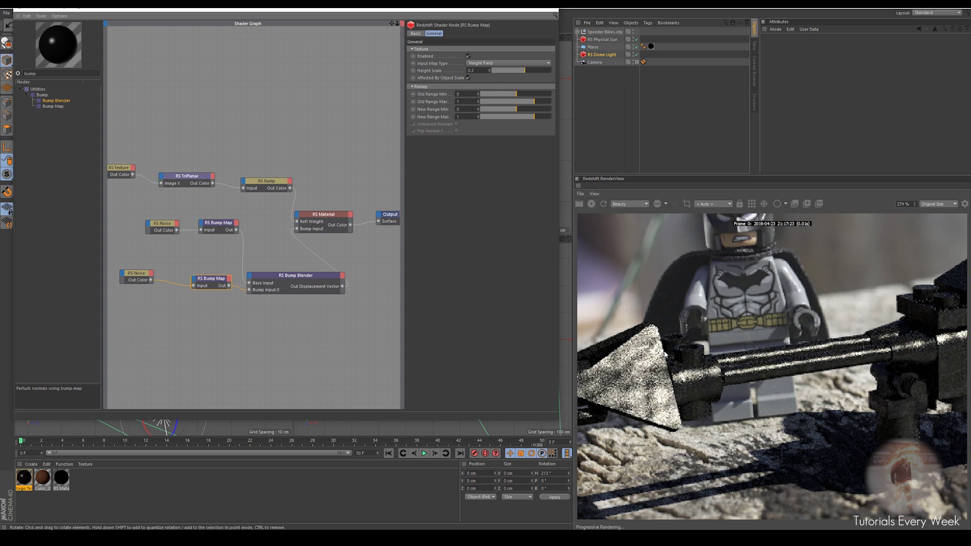
scroll(677, 377, up, 2)
scroll(677, 377, up, 3)
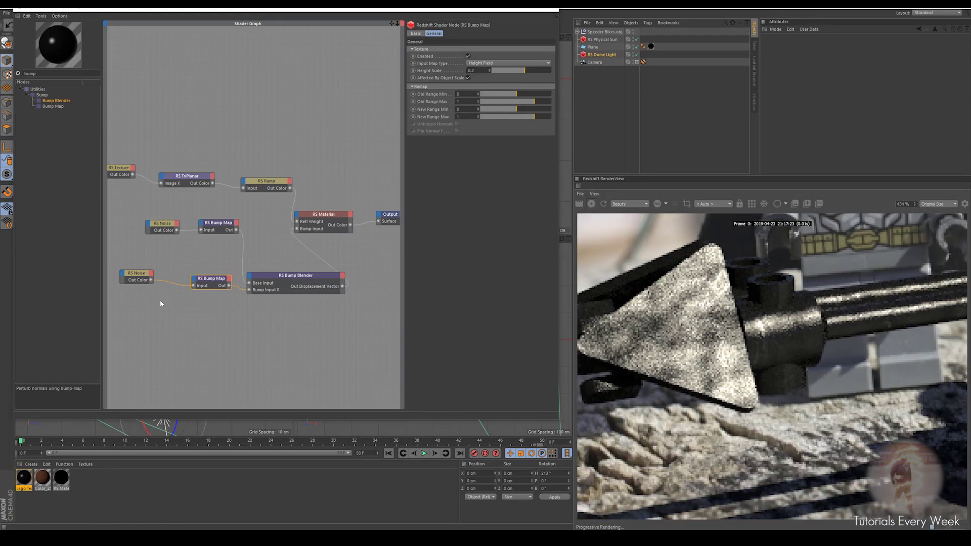
Step: Set the second Noise's Overall Scale to 1 and inspect the finer bump on the rendered bike
click(134, 276)
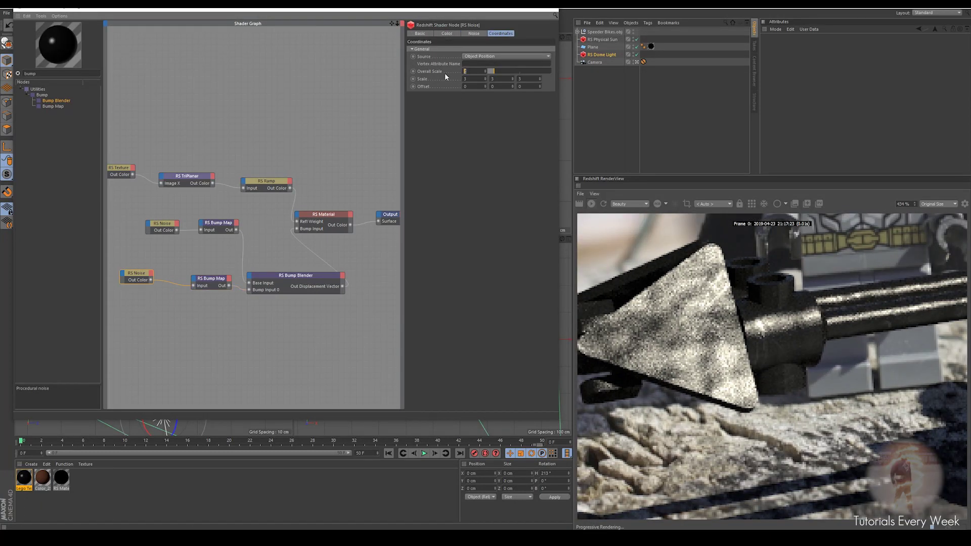
scroll(718, 344, down, 10)
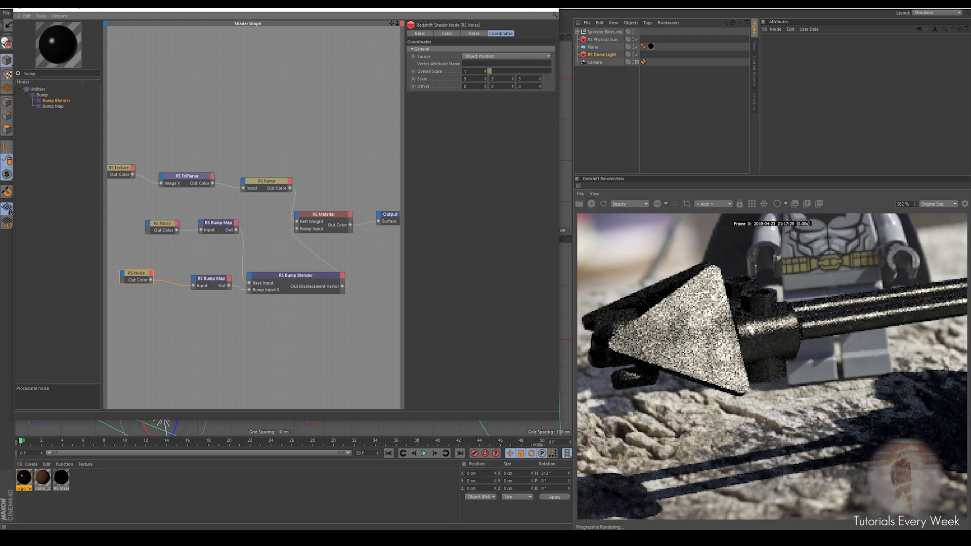
scroll(719, 344, up, 3)
scroll(721, 341, down, 5)
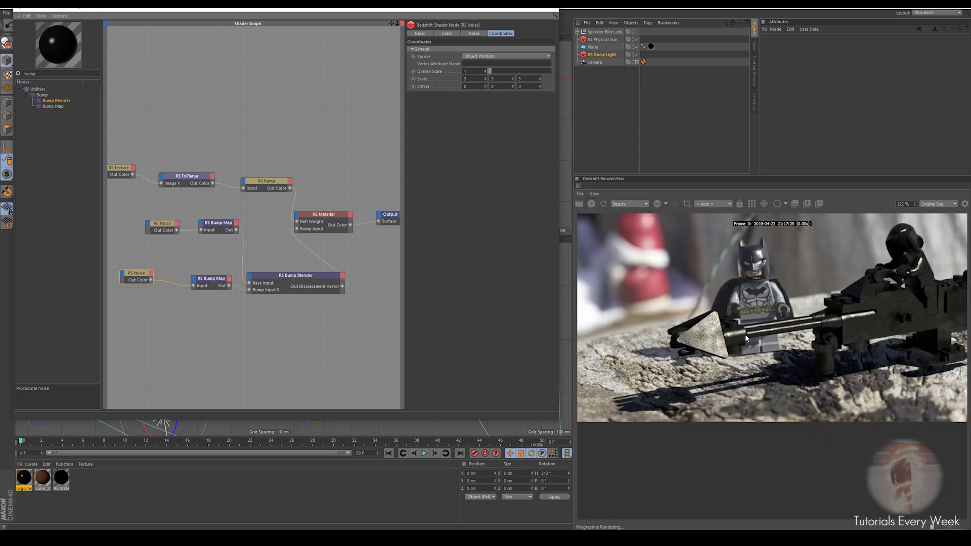
drag(746, 335, 711, 337)
Step: Try a Height Scale of 1 on the second Bump Map and examine the bike's tip up close
click(211, 278)
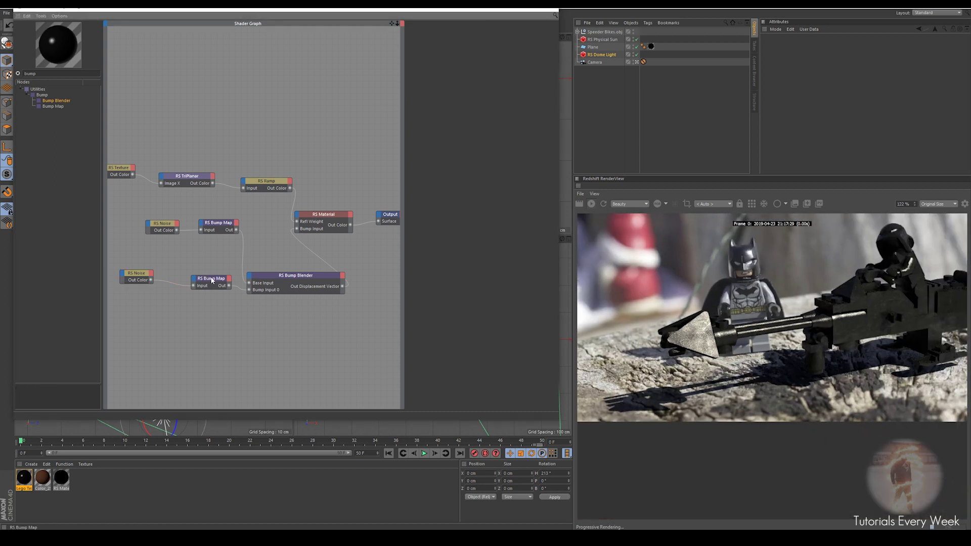
drag(479, 72, 451, 75)
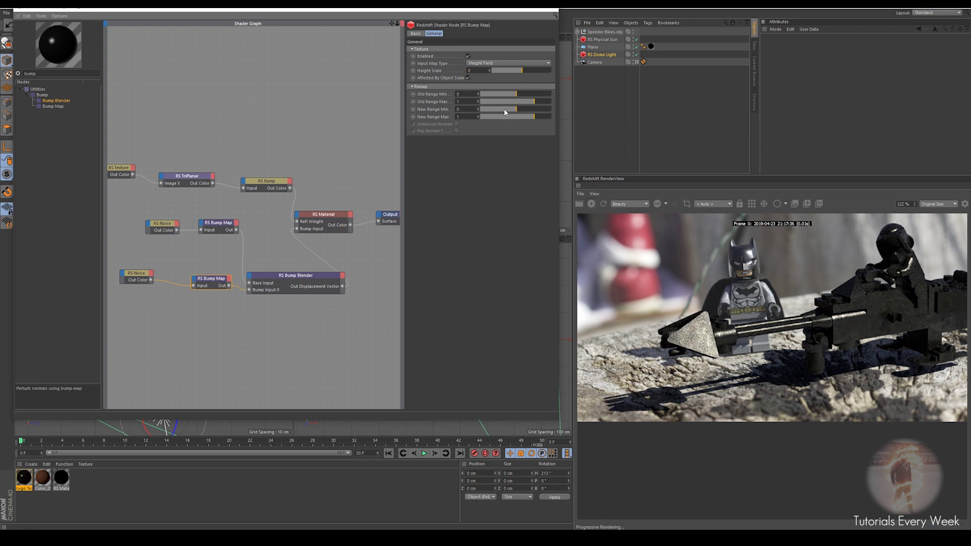
key(Return)
scroll(704, 346, up, 5)
scroll(707, 333, up, 2)
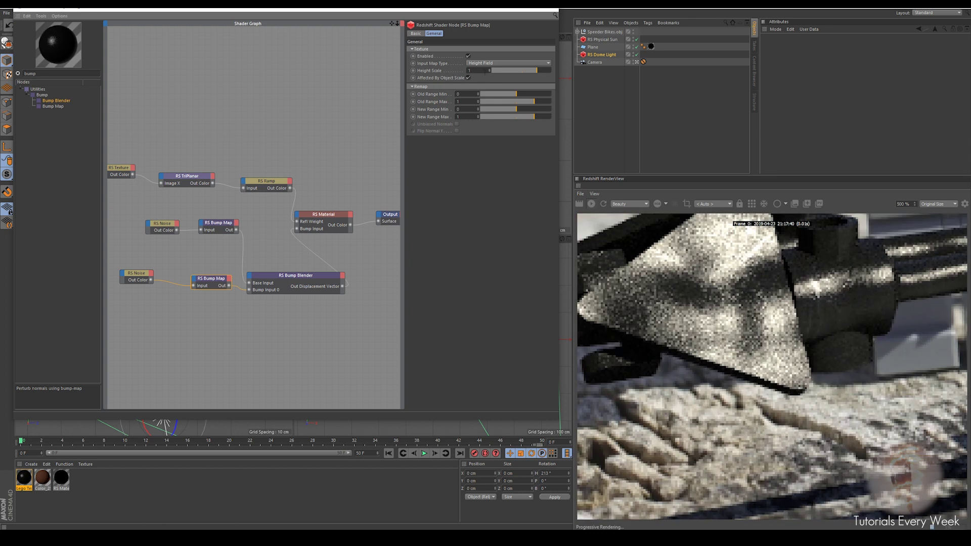
scroll(761, 304, down, 2)
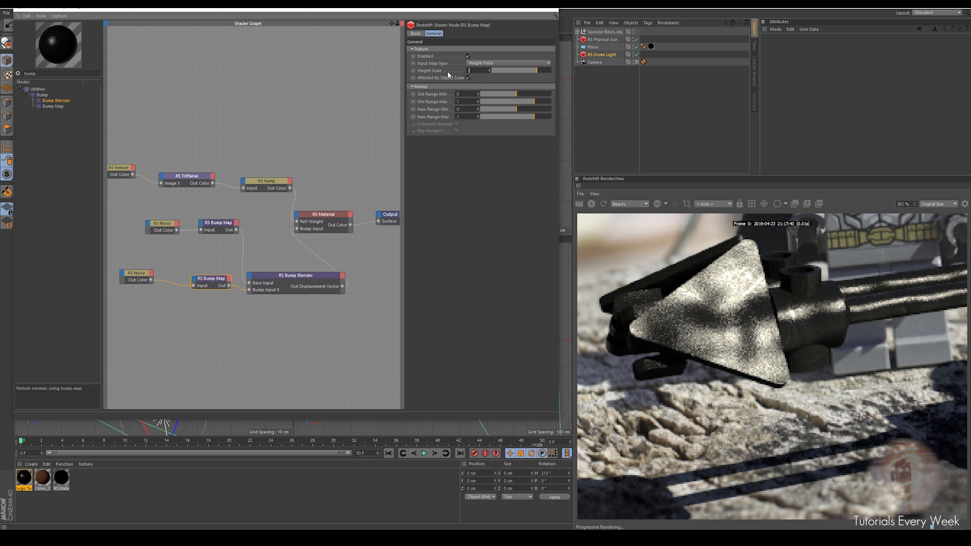
Step: Set the second Bump Map's Height Scale to 0.3 and inspect the bump in the render from near and far
text(0.3)
key(Return)
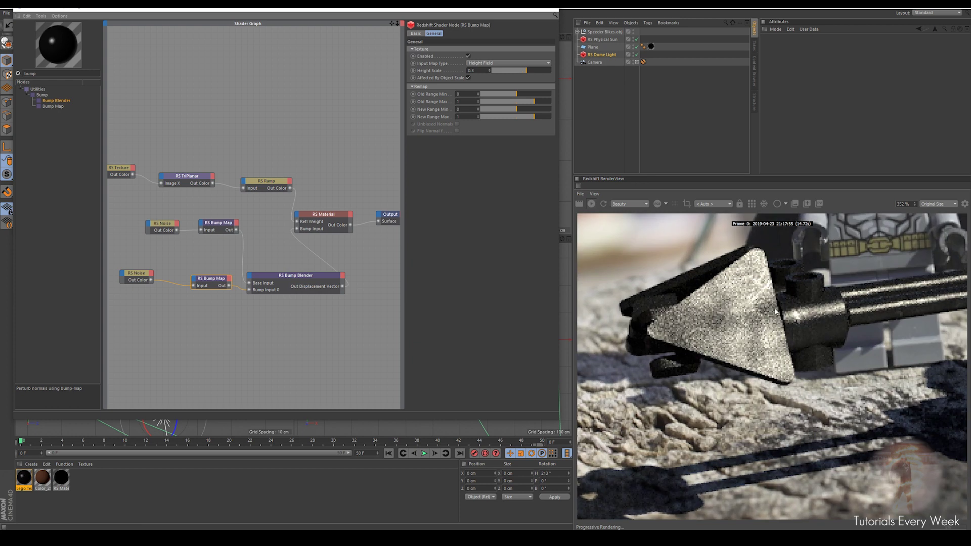
scroll(774, 334, up, 1)
scroll(774, 334, up, 2)
scroll(867, 324, down, 3)
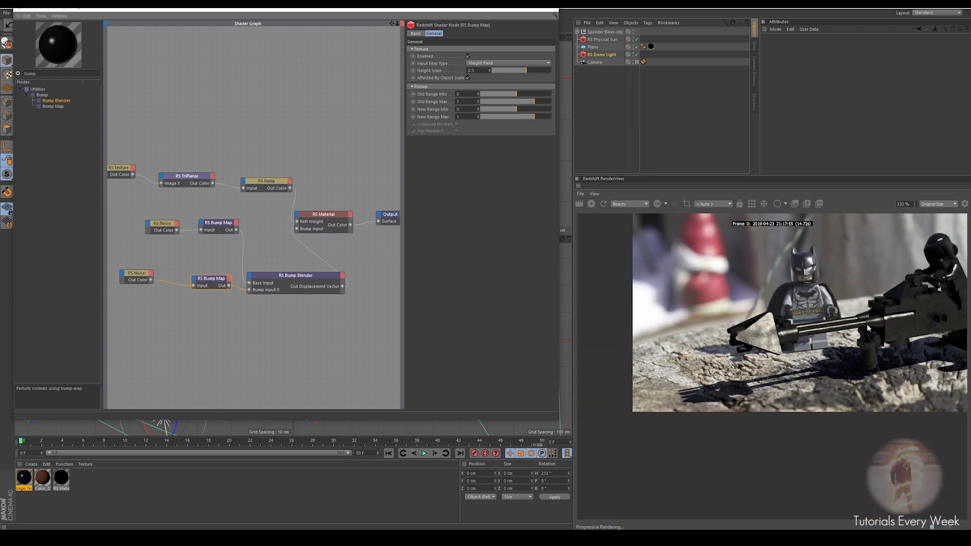
scroll(758, 342, up, 6)
scroll(769, 332, down, 5)
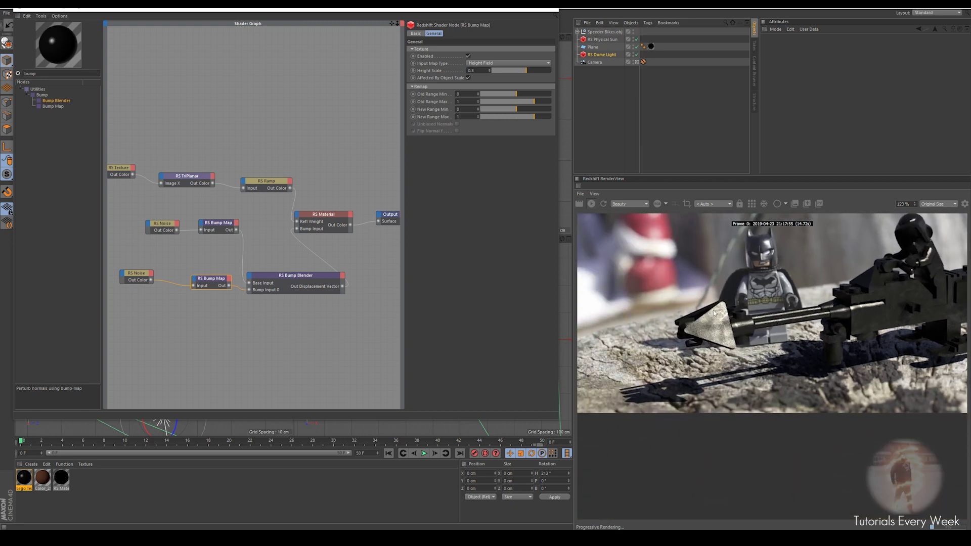
Step: Move the second Noise, its Bump Map and the Bump Blender together closer beneath the first Noise and Bump Map
drag(286, 320, 132, 274)
drag(276, 279, 266, 258)
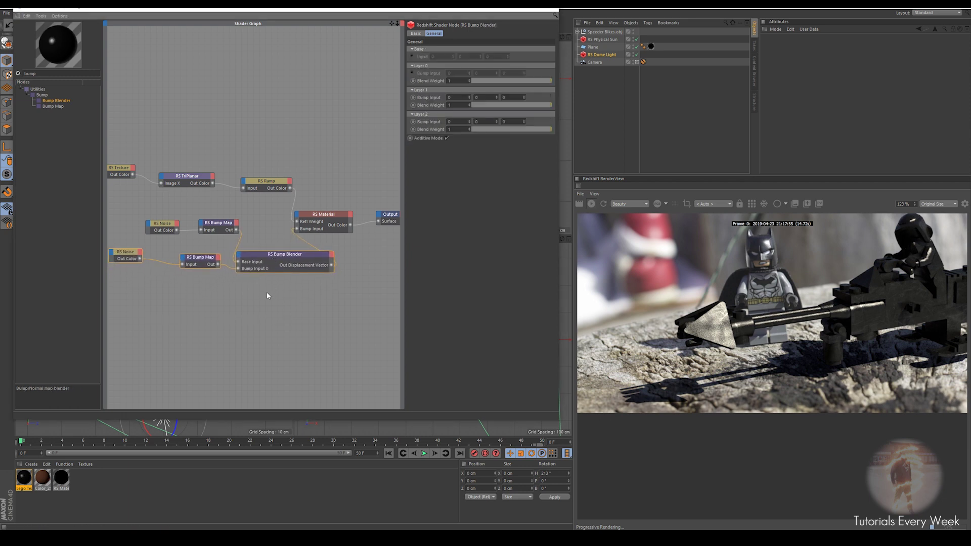
click(267, 296)
scroll(829, 329, down, 2)
scroll(829, 329, up, 2)
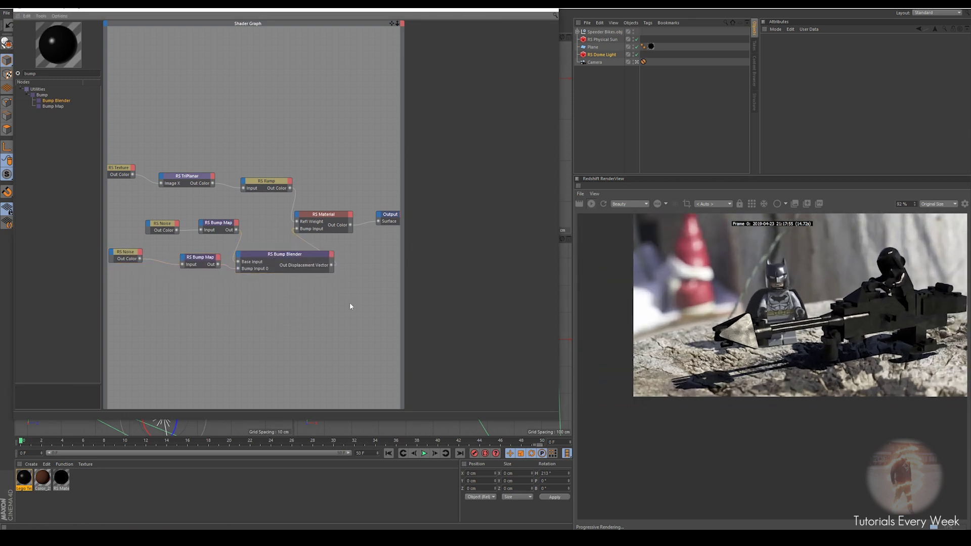
mouse_move(220, 297)
alt+middle_down()
mouse_move(241, 290)
mouse_move(228, 281)
alt+middle_up()
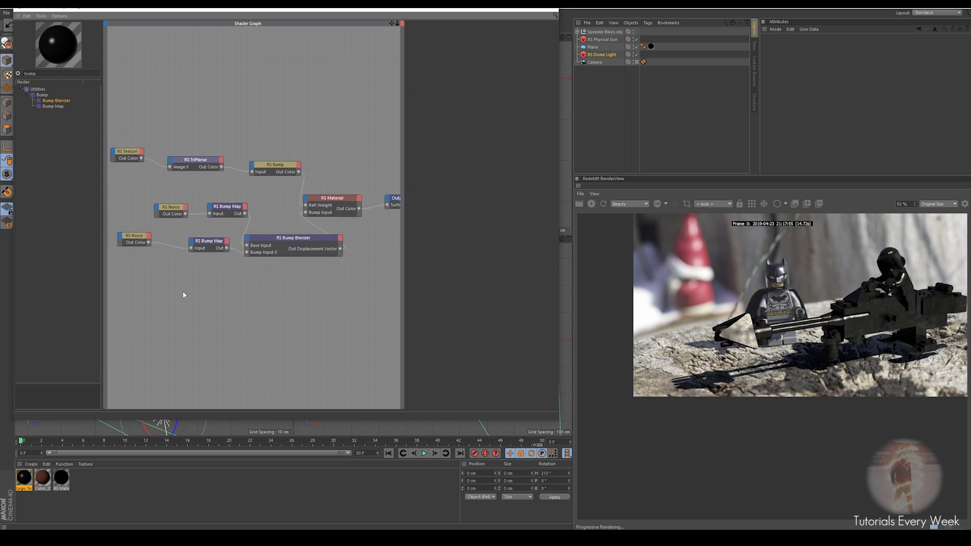
Step: Add a Round Corners node, connect it to the Bump Blender's Bump Input 1 and inspect the rendered bike's edges
double_click(25, 74)
text(round)
drag(56, 98, 246, 239)
click(279, 256)
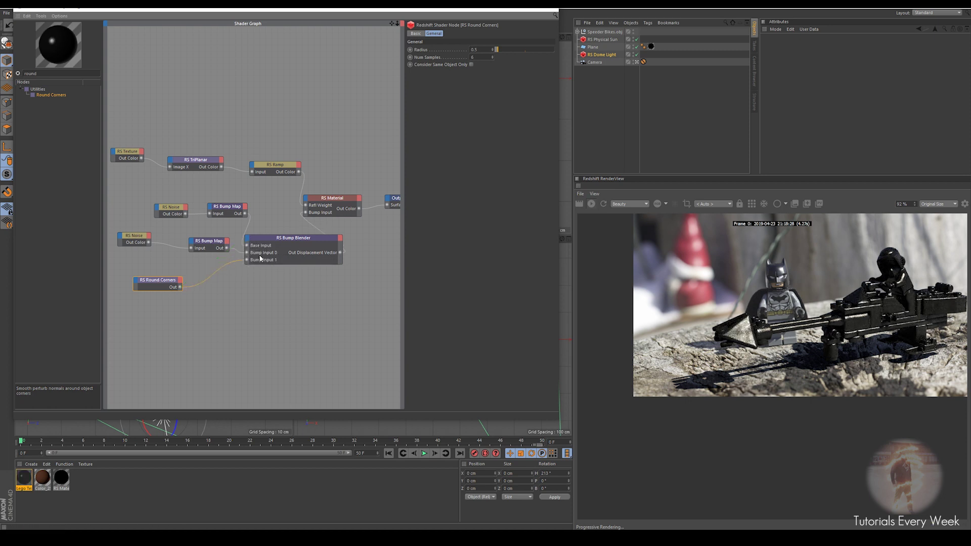
scroll(691, 332, up, 5)
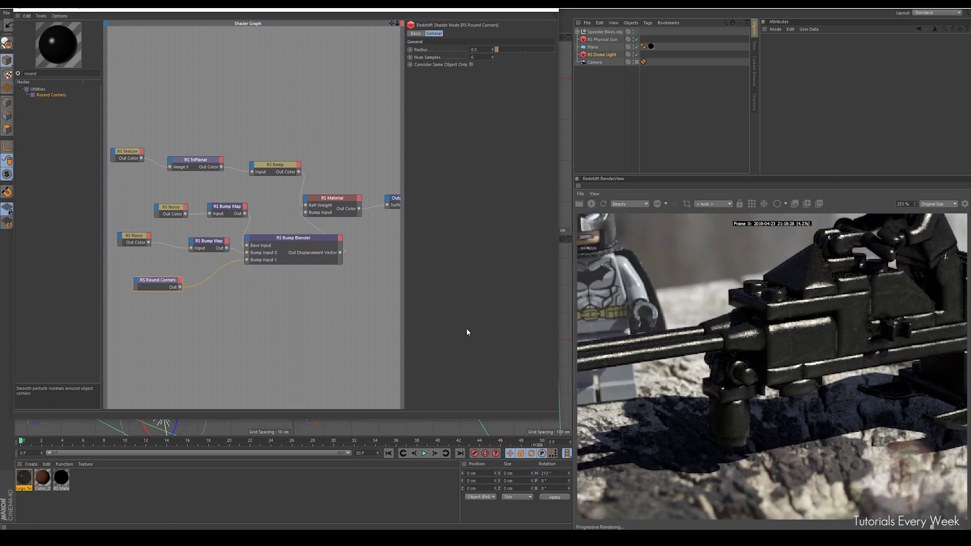
scroll(841, 310, up, 3)
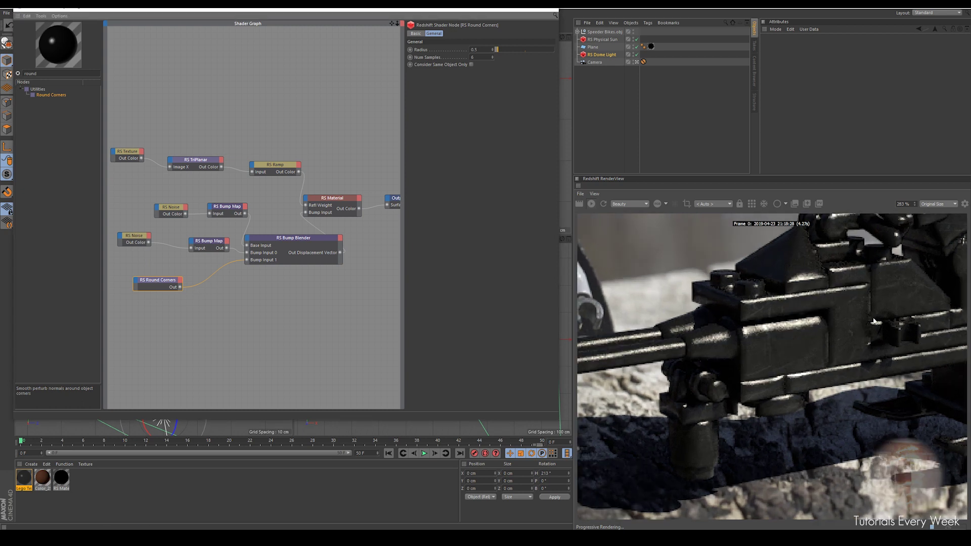
scroll(714, 266, down, 5)
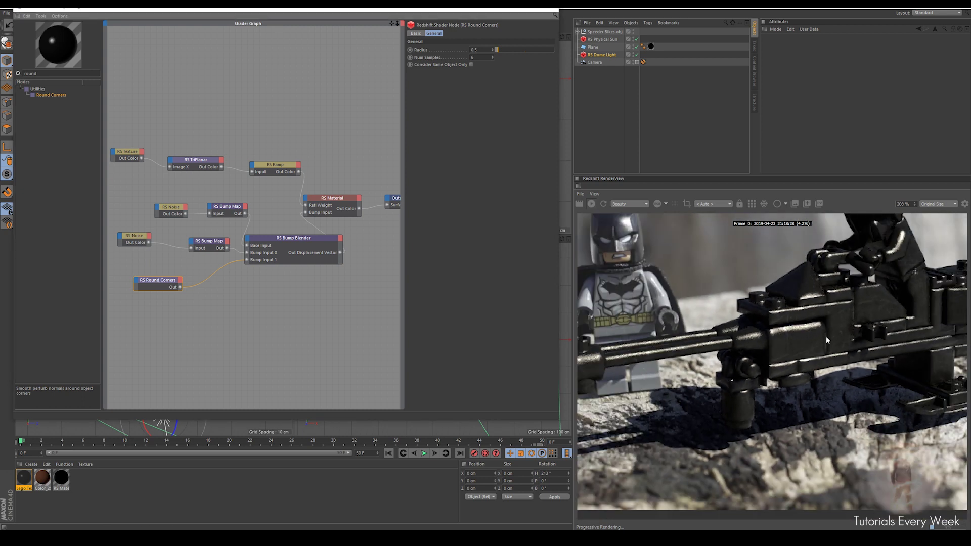
scroll(826, 336, up, 2)
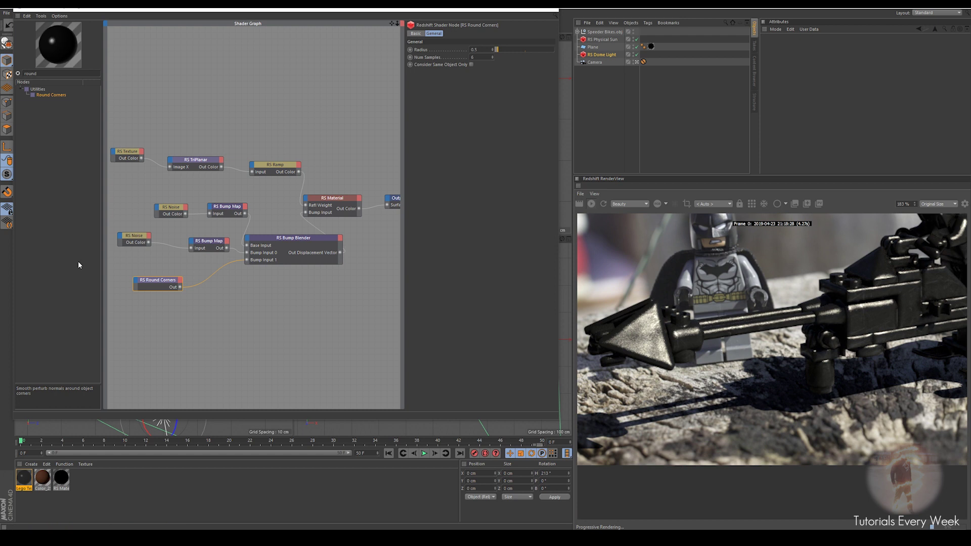
Step: Try a Round Corners Radius of 0.1 and examine the brick edges on the rendered bike up close
drag(506, 50, 436, 59)
text(.)
text(02)
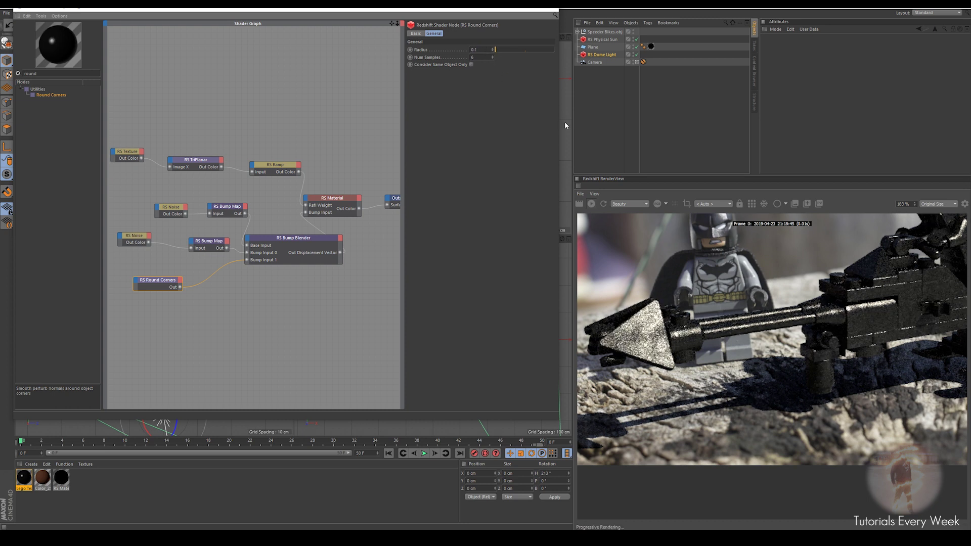
scroll(787, 344, up, 4)
scroll(794, 334, down, 2)
scroll(793, 335, up, 4)
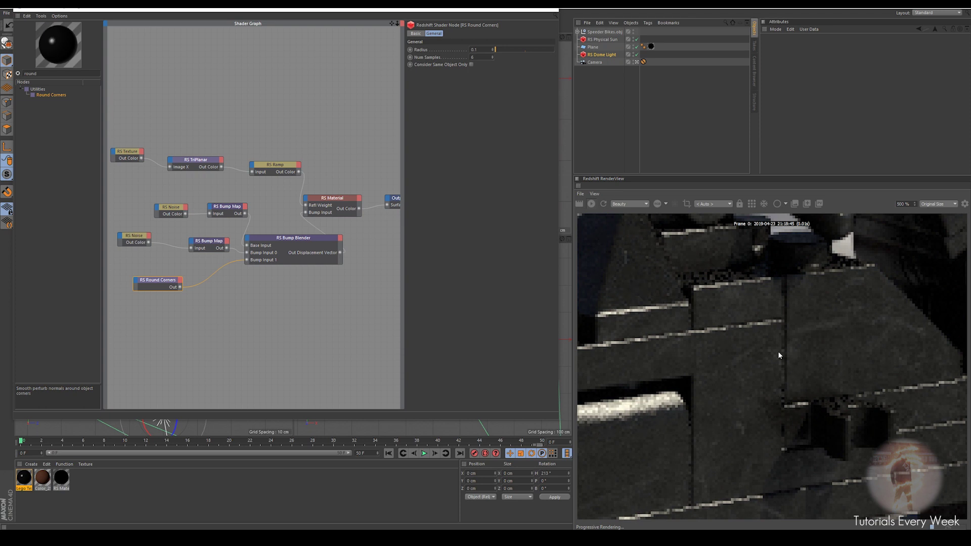
Step: Set the Round Corners Radius to 0 to compare the brick edges, and undo the change
drag(479, 50, 451, 50)
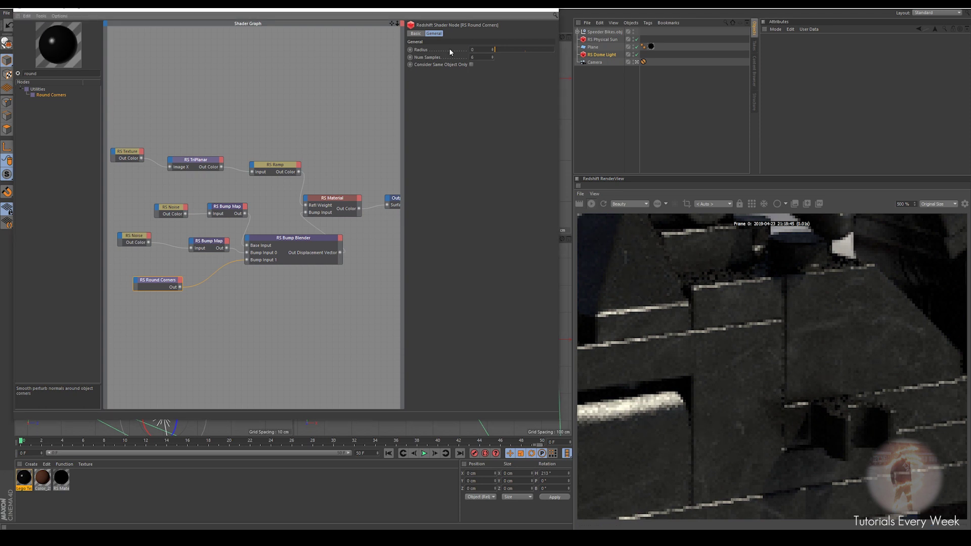
text(0)
key(Return)
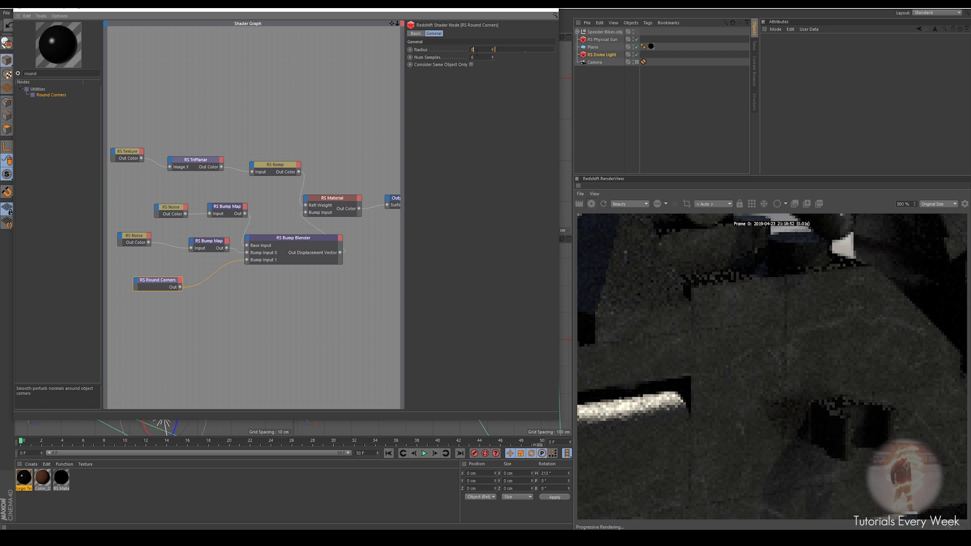
key(ctrl+z)
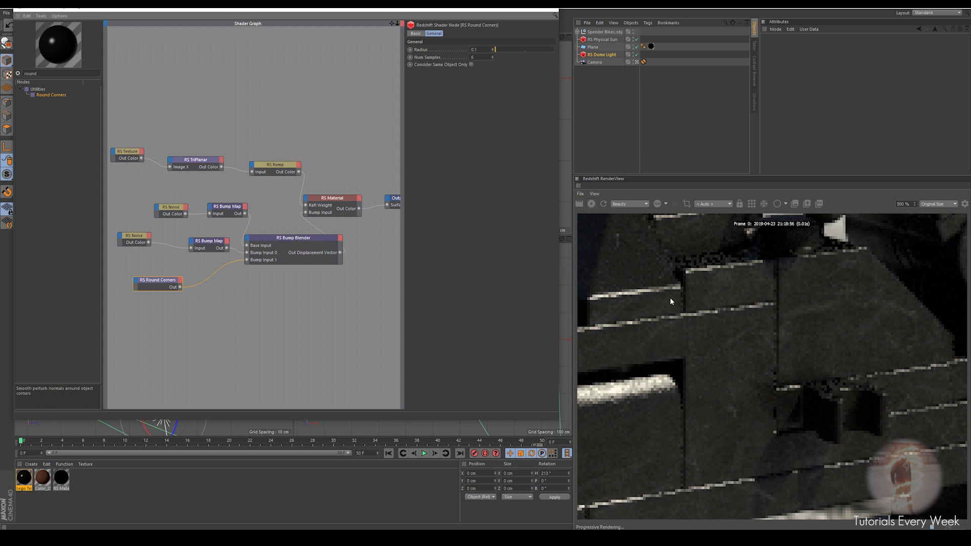
Step: Set the Round Corners Radius to 0.05 and inspect the brick edges on the rendered bike
scroll(728, 304, down, 1)
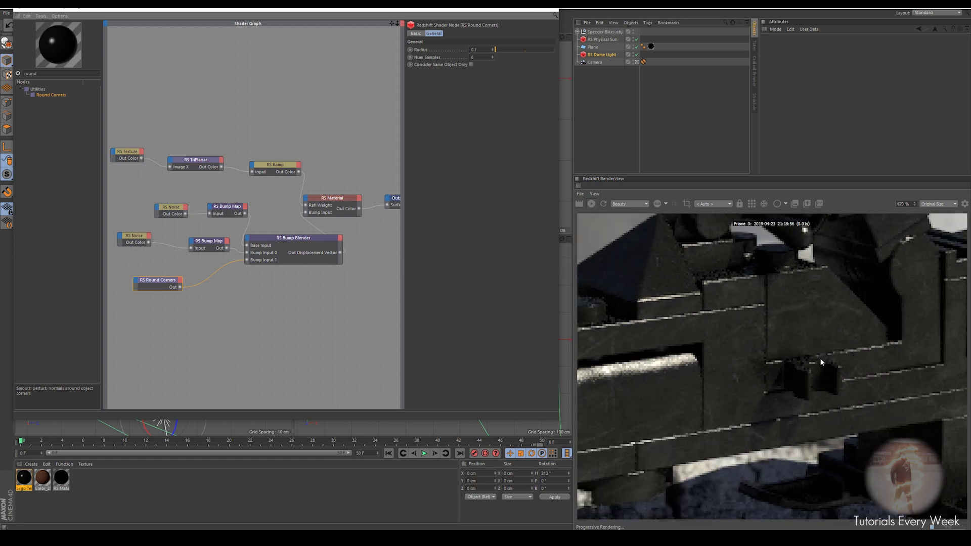
scroll(822, 362, down, 10)
scroll(769, 332, up, 8)
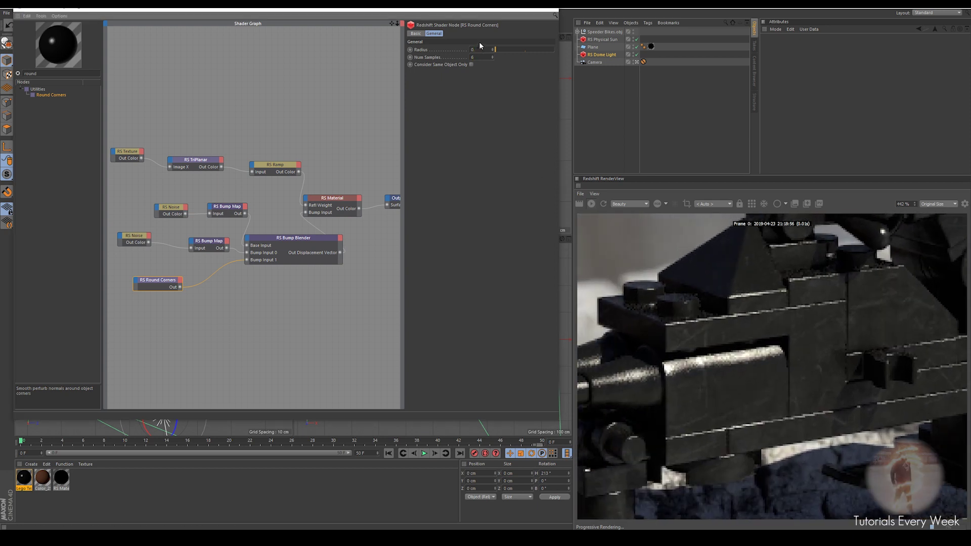
text(5)
key(Return)
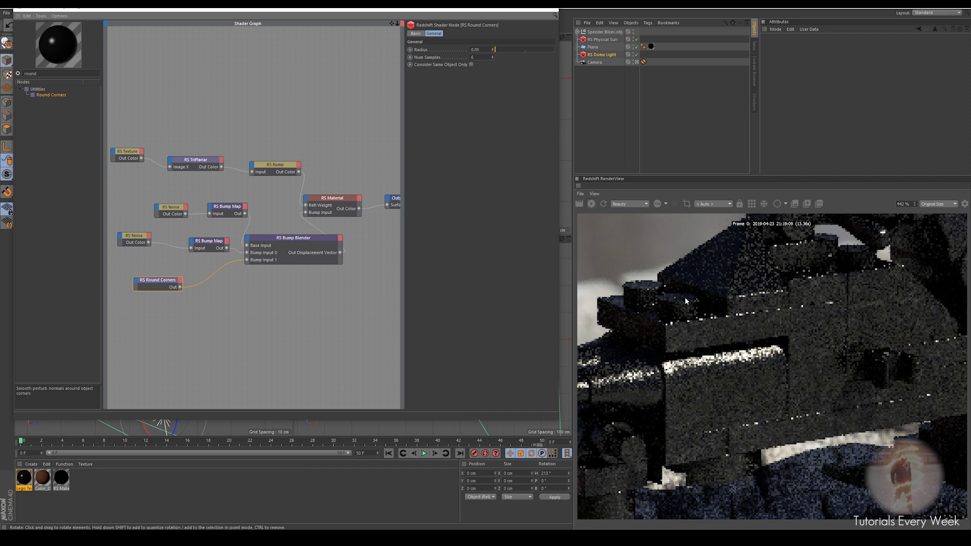
scroll(824, 378, down, 2)
scroll(825, 378, down, 5)
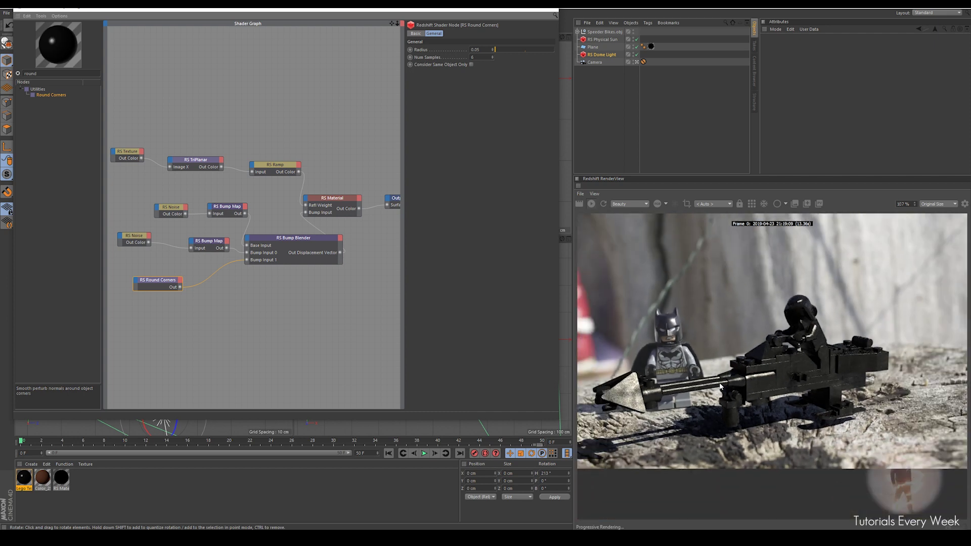
scroll(769, 356, up, 3)
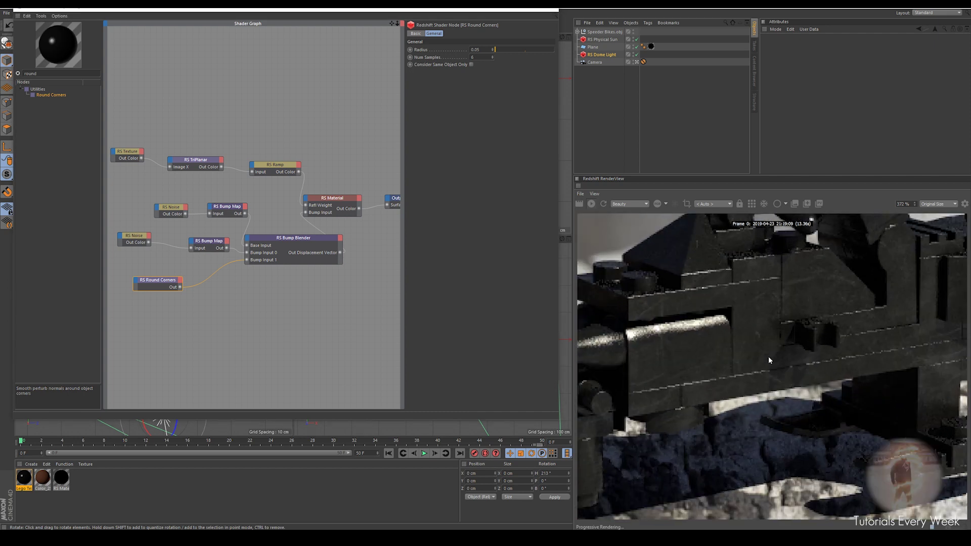
scroll(771, 352, down, 2)
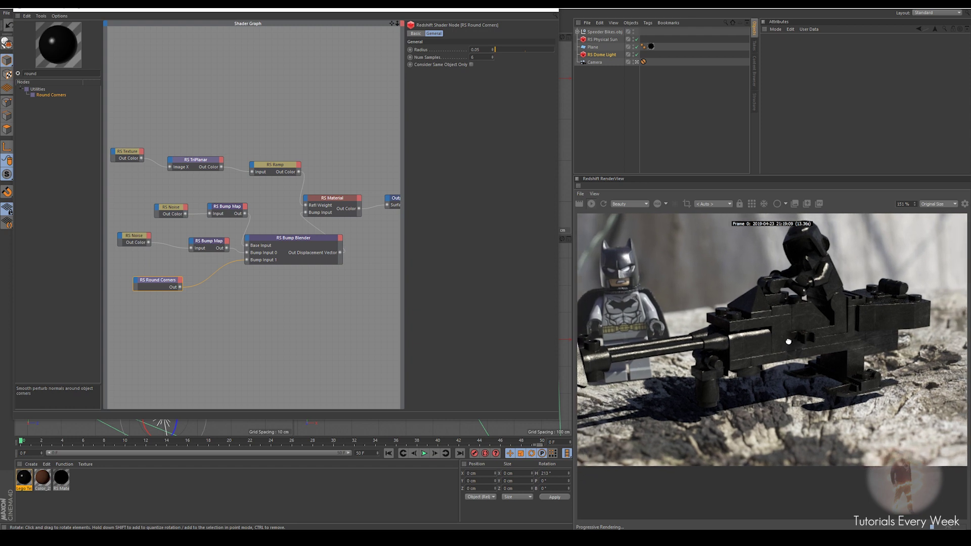
Step: Shift the Round Corners node away from the Bump Blender, add a Curvature node and connect its Out to the Output's Surface
drag(157, 280, 141, 280)
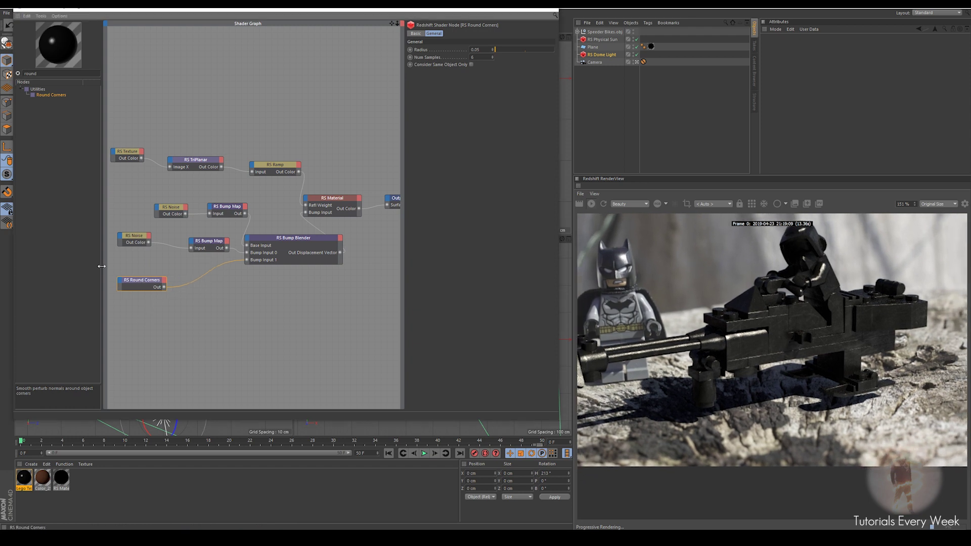
click(171, 329)
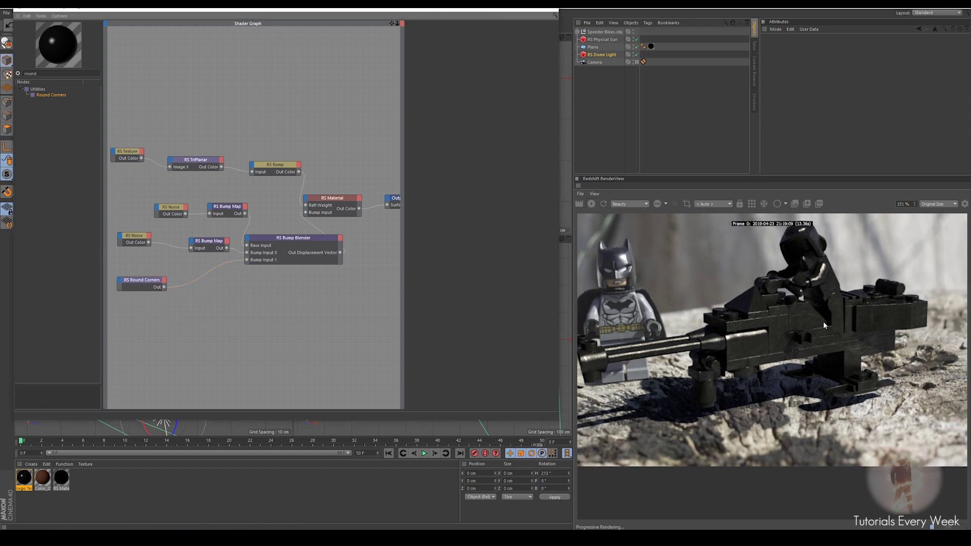
double_click(38, 75)
text(cut)
drag(51, 94, 388, 205)
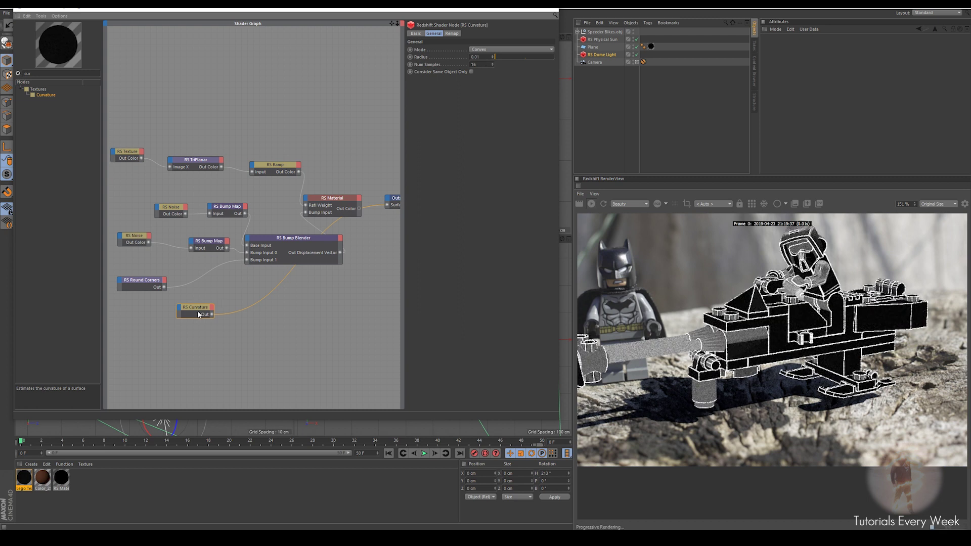
Step: Set the Curvature node's Input Range Min to 0.506 and inspect the thinned edge lines on the rendered bike
click(453, 34)
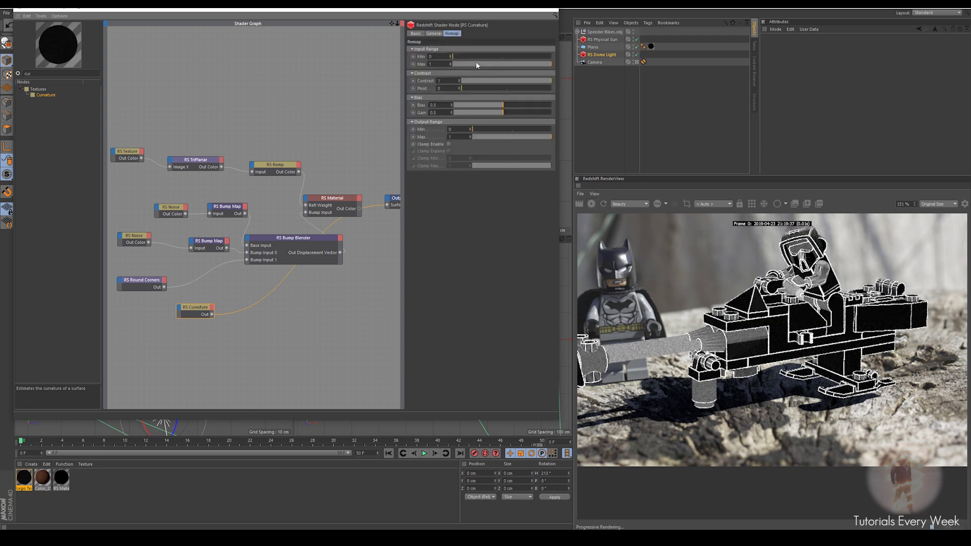
drag(465, 59, 504, 59)
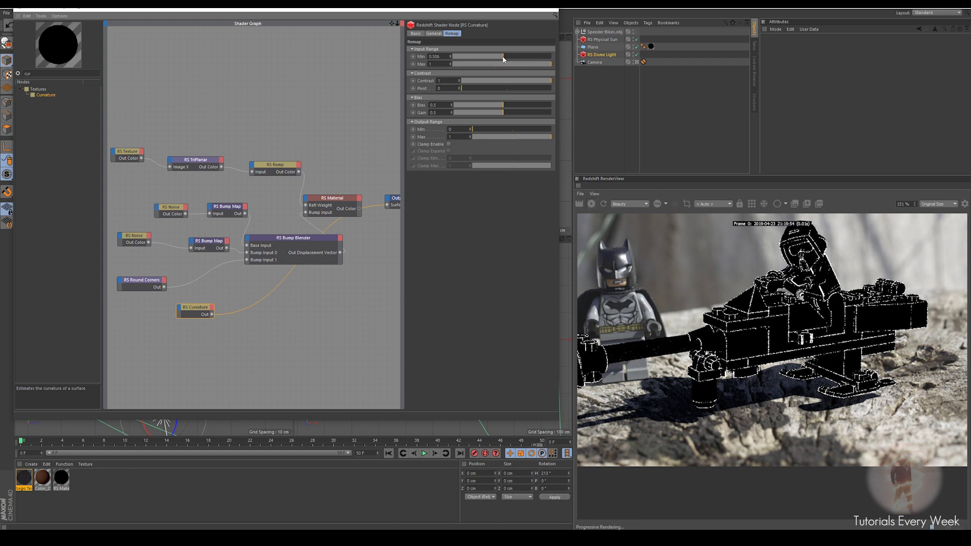
scroll(792, 331, down, 1)
scroll(792, 332, up, 3)
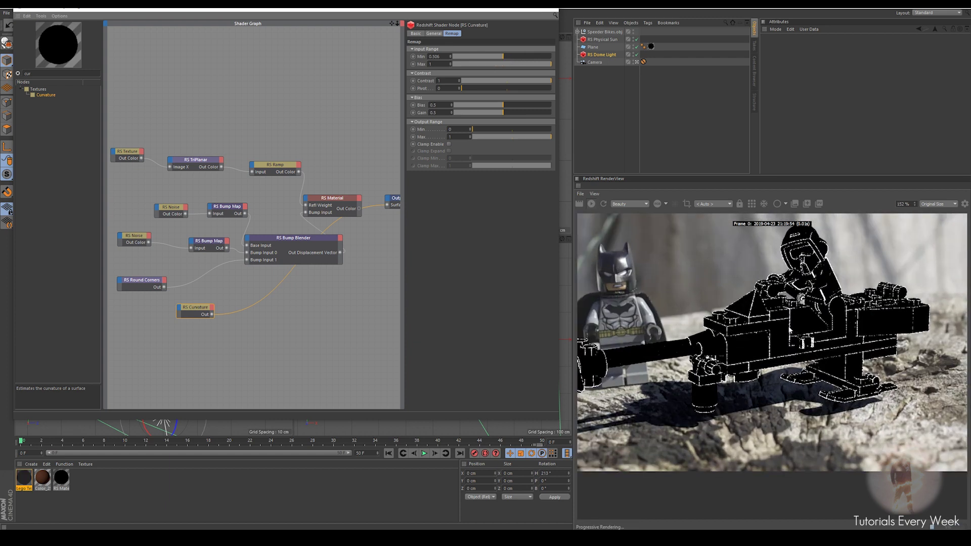
scroll(807, 326, up, 1)
scroll(807, 326, down, 5)
scroll(807, 326, up, 3)
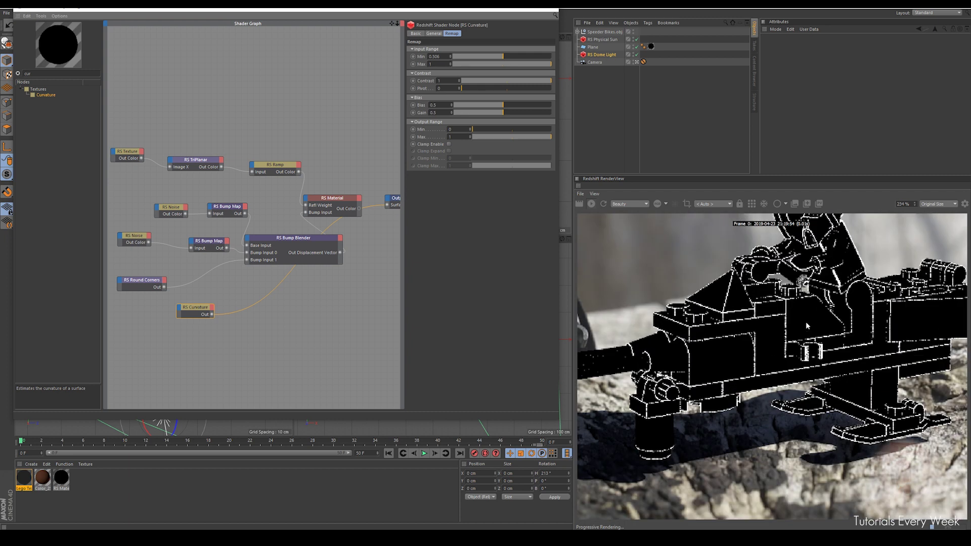
scroll(807, 326, down, 2)
Step: Move the Curvature node under the Round Corners node and check the edge mask on the whole rendered bike
drag(195, 311, 166, 319)
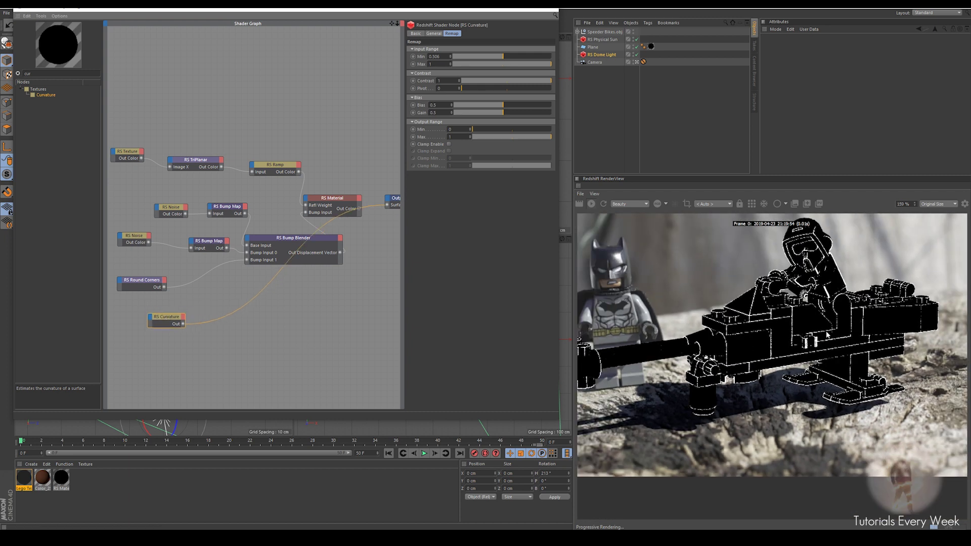
scroll(819, 336, down, 3)
scroll(819, 336, up, 2)
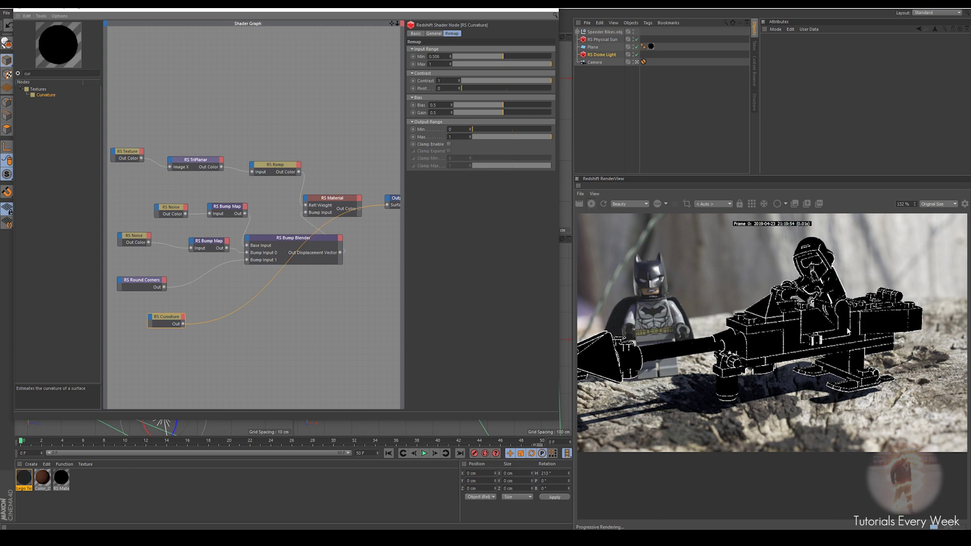
scroll(848, 331, up, 1)
Step: Detach the Curvature node from the Output and reconnect its Out to the Output's Surface
drag(39, 75, 7, 76)
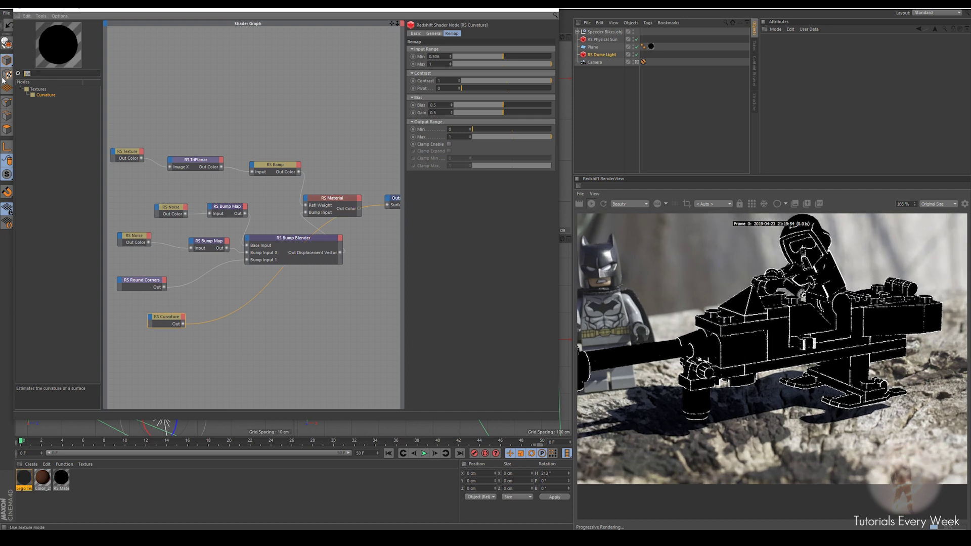
click(240, 308)
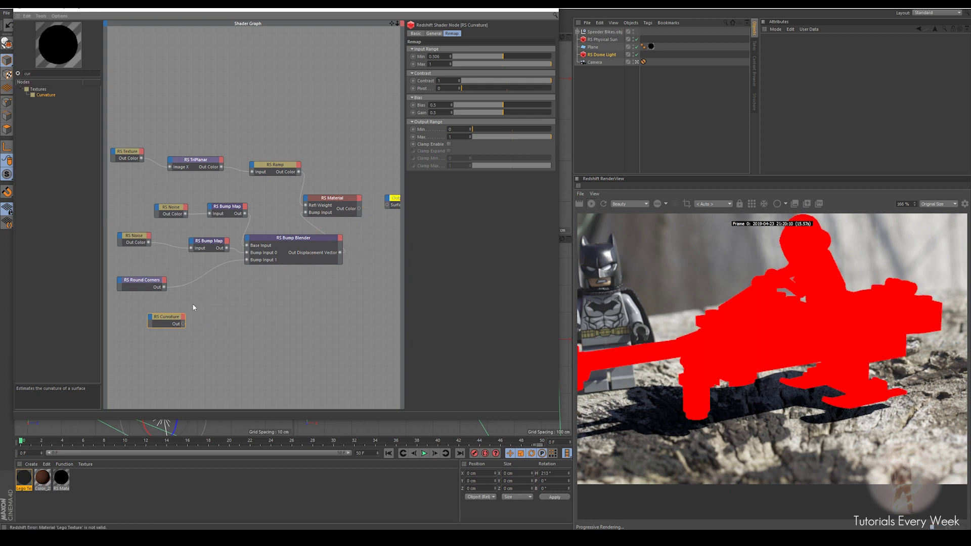
drag(183, 324, 388, 205)
Step: Search the shader node library for a Noise node
click(134, 236)
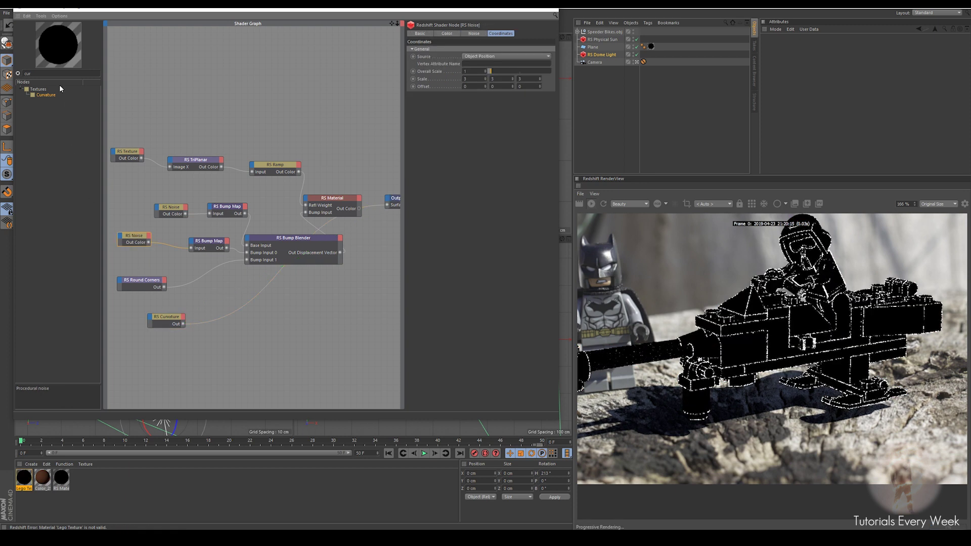
text(noise)
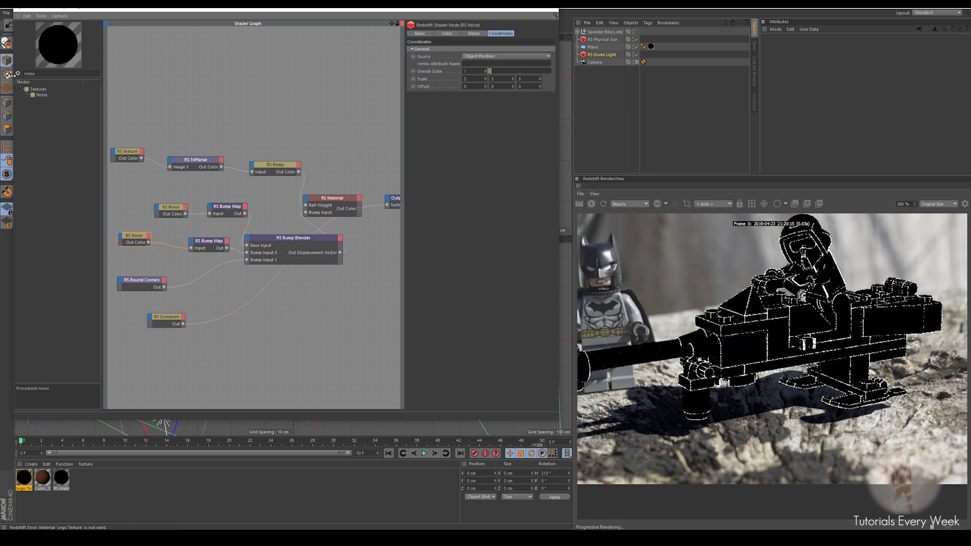
Step: Add Noise and Color Composite nodes, feeding the Curvature into the composite's Base Color and the new noise into the Output
drag(42, 95, 180, 355)
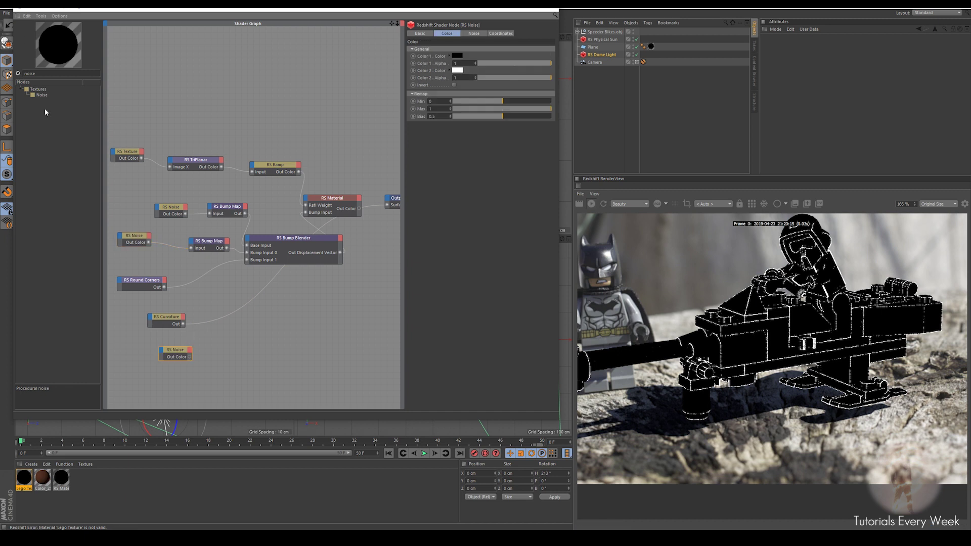
text(color comp)
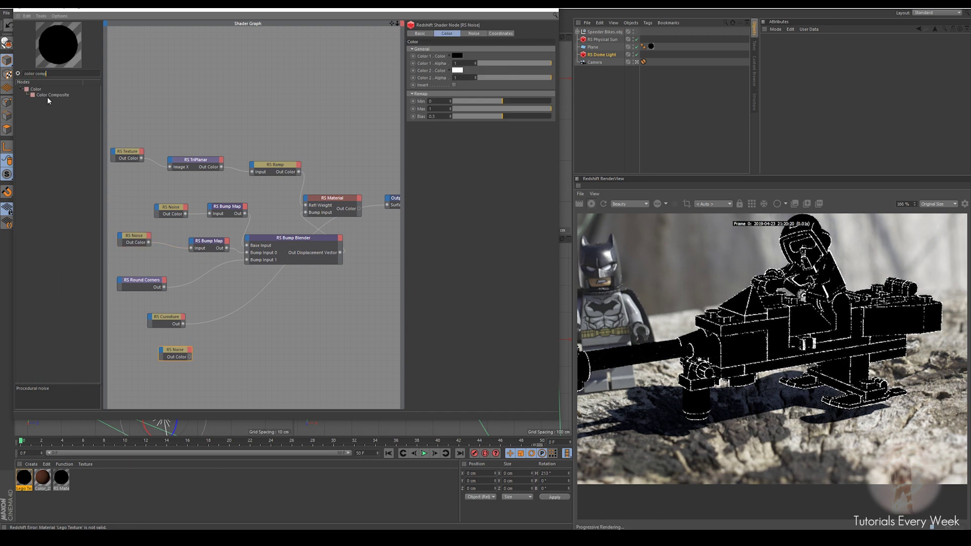
drag(47, 96, 213, 338)
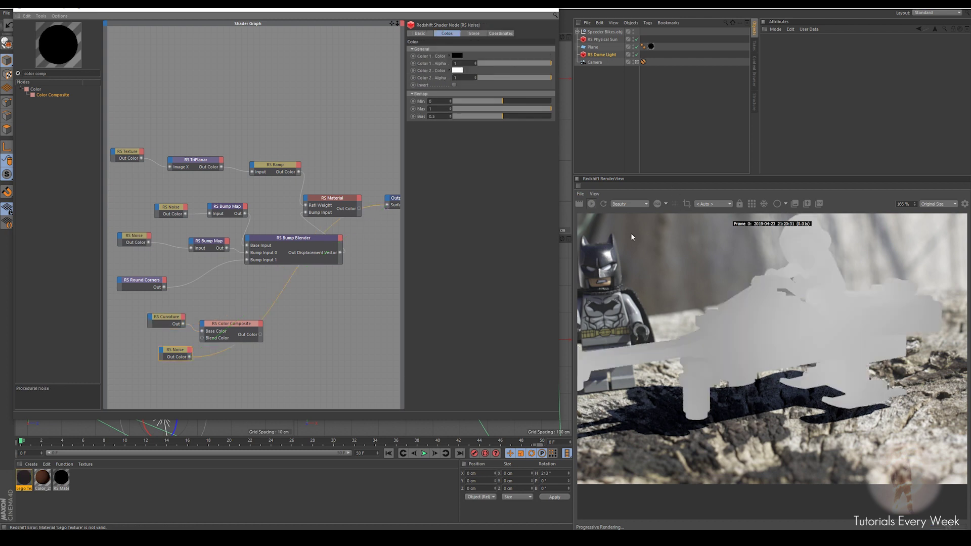
Step: Raise the new noise's Overall Scale coordinate to about 2.76
click(471, 33)
click(497, 34)
drag(487, 72, 498, 74)
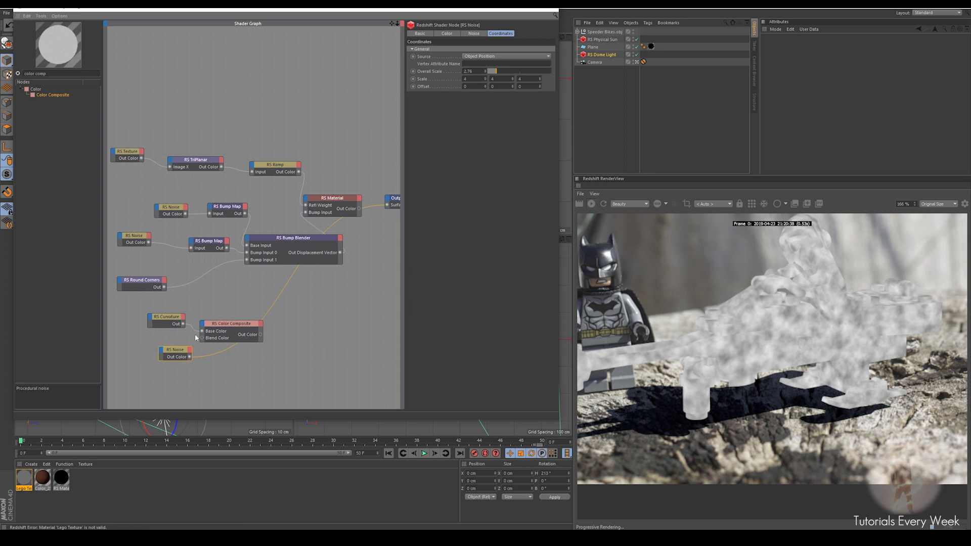
Step: Connect the new noise to the composite's Blend Color and route the Color Composite to the Output's Surface
drag(193, 360, 172, 356)
drag(202, 340, 202, 338)
drag(332, 275, 390, 207)
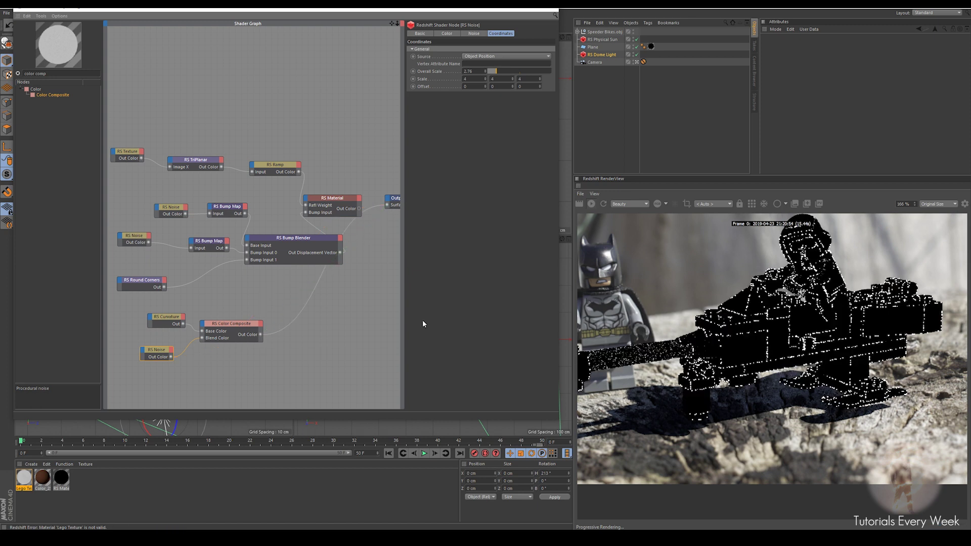
Step: Set the Color Composite node's Composite Mode to Multiply
click(222, 327)
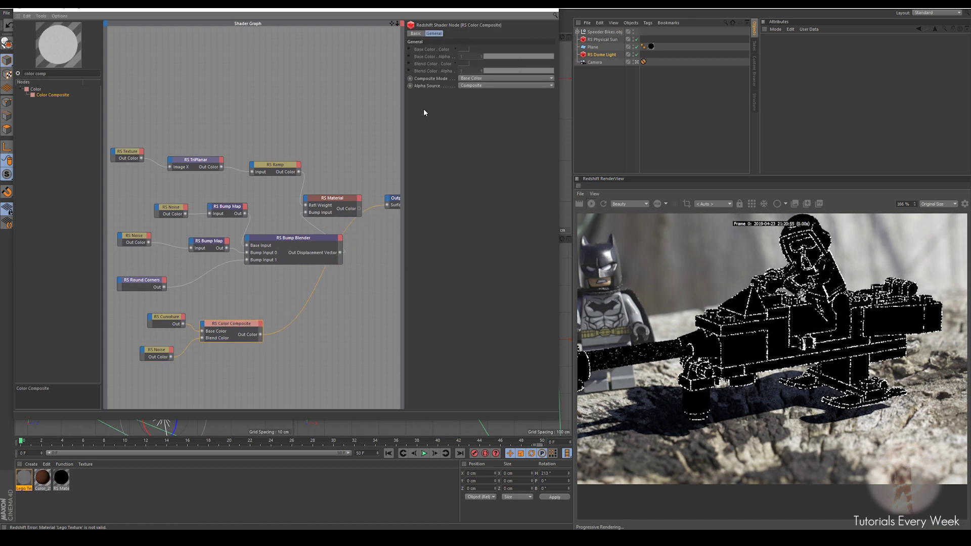
click(483, 78)
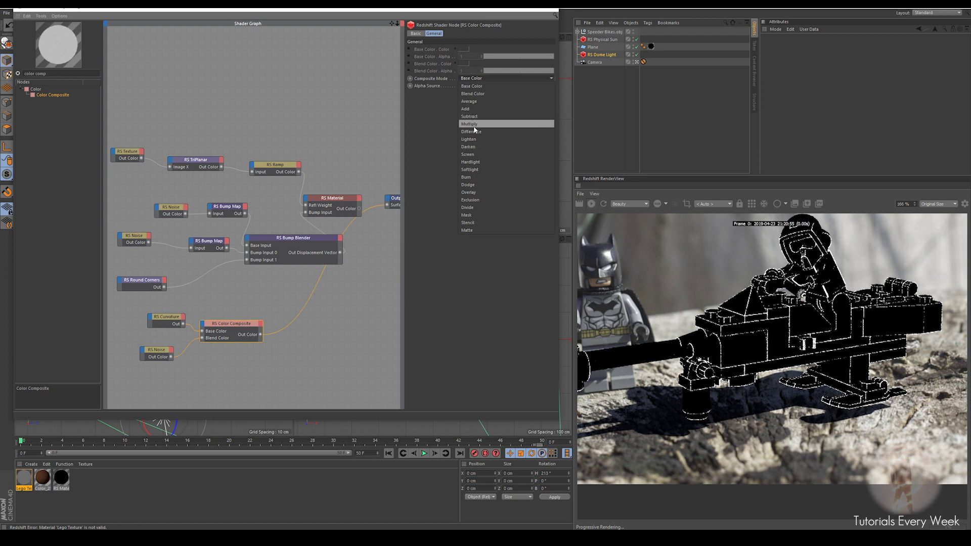
click(474, 125)
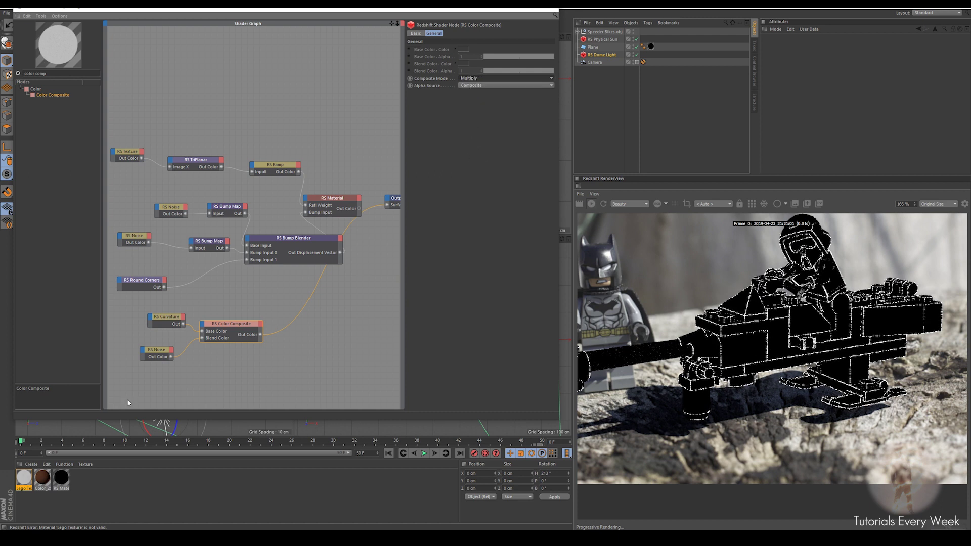
Step: Insert a Ramp node between the new noise and the composite's Blend Color, making room by shifting the noise aside
drag(157, 350, 129, 350)
drag(50, 74, 3, 77)
text(ramp)
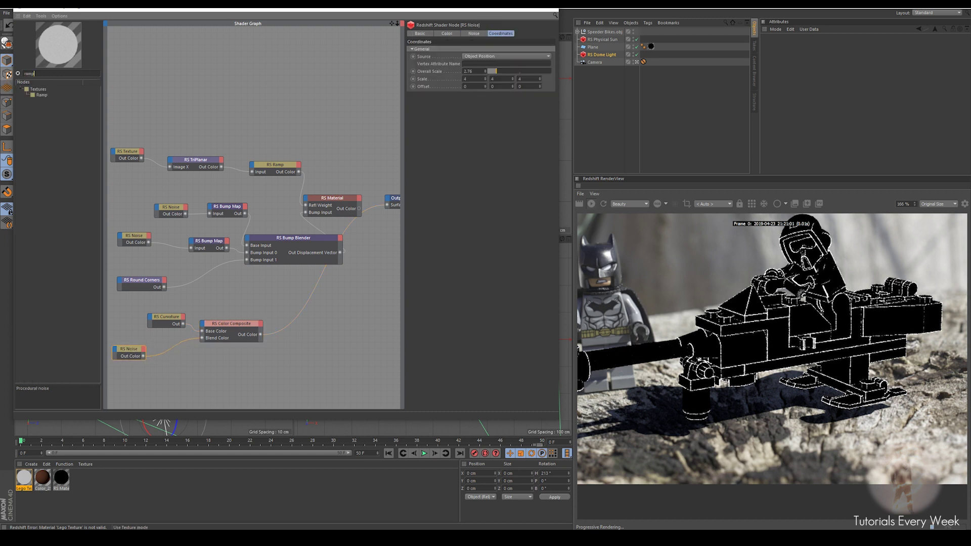
drag(45, 94, 170, 347)
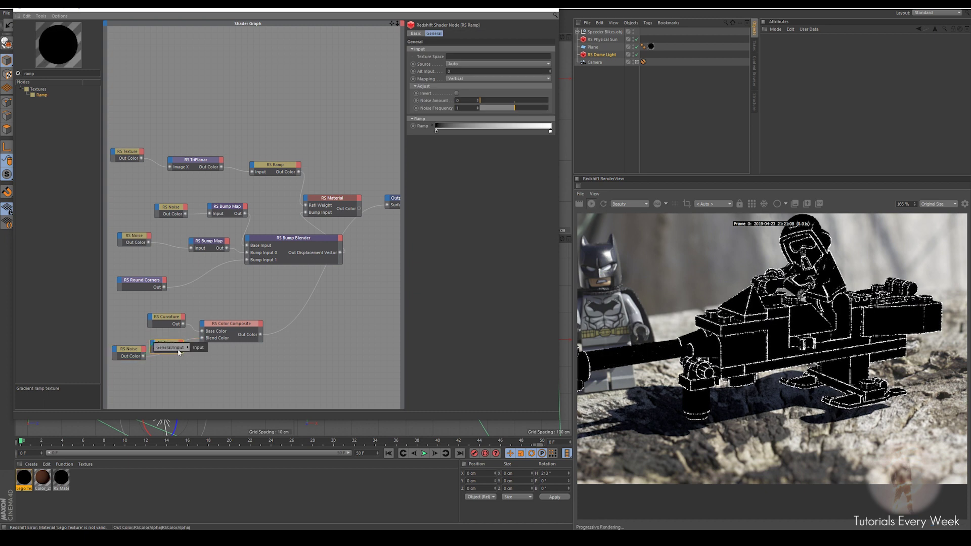
drag(151, 344, 151, 345)
click(190, 348)
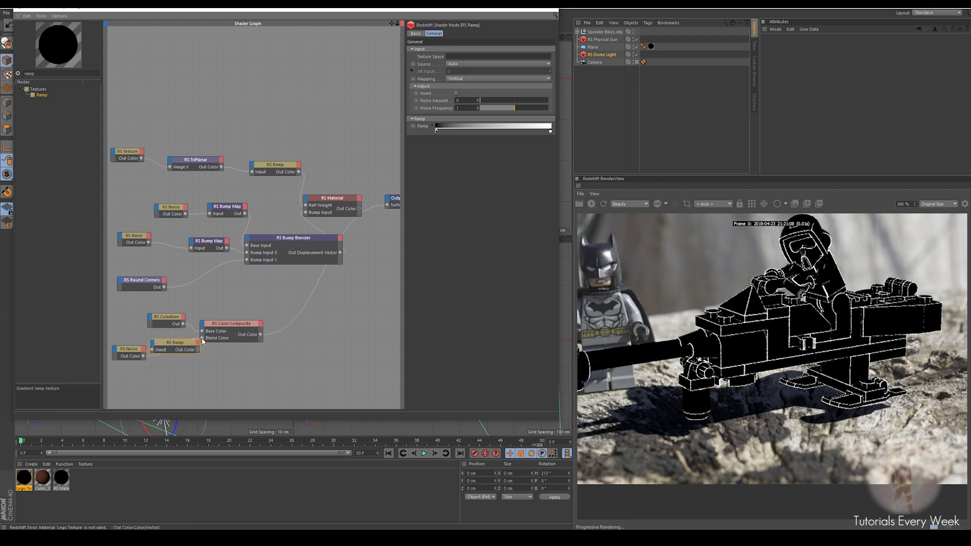
drag(167, 347, 146, 348)
Step: Set the new ramp's Source to Alt and move its black knot slightly past the middle of the gradient
click(458, 65)
click(501, 73)
drag(436, 131, 503, 131)
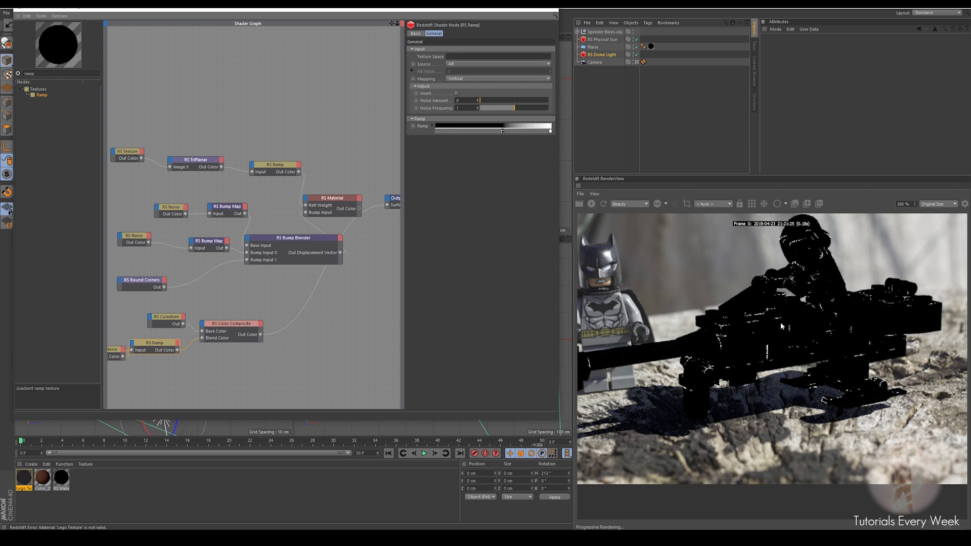
scroll(738, 361, up, 5)
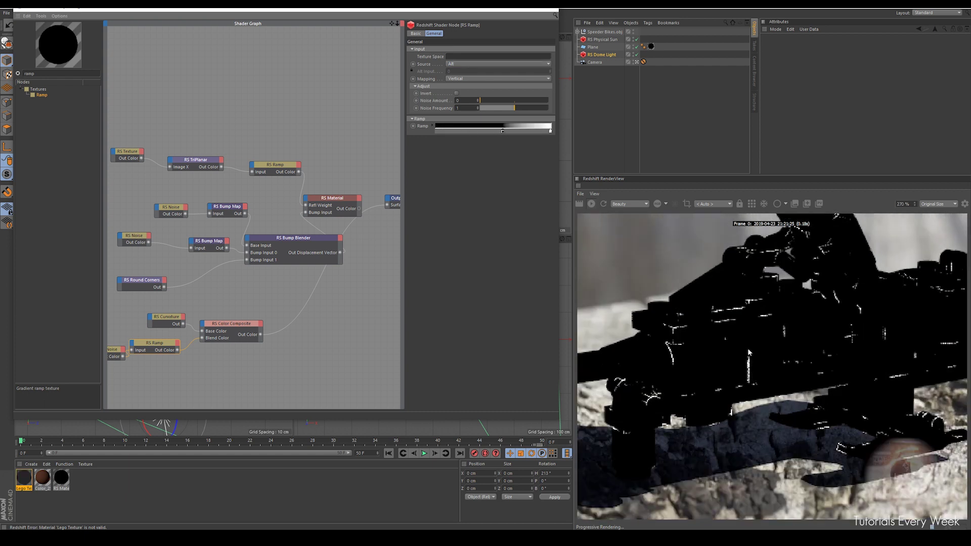
scroll(772, 305, down, 5)
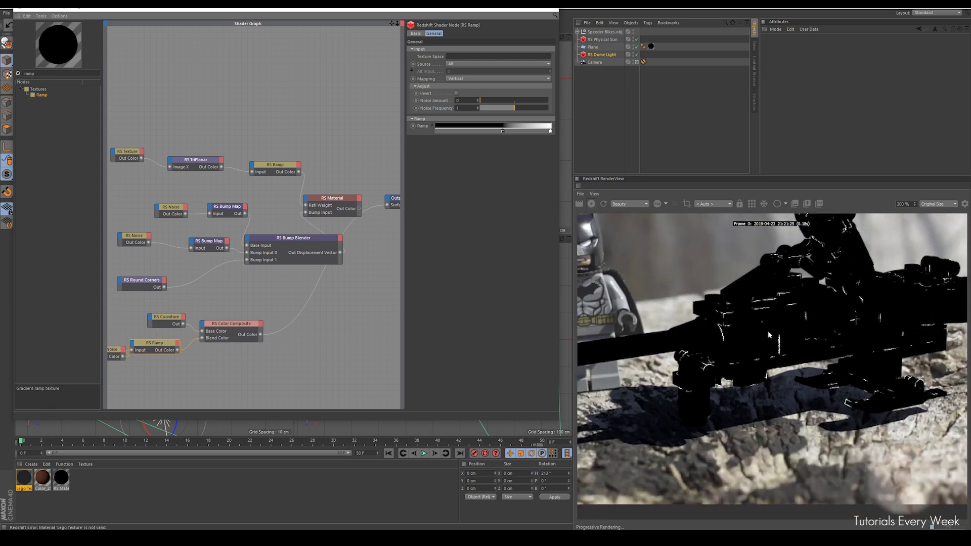
Step: Fine-tune the ramp's black knot to about 55% of the gradient, comparing the mask on the speeder bike in the render
drag(503, 133, 489, 129)
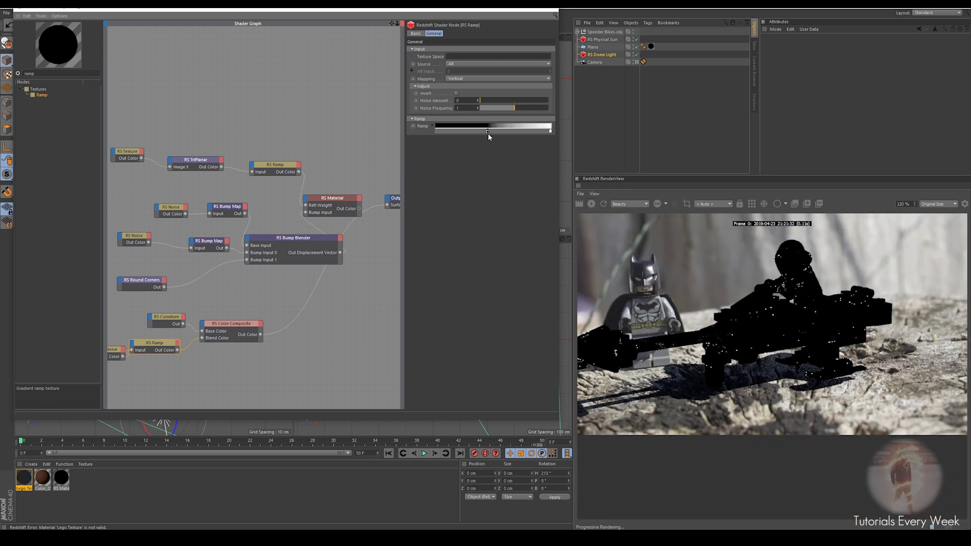
scroll(763, 289, up, 6)
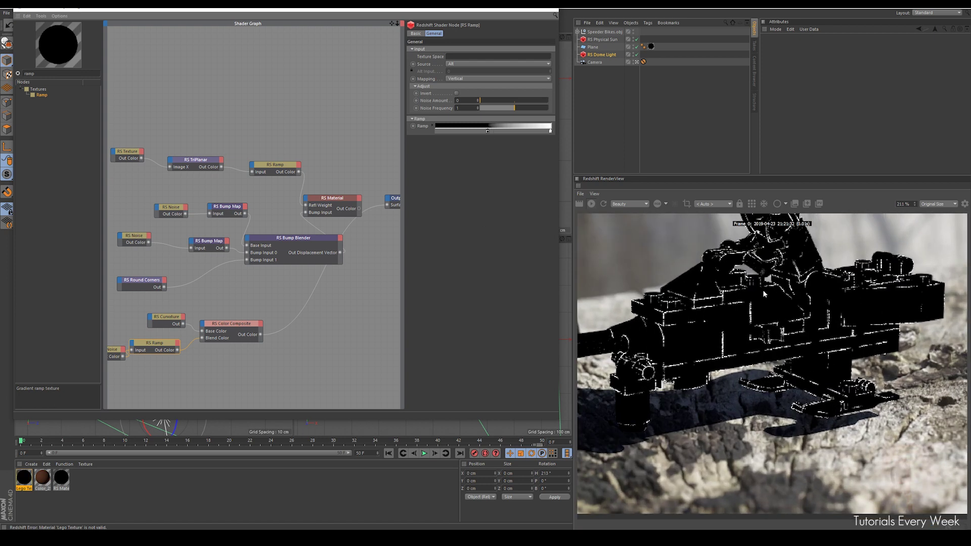
scroll(839, 327, down, 2)
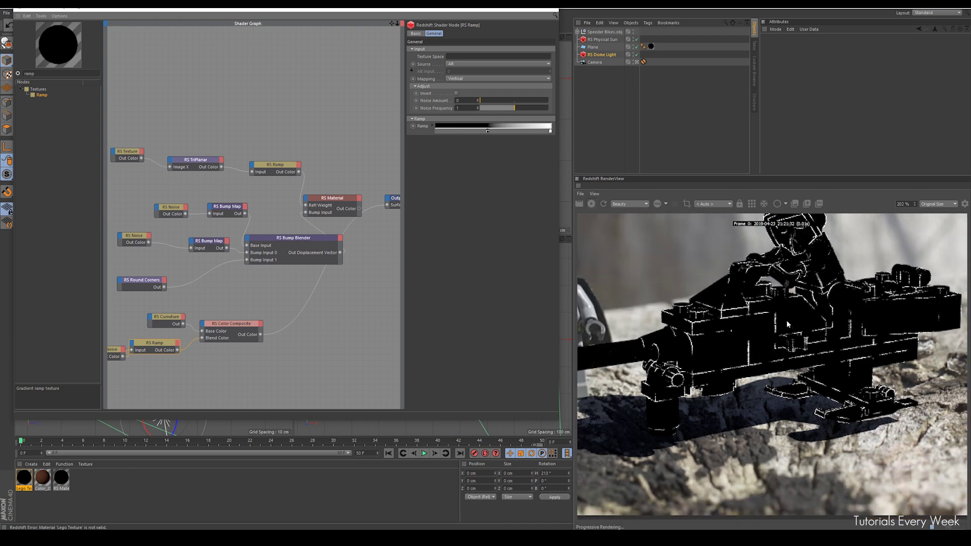
drag(487, 129, 499, 130)
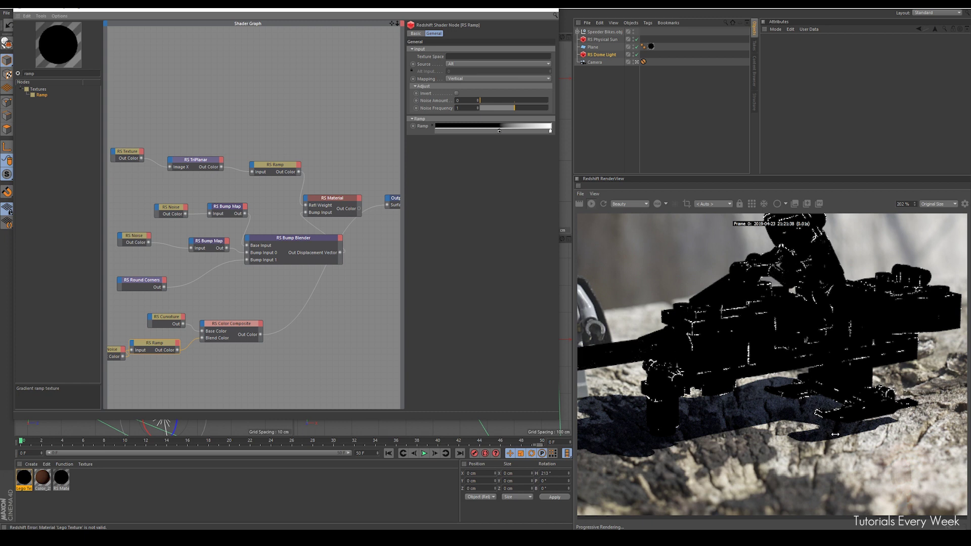
Step: Examine the broken-up edge mask across the rendered speeder bike at different magnifications
scroll(781, 357, down, 2)
scroll(757, 340, up, 2)
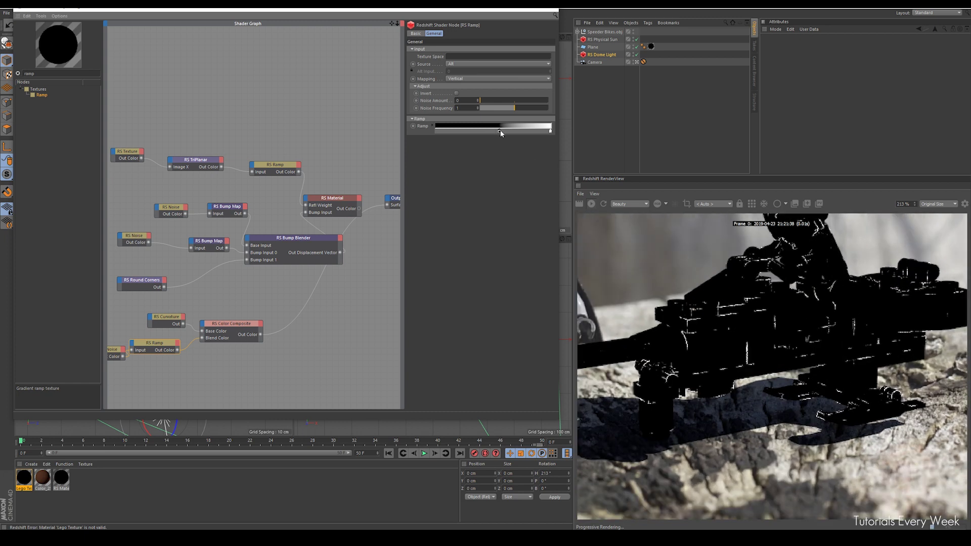
scroll(691, 276, down, 2)
scroll(691, 275, up, 2)
scroll(698, 321, down, 3)
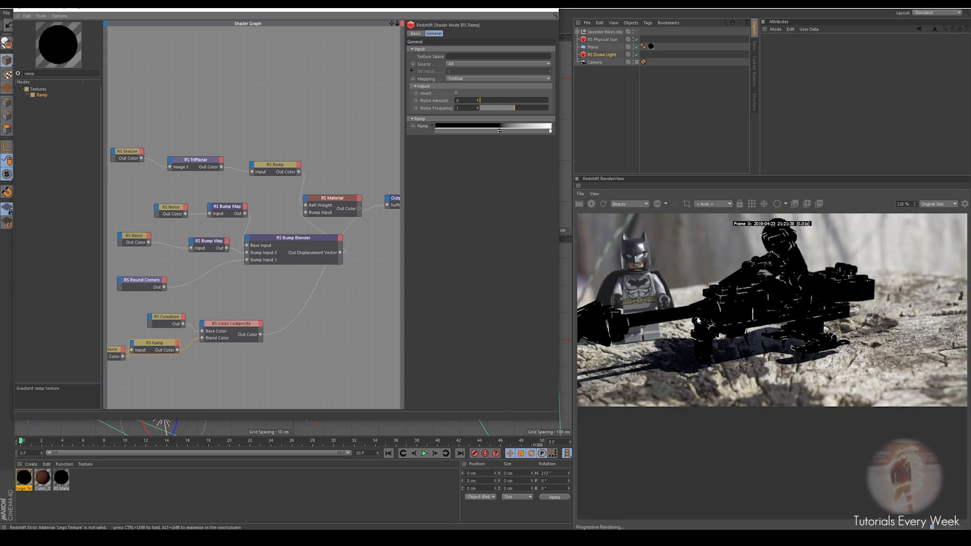
scroll(615, 325, up, 3)
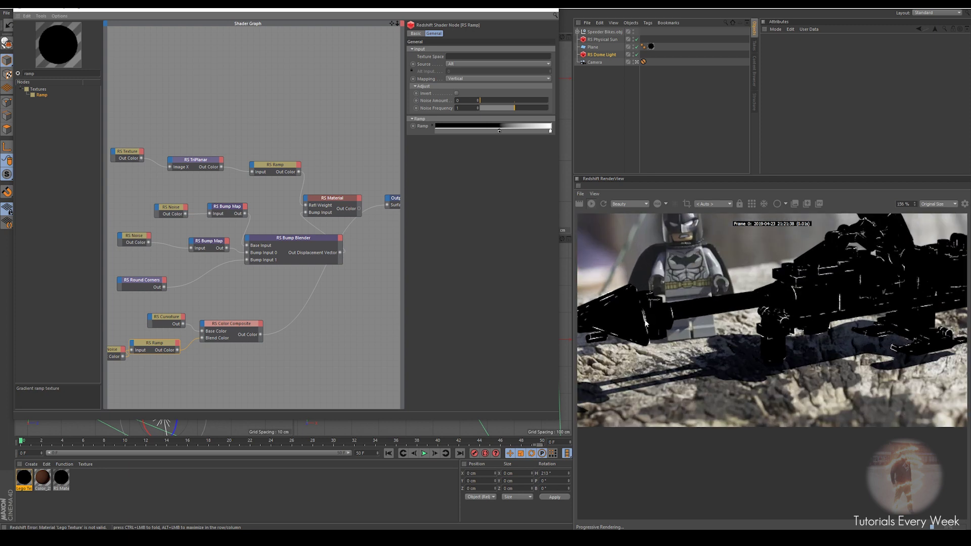
middle_drag(780, 287, 743, 323)
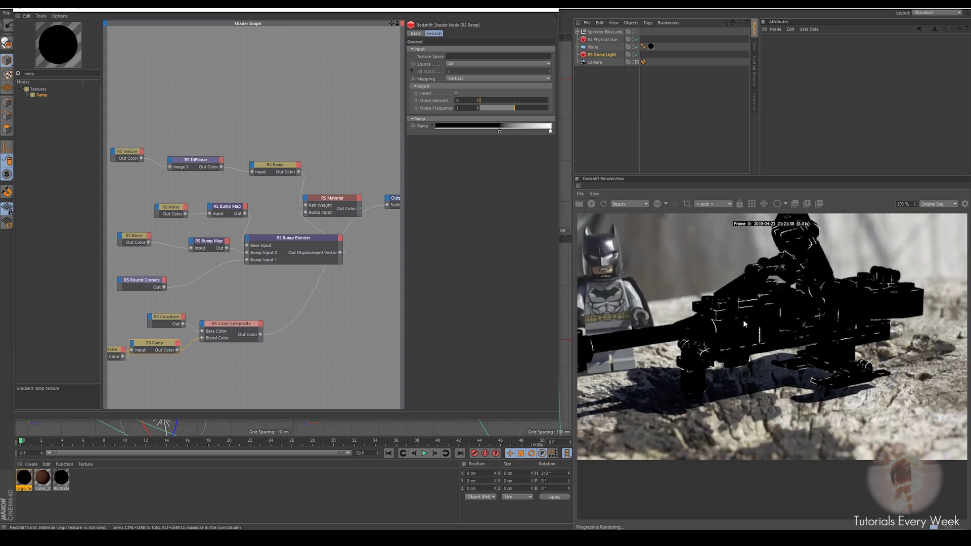
click(312, 271)
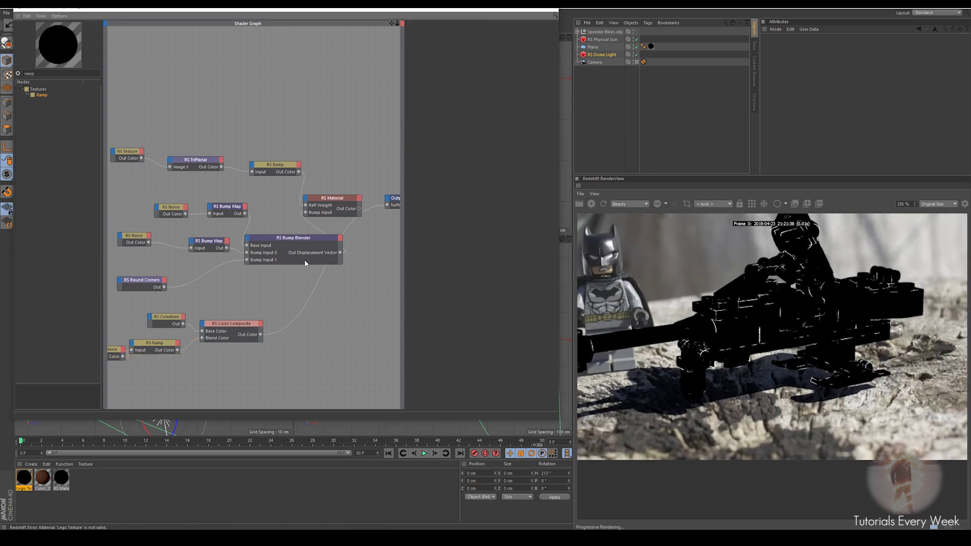
Step: Duplicate the connected Texture and TriPlanar nodes and place the copies below the Color Composite
drag(165, 320, 156, 319)
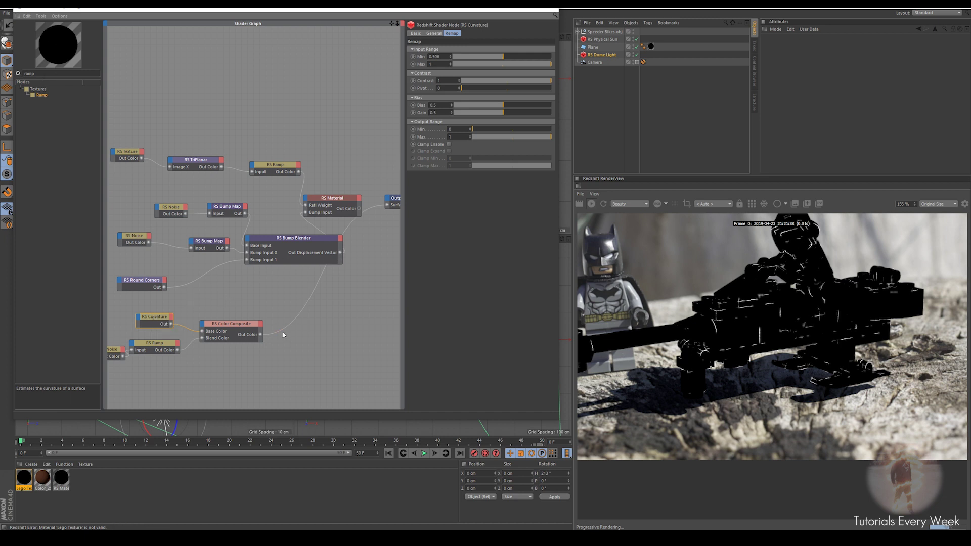
click(226, 291)
middle_drag(123, 165, 151, 135)
drag(141, 109, 223, 143)
key(ctrl+c)
key(ctrl+v)
drag(162, 127, 236, 352)
middle_drag(349, 315, 277, 308)
click(349, 318)
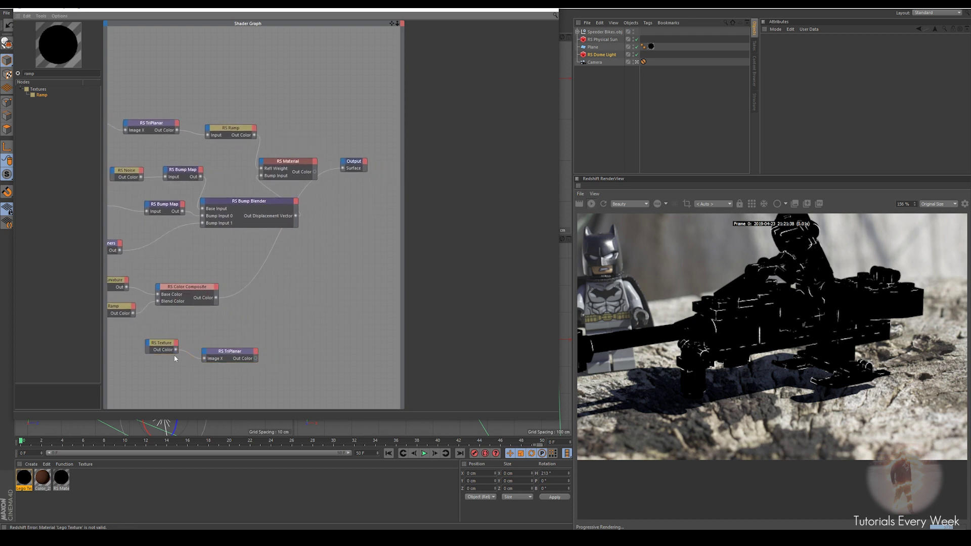
Step: Connect the copied TriPlanar to the Output's Surface and set its scale to 0.5 on all three axes
drag(256, 359, 344, 169)
click(161, 346)
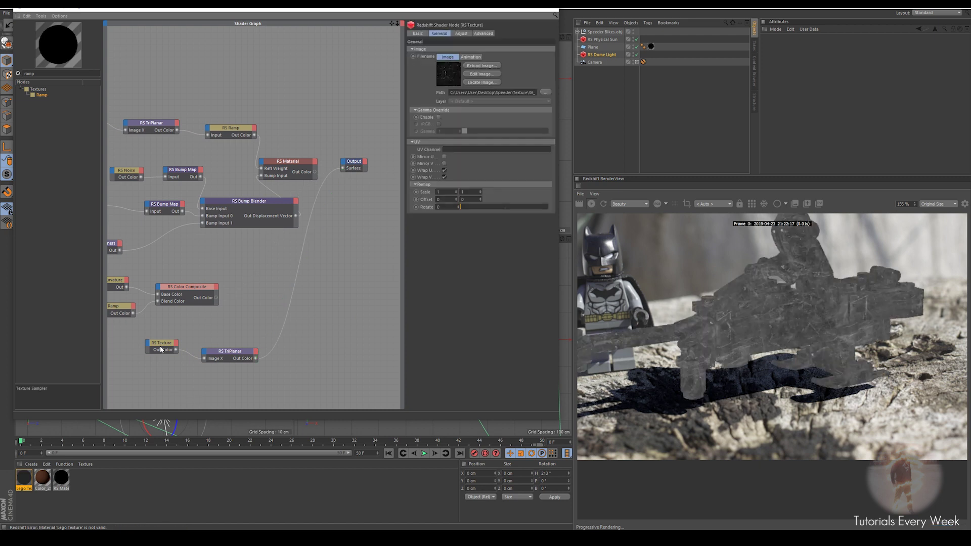
click(223, 354)
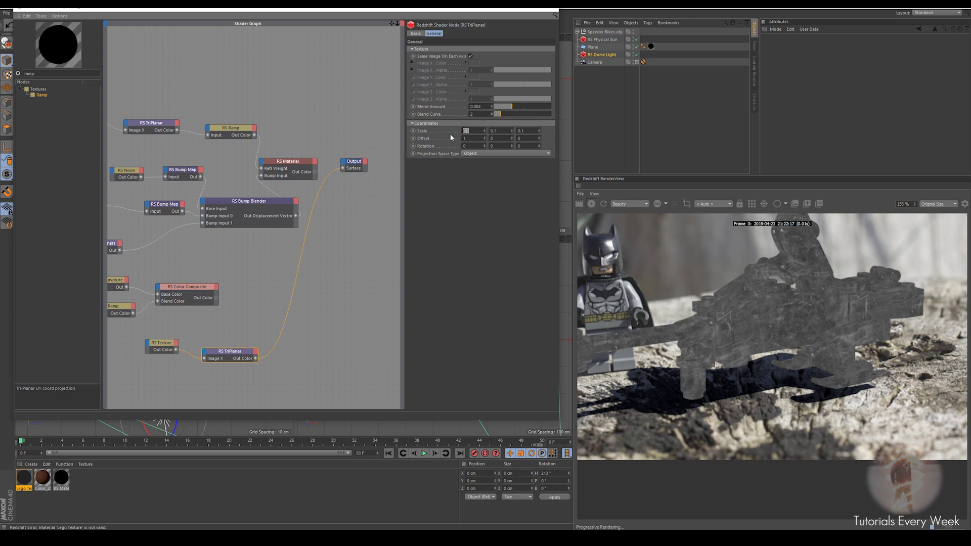
text(.5)
key(Tab)
text(.5)
key(Return)
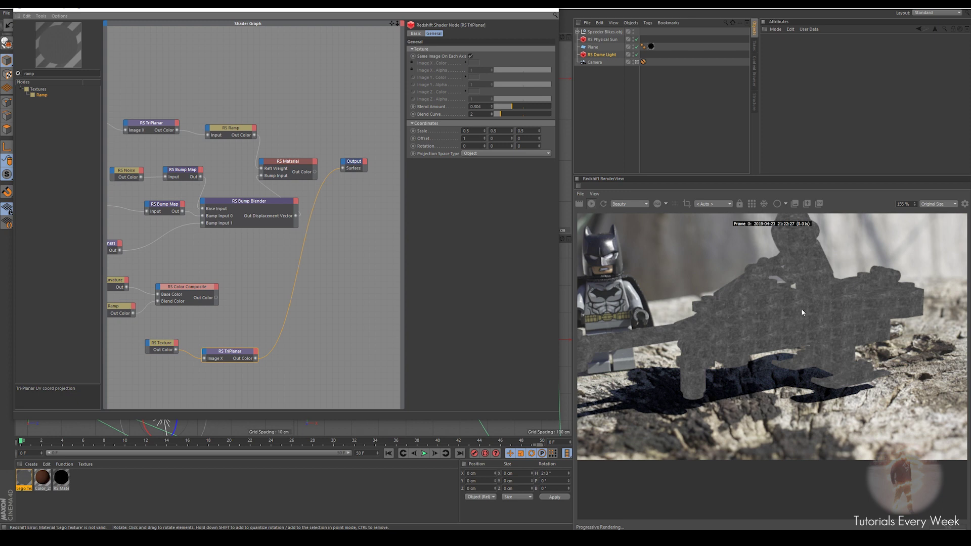
drag(235, 349, 226, 337)
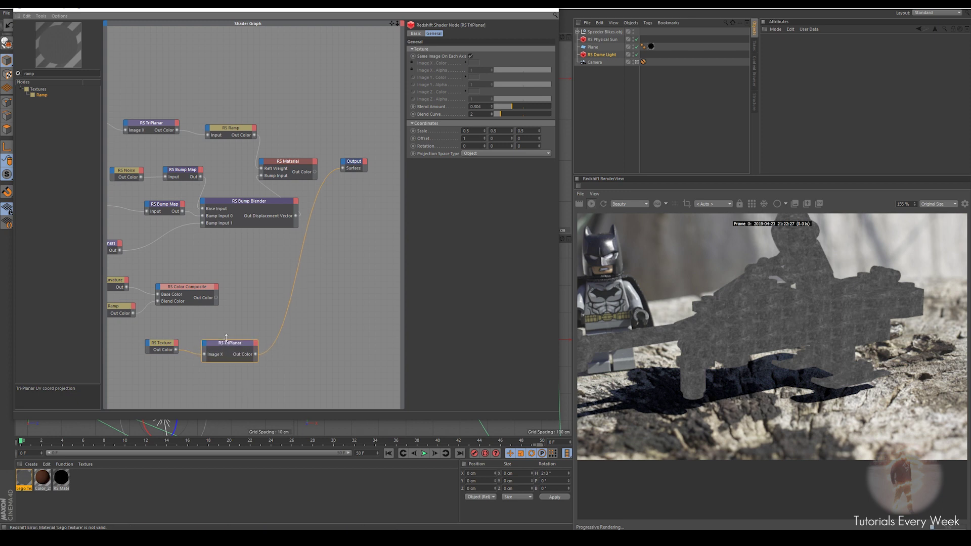
Step: Add a Bump Map node fed by the copied TriPlanar and connect it to the Bump Blender's Bump Input 2
click(214, 274)
drag(36, 73, 10, 74)
text(bim,p)
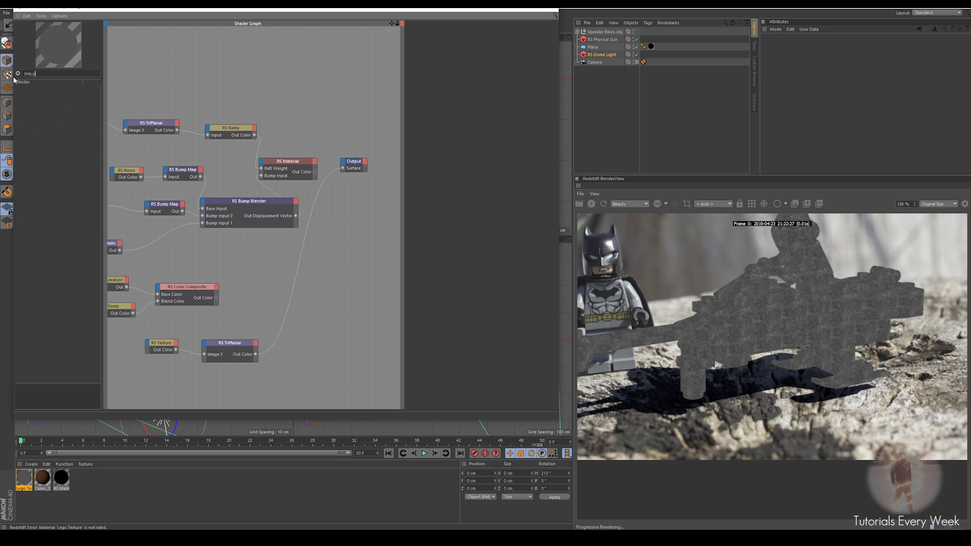
key(BackSpace)
text(um)
key(BackSpace)
key(BackSpace)
text(ump)
drag(53, 106, 240, 231)
click(263, 317)
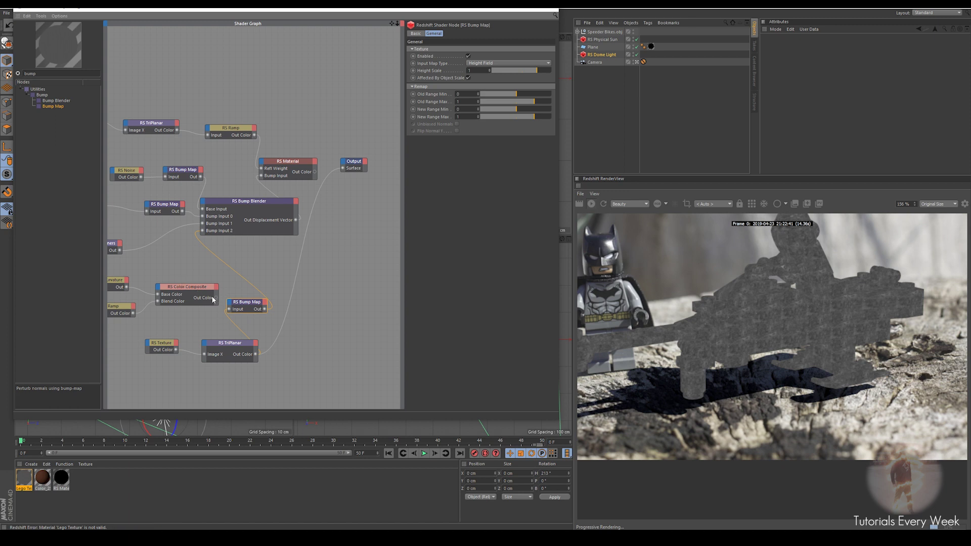
Step: Connect the Color Composite to the Bump Blender's Bump Weight 2 and the RS Material back to the Output's Surface
drag(216, 297, 222, 239)
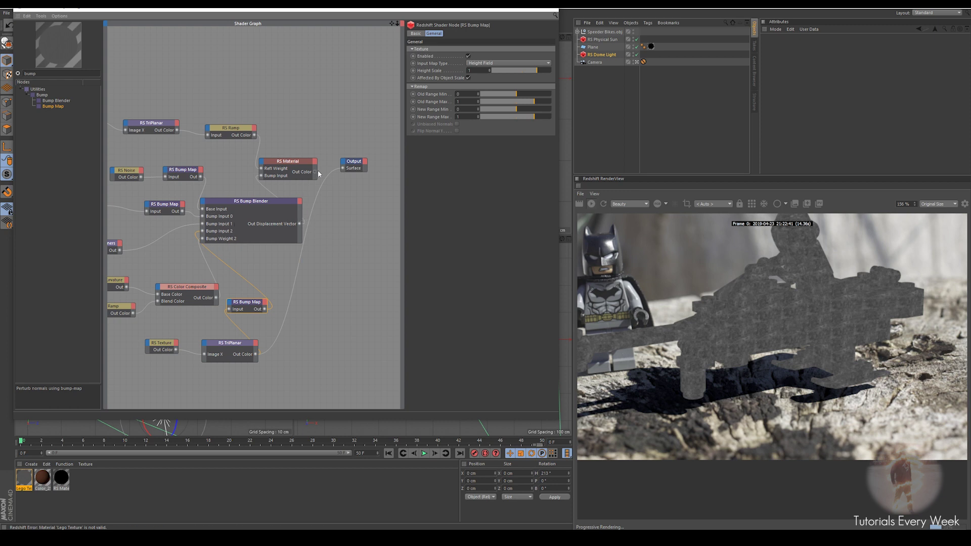
drag(342, 176, 343, 169)
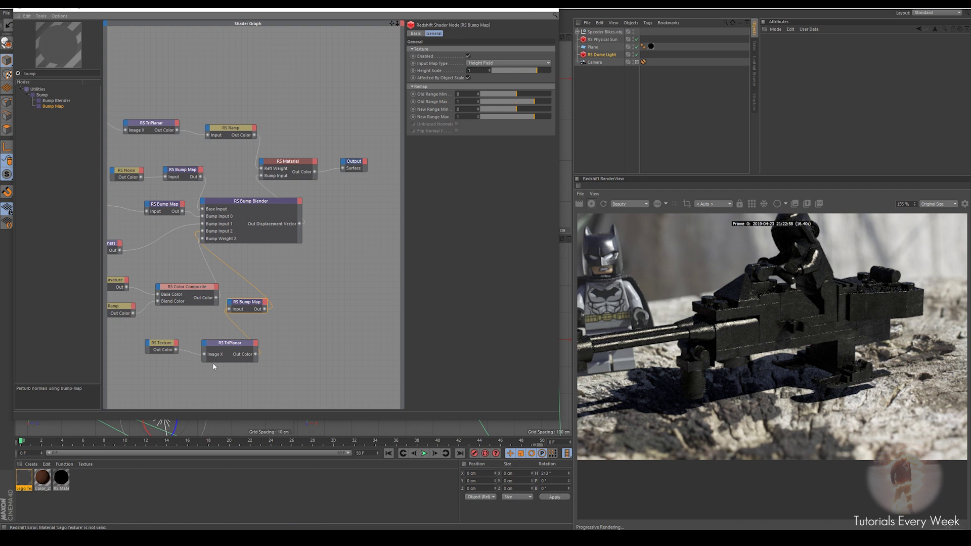
scroll(745, 323, up, 4)
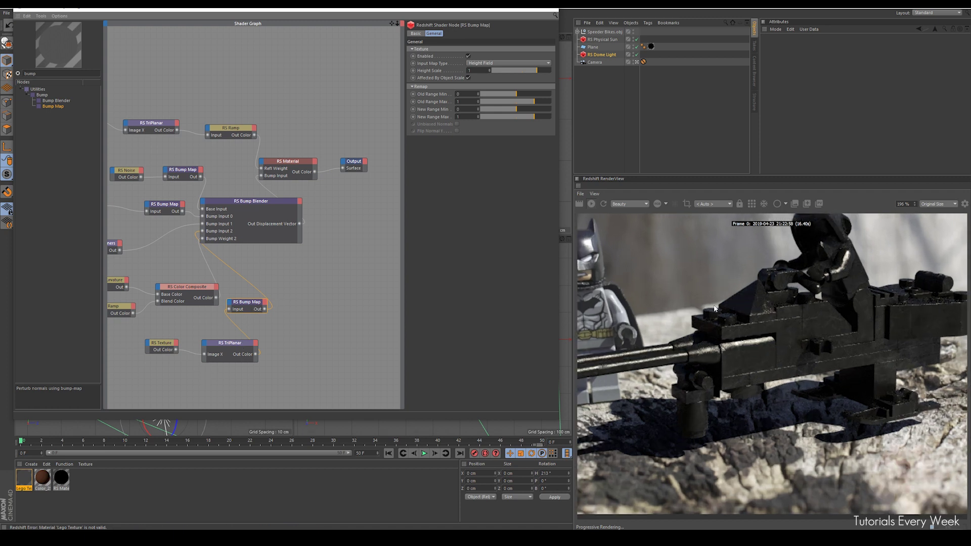
scroll(748, 320, down, 4)
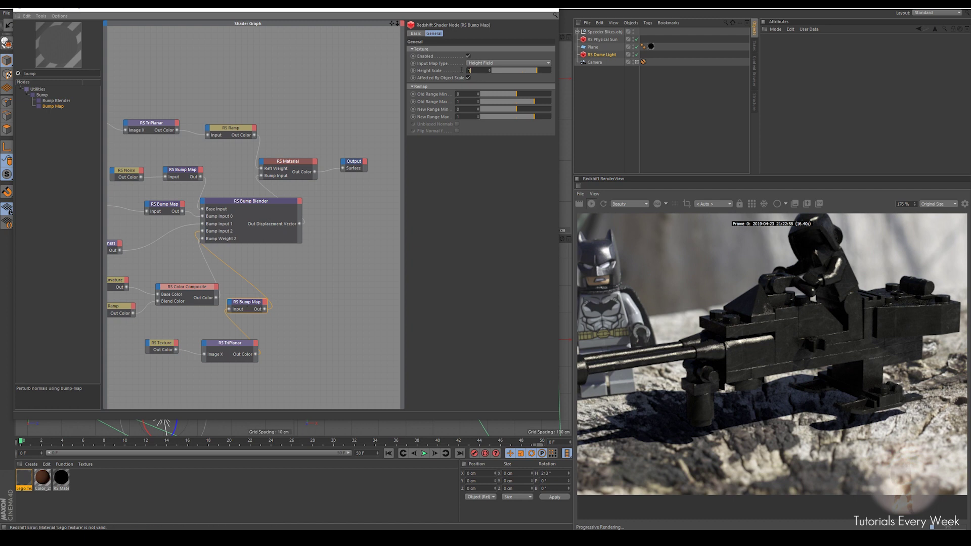
Step: Set the Height Scale of the edge scratches' Bump Map to 10 and inspect the bike in the render
key(Return)
scroll(791, 350, up, 5)
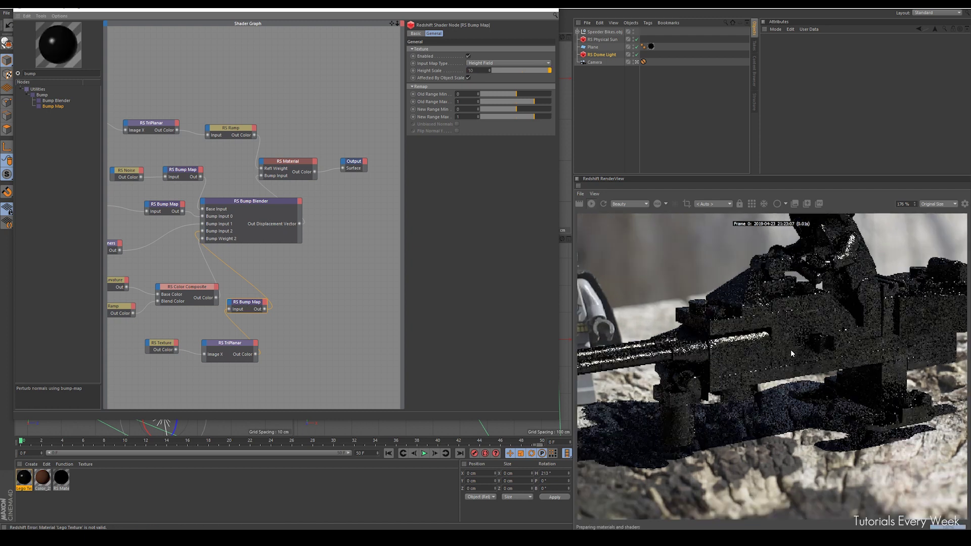
scroll(722, 263, down, 6)
scroll(716, 269, up, 4)
scroll(708, 275, down, 3)
drag(715, 269, 751, 284)
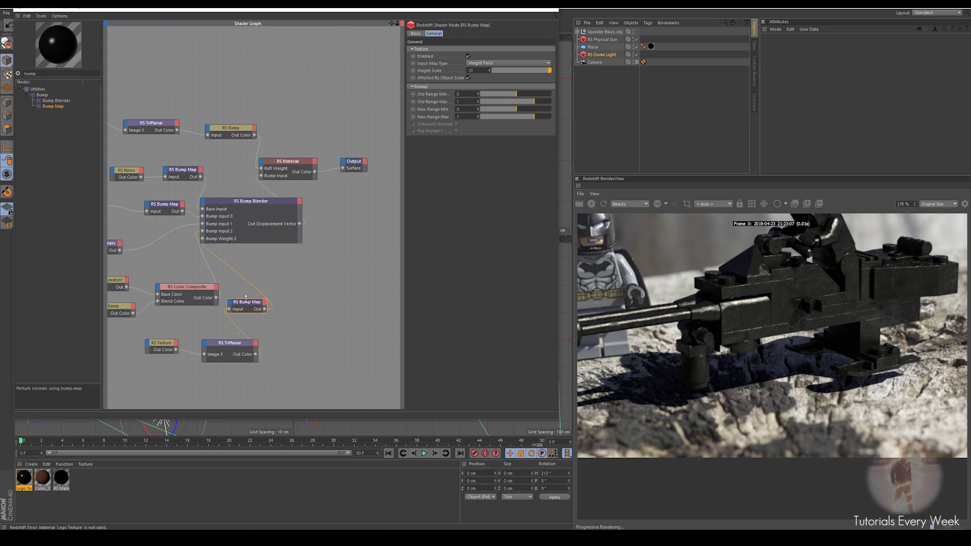
click(158, 347)
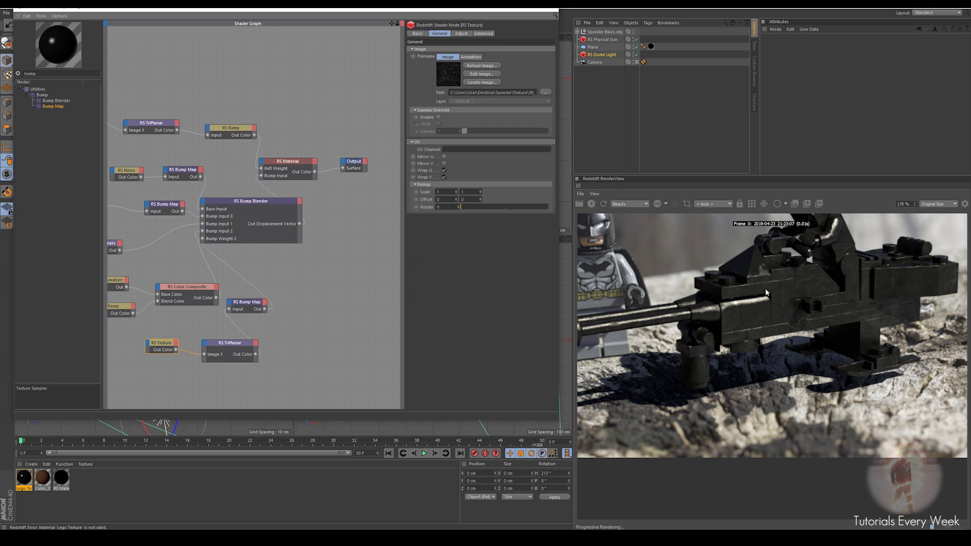
scroll(769, 288, up, 2)
Step: Set the Height Scale of the Bump Map feeding Bump Input 2 to 2 and check the render
click(248, 303)
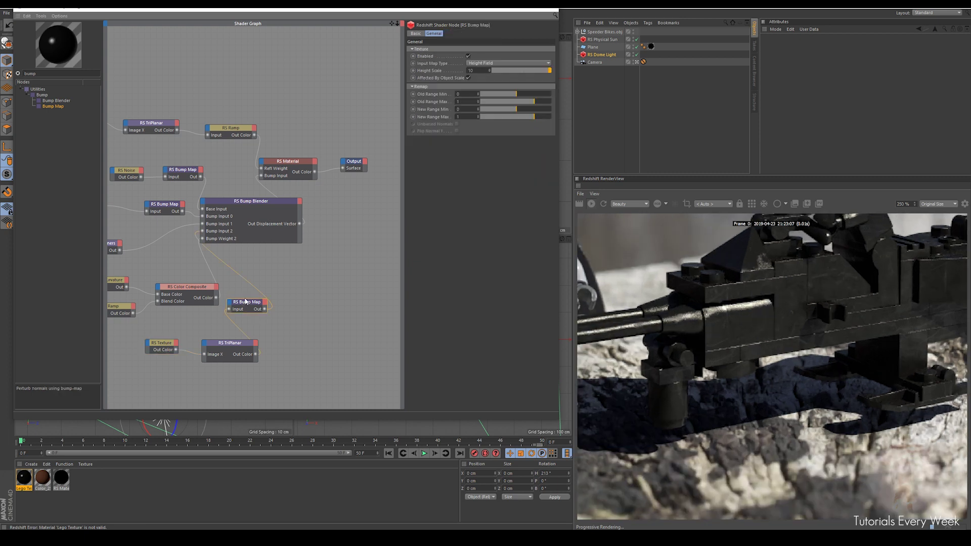
click(470, 71)
text(2)
key(Return)
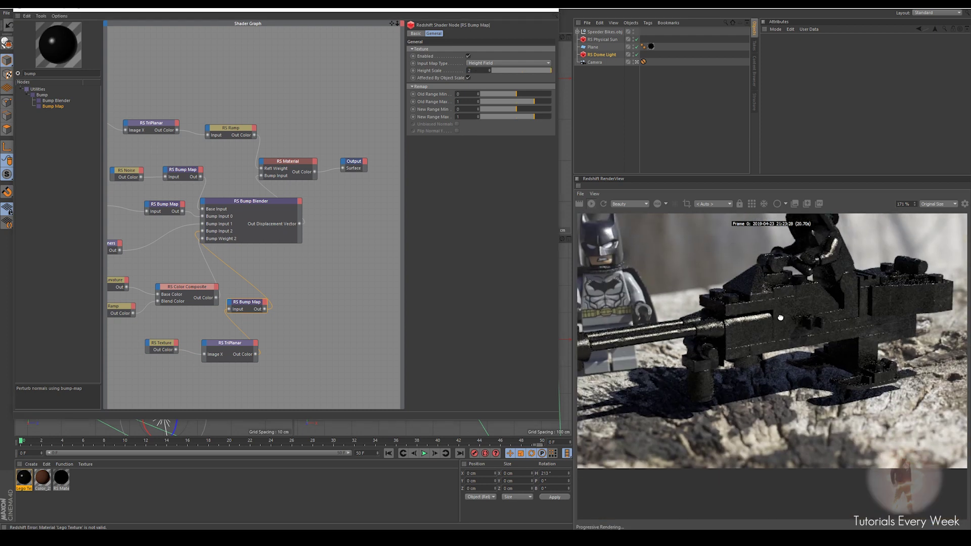
scroll(780, 317, down, 2)
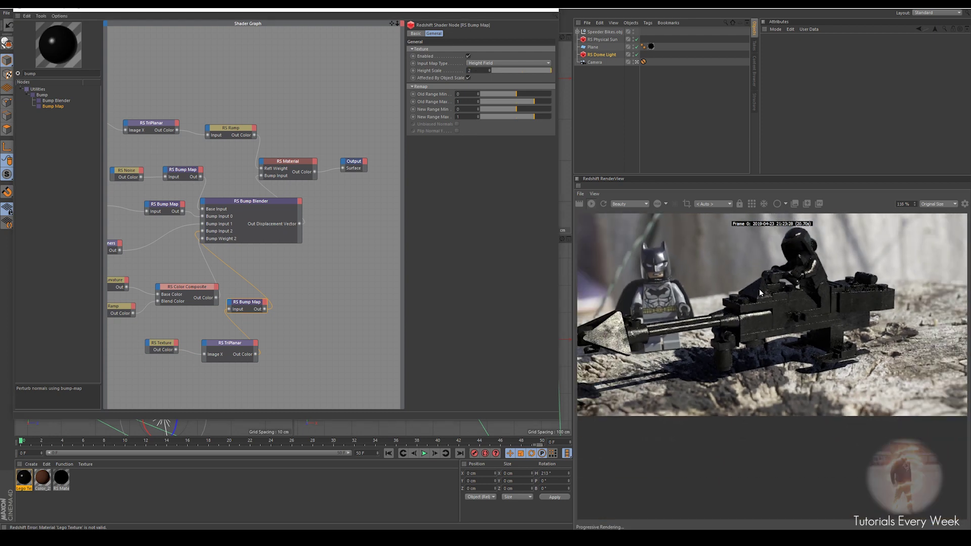
Step: Invert the edge scratches by setting the same Bump Map's Height Scale to -2, and check the render
click(482, 71)
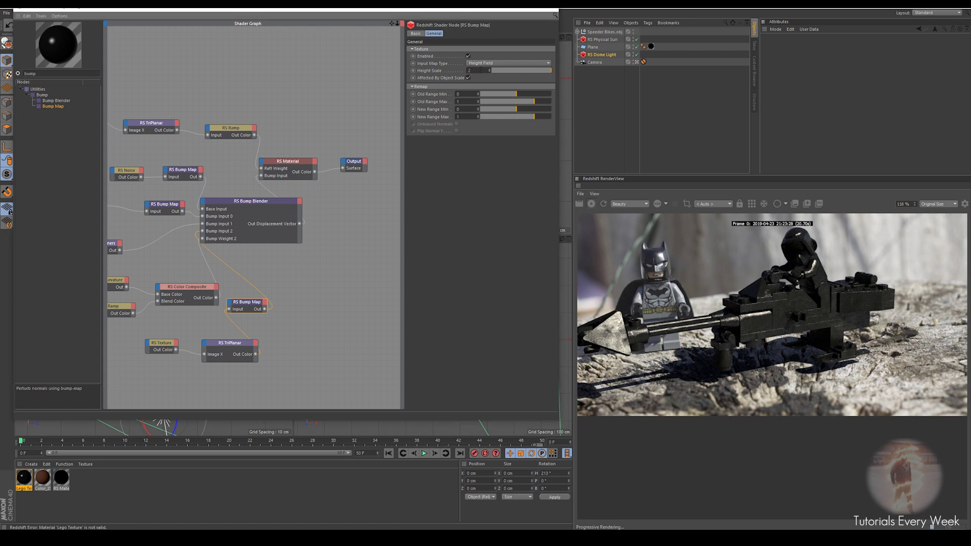
text(-2)
key(Return)
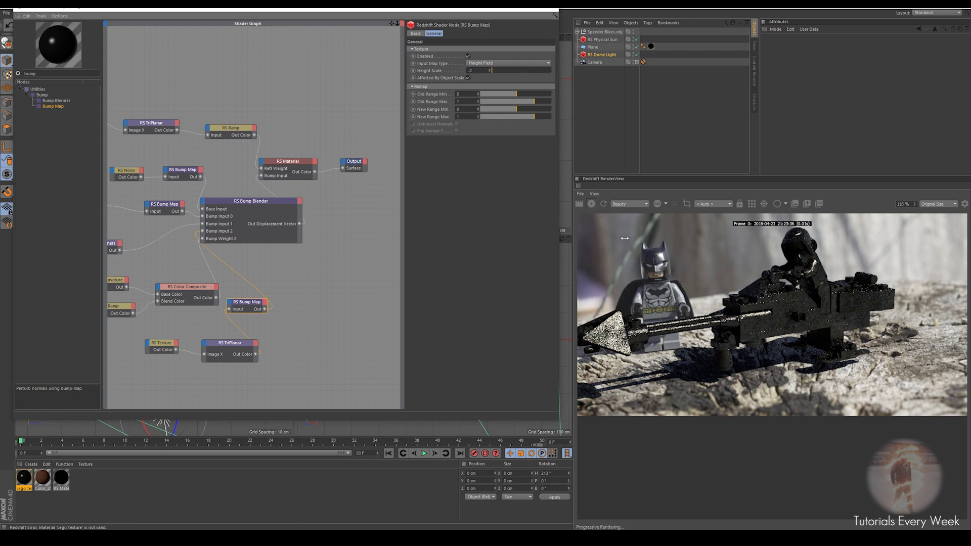
scroll(731, 304, up, 2)
scroll(752, 302, down, 3)
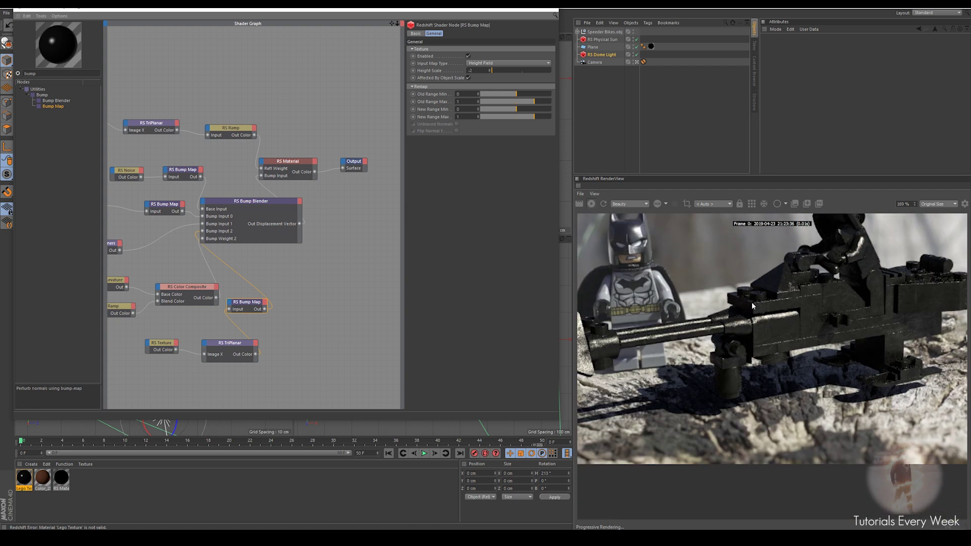
Step: Tidy the shader graph by moving the lower Texture and TriPlanar outward and spacing RS Material and Output away from the Bump Blender
drag(304, 375, 147, 329)
drag(223, 348, 184, 348)
click(345, 286)
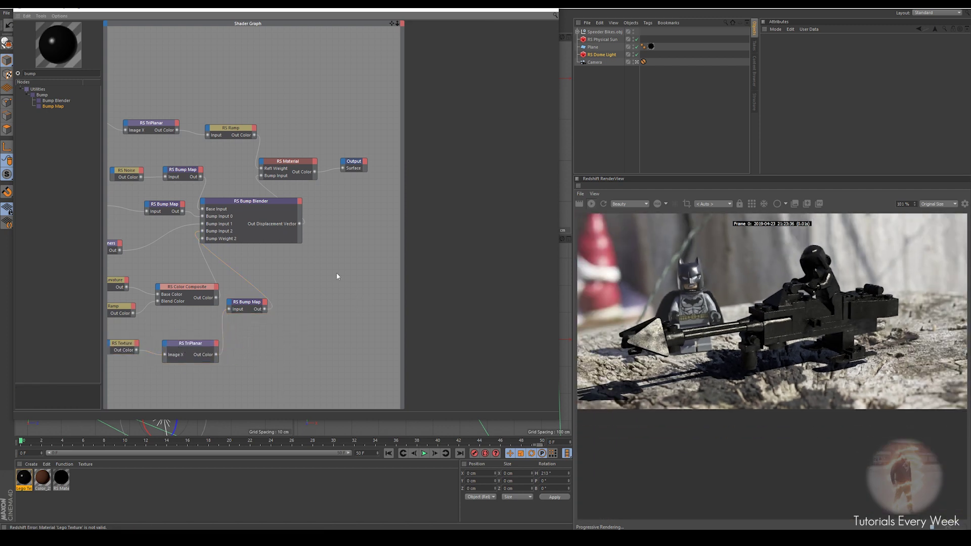
scroll(317, 257, down, 2)
alt+middle_drag(316, 257, 268, 252)
drag(345, 213, 278, 179)
click(366, 198)
mouse_move(368, 194)
mouse_down()
mouse_move(248, 163)
mouse_move(302, 184)
mouse_move(353, 186)
mouse_up()
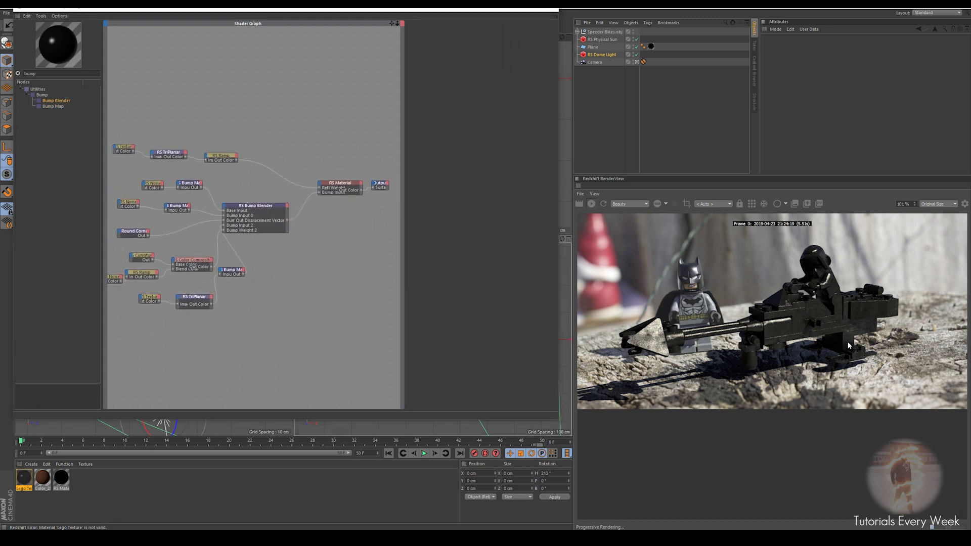
Step: Duplicate the Texture and TriPlanar nodes that feed the reflection weight Ramp
scroll(850, 345, up, 5)
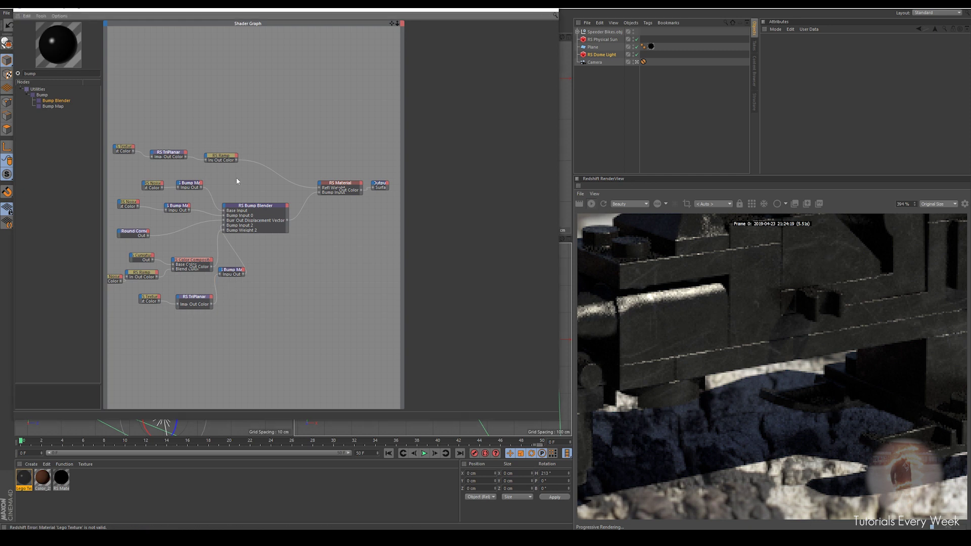
middle_drag(236, 178, 255, 176)
middle_drag(305, 270, 304, 270)
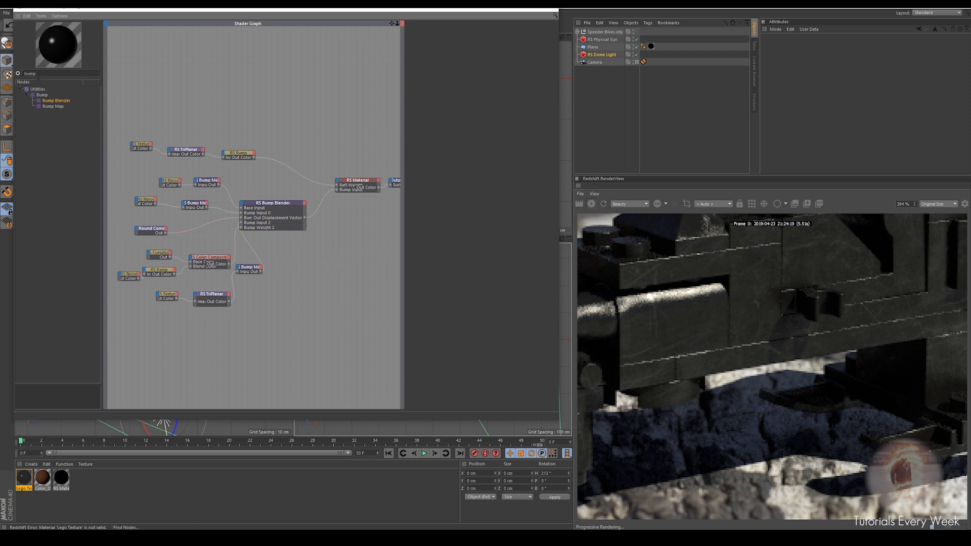
click(173, 297)
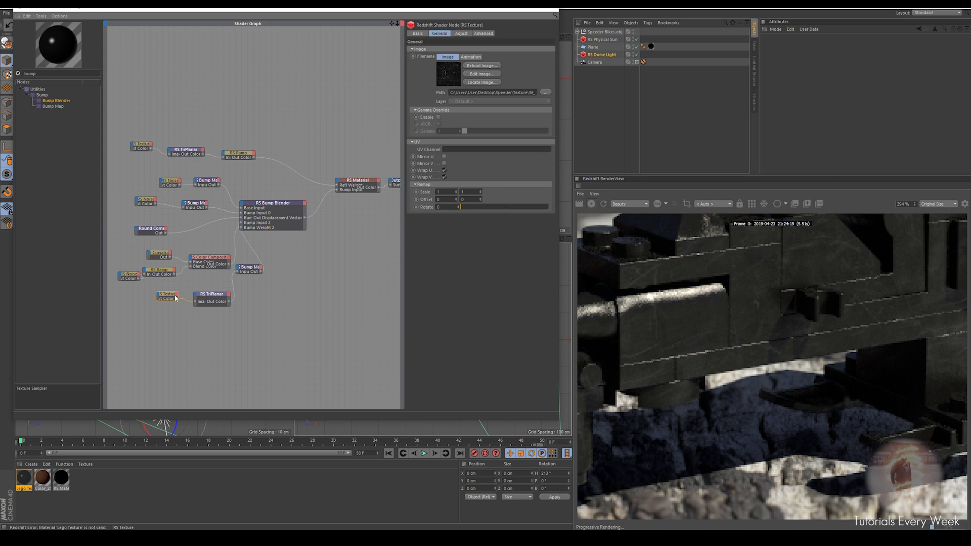
drag(128, 130, 202, 163)
key(ctrl+c)
key(ctrl+v)
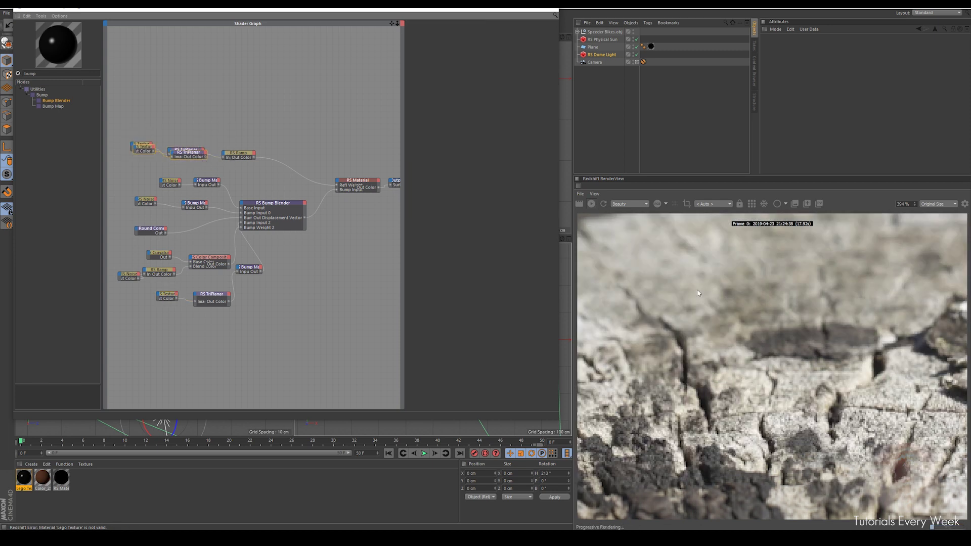
Step: Set the render view to use the scene's Camera instead of Auto
scroll(698, 293, down, 6)
scroll(699, 249, up, 1)
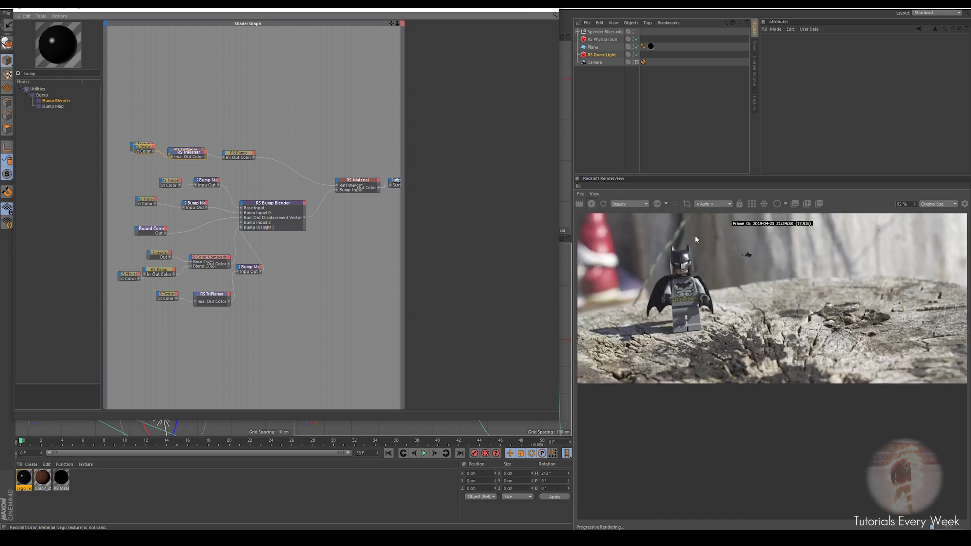
click(702, 206)
click(708, 222)
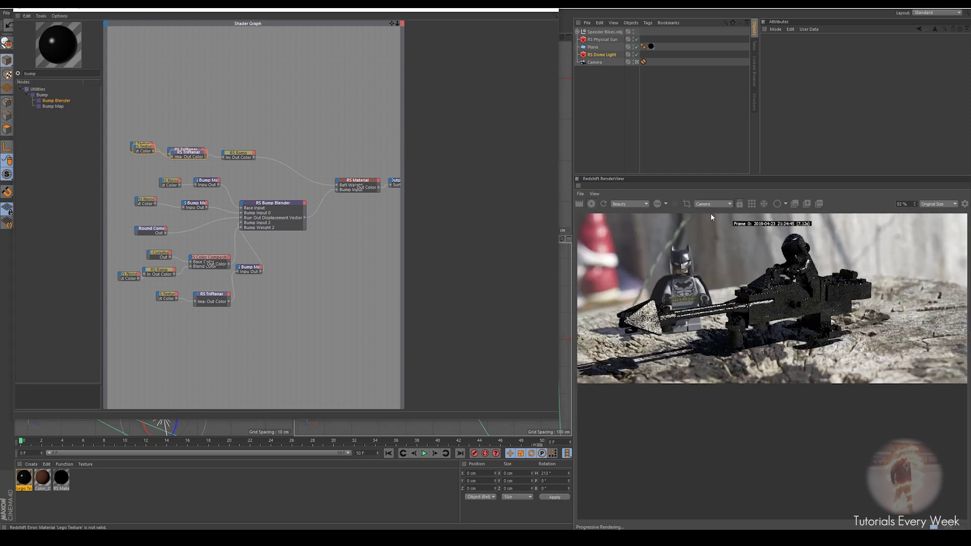
click(740, 205)
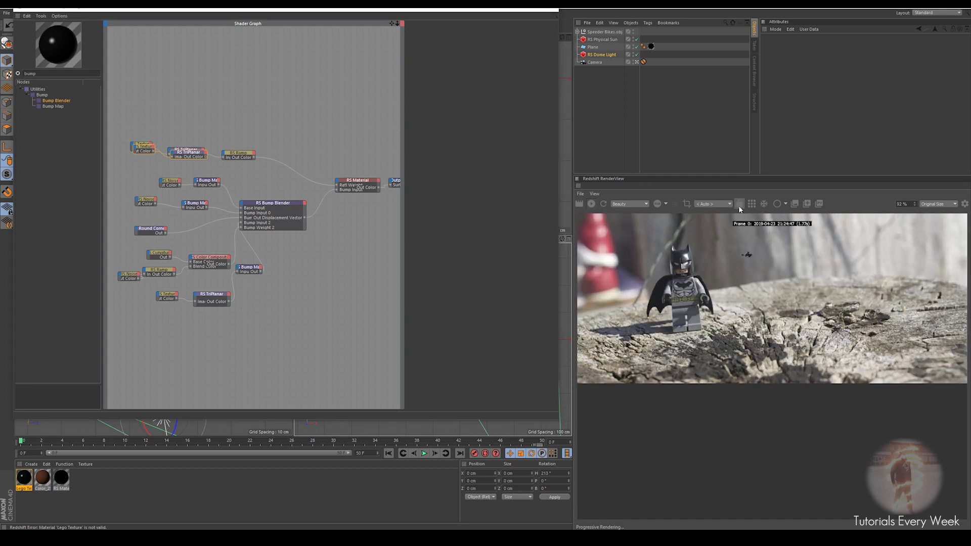
click(707, 206)
click(708, 217)
click(740, 205)
click(706, 215)
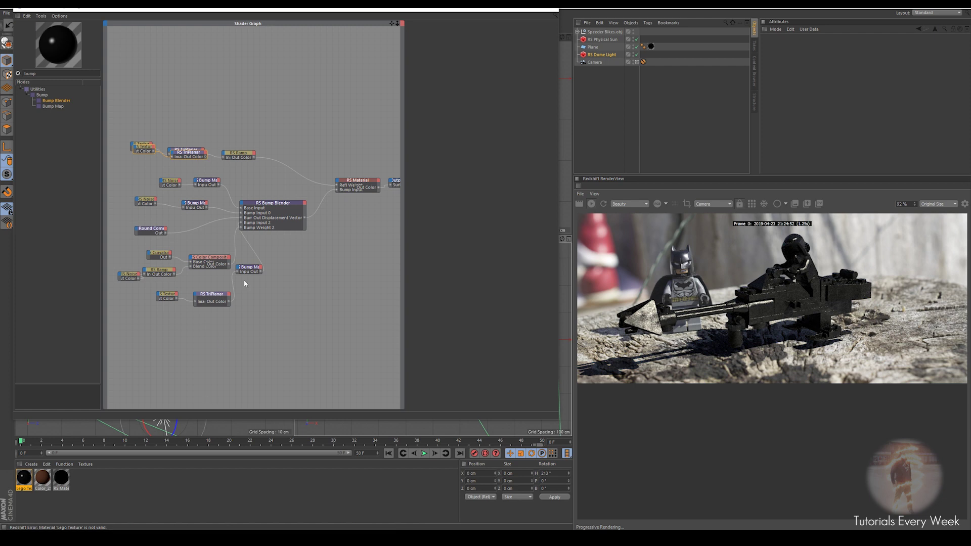
Step: Place the duplicated Texture and TriPlanar below the other bump layers and connect the TriPlanar to the Output's Surface
drag(203, 158, 299, 331)
alt+middle_drag(303, 309, 239, 316)
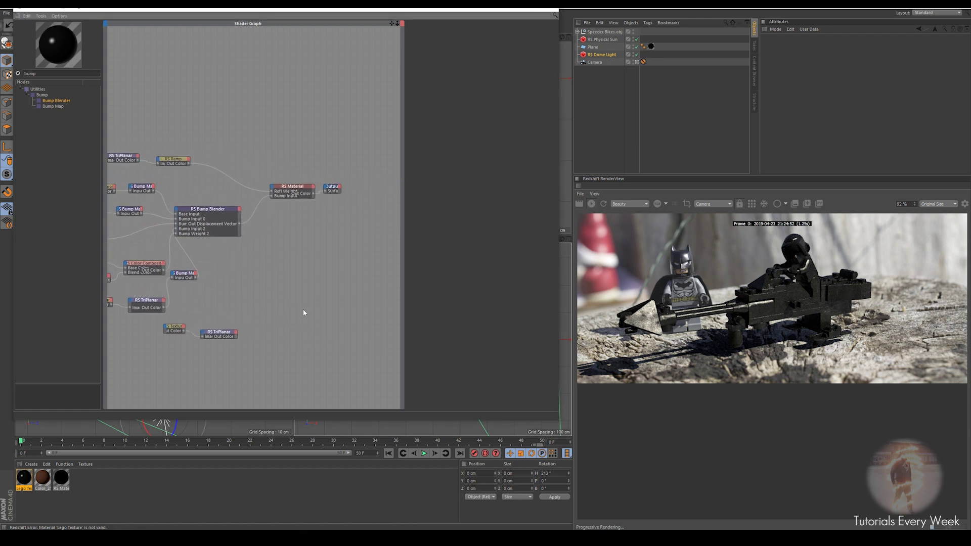
drag(320, 188, 325, 191)
Step: Change the duplicated TriPlanar's offset on all three axes and inspect the scratch pattern on the bike
click(215, 333)
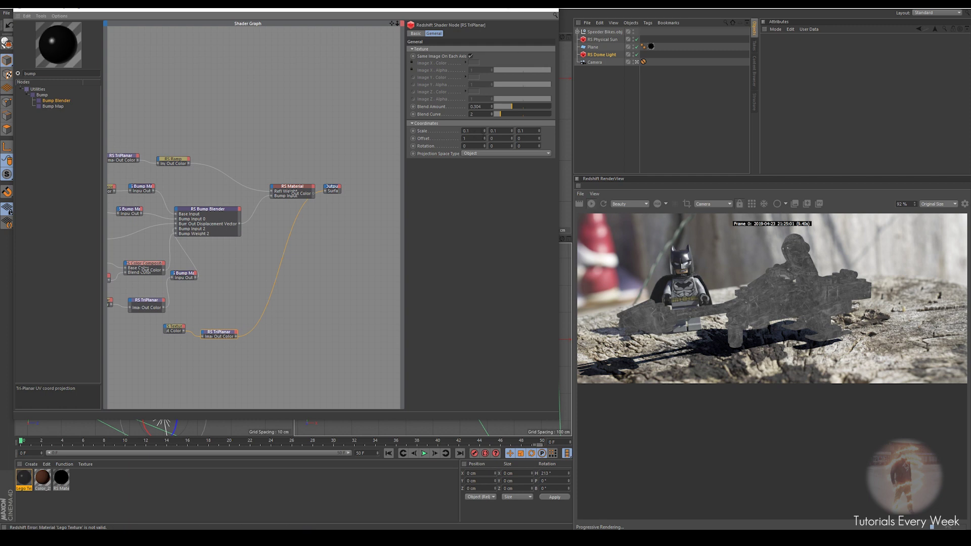
drag(485, 138, 539, 127)
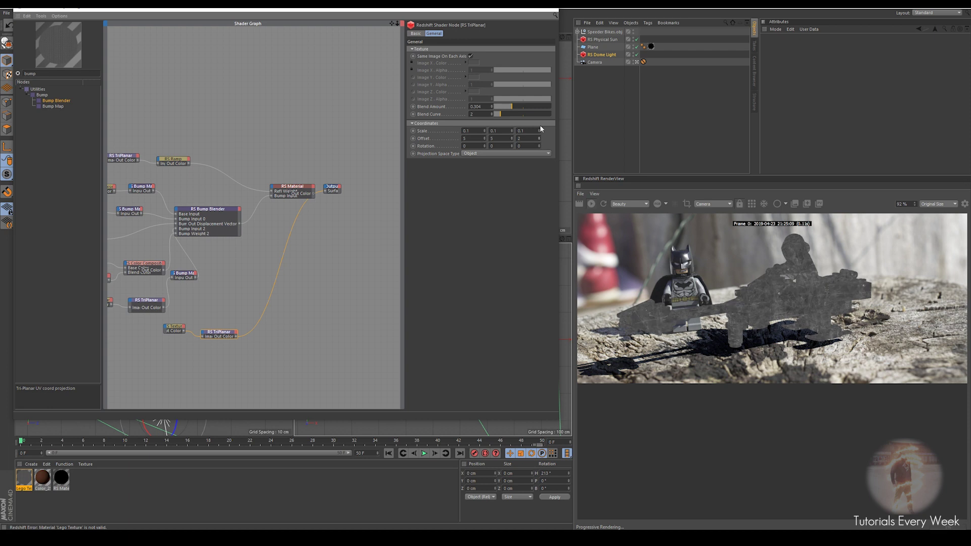
scroll(785, 293, up, 3)
scroll(785, 294, up, 3)
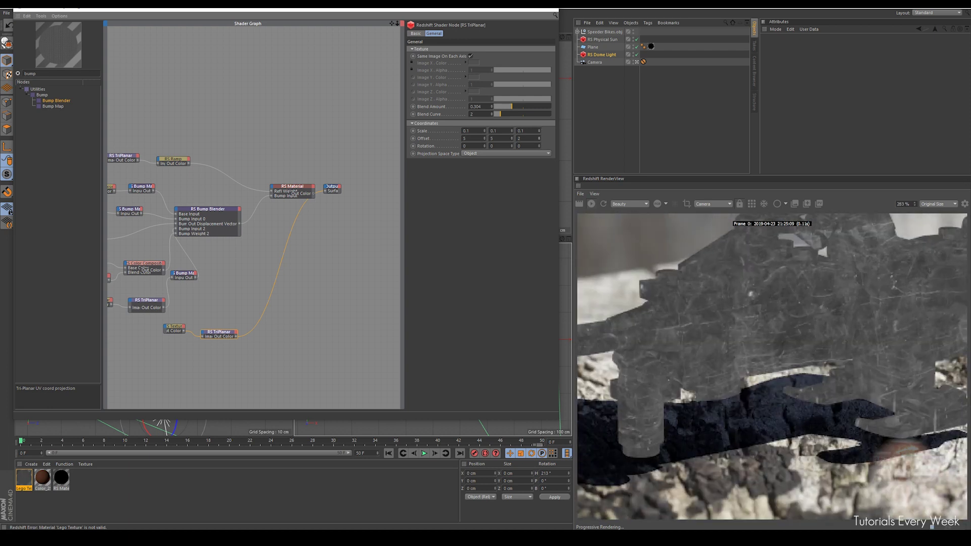
Step: Add a Bump Map node above the duplicated TriPlanar and connect the TriPlanar to its input
drag(53, 106, 238, 301)
drag(236, 336, 254, 310)
click(268, 313)
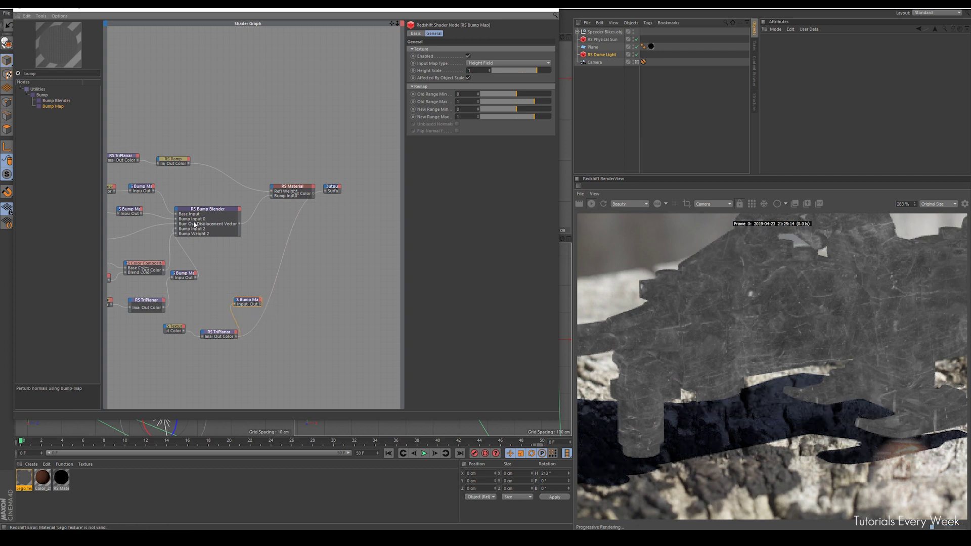
Step: Duplicate the Bump Blender, feed it the original Blender and the new Bump Map, and connect it to RS Material's Bump Input
click(204, 212)
ctrl+drag(202, 211, 297, 249)
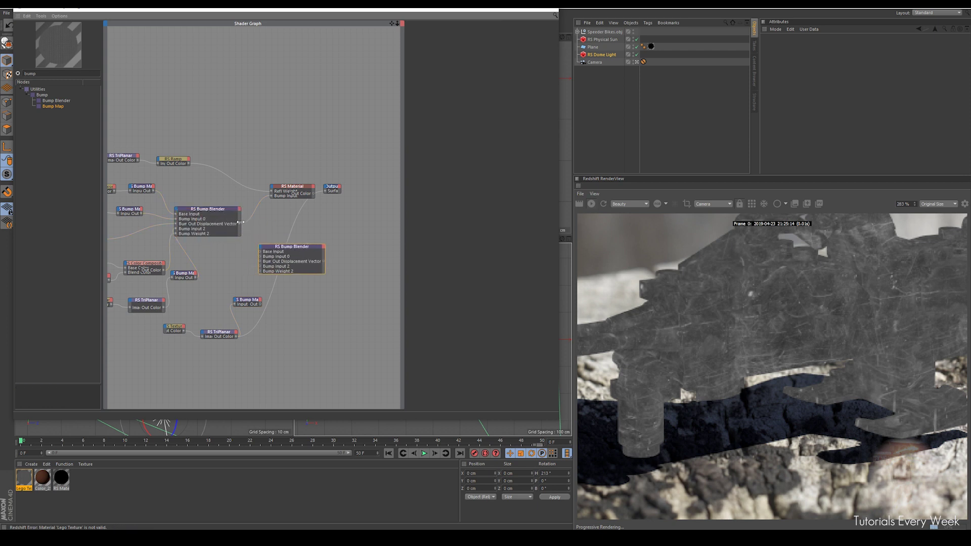
drag(240, 223, 261, 261)
drag(333, 263, 272, 196)
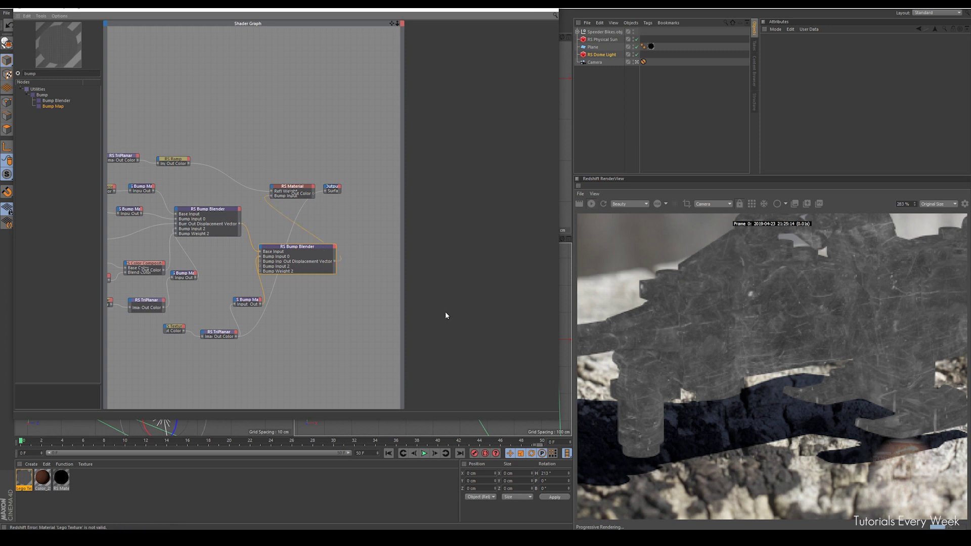
Step: Connect the RS Material back to the Output's Surface and check the combined bump in the render
click(314, 194)
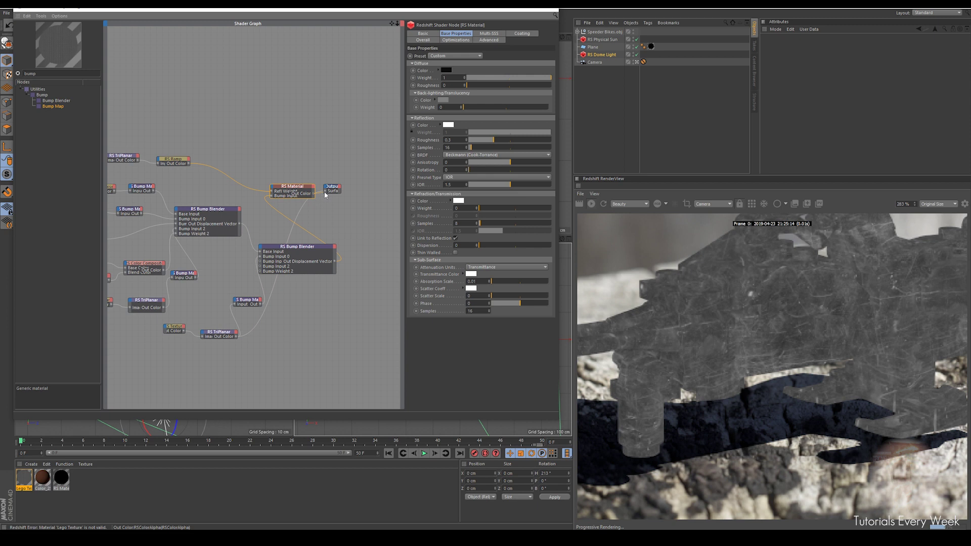
scroll(814, 346, down, 5)
scroll(814, 342, up, 5)
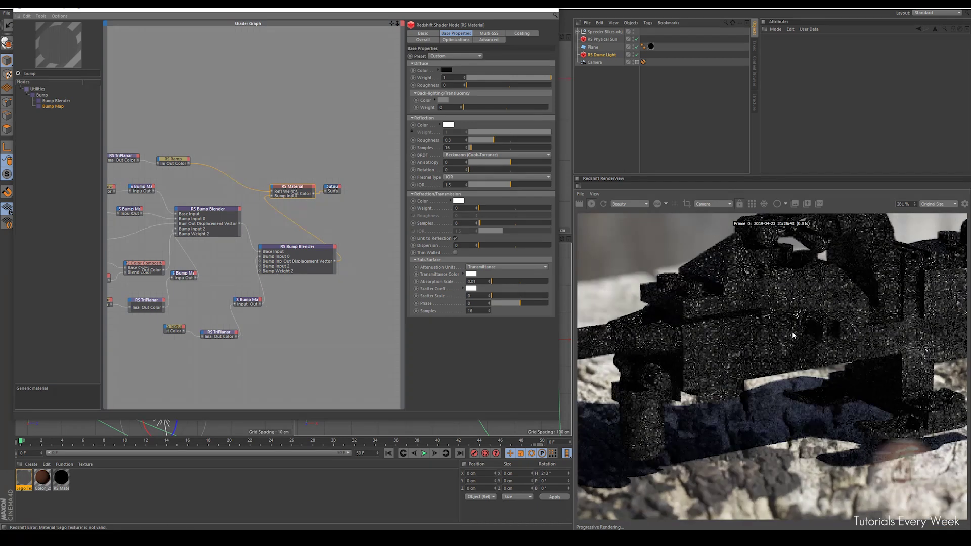
Step: Set the new Bump Map's Height Scale to -0.01 and check the render
click(254, 300)
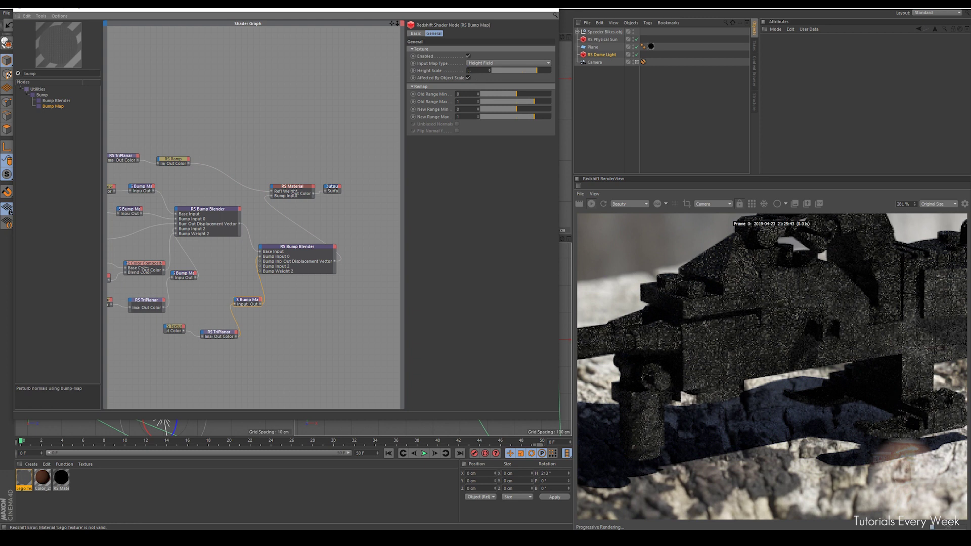
key(Return)
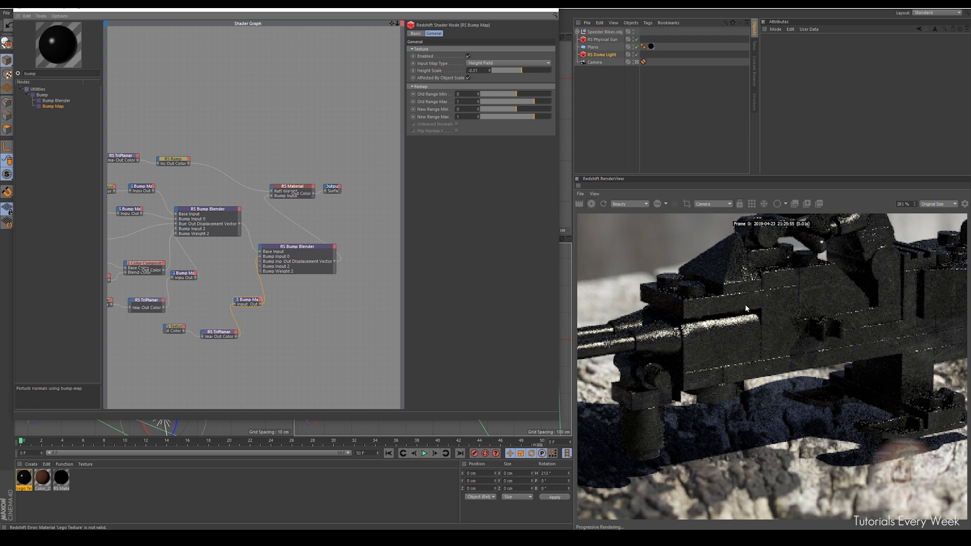
scroll(742, 305, down, 5)
scroll(732, 318, up, 5)
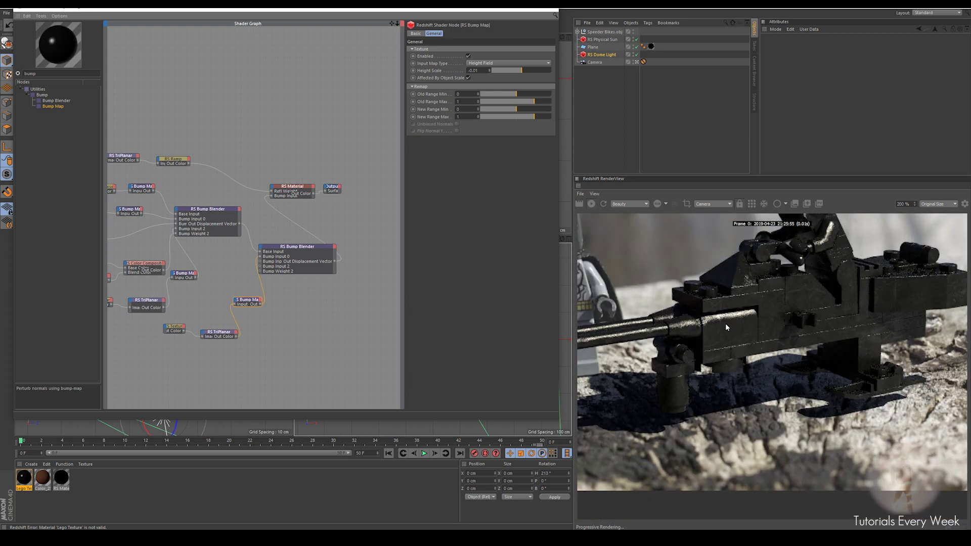
Step: Set the new Bump Map's Height Scale to -0.1 and inspect the surface scratches across the bike
scroll(728, 326, down, 2)
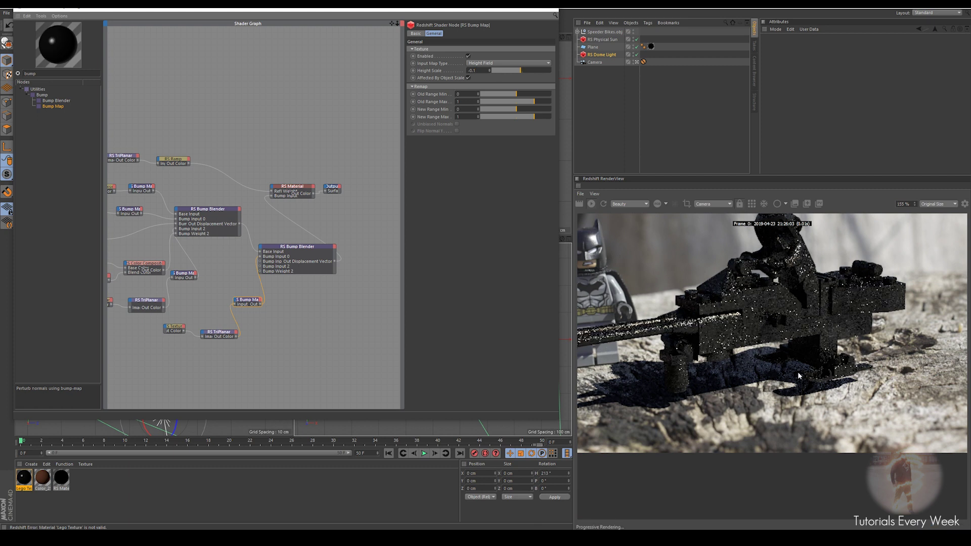
scroll(736, 334, up, 6)
scroll(737, 332, down, 4)
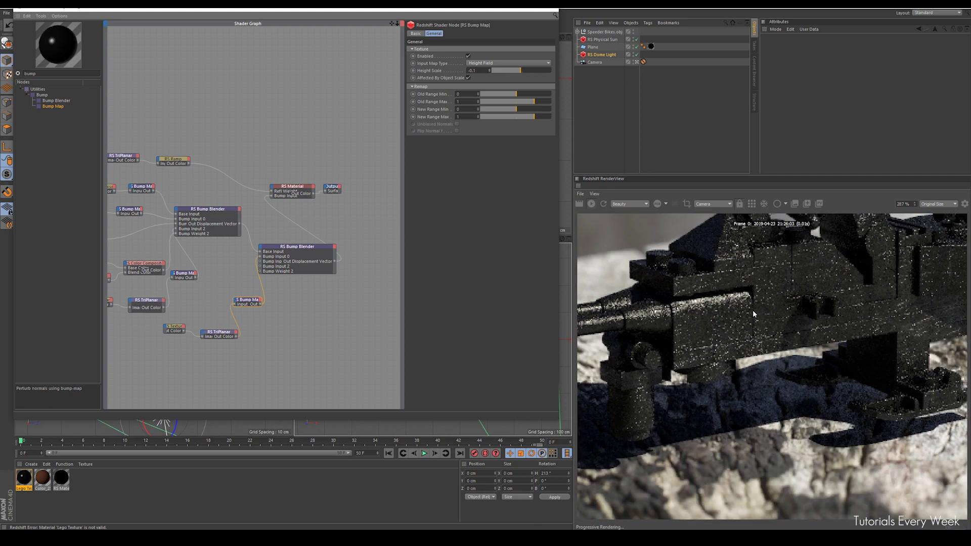
scroll(753, 318, up, 6)
scroll(682, 279, up, 5)
drag(681, 280, 770, 316)
scroll(771, 308, down, 4)
scroll(774, 298, up, 5)
scroll(775, 297, down, 7)
scroll(774, 299, down, 6)
scroll(744, 312, up, 6)
scroll(715, 316, down, 5)
scroll(724, 331, up, 3)
drag(724, 335, 746, 327)
scroll(808, 307, down, 3)
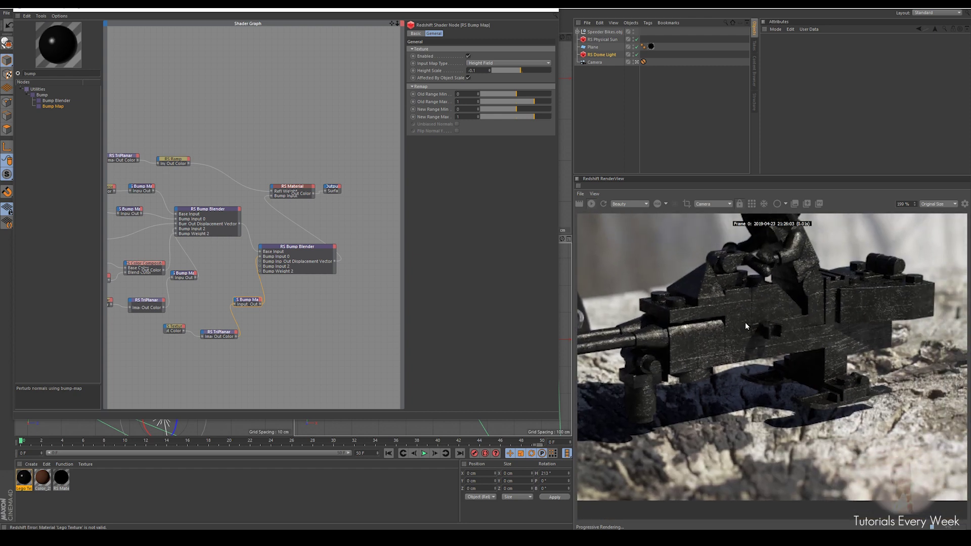
Step: Set the X, Y and Z Scale of the overall scratch texture's TriPlanar node to 0.06
click(174, 327)
click(220, 333)
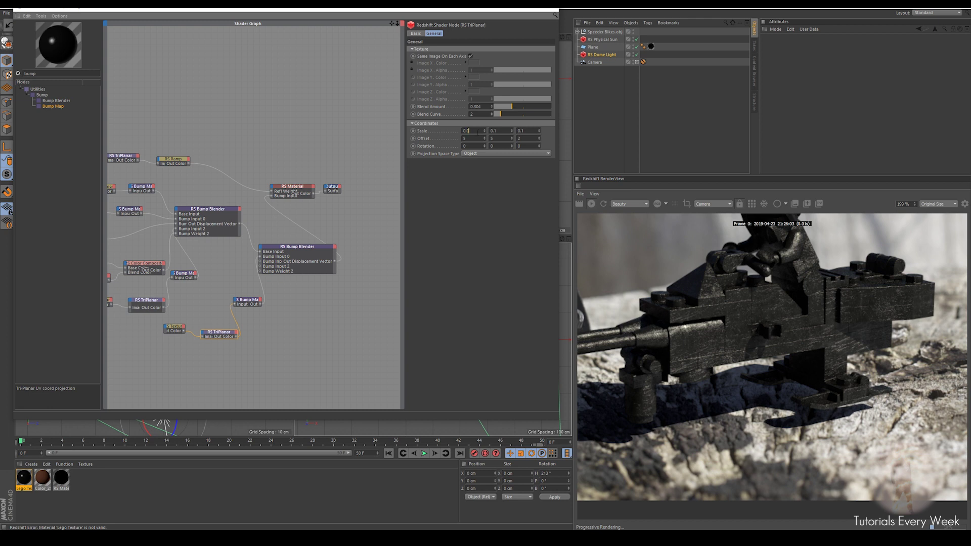
key(Tab)
text(.06)
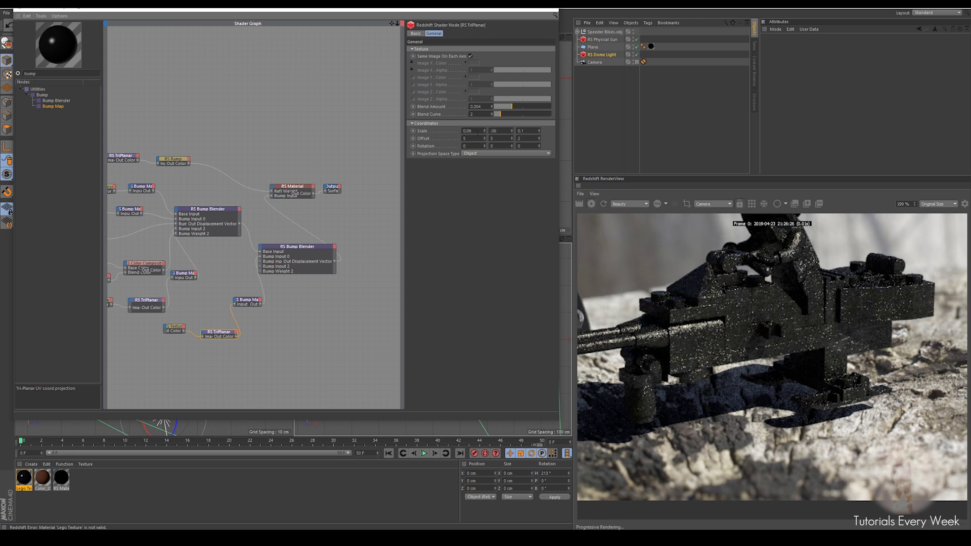
key(Tab)
text(0)
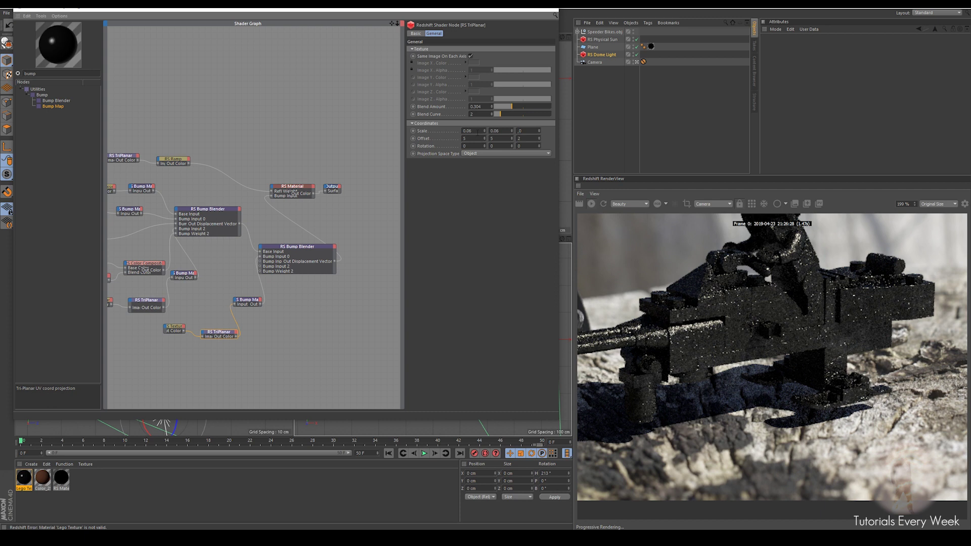
drag(525, 131, 502, 131)
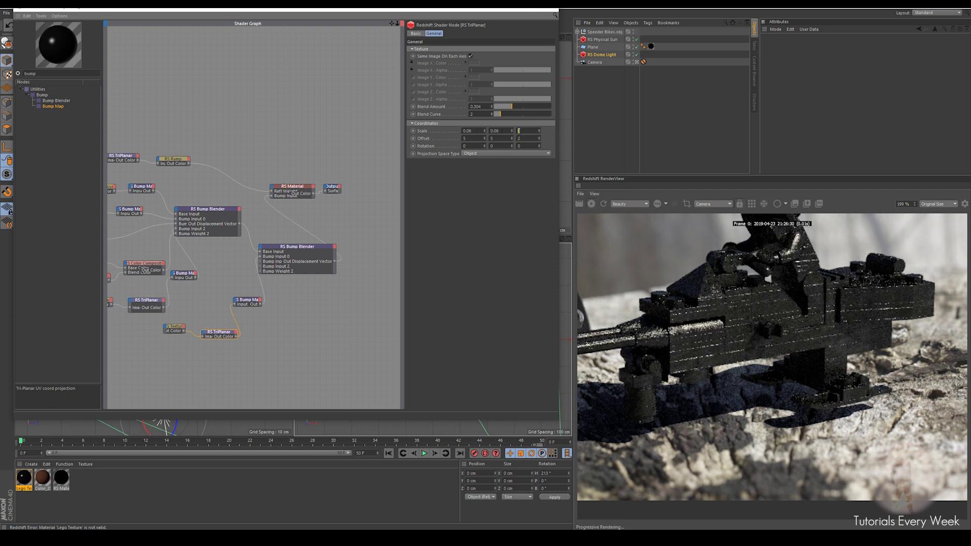
text(.06)
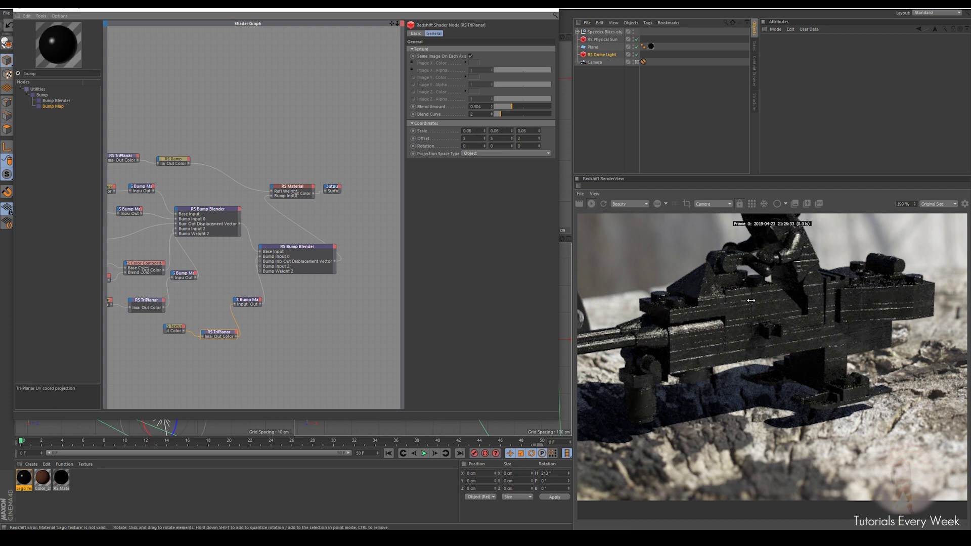
key(Return)
Step: Examine the size and spread of the rescaled scratches on the bike's nose and body in the render
scroll(779, 349, down, 2)
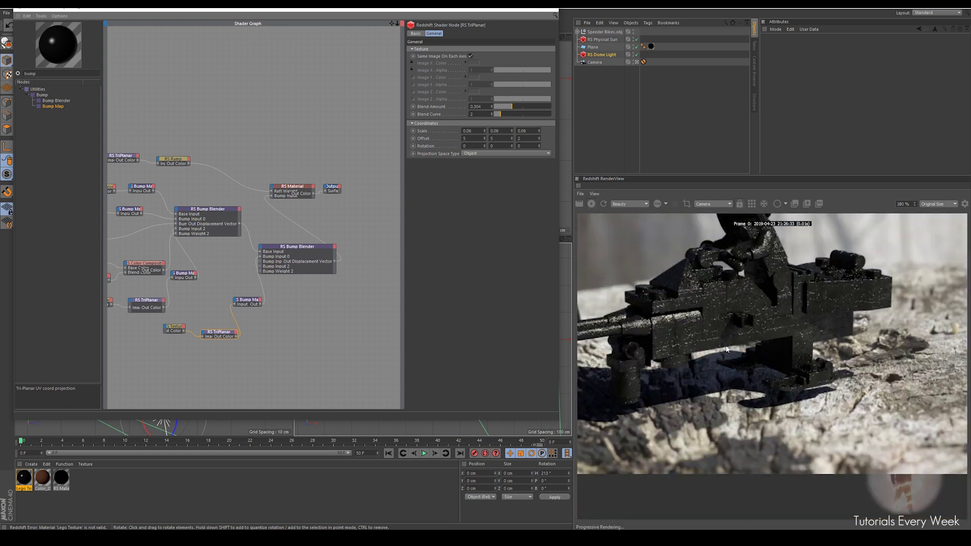
scroll(712, 326, up, 8)
scroll(712, 326, down, 9)
drag(694, 327, 822, 299)
scroll(694, 319, up, 3)
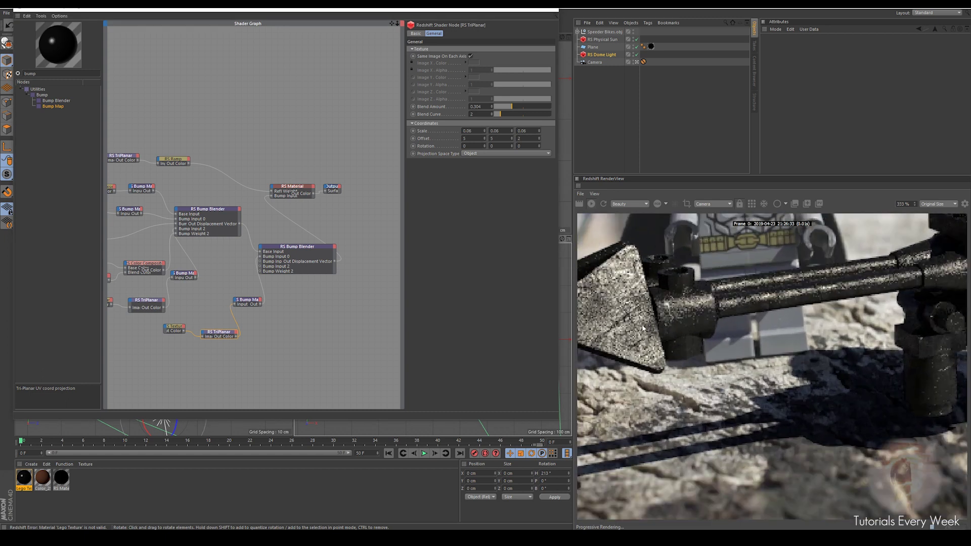
scroll(785, 318, up, 5)
scroll(785, 318, down, 8)
scroll(794, 312, up, 10)
scroll(817, 328, down, 4)
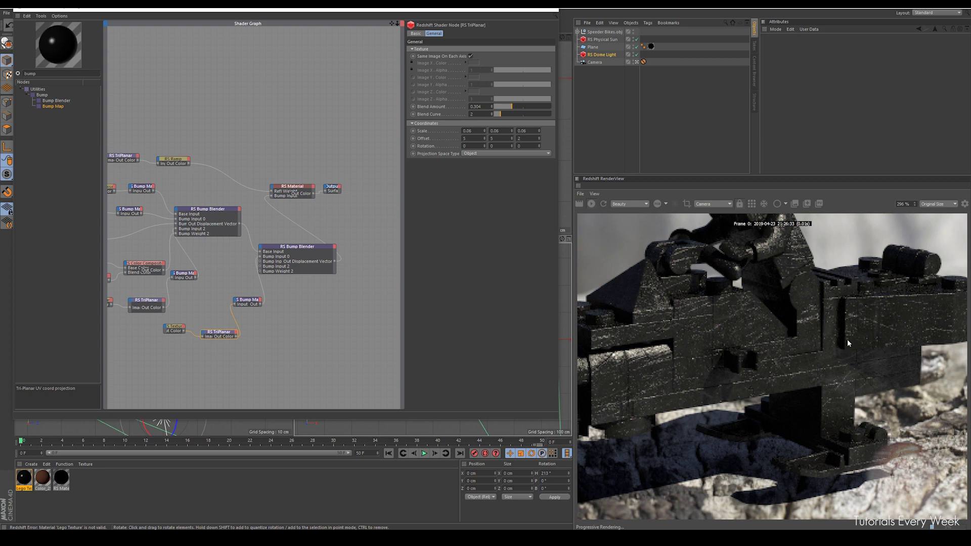
Step: Set the Height Scale of the overall scratch Bump Map to -0.05
click(284, 252)
click(248, 299)
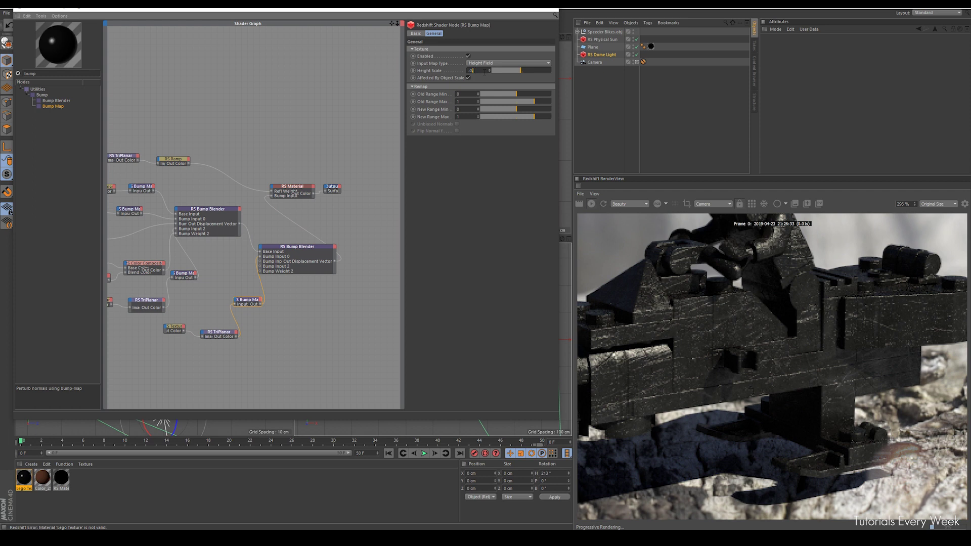
key(Return)
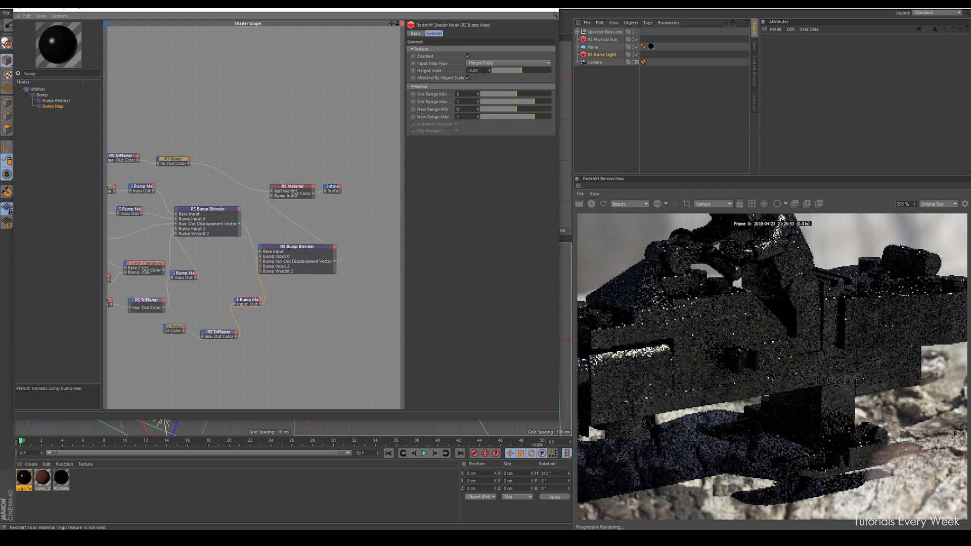
Step: Examine the scratch depth in the render, both close up on the bike's body and from farther out
scroll(657, 363, up, 5)
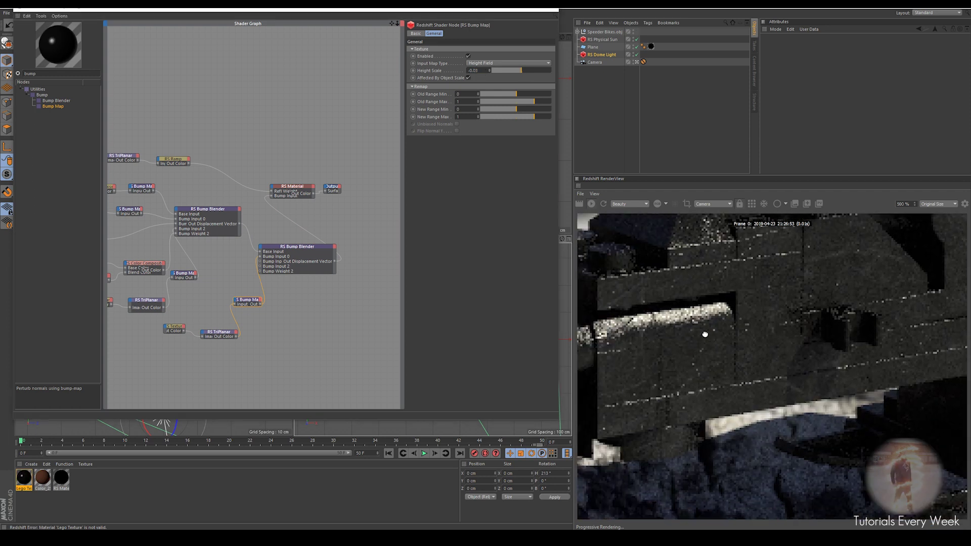
scroll(631, 289, down, 3)
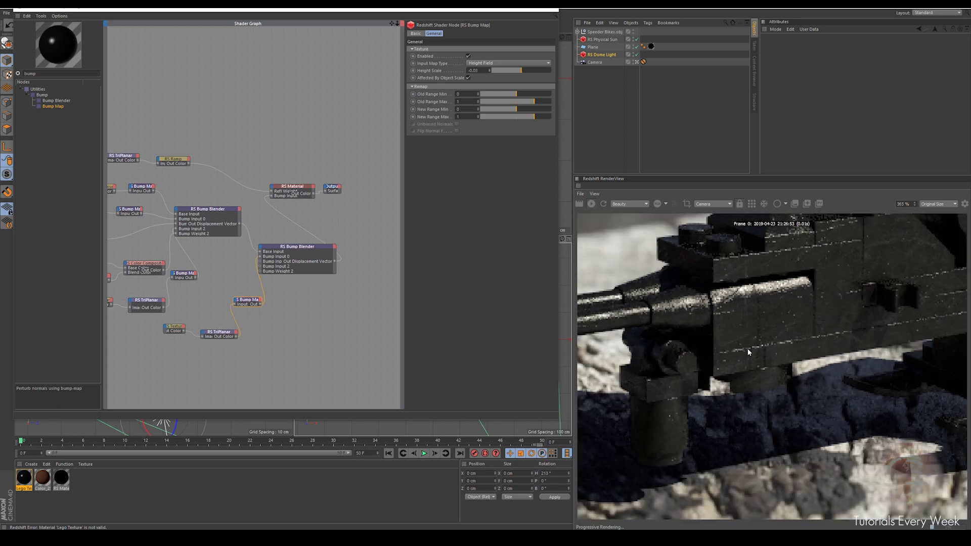
middle_drag(747, 348, 951, 329)
middle_drag(721, 323, 849, 294)
scroll(698, 303, down, 5)
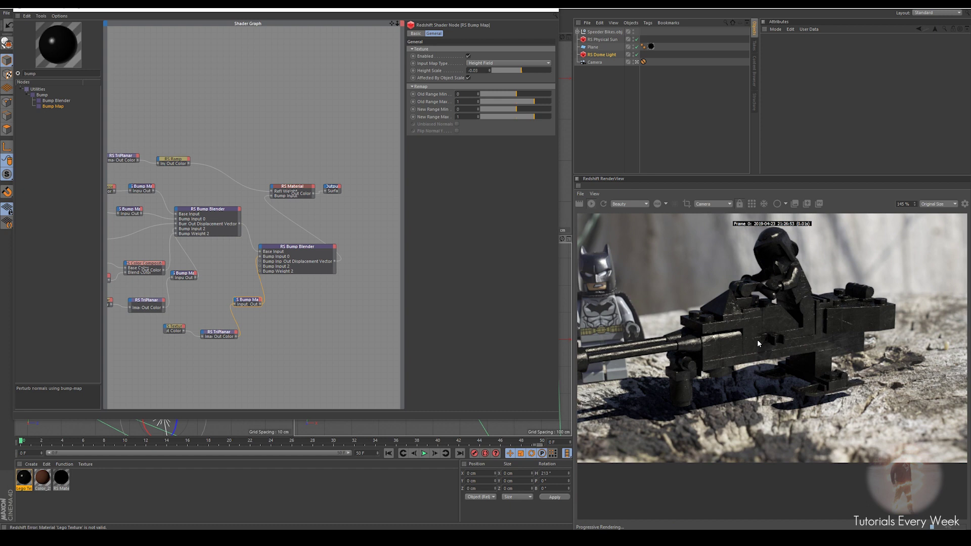
scroll(715, 353, up, 4)
scroll(767, 344, up, 4)
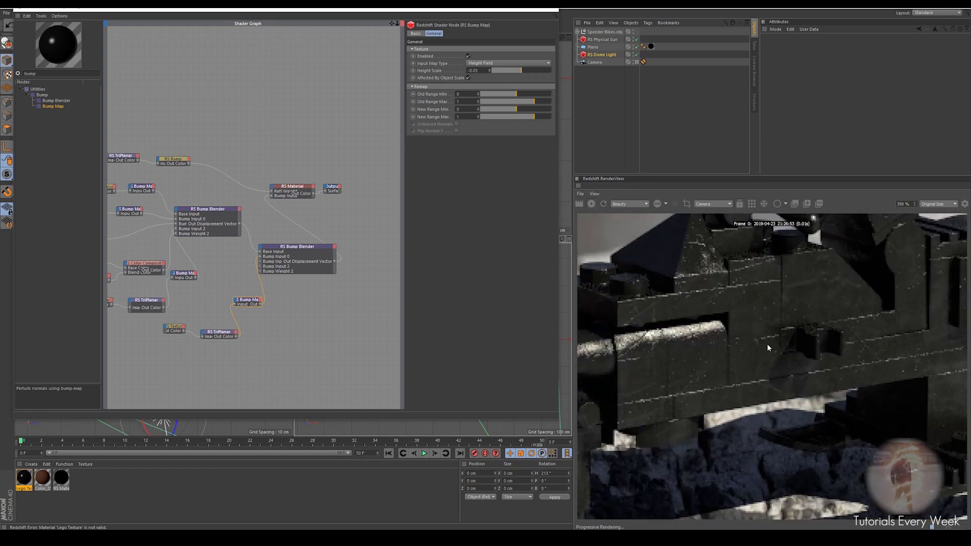
middle_drag(714, 341, 794, 348)
scroll(734, 345, down, 5)
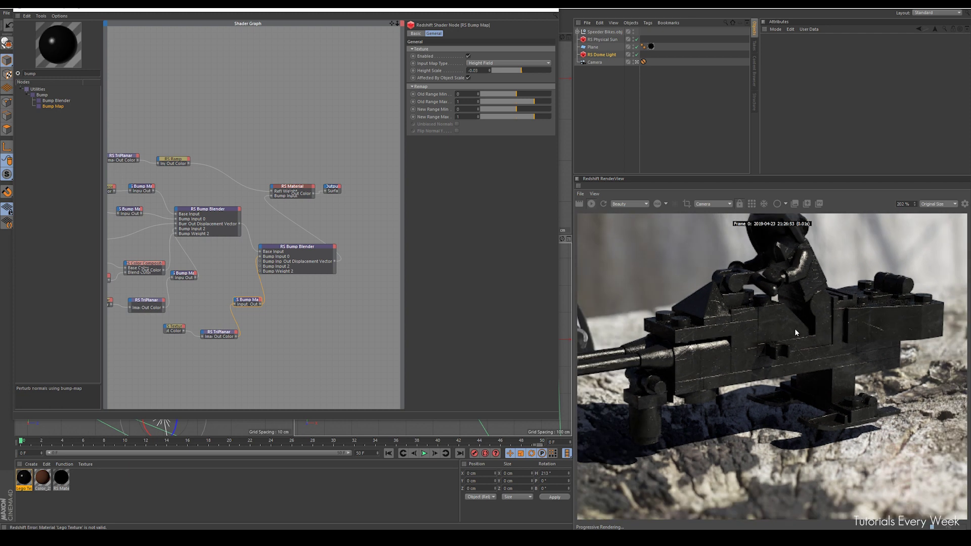
scroll(791, 335, down, 1)
middle_drag(790, 336, 820, 328)
scroll(738, 346, up, 2)
scroll(729, 343, up, 2)
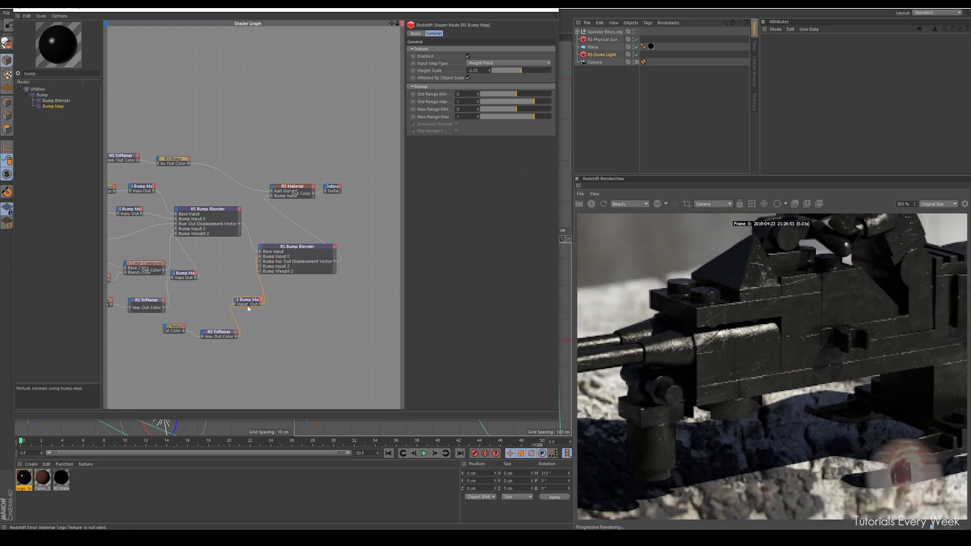
Step: Try inserting a duplicate of the existing Ramp between the overall scratch TriPlanar and its Bump Map
drag(246, 300, 274, 304)
click(217, 334)
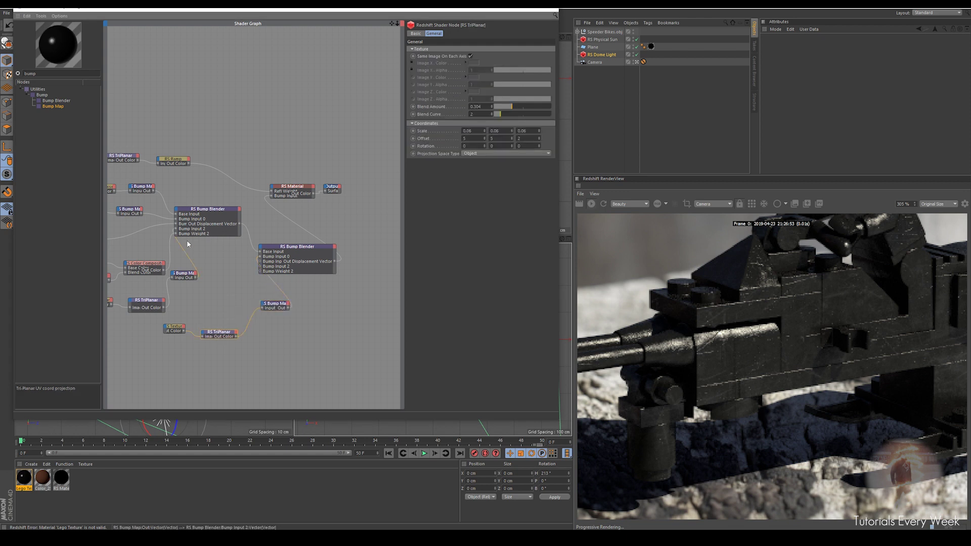
click(175, 158)
ctrl+drag(176, 159, 273, 326)
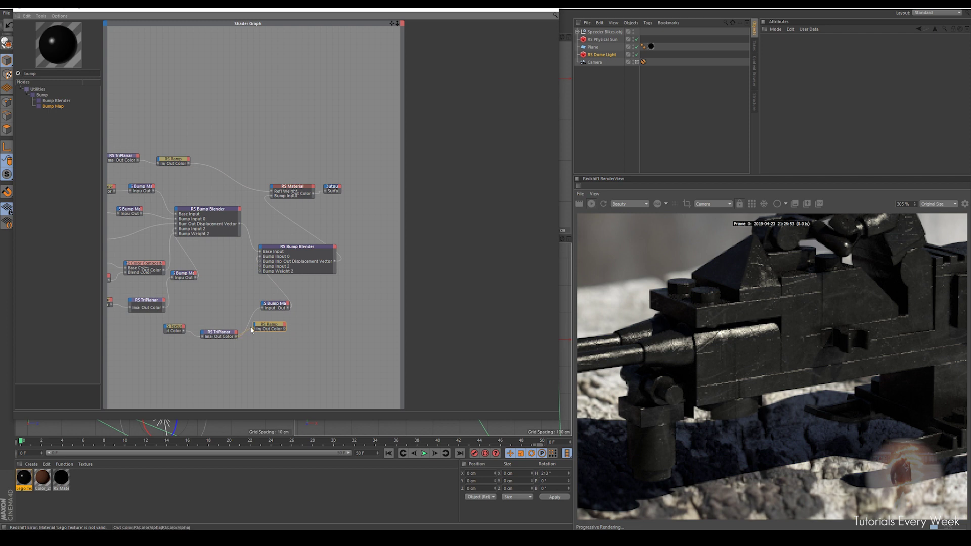
drag(256, 332, 262, 308)
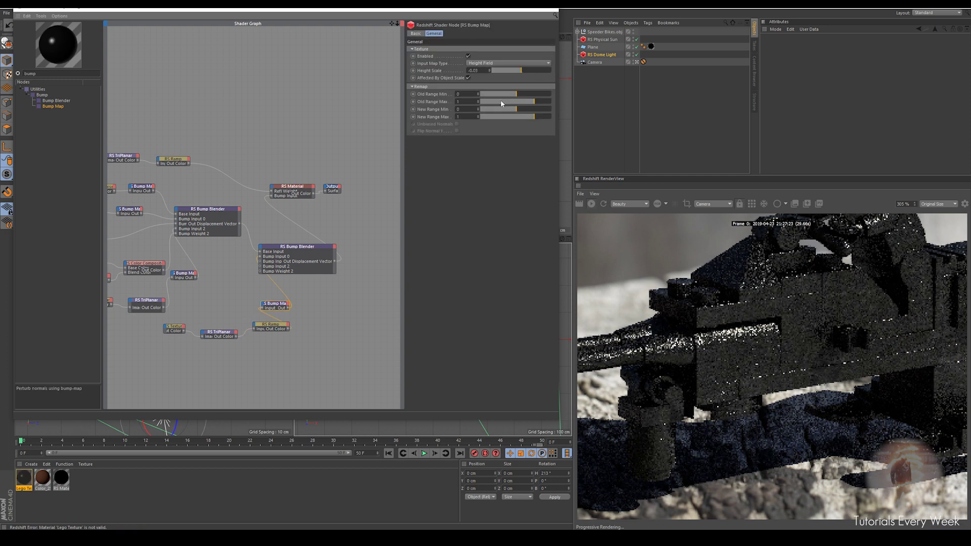
Step: Try a Height Scale of -0.1 on the Bump Map fed by the duplicated Ramp
text(-)
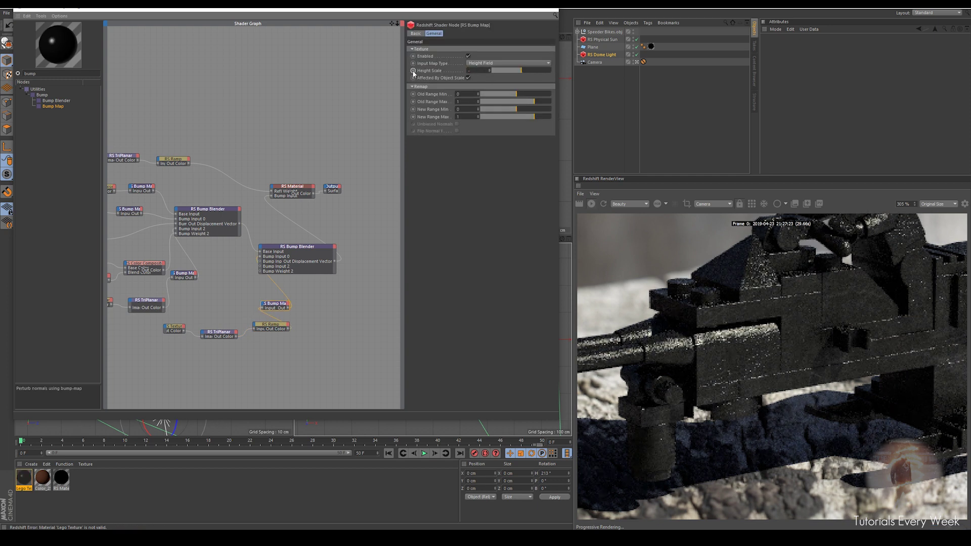
text(0.1)
key(Return)
Step: Try shifting the duplicated Ramp's white knot to the far end and its black knot about a third along, checking the render
click(270, 326)
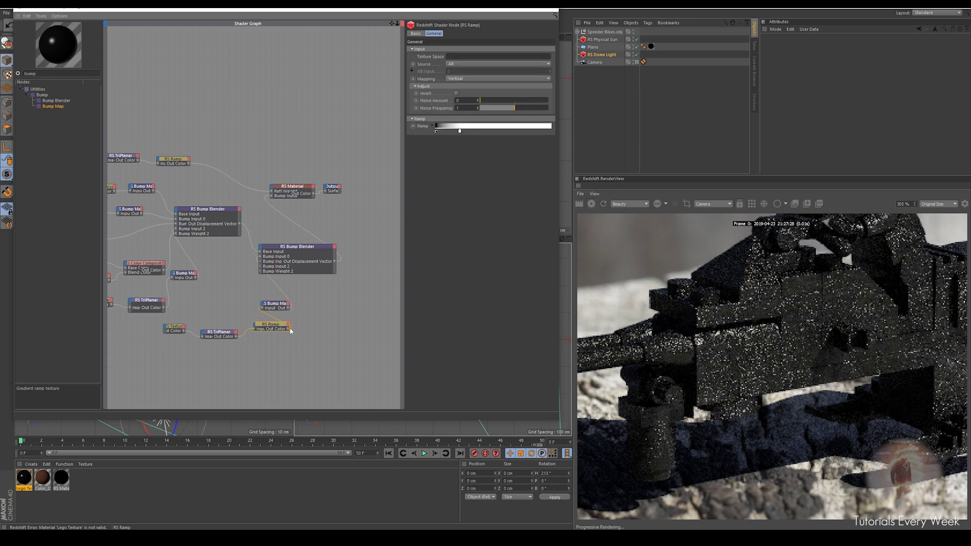
drag(458, 133, 553, 133)
drag(435, 132, 473, 132)
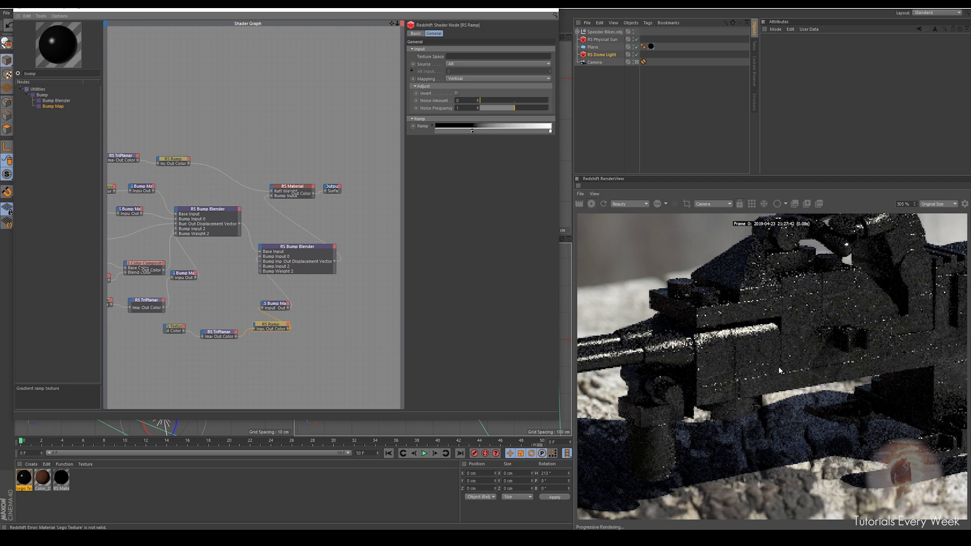
scroll(793, 356, up, 1)
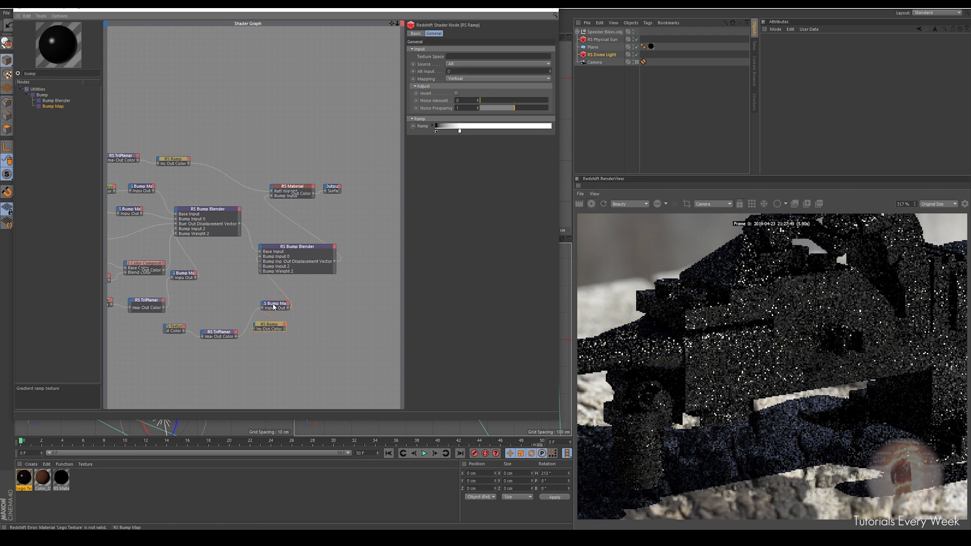
Step: Check the overall scratch Bump Map's settings and view the whole speeder bike in the render
click(273, 307)
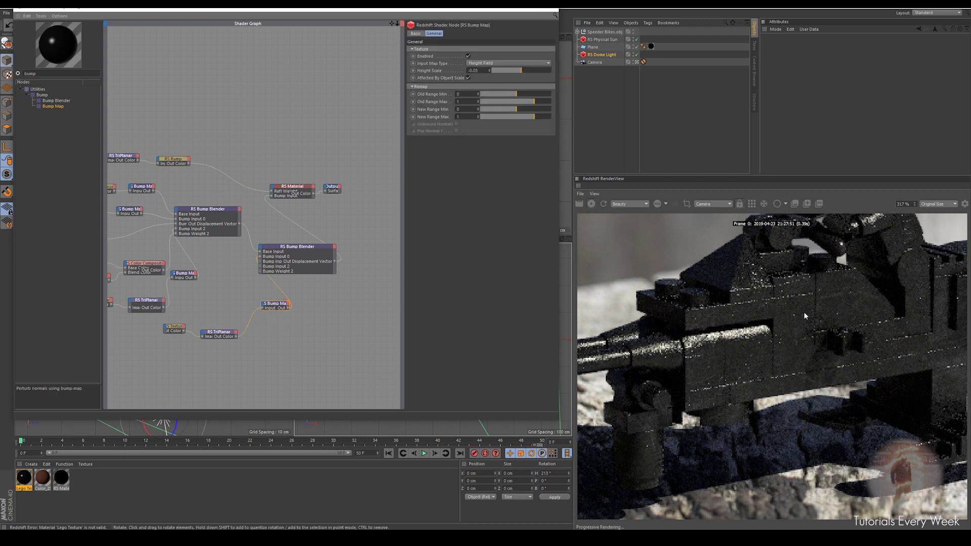
scroll(803, 311, down, 6)
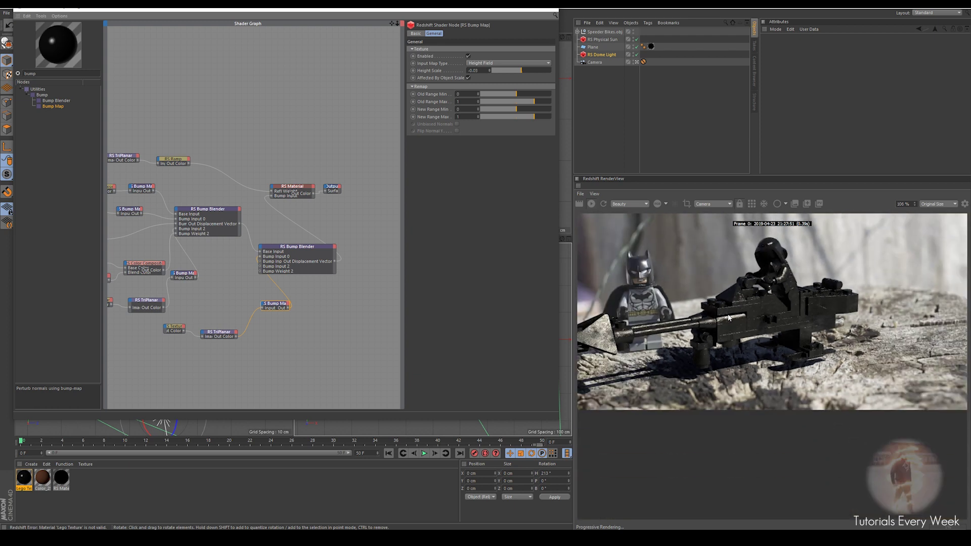
scroll(726, 326, down, 1)
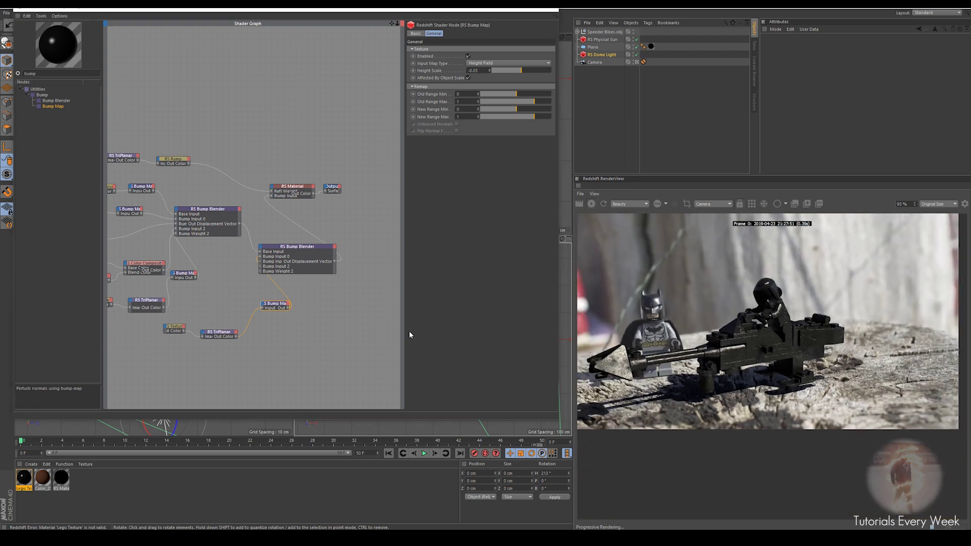
click(372, 326)
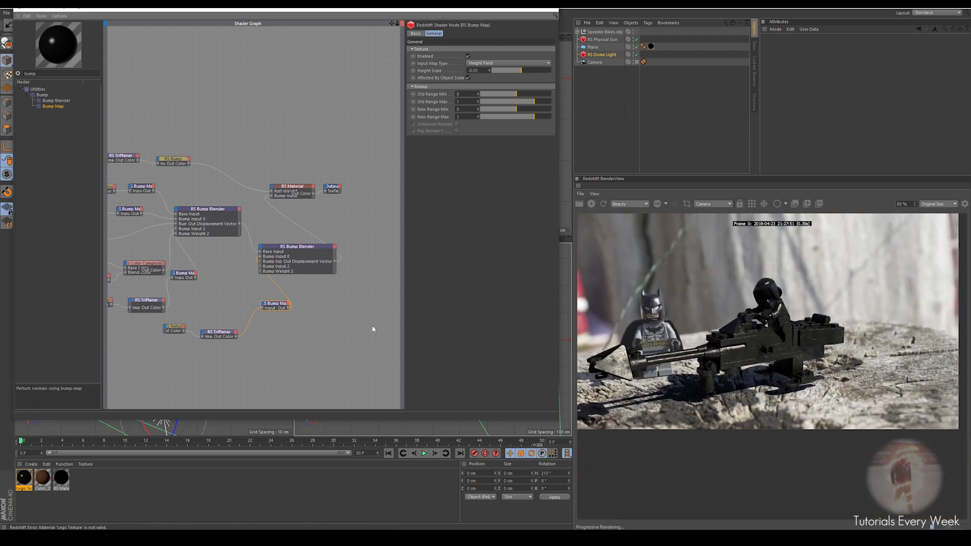
Step: Rearrange the RS Material, Output and second Bump Blender nodes to space out the graph, and check the bike in the render
click(301, 191)
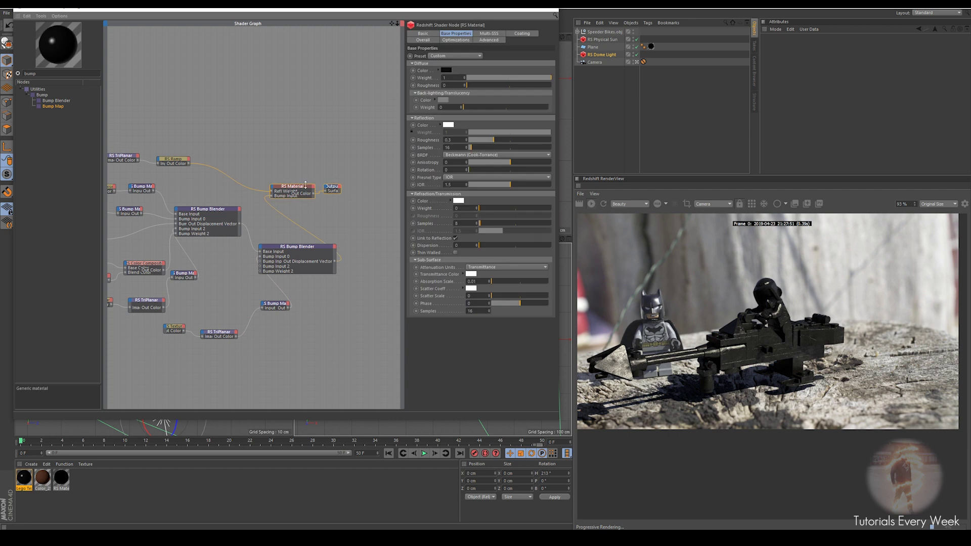
drag(307, 190, 362, 192)
click(291, 224)
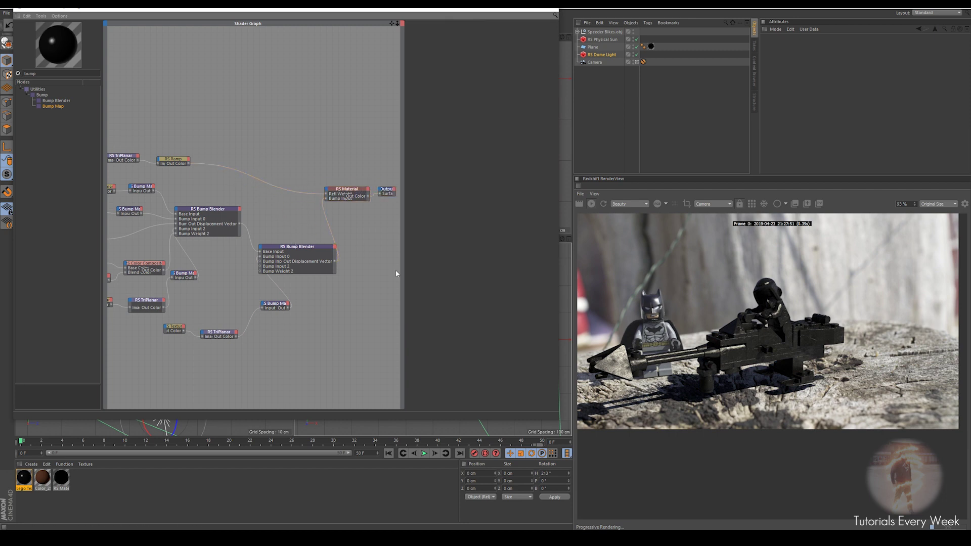
drag(317, 259, 303, 255)
scroll(751, 339, up, 5)
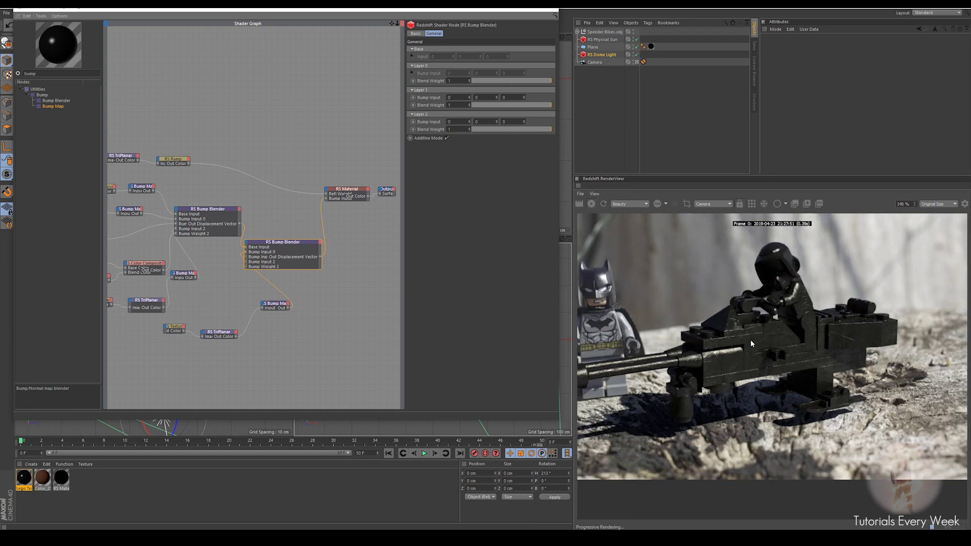
scroll(751, 339, down, 2)
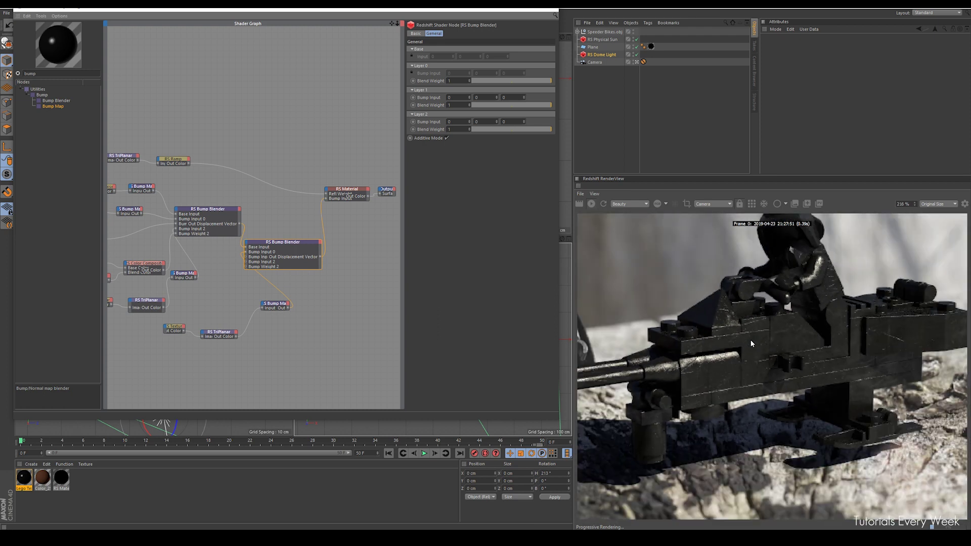
Step: Add a Texture node above the Ramp and load an image from the Speeder texture folder without copying it to the project
click(307, 182)
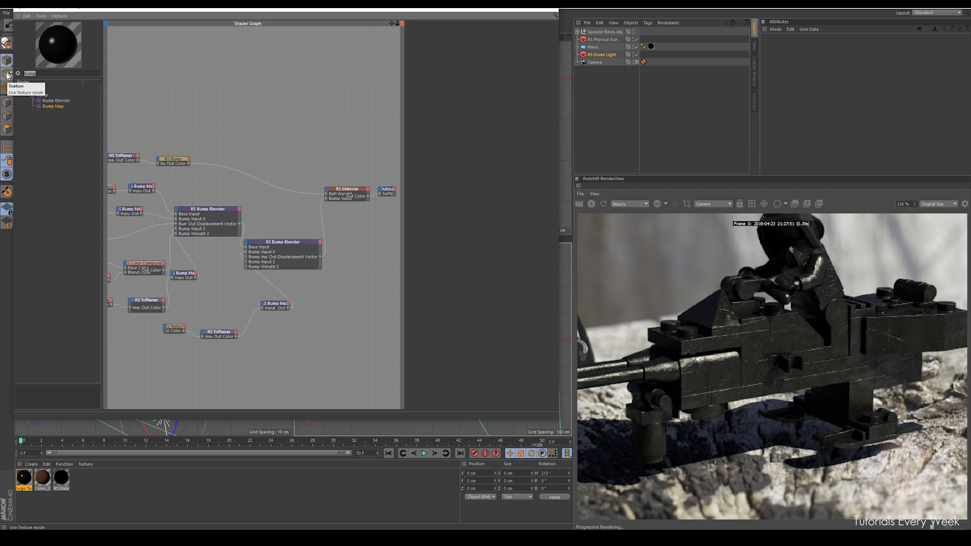
text(text)
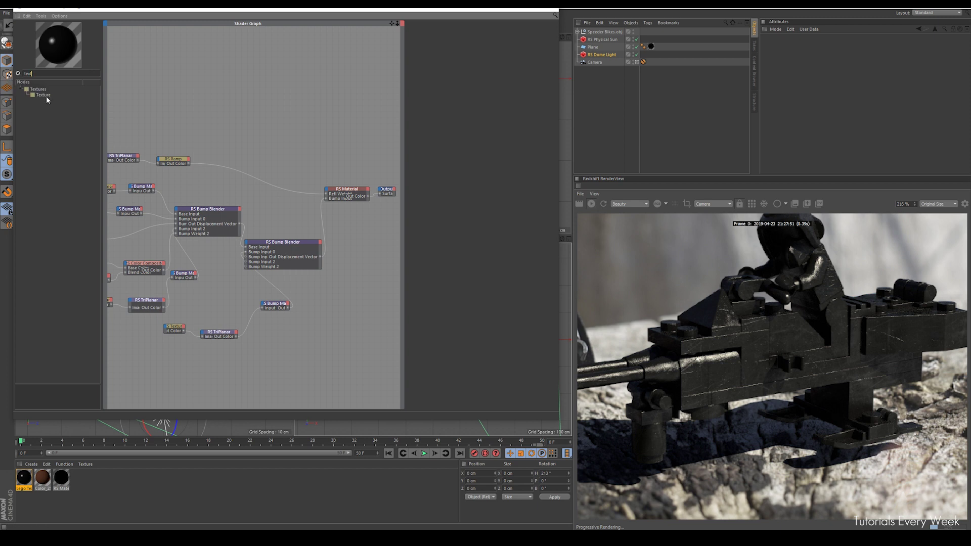
drag(47, 100, 212, 113)
click(545, 93)
click(96, 70)
click(395, 271)
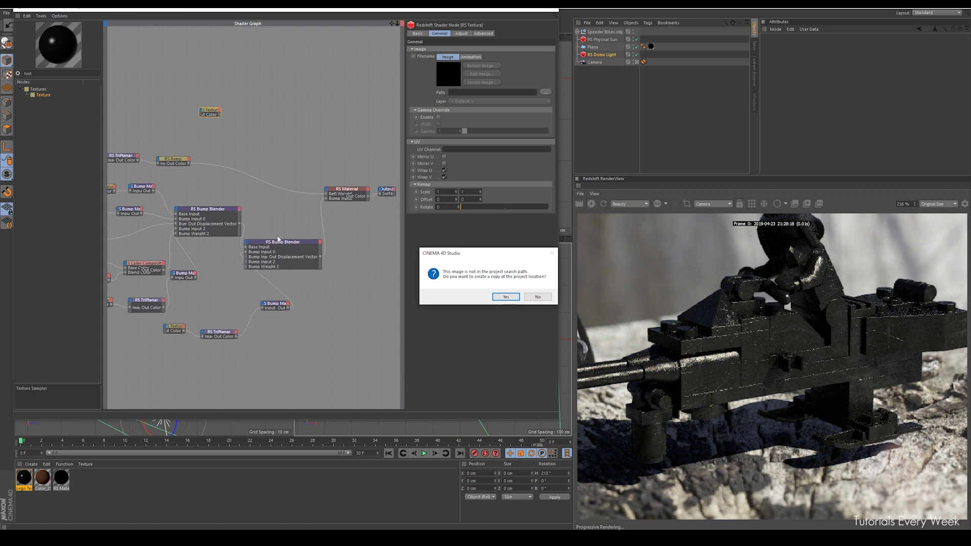
click(536, 297)
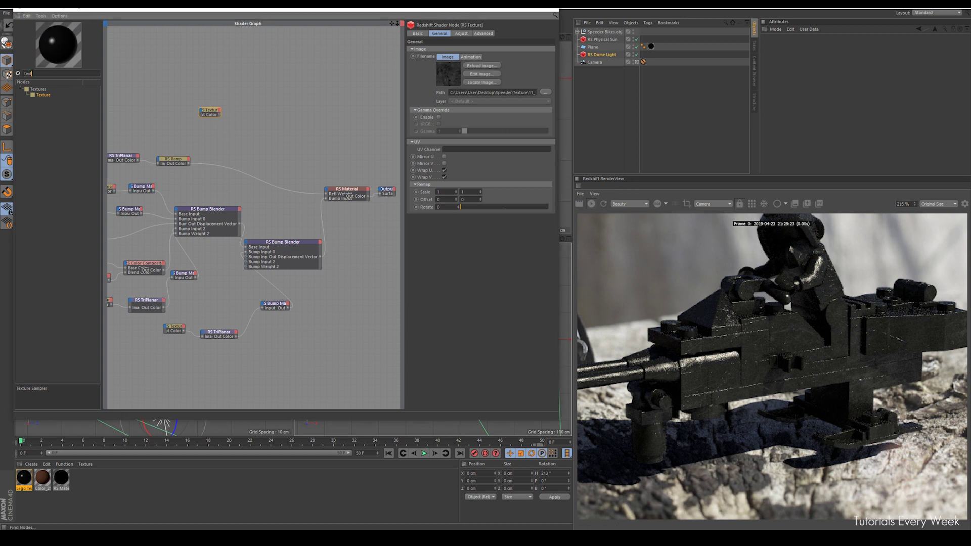
Step: Add a TriPlanar node fed by the new Texture and connect its color to the Output's Surface for preview
text(tripl)
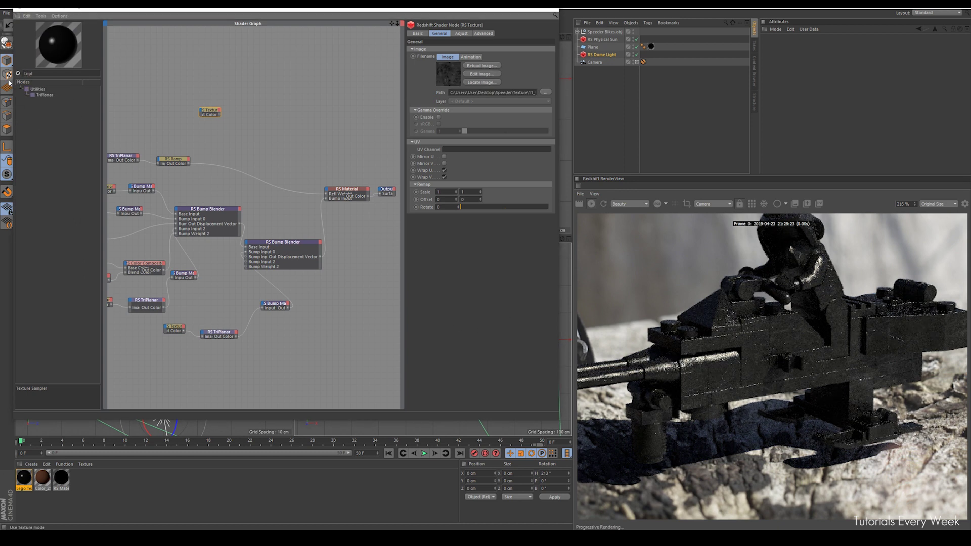
drag(46, 95, 277, 135)
mouse_move(260, 128)
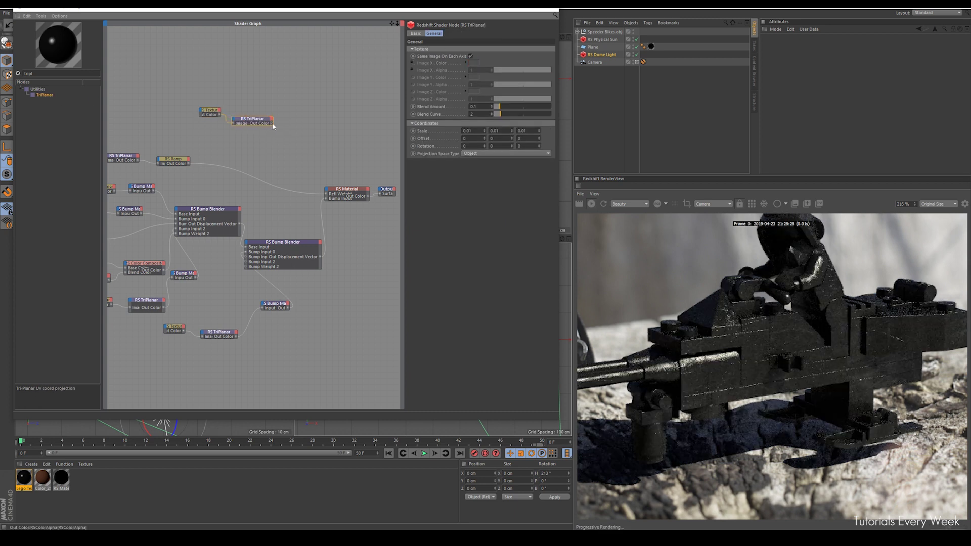
drag(383, 198, 381, 194)
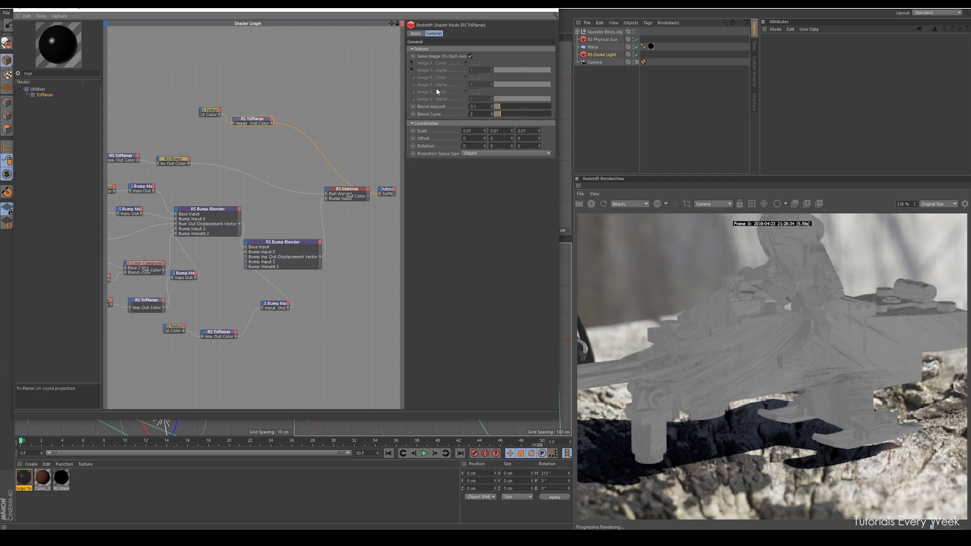
Step: Raise the TriPlanar's Blend Amount to about 0.75, previewing with Same Image On Each Axis off before turning it back on
click(471, 57)
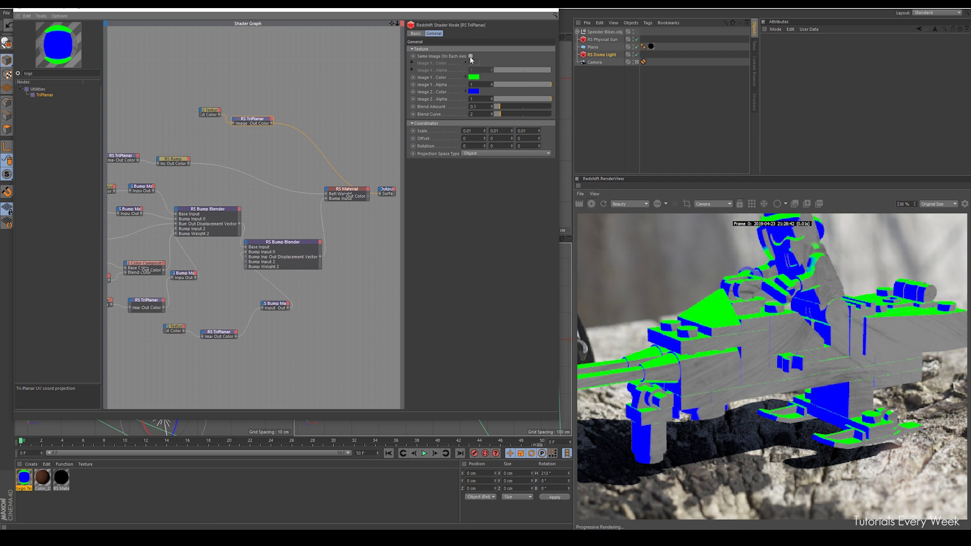
click(470, 56)
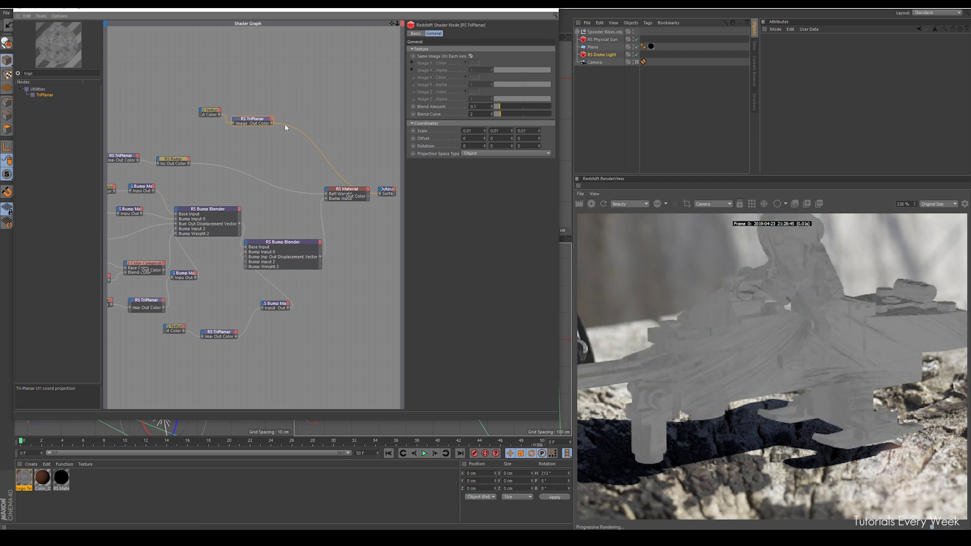
mouse_move(507, 107)
mouse_down()
mouse_move(528, 107)
mouse_move(519, 107)
mouse_up()
click(471, 57)
drag(520, 107, 563, 103)
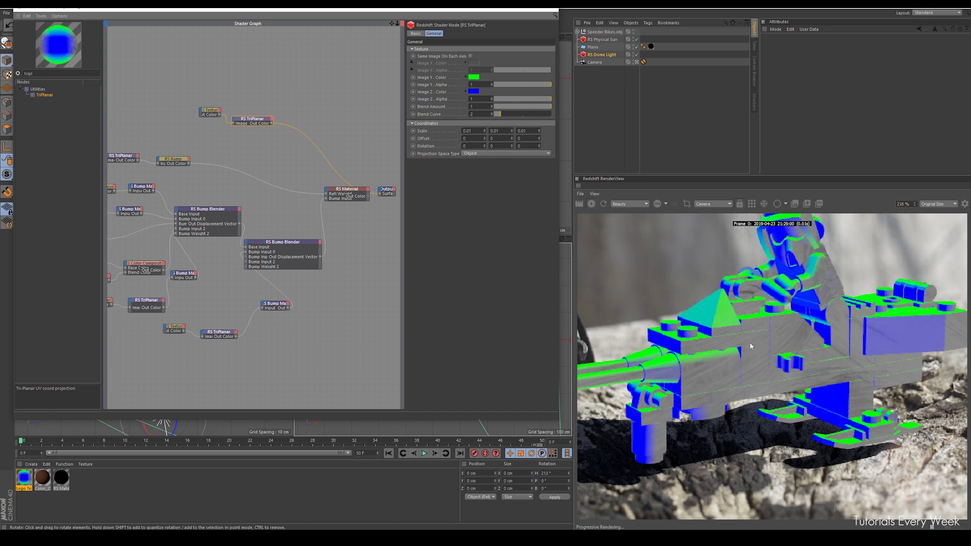
drag(507, 107, 489, 107)
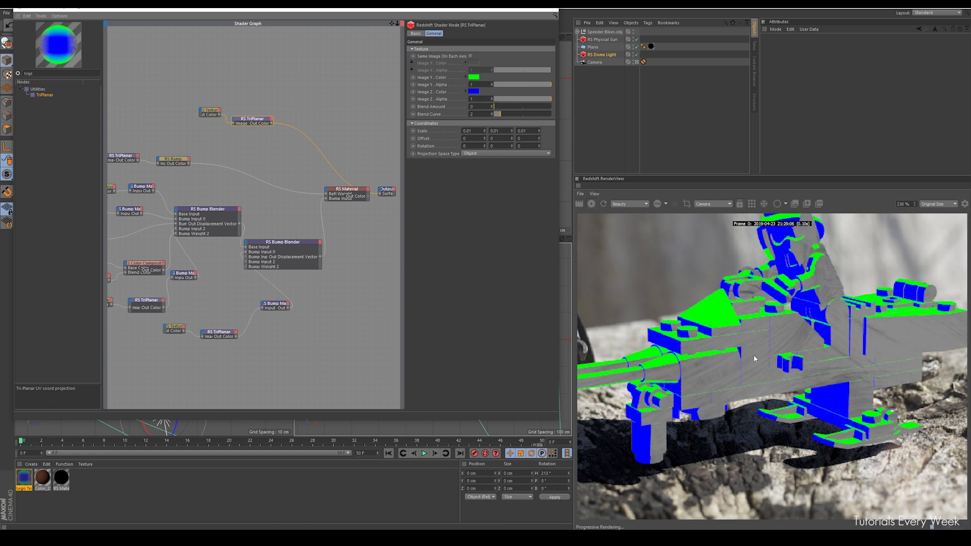
drag(524, 108, 536, 108)
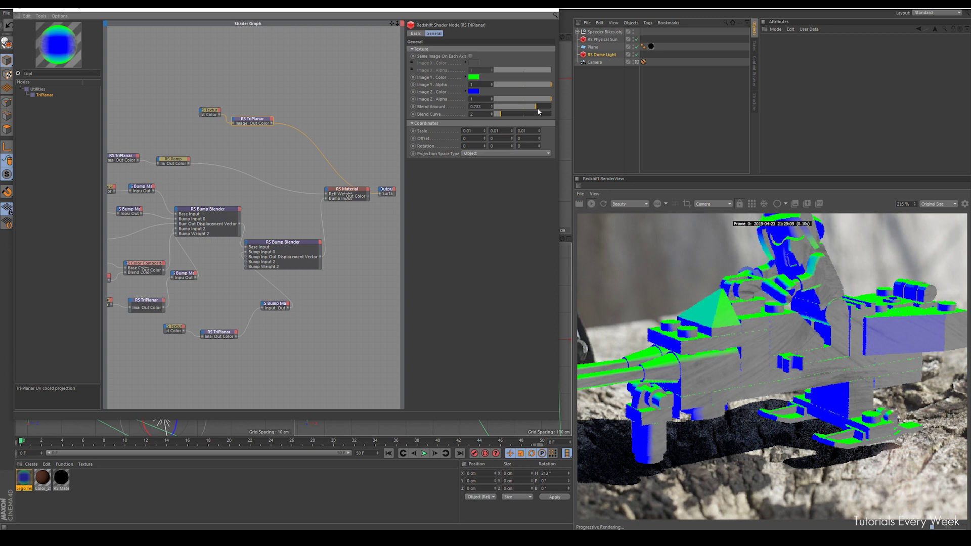
click(471, 56)
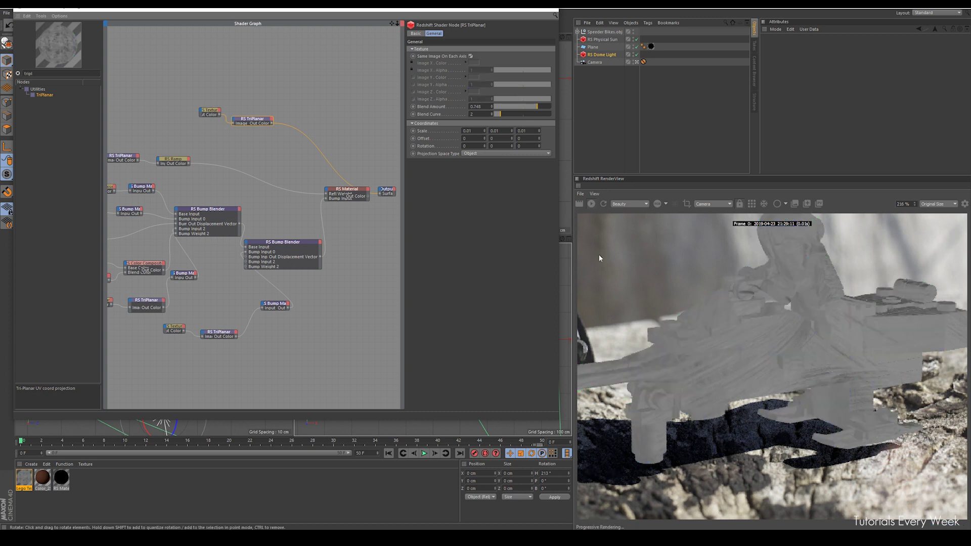
Step: Try shifting the TriPlanar's Offset to 7, 17 and -11 while checking the whole speeder bike
scroll(779, 273, down, 5)
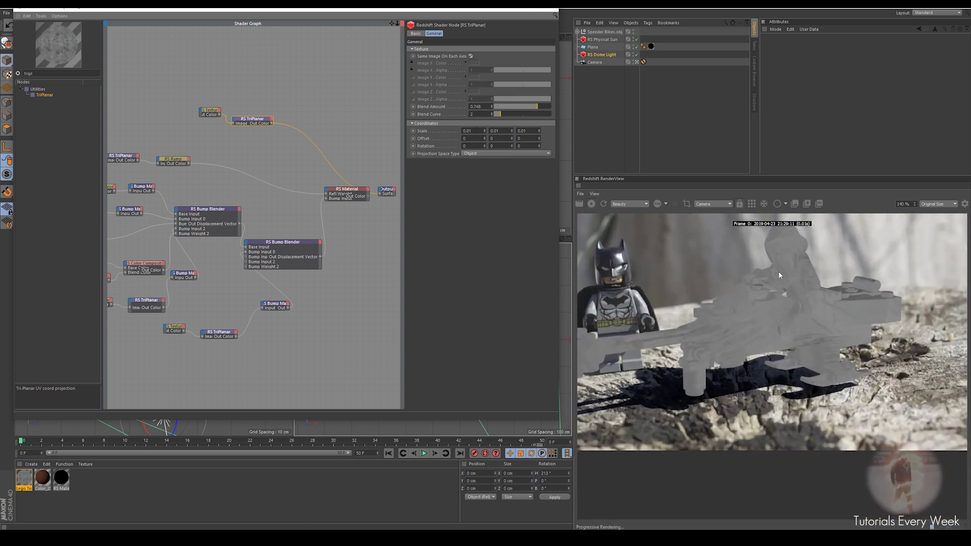
scroll(782, 310, up, 2)
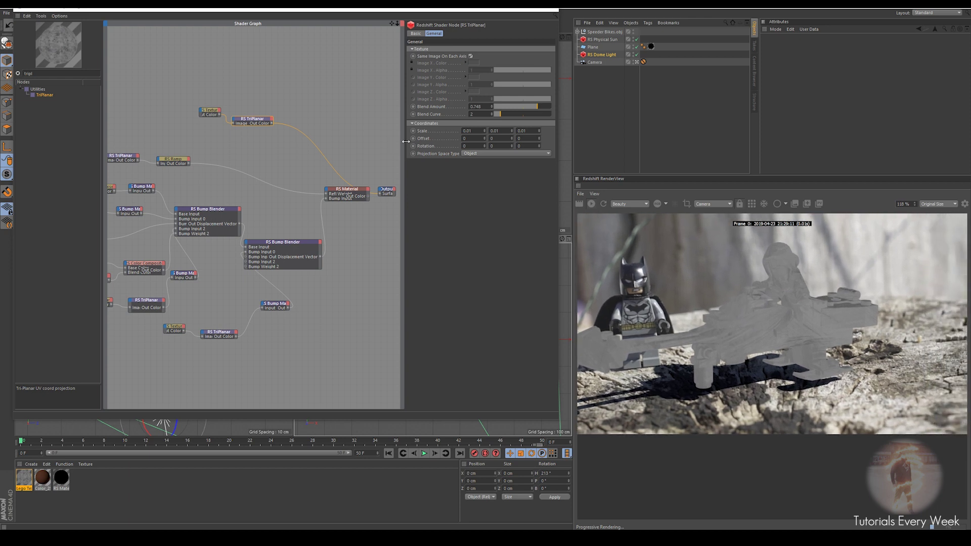
drag(484, 137, 540, 145)
click(539, 137)
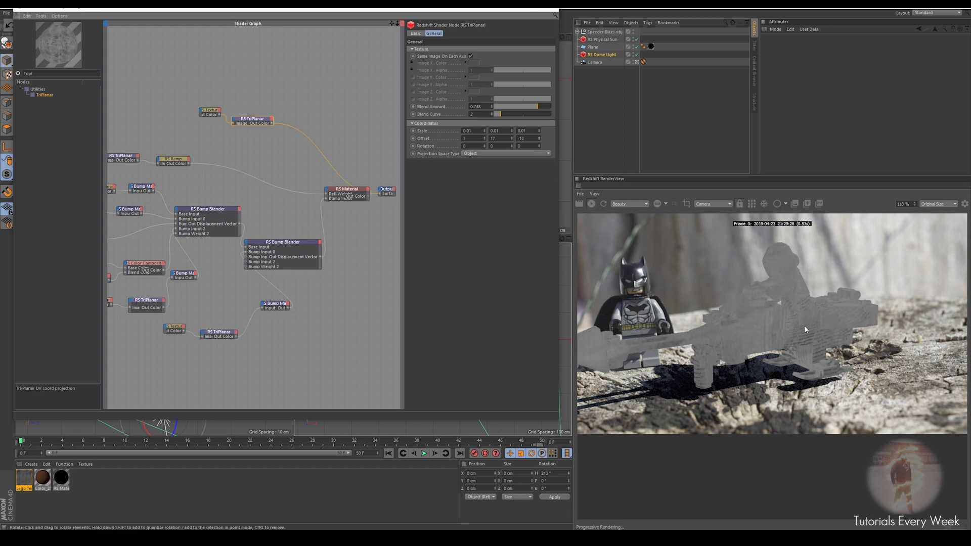
drag(541, 139, 540, 137)
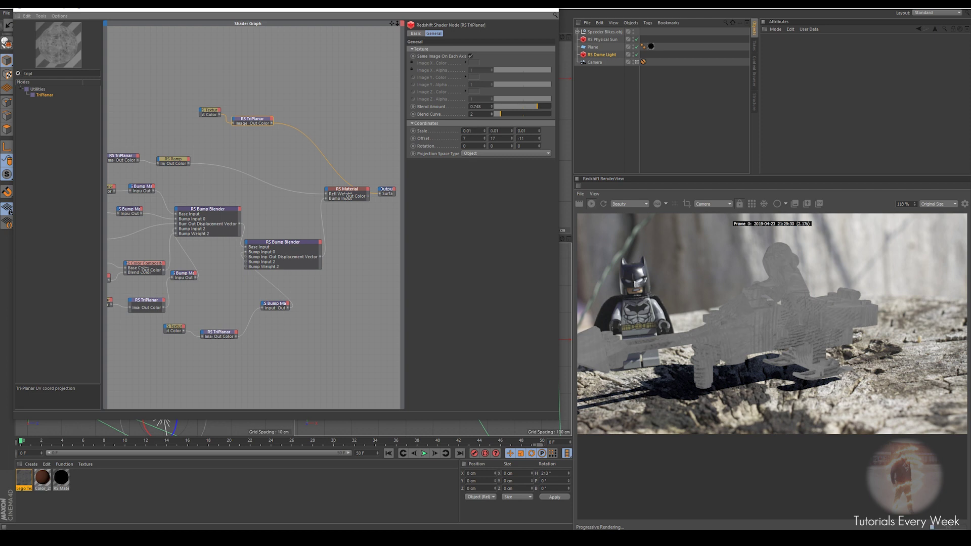
Step: Set the TriPlanar's Scale to 0.03 on all three axes
text(3)
key(Tab)
text(.)
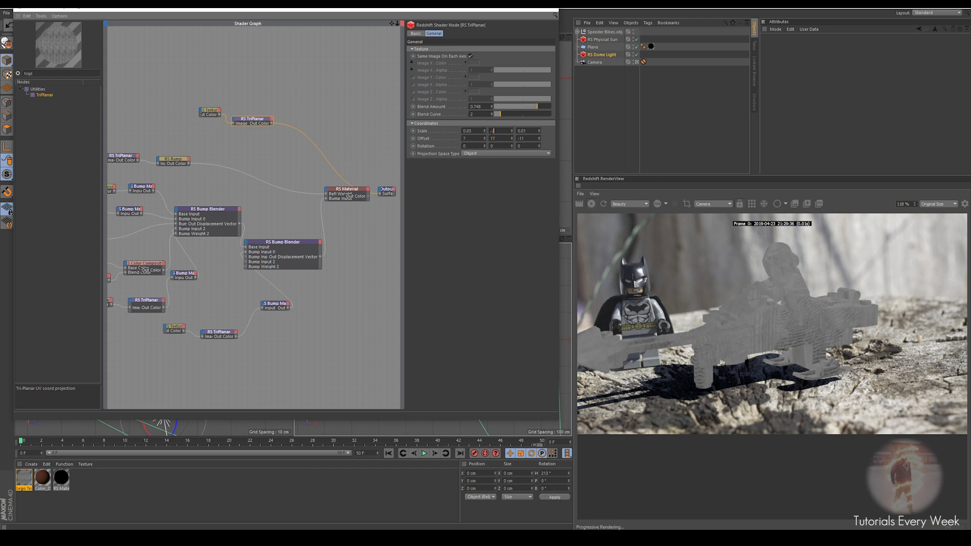
text(03)
key(Tab)
key(BackSpace)
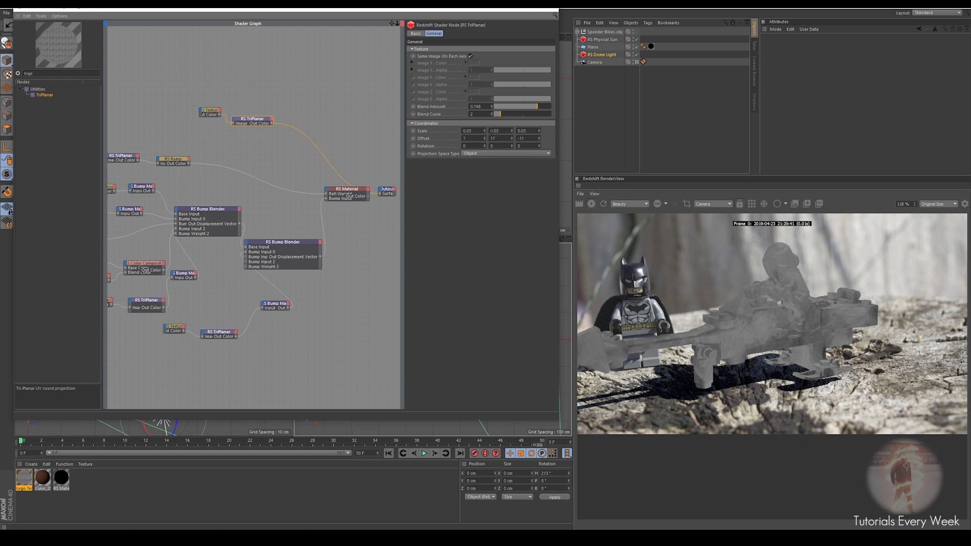
Step: Shift the TriPlanar's Offset to 10, 13 and -42 and inspect the texture up close in the render
mouse_move(540, 139)
mouse_down()
mouse_move(485, 137)
mouse_move(540, 143)
mouse_up()
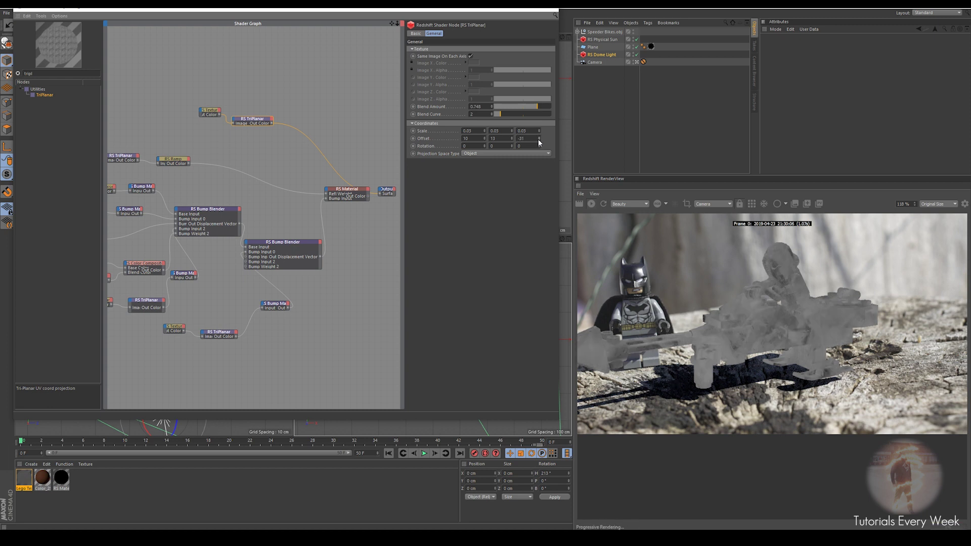
drag(540, 143, 539, 144)
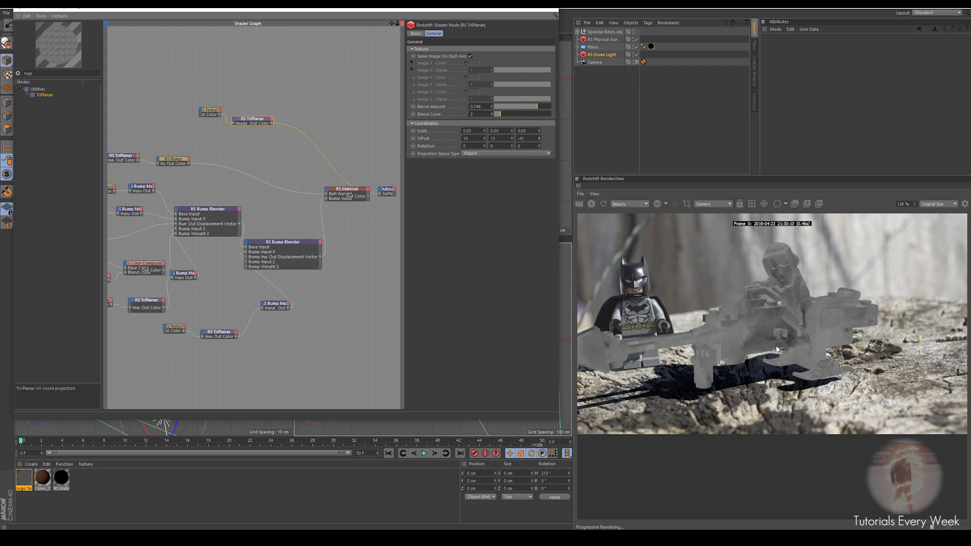
scroll(776, 349, up, 5)
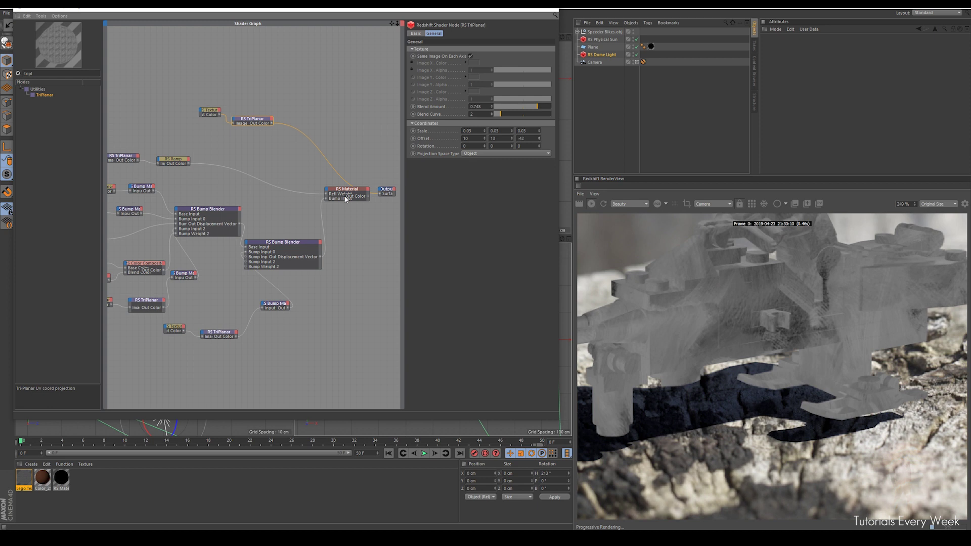
Step: Add a Ramp node after the TriPlanar, feed it the TriPlanar's color and connect it to the Output's Surface
drag(41, 74, 11, 77)
text(ramp)
drag(257, 154, 299, 133)
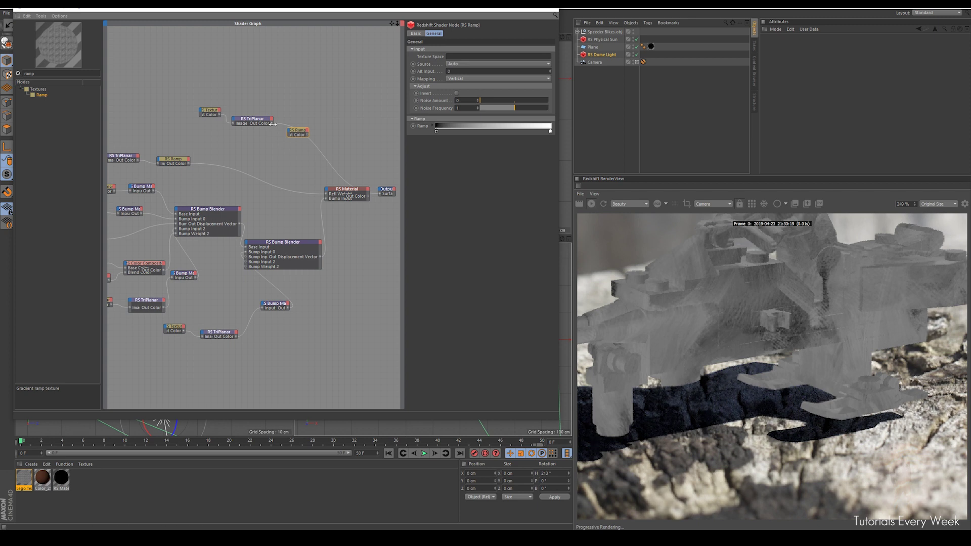
drag(288, 132, 289, 131)
click(333, 137)
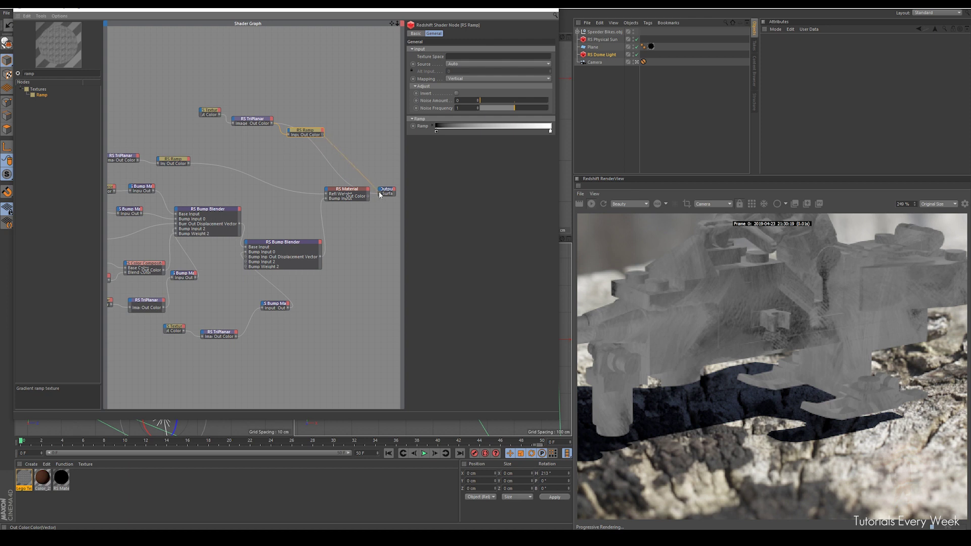
drag(381, 197, 380, 194)
Step: Set the new Ramp's Source to Alt, enable Invert and move its black knot to about 80% along the gradient
click(453, 64)
click(455, 78)
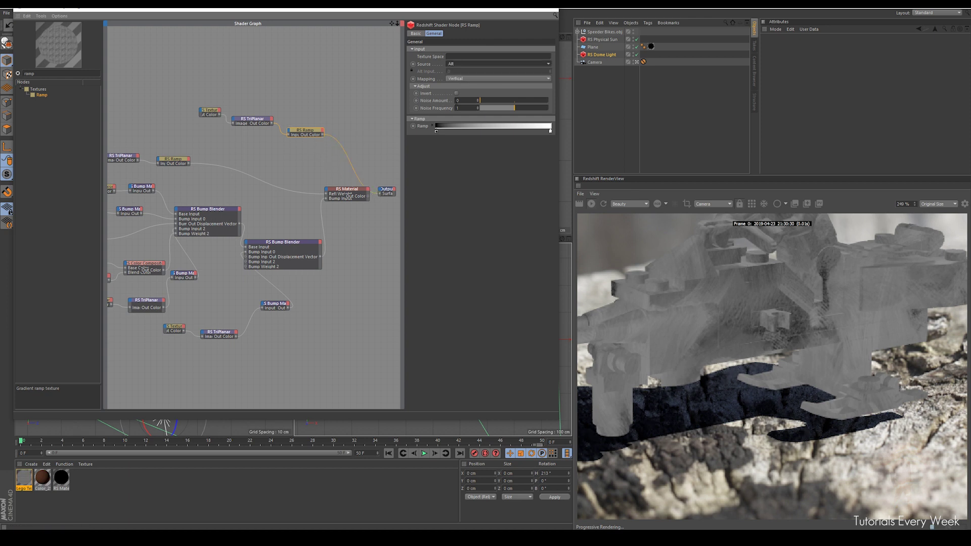
click(457, 93)
mouse_move(436, 132)
mouse_down()
mouse_move(545, 133)
mouse_move(529, 133)
mouse_up()
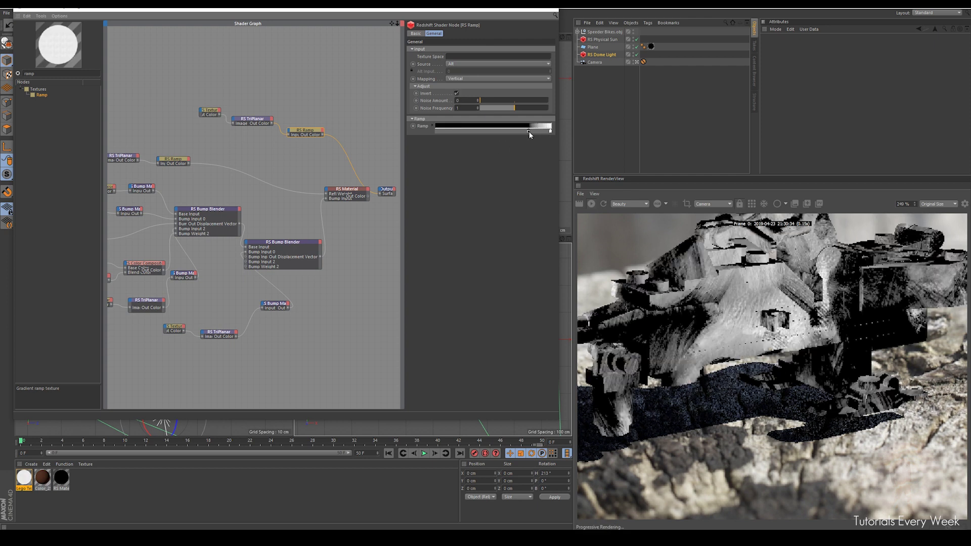
scroll(753, 306, down, 5)
scroll(752, 306, up, 5)
scroll(752, 303, down, 3)
drag(318, 133, 297, 132)
scroll(740, 284, down, 2)
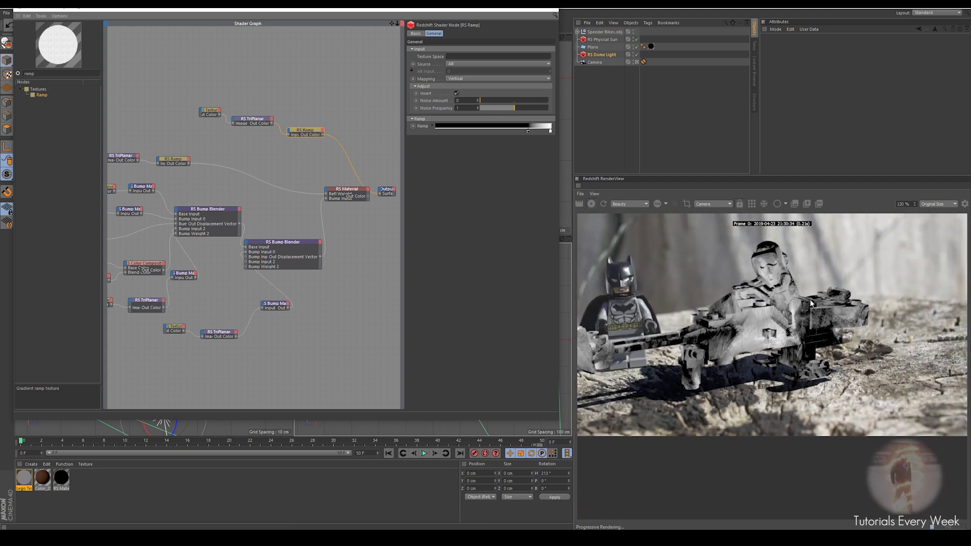
scroll(810, 288, up, 5)
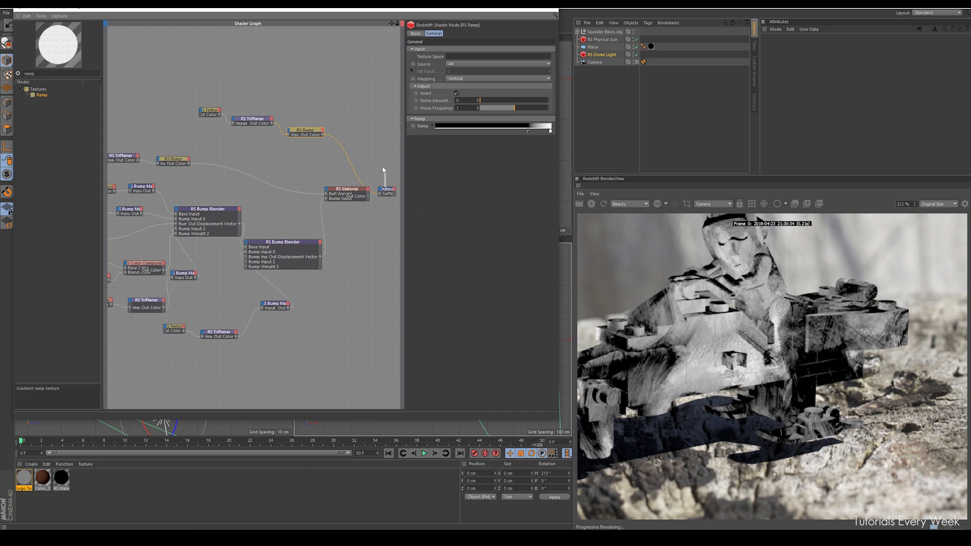
Step: Reconnect the RS Material to the Output's Surface in place of the Ramp and show the material's settings
drag(383, 171, 384, 172)
click(375, 191)
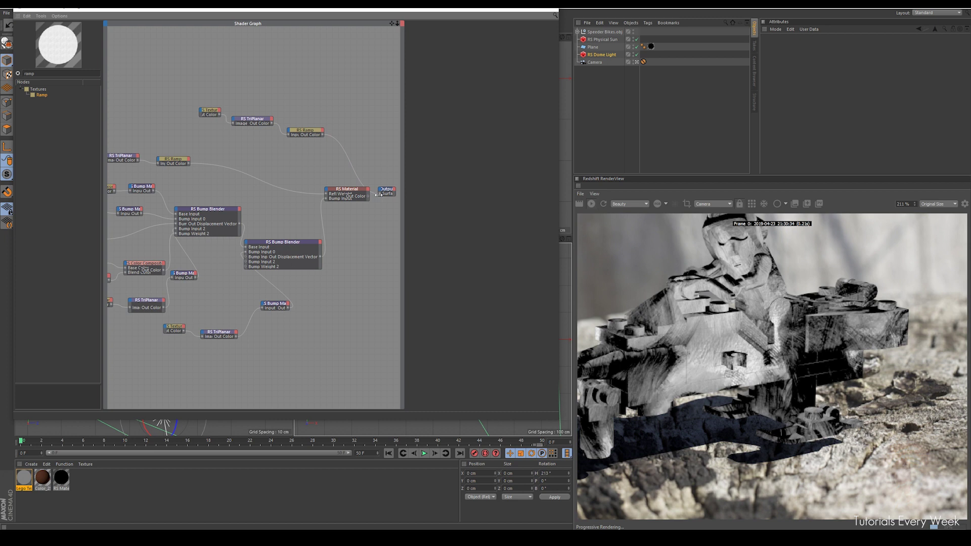
drag(377, 196, 380, 194)
click(339, 190)
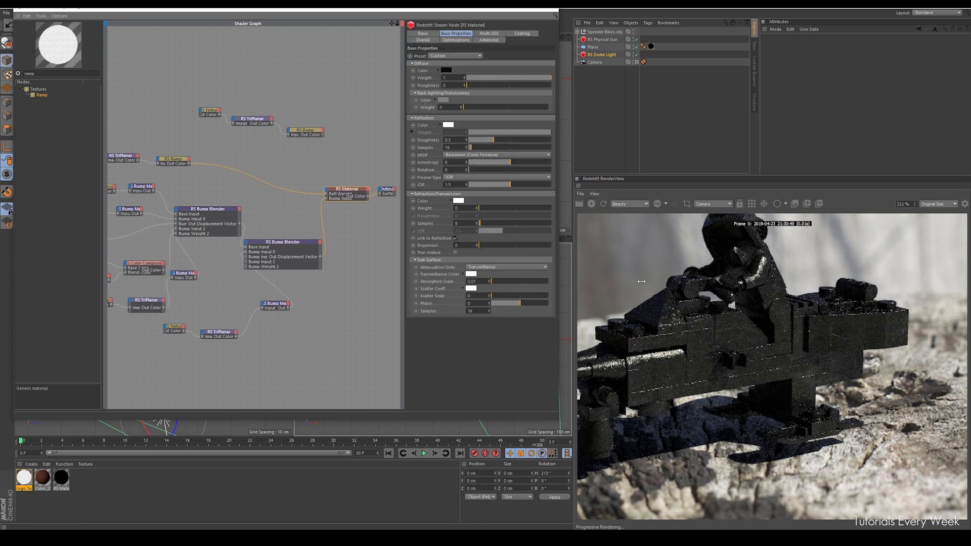
scroll(698, 322, down, 3)
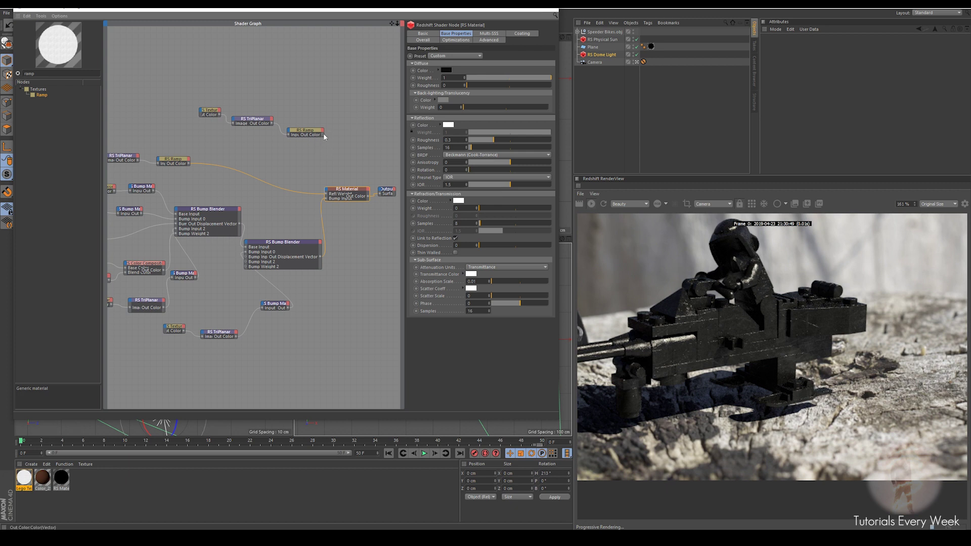
Step: Connect the new Ramp's output color to the RS Material's Coat Color
click(327, 191)
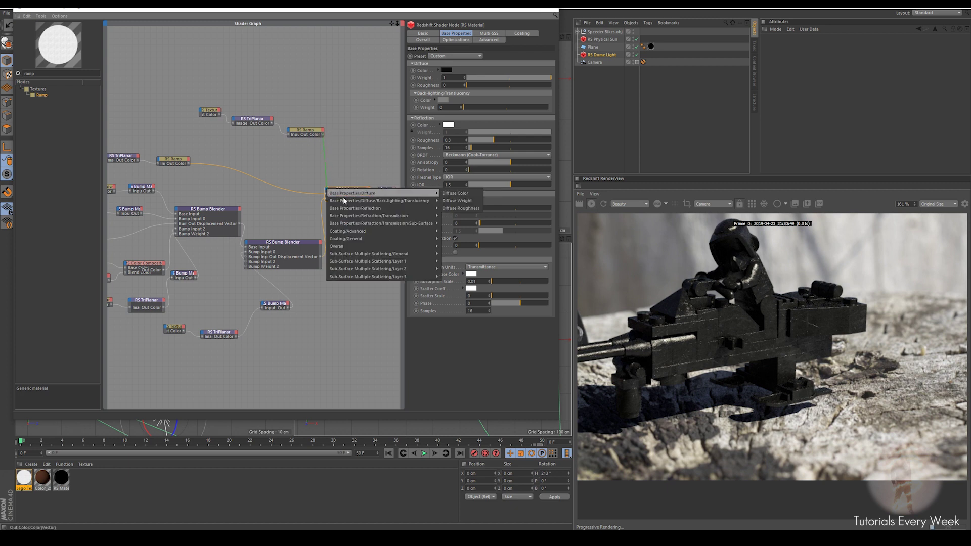
mouse_move(350, 239)
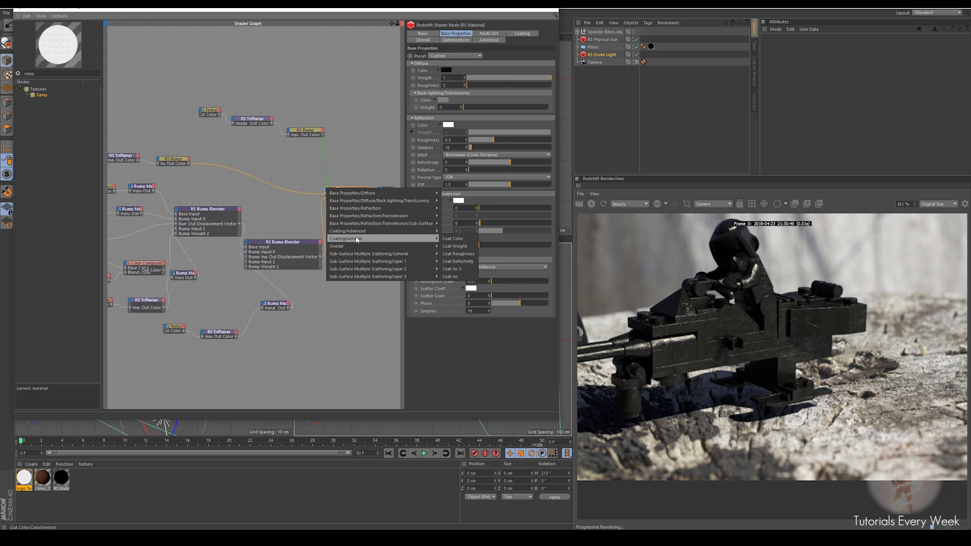
click(453, 238)
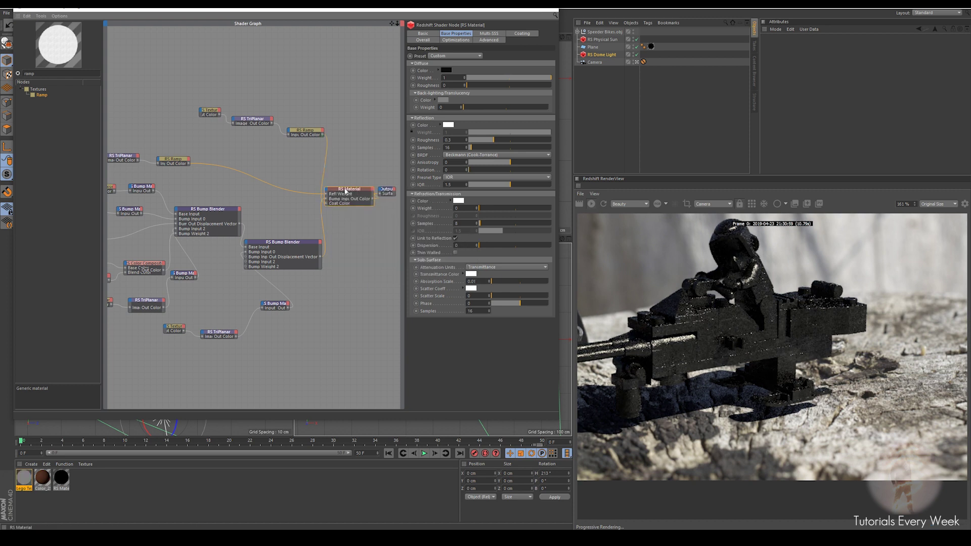
Step: Set the RS Material's Coating Weight to 1 and inspect the coated speeder bike up close and as a whole
click(524, 33)
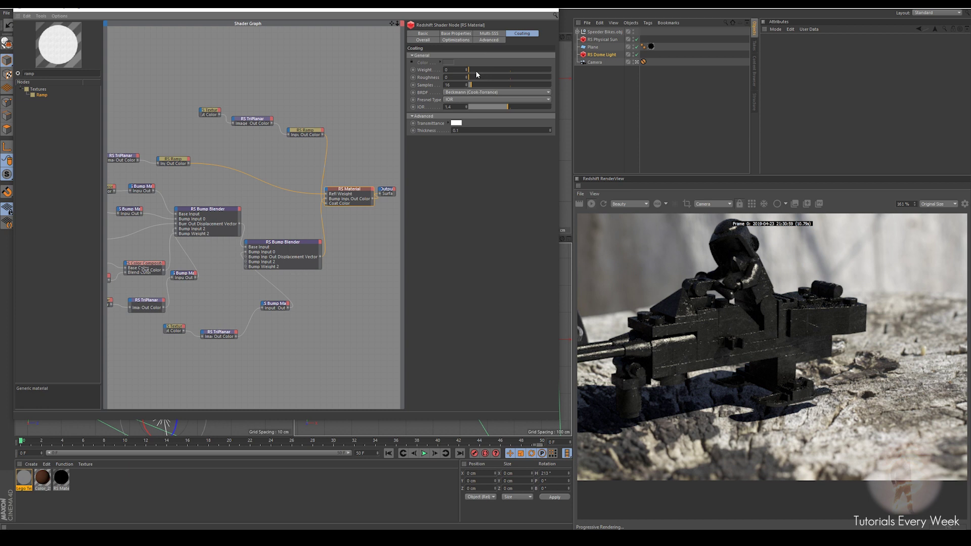
drag(469, 70, 554, 70)
scroll(747, 343, up, 5)
scroll(779, 337, down, 3)
scroll(803, 330, up, 3)
drag(480, 69, 657, 69)
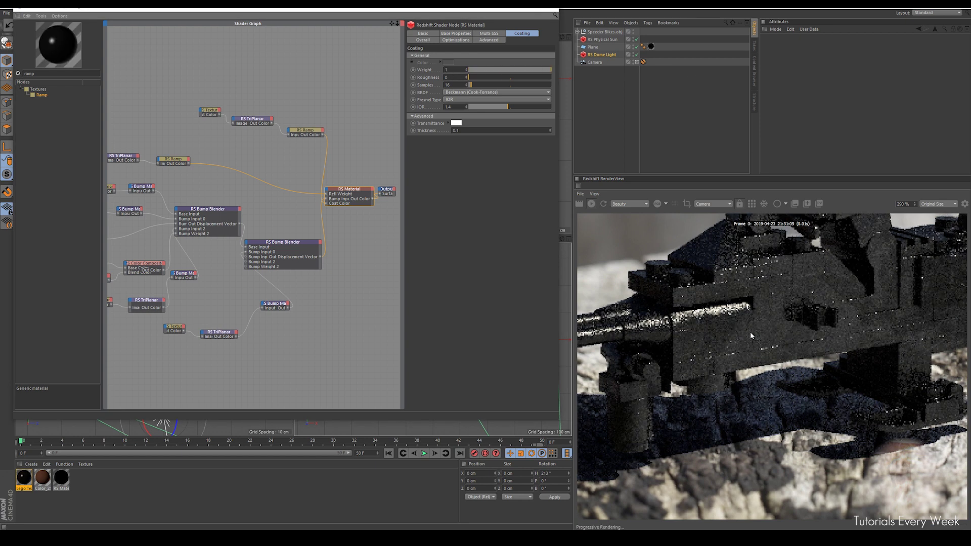
scroll(792, 315, down, 5)
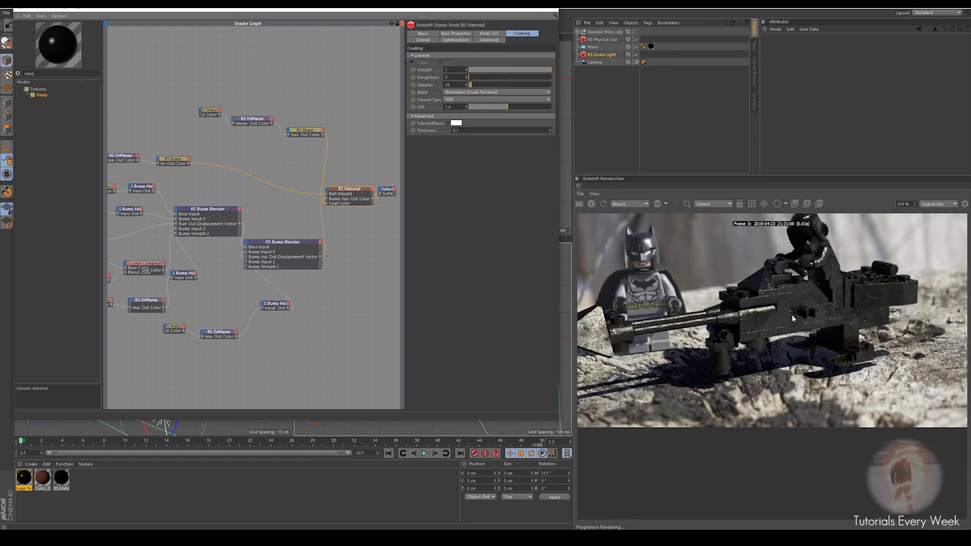
scroll(798, 313, up, 8)
scroll(797, 312, down, 8)
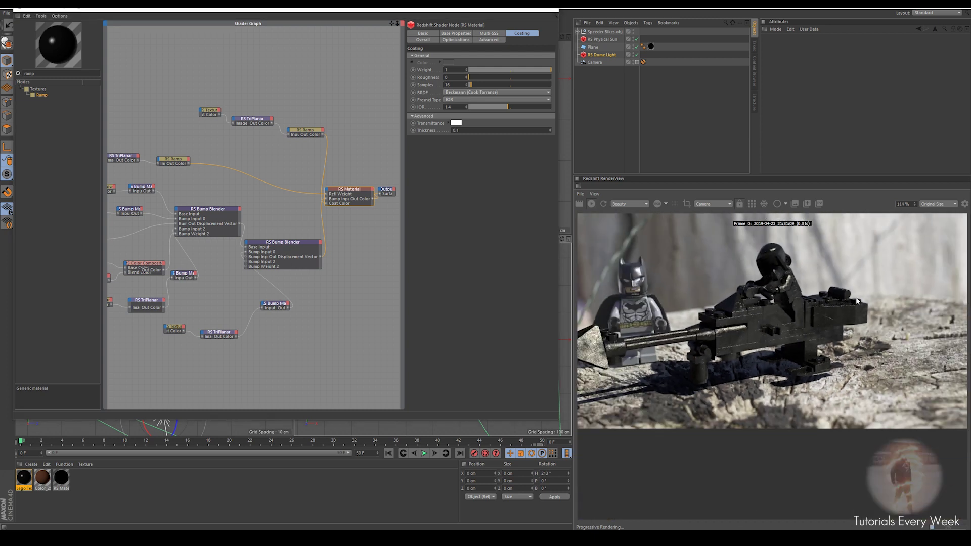
Step: Nudge the coating Ramp's black knot to just under 80% and reposition the Ramp node below its TriPlanar node
click(301, 132)
mouse_move(529, 132)
mouse_down()
mouse_move(455, 132)
mouse_move(527, 133)
mouse_up()
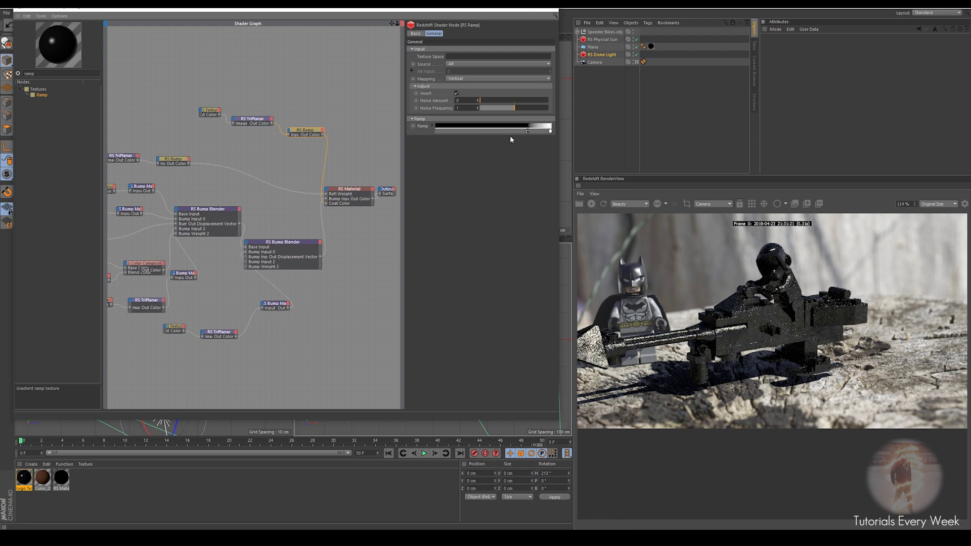
click(346, 188)
drag(307, 133, 298, 149)
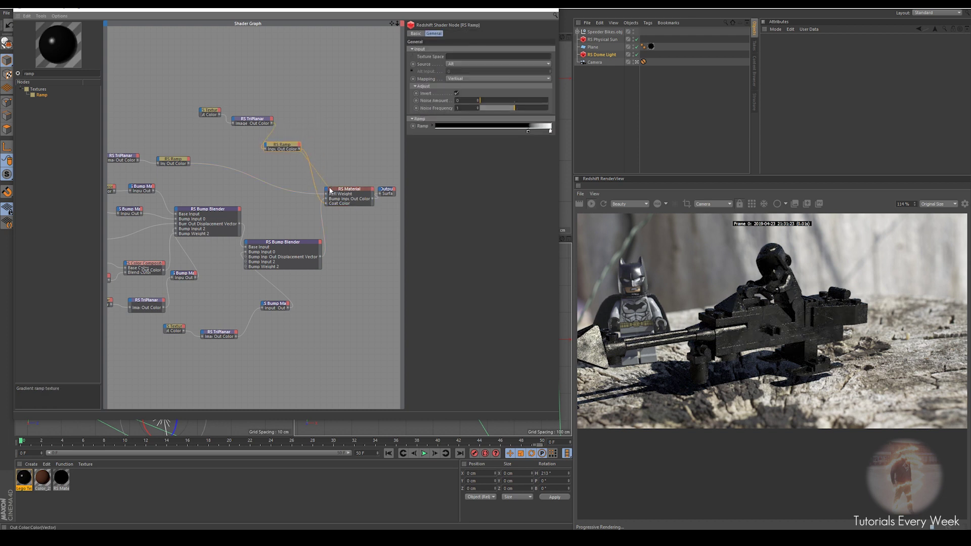
Step: Try connecting the coating Ramp's output to the RS Material's Coat Bump Input, check the render up close, and undo the connection
click(327, 192)
mouse_move(359, 235)
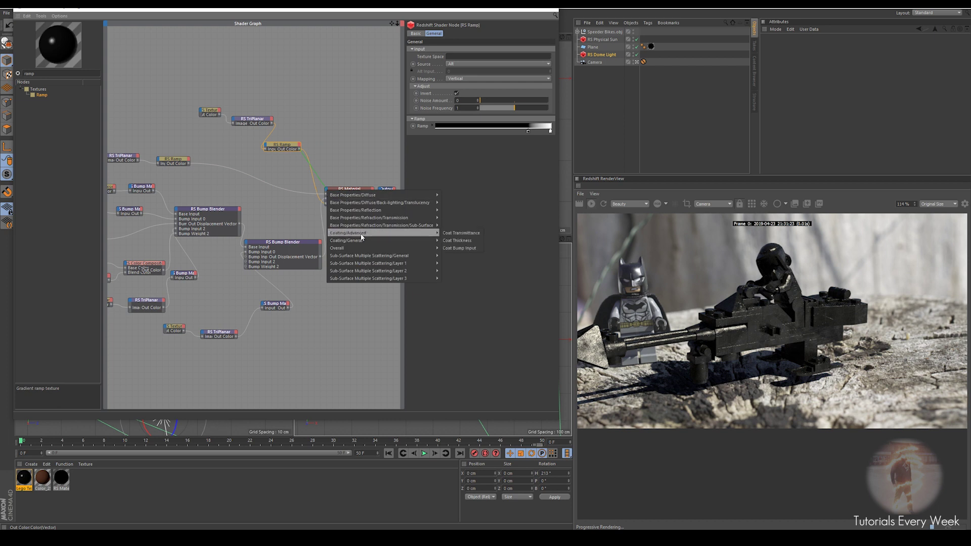
click(469, 248)
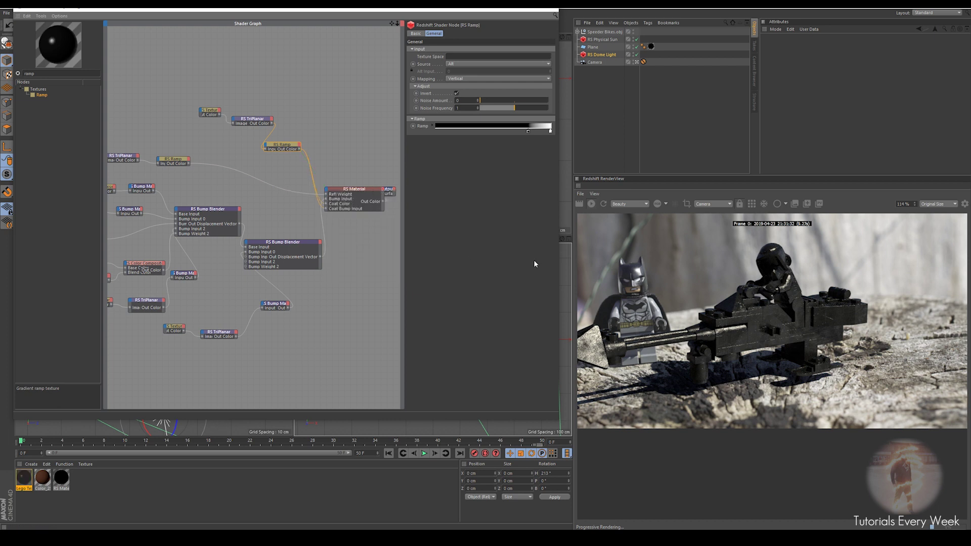
scroll(771, 340, up, 9)
scroll(772, 339, down, 11)
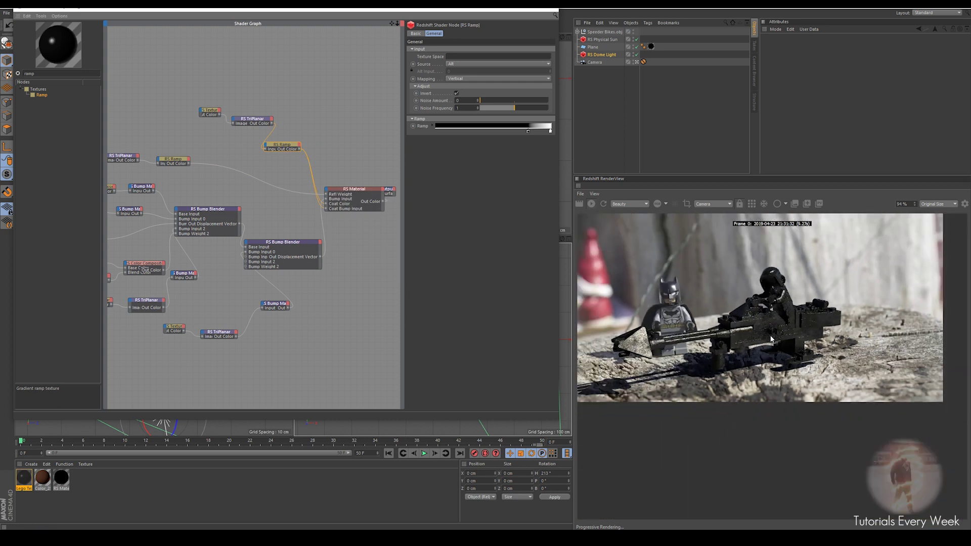
scroll(764, 342, up, 7)
scroll(761, 324, down, 4)
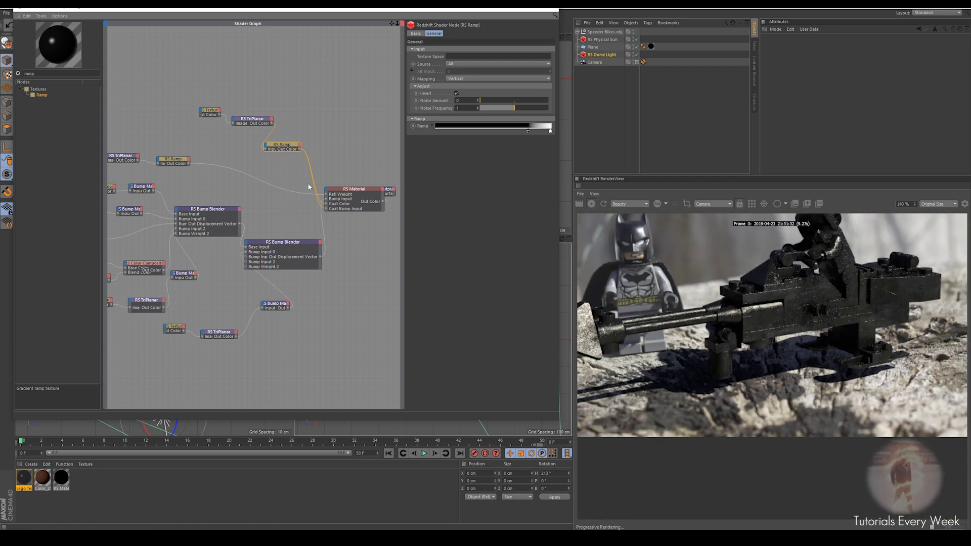
scroll(727, 304, up, 5)
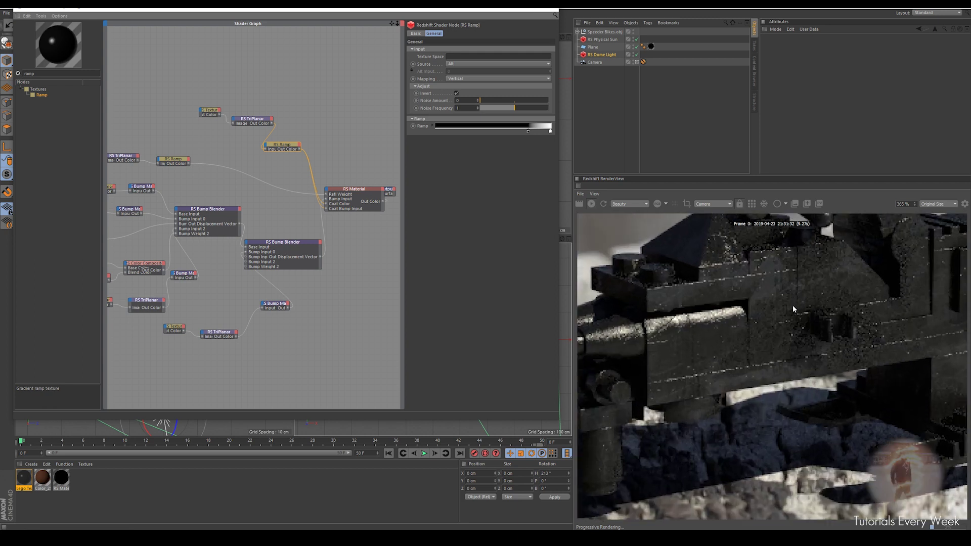
key(ctrl+z)
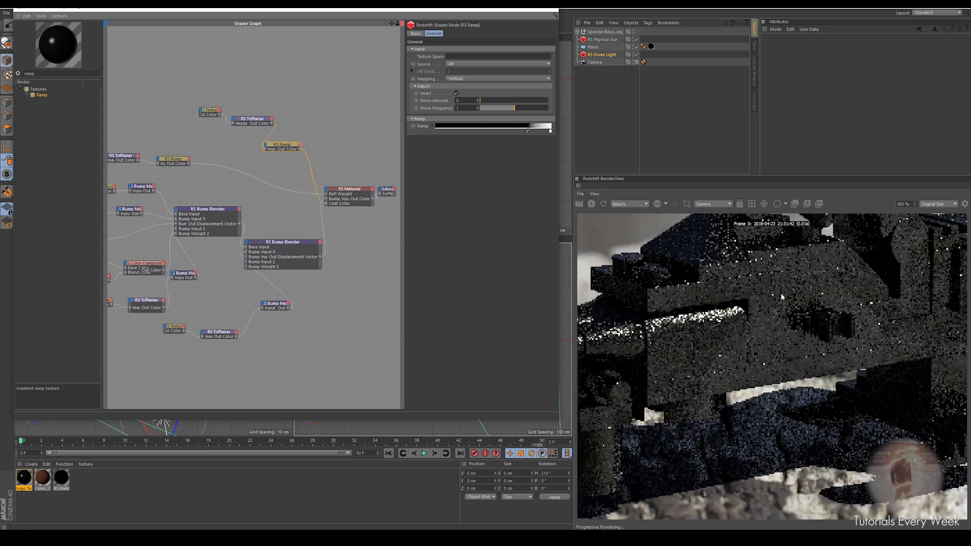
Step: Examine the coated speeder bike from other angles at frames 43 and 36, both whole and up close on the rider and rear
scroll(778, 289, down, 7)
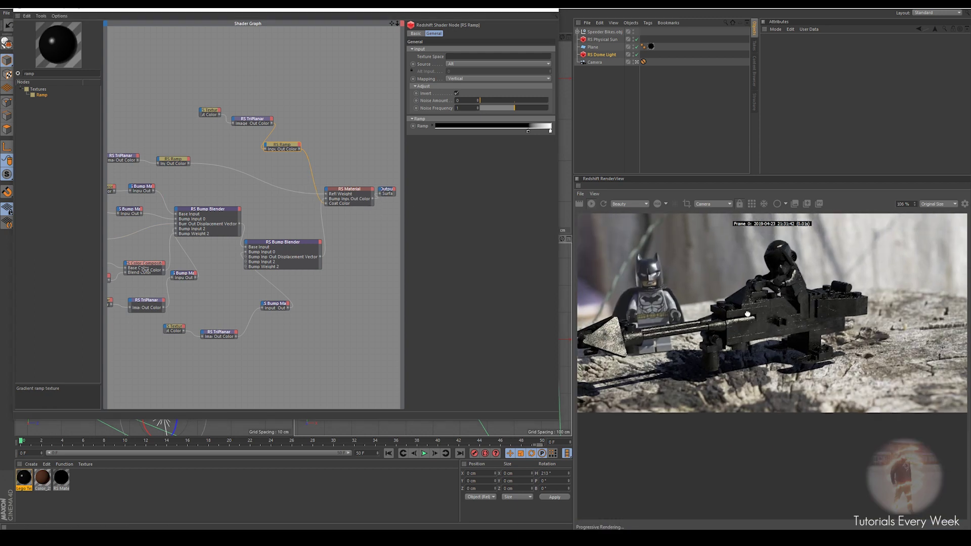
drag(753, 310, 757, 324)
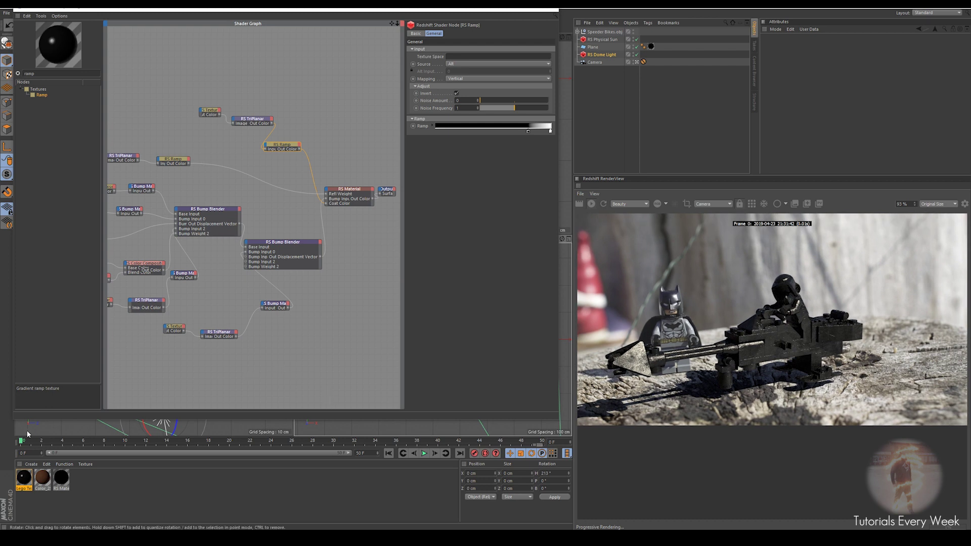
drag(23, 444, 468, 441)
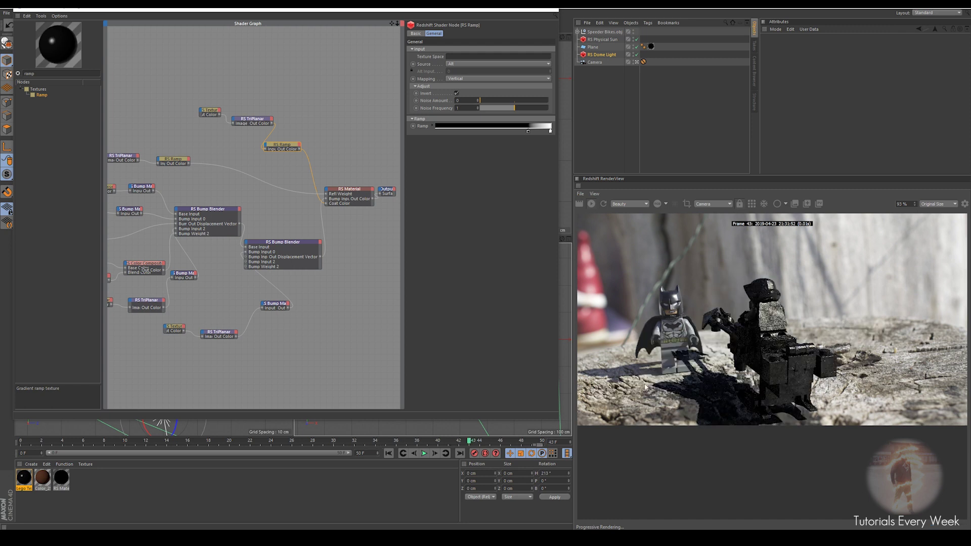
drag(460, 444, 415, 443)
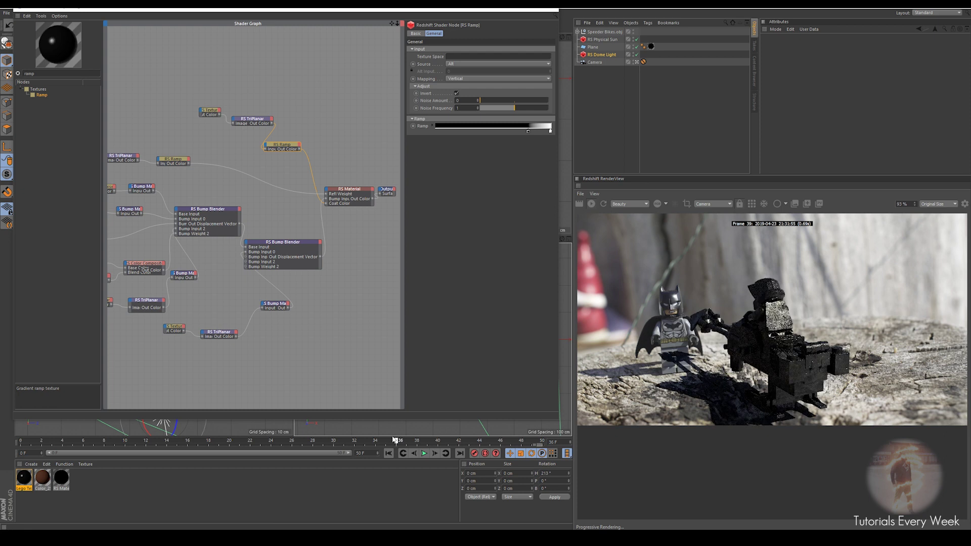
scroll(776, 335, up, 5)
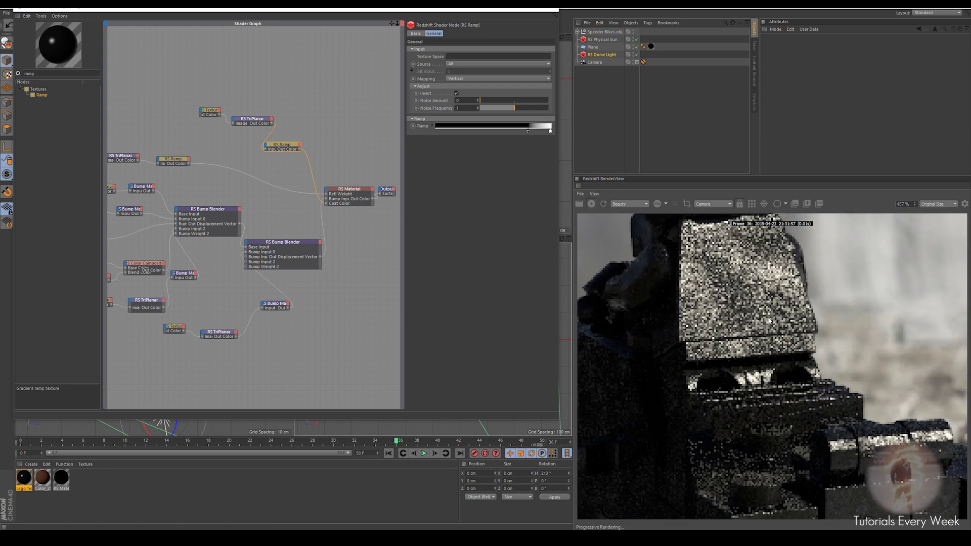
drag(762, 284, 736, 321)
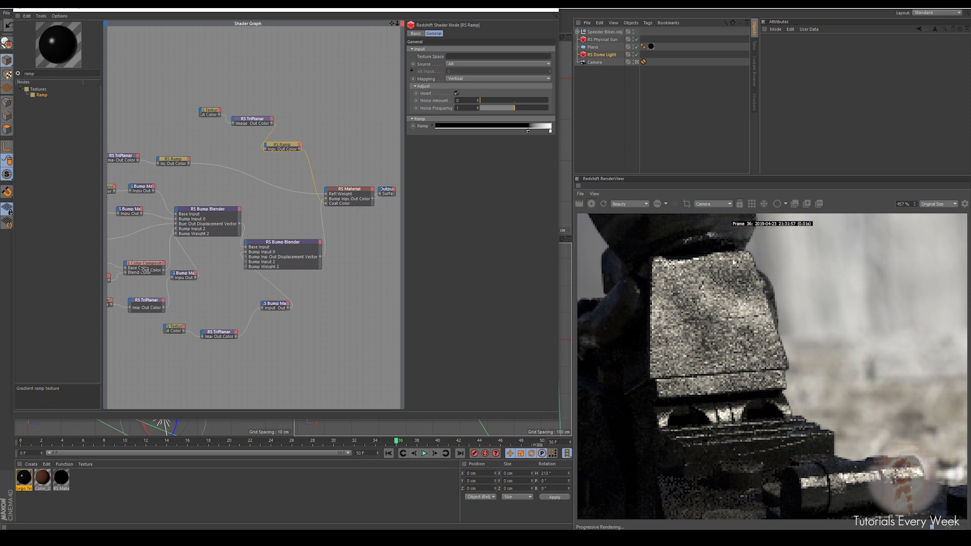
scroll(738, 322, down, 5)
scroll(736, 288, up, 2)
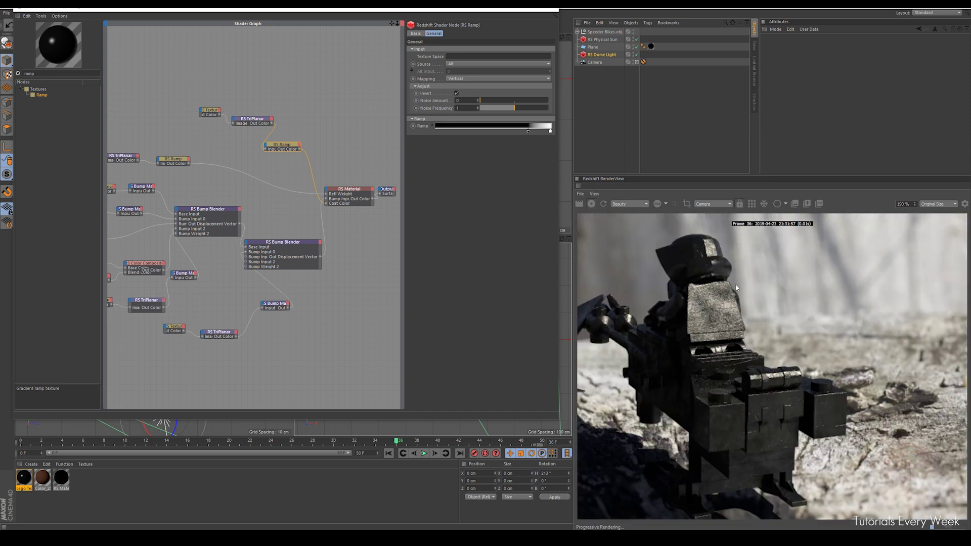
scroll(740, 328, up, 4)
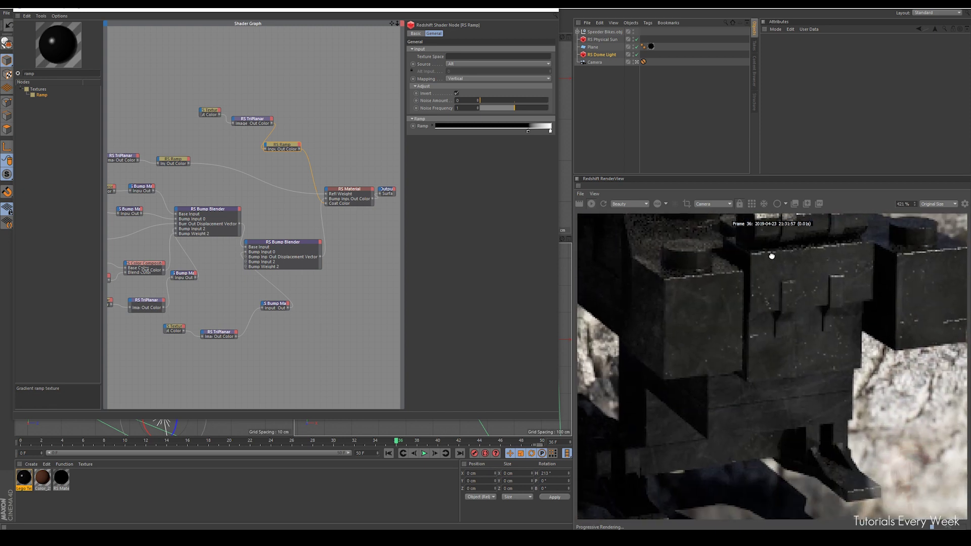
middle_drag(766, 321, 817, 310)
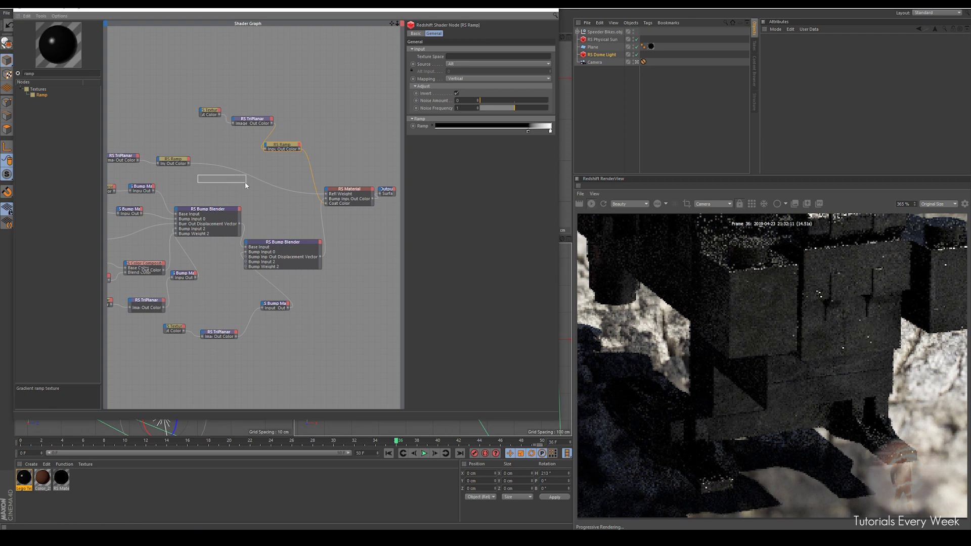
Step: Move the white knot of the Ramp feeding the Refl Weight to about 25% along the gradient, after trying about 40%, and check the render
middle_drag(228, 182, 237, 182)
middle_drag(139, 162, 219, 162)
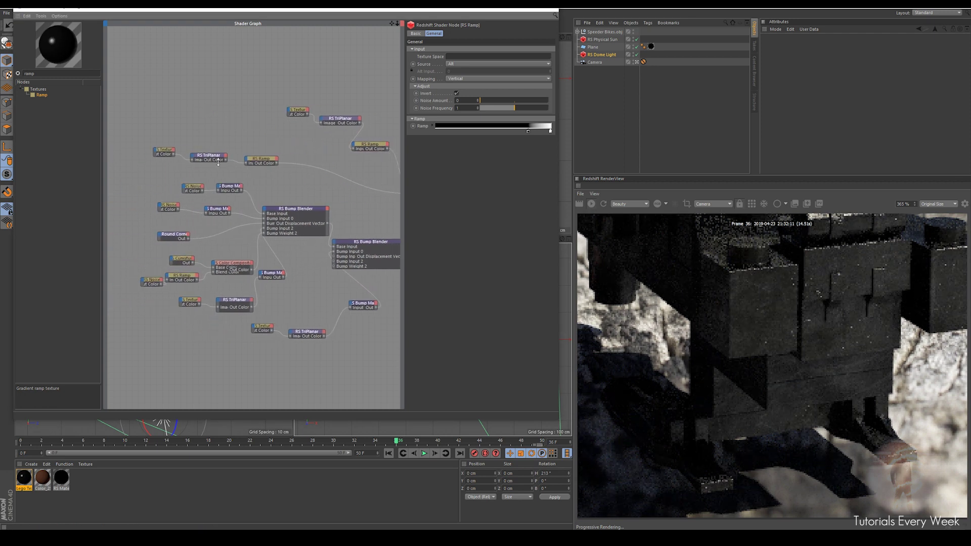
click(266, 163)
drag(460, 131, 481, 131)
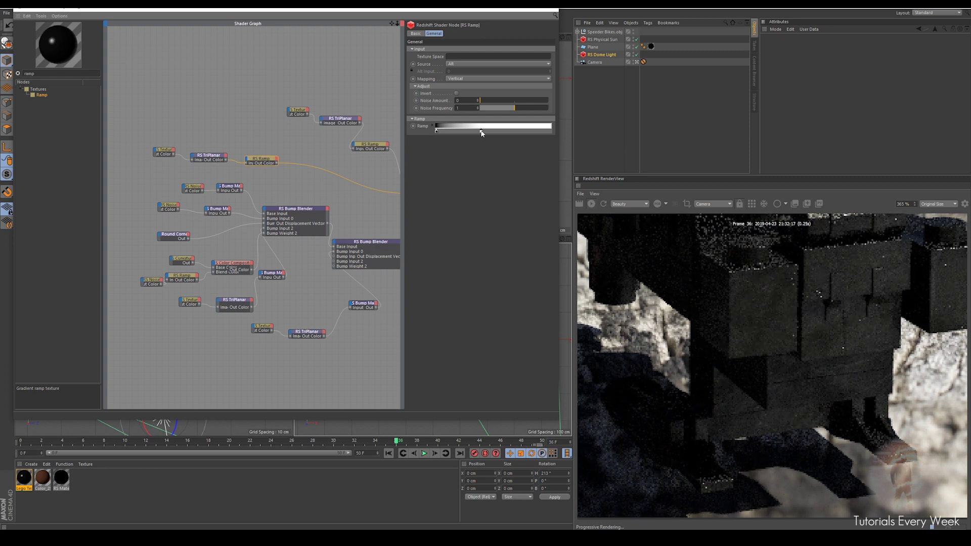
scroll(849, 315, down, 5)
scroll(851, 314, up, 3)
drag(851, 315, 804, 318)
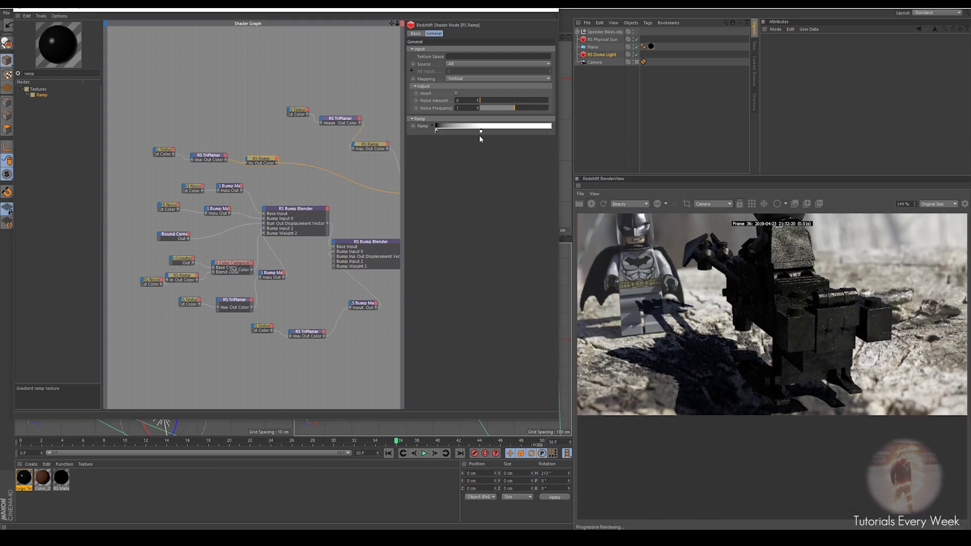
drag(480, 132, 465, 134)
scroll(818, 339, up, 5)
scroll(784, 340, down, 2)
scroll(762, 344, down, 6)
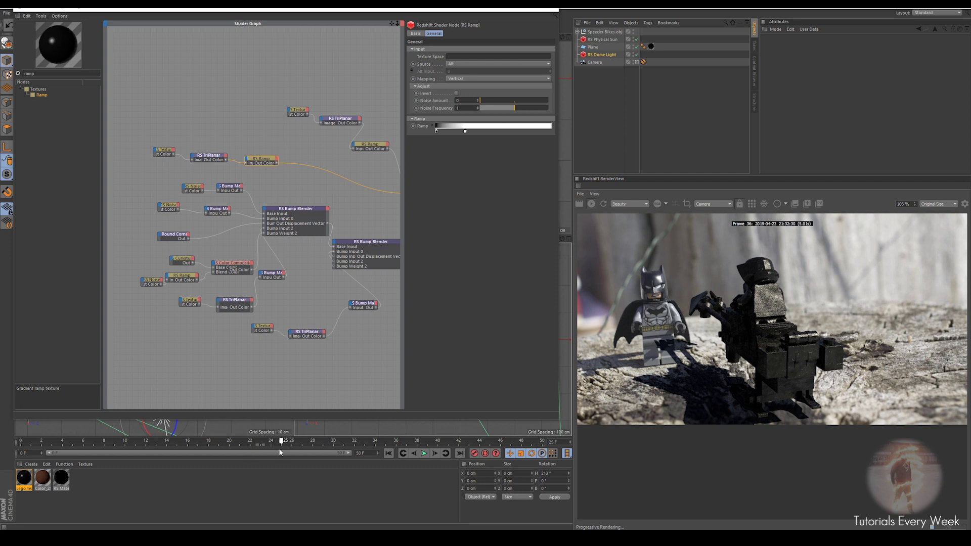
Step: Scrub through the animation to frame 50 to check the speeder bike, and close the shader graph
drag(286, 451, 149, 452)
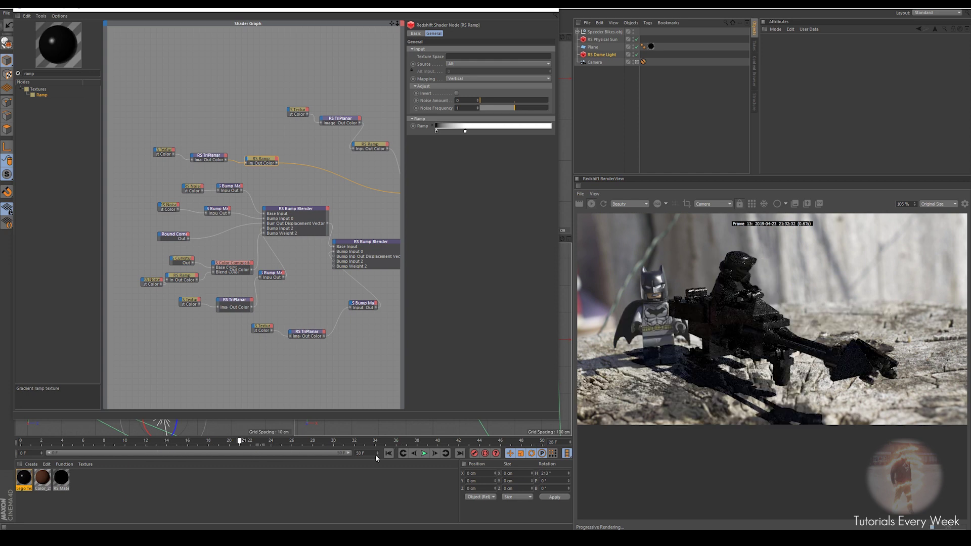
drag(295, 452, 543, 452)
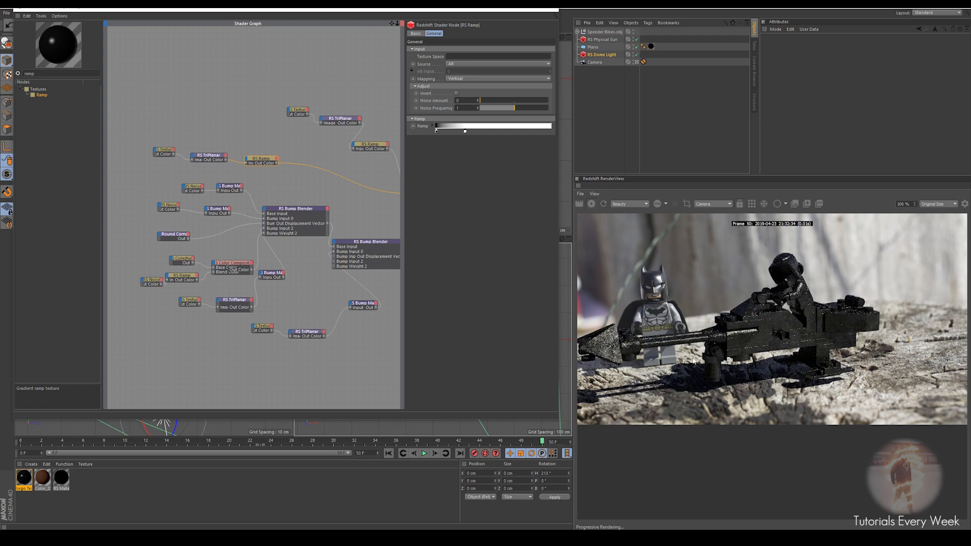
scroll(661, 380, down, 2)
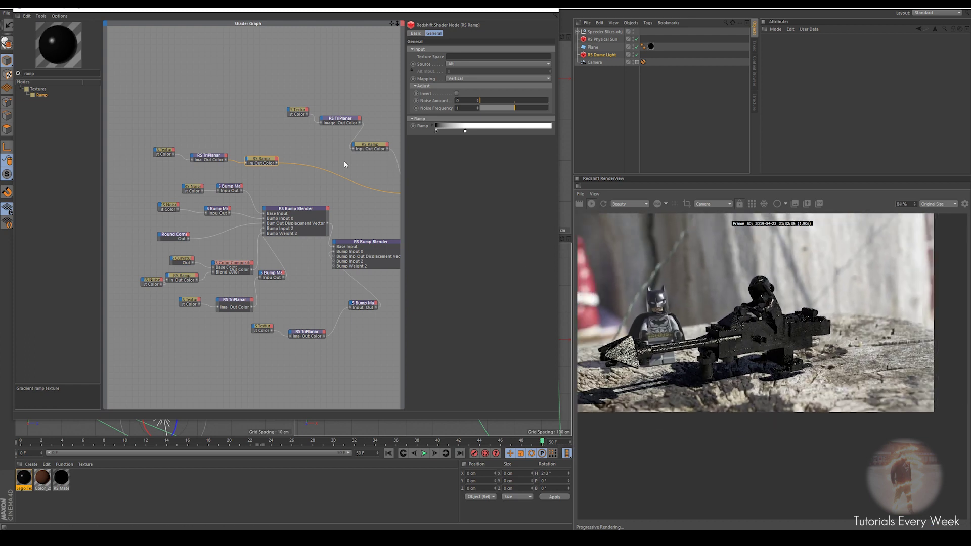
middle_drag(394, 169, 327, 167)
click(364, 156)
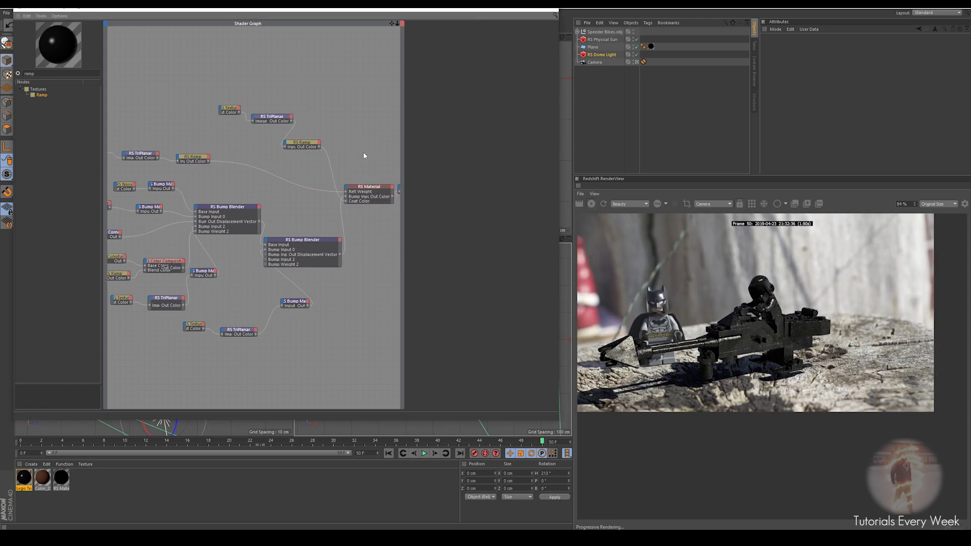
click(550, 10)
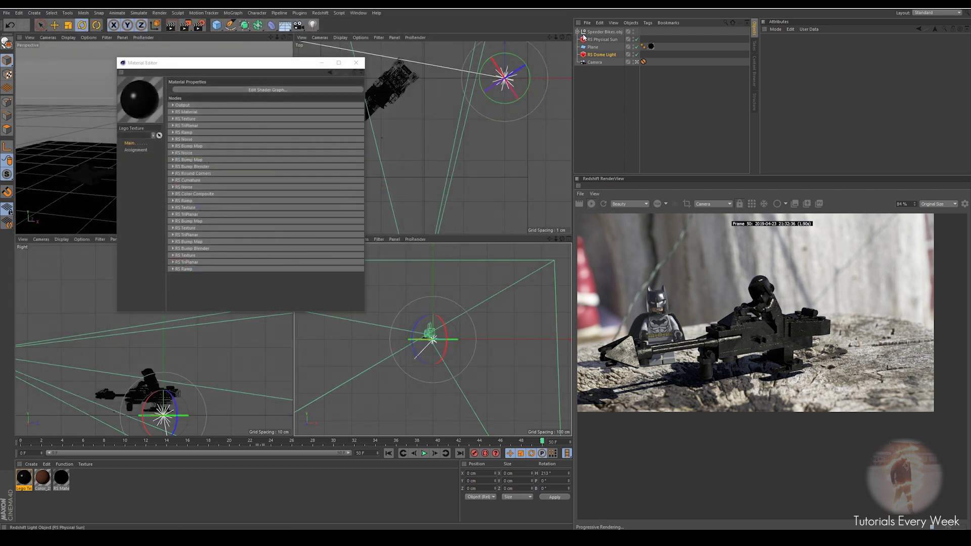
Step: Expand the Speeder Bikes.obj hierarchy and move the Black null above Light Grey
click(577, 32)
click(597, 69)
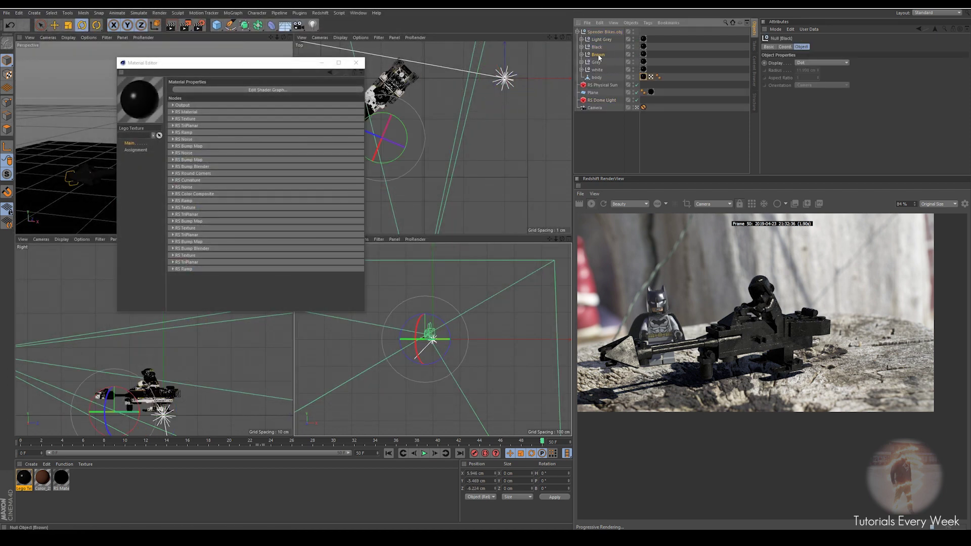
click(605, 40)
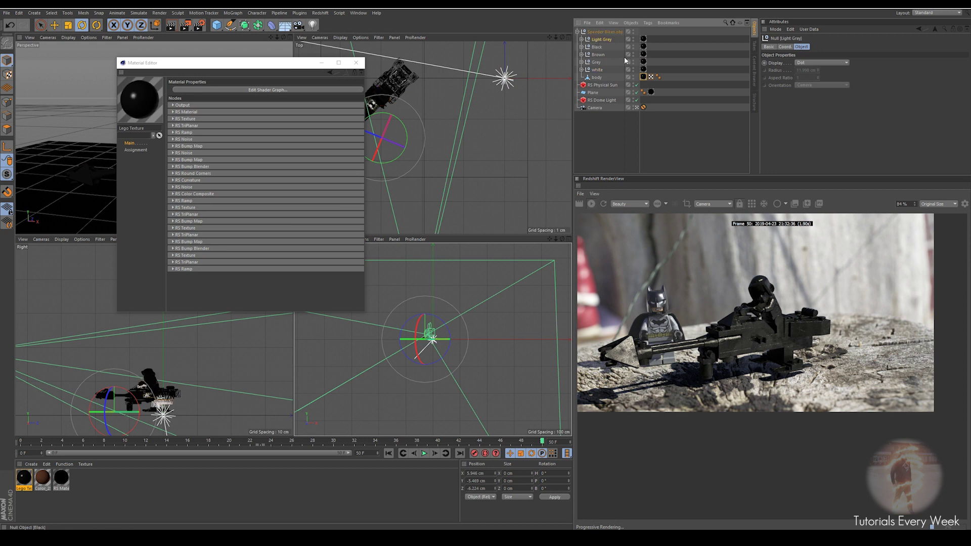
drag(603, 46, 599, 37)
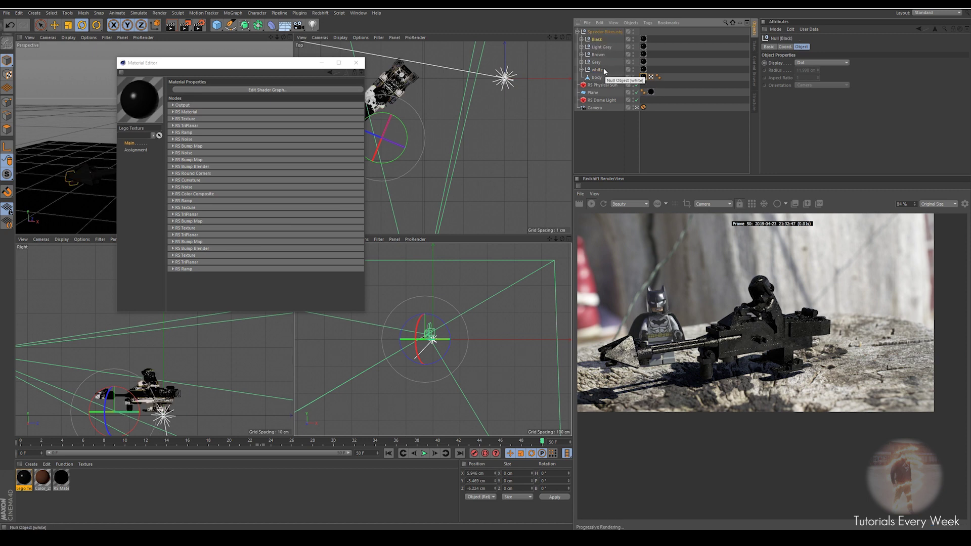
Step: Add a Redshift Object tag to the Black null and copy it to Light Grey, Brown, Grey, white and body
right_click(602, 41)
mouse_move(633, 100)
click(728, 108)
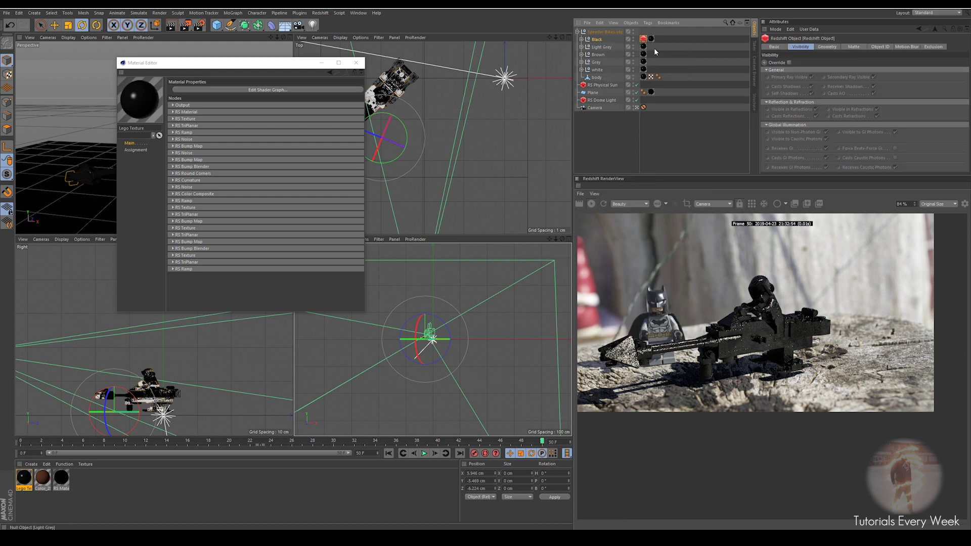
ctrl+drag(652, 40, 651, 61)
ctrl+drag(651, 62, 660, 77)
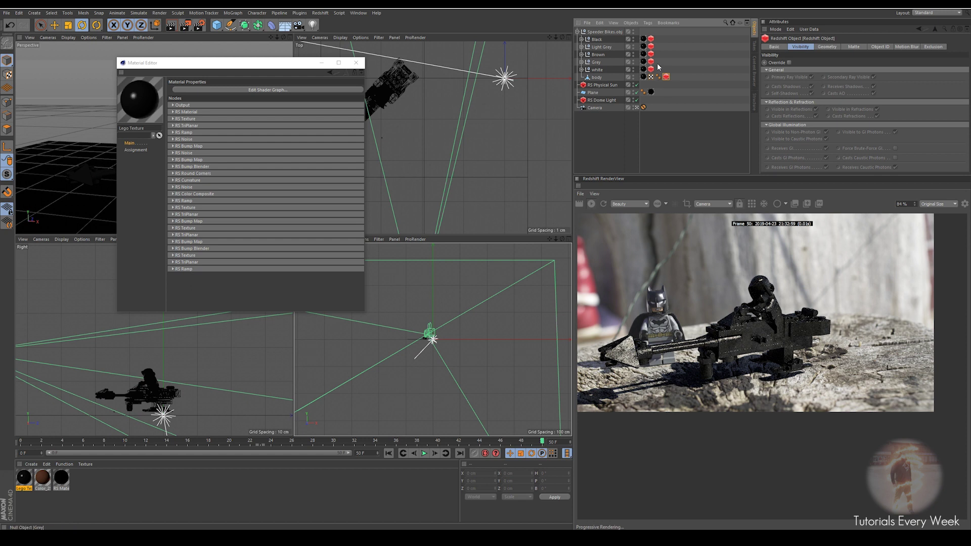
Step: Enable the Object ID Override on all six Redshift Object tags at once
click(651, 38)
shift+click(666, 76)
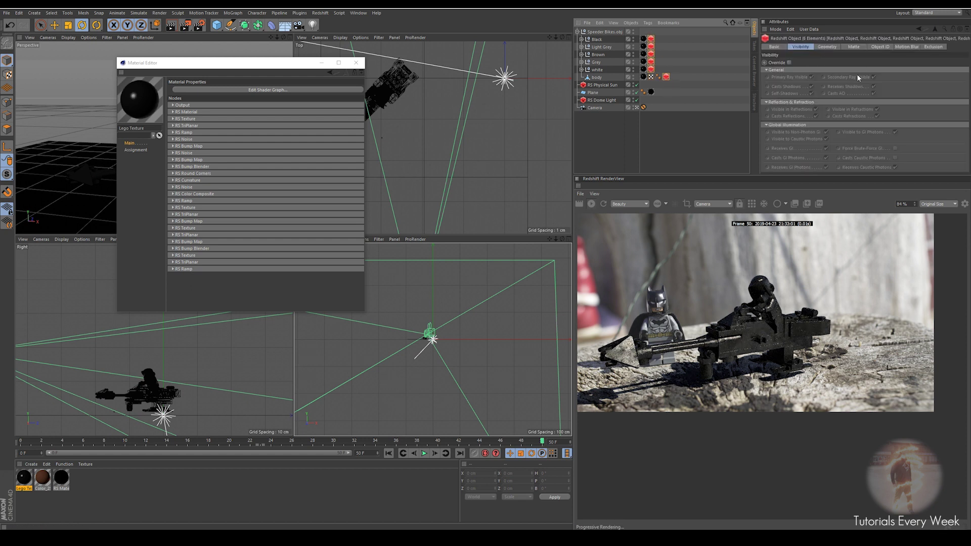
click(880, 47)
click(791, 63)
click(695, 49)
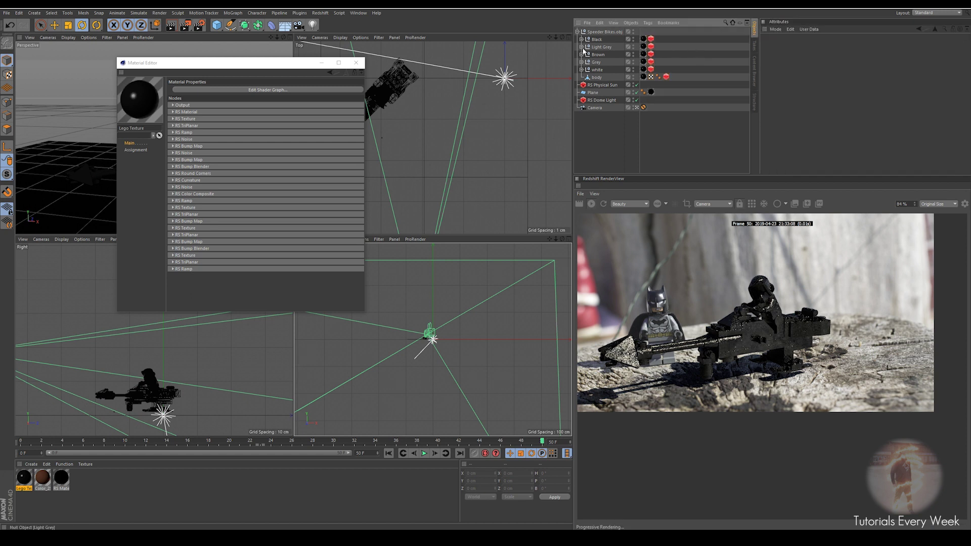
Step: Set the Object IDs on the Light Grey, Brown, Grey, white and body Redshift Object tags to 1 through 5 in order
click(601, 46)
click(651, 46)
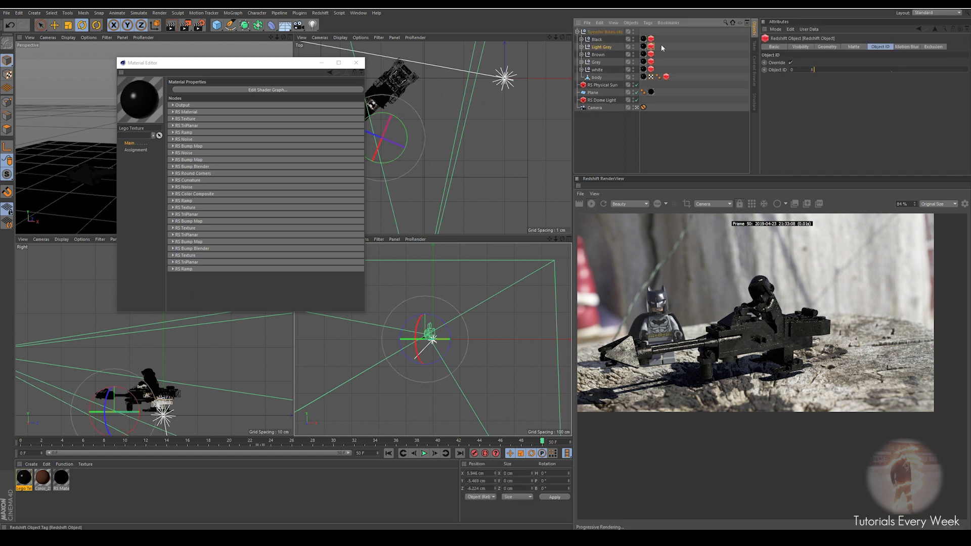
click(651, 53)
click(651, 62)
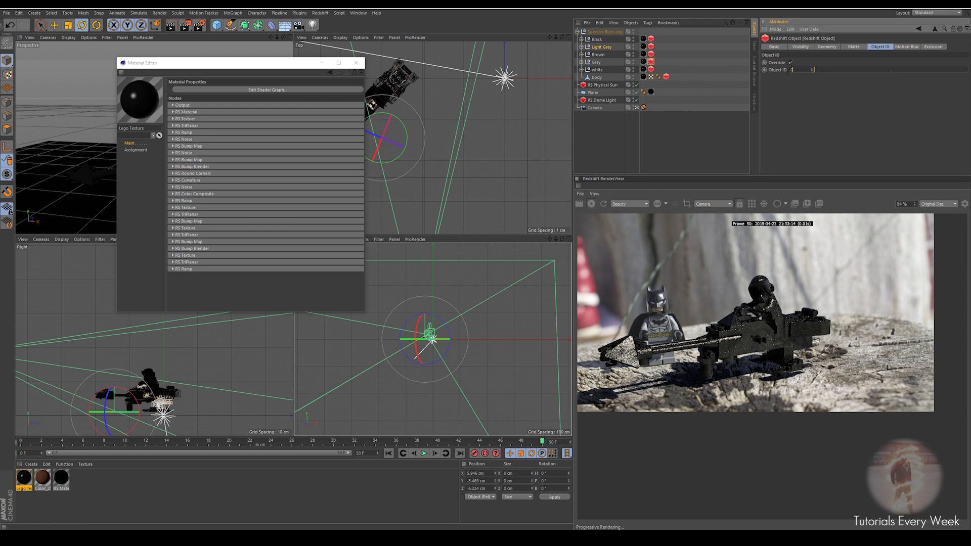
click(651, 69)
click(747, 77)
click(667, 77)
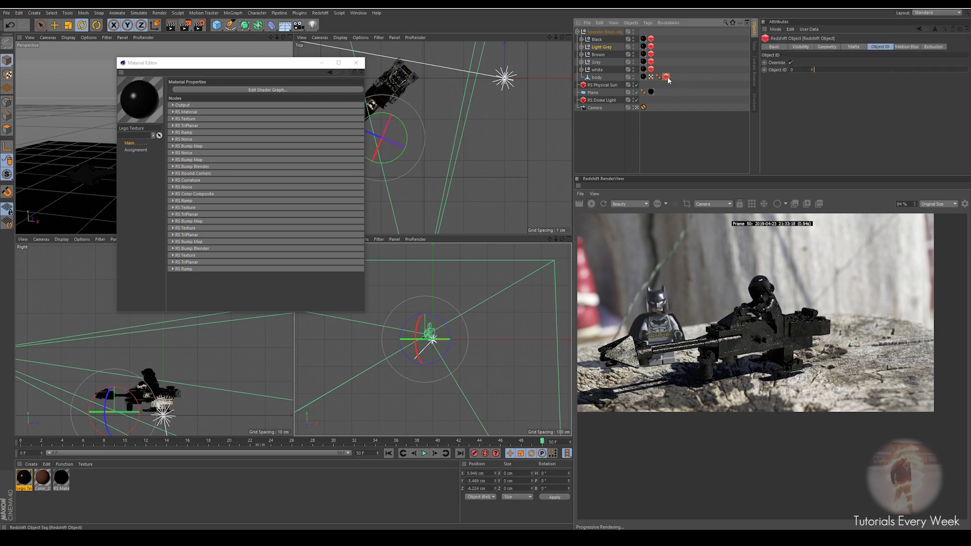
click(770, 73)
text(5)
key(Return)
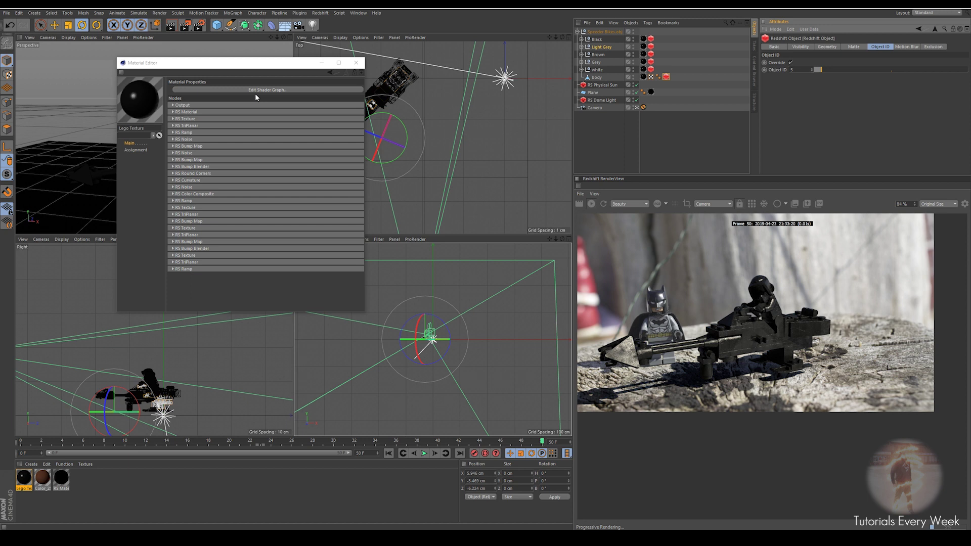
Step: Open the Lego Texture shader graph and spread the RS Material and Output nodes farther apart
click(253, 91)
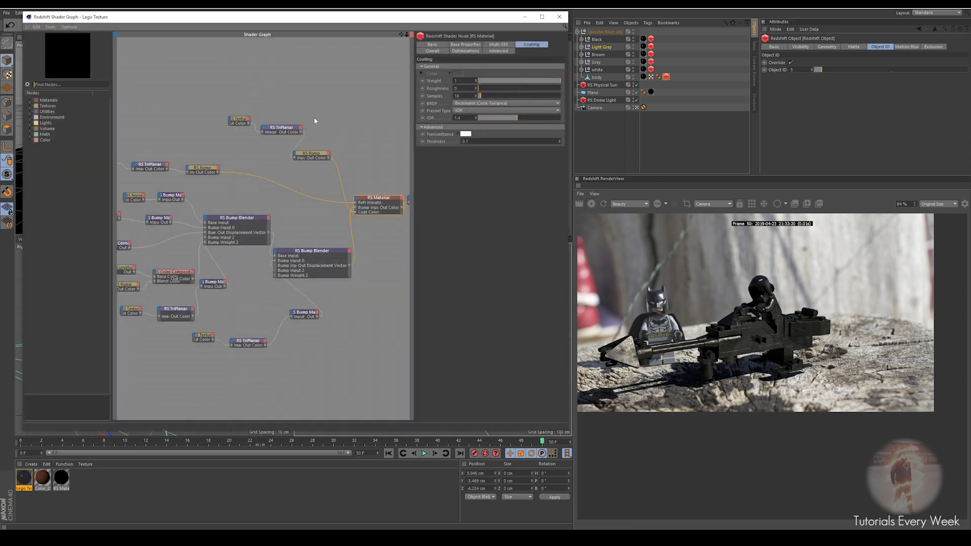
text(1)
drag(397, 261, 306, 240)
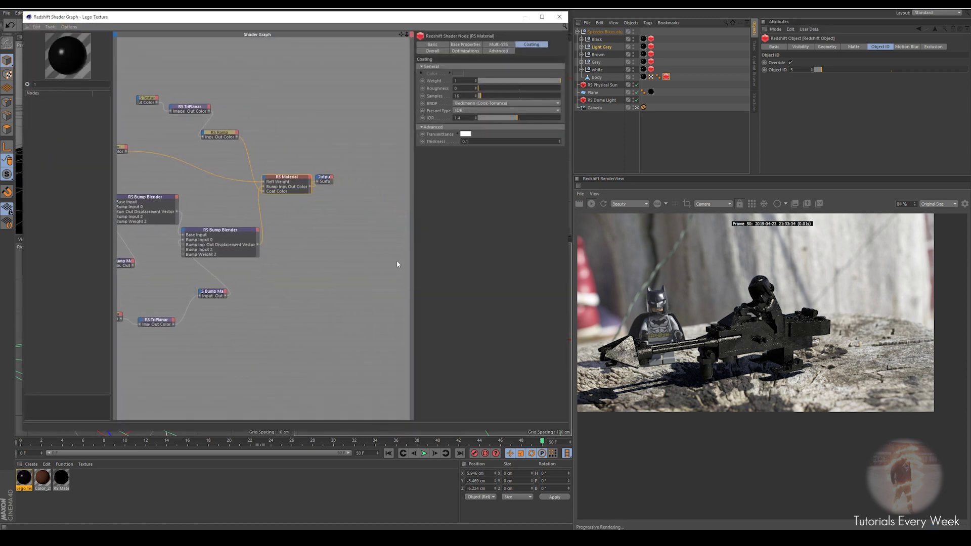
drag(332, 174, 410, 184)
click(290, 176)
drag(293, 178, 310, 181)
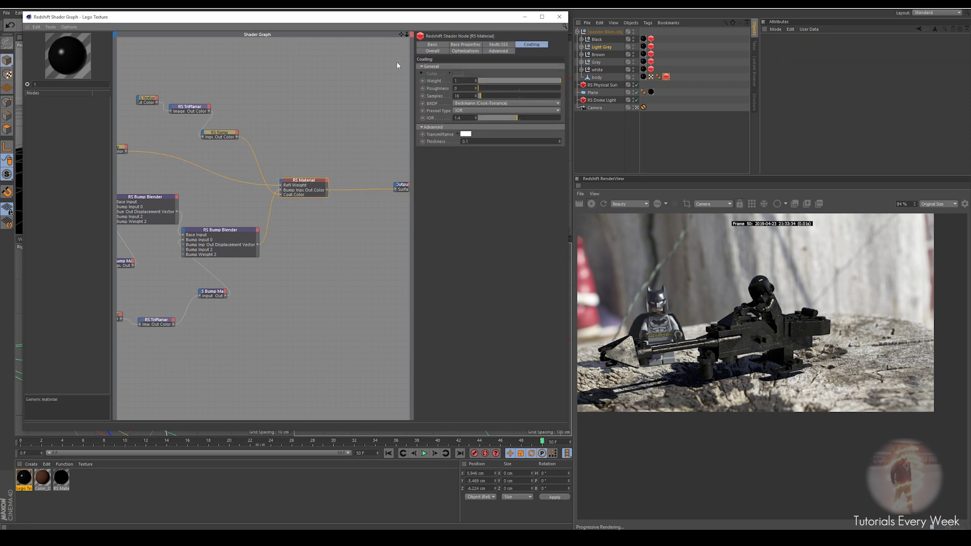
Step: Rename the RS Material node to Black Material
click(438, 46)
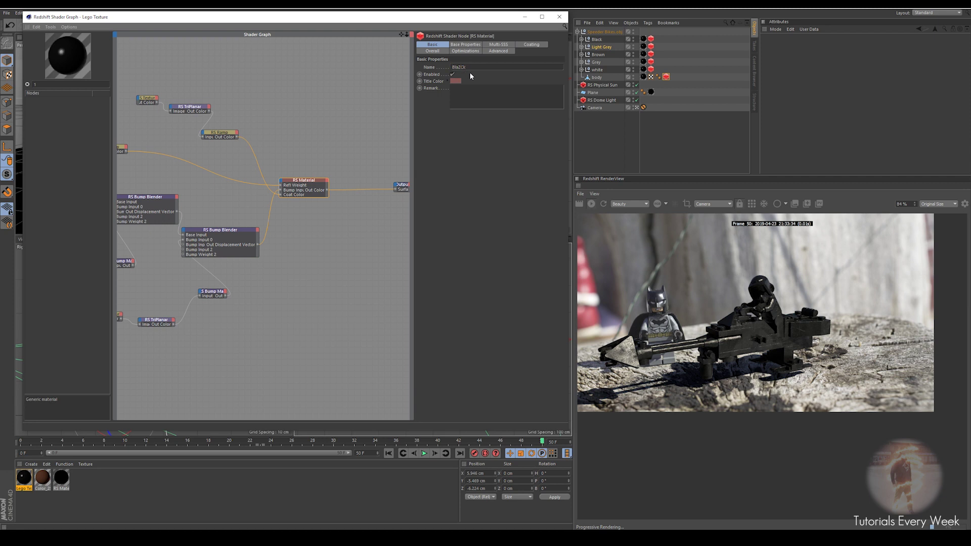
text(l)
key(Return)
Step: Duplicate the Black Material node twice below it and name the copies light grey and Brown
drag(305, 185, 310, 205)
drag(488, 68, 397, 68)
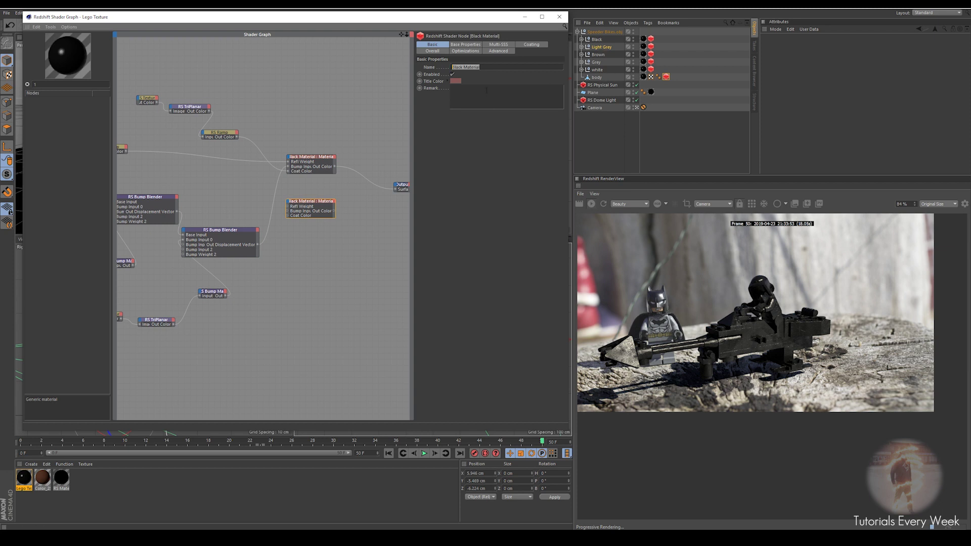
key(Return)
click(315, 204)
ctrl+drag(314, 202, 317, 227)
double_click(478, 66)
text(Brown)
key(Return)
Step: Make two more material copies below Brown and name them grey and white
ctrl+drag(313, 227, 312, 251)
drag(471, 66, 412, 65)
text(grey')
key(Return)
click(320, 258)
ctrl+drag(312, 256, 307, 280)
drag(470, 67, 405, 65)
text(white)
key(Return)
Step: Duplicate the white material node, name the copy Body, and move the five copies closer beneath Black Material
ctrl+drag(324, 278, 330, 302)
drag(470, 67, 429, 68)
text(Body)
key(Return)
scroll(276, 172, up, 2)
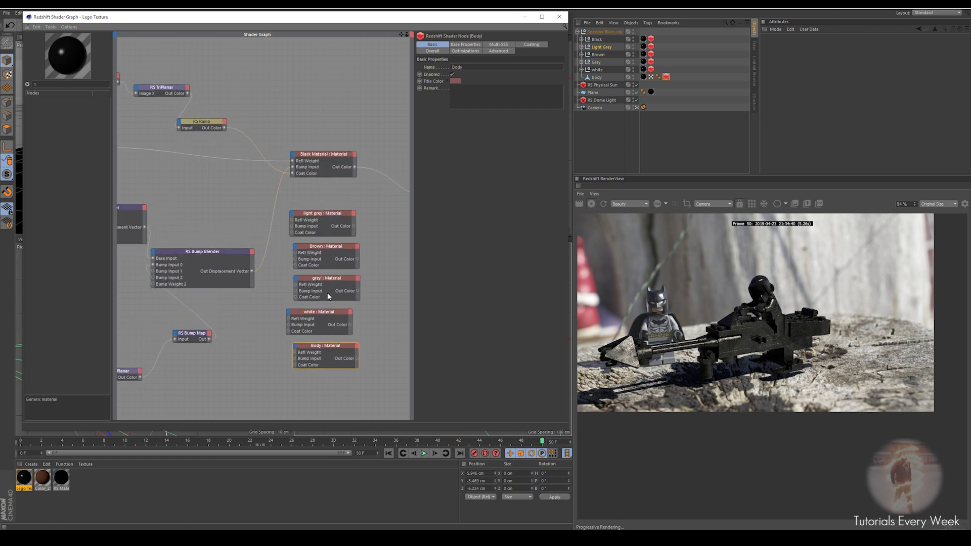
drag(349, 372, 323, 206)
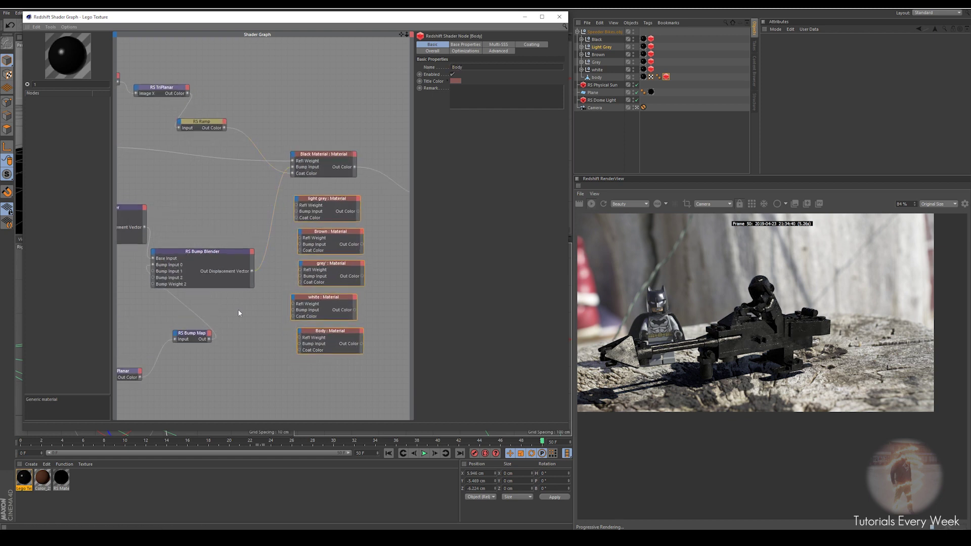
Step: Rearrange the final RS Bump Blender and the two RS Ramp nodes so they sit together just before the material nodes
drag(204, 260, 210, 249)
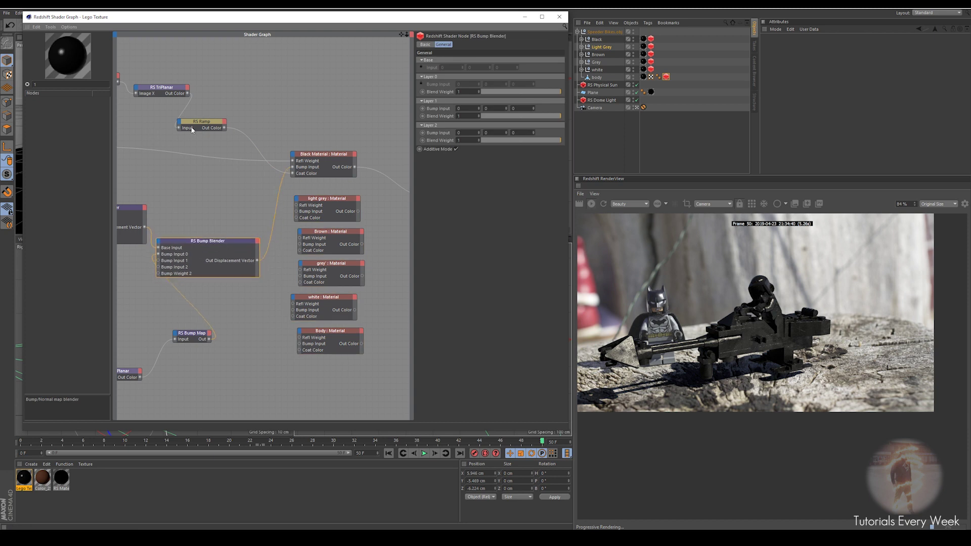
drag(207, 123, 193, 165)
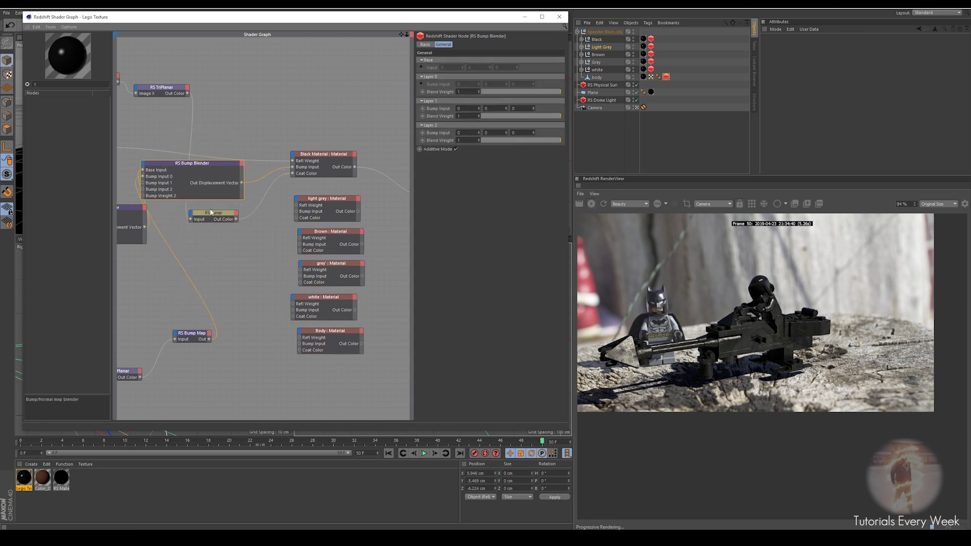
drag(211, 215, 219, 242)
scroll(223, 155, down, 2)
middle_drag(327, 145, 437, 149)
drag(196, 151, 343, 155)
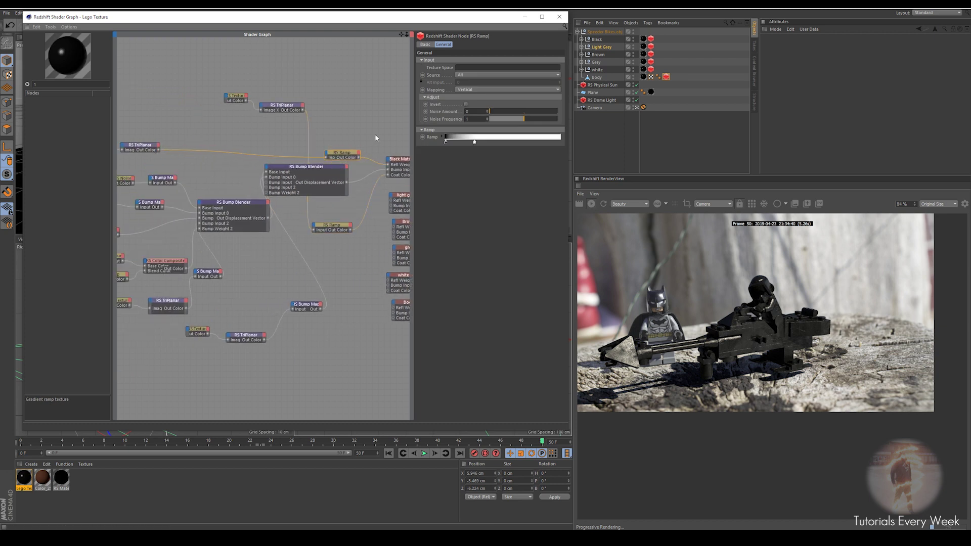
middle_drag(372, 141, 279, 135)
Step: Move all six material nodes up together beside the ramps and bump blender
drag(357, 359, 325, 109)
scroll(294, 155, up, 2)
scroll(291, 167, up, 4)
scroll(303, 183, down, 1)
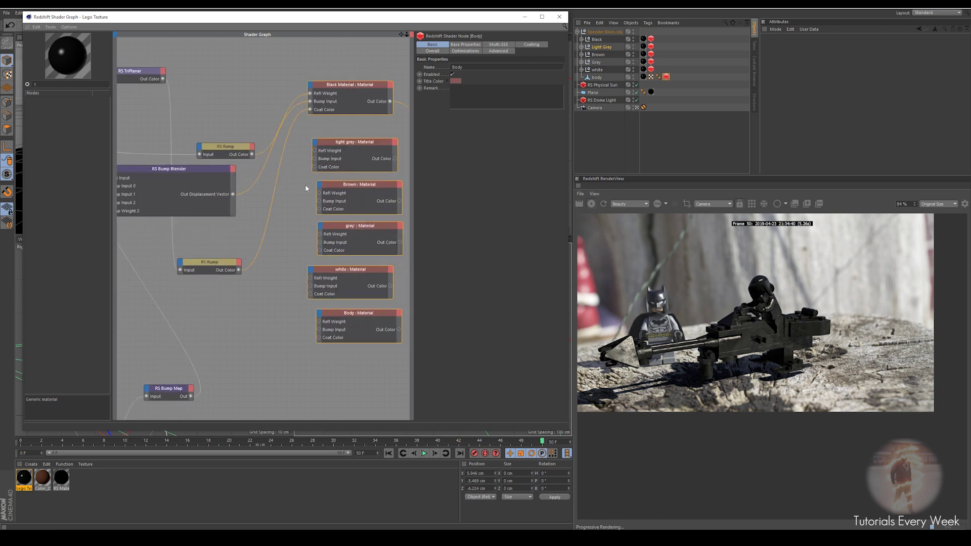
middle_drag(305, 185, 283, 178)
click(298, 187)
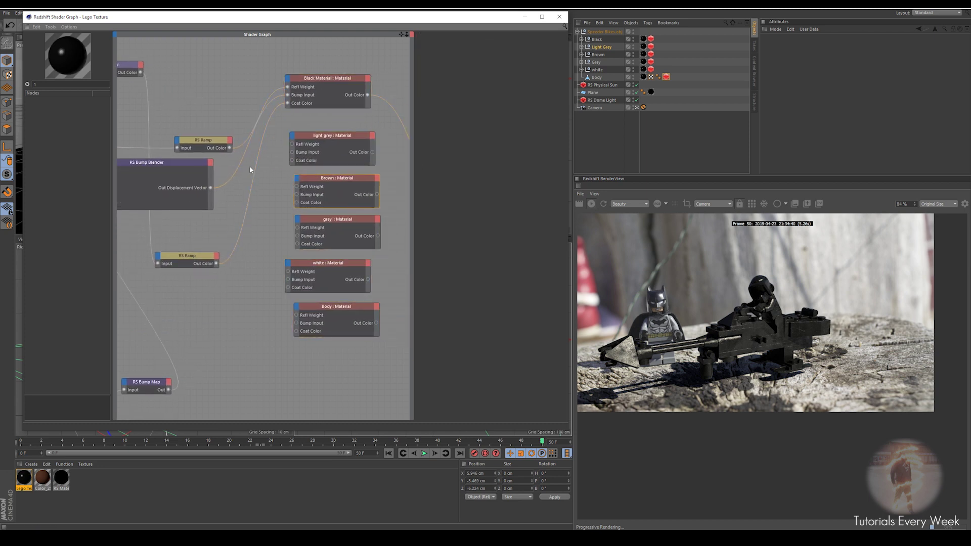
Step: Rename the RS Ramp feeding Black Material's Refl Weight to reflection
click(209, 140)
drag(209, 140, 200, 131)
click(426, 45)
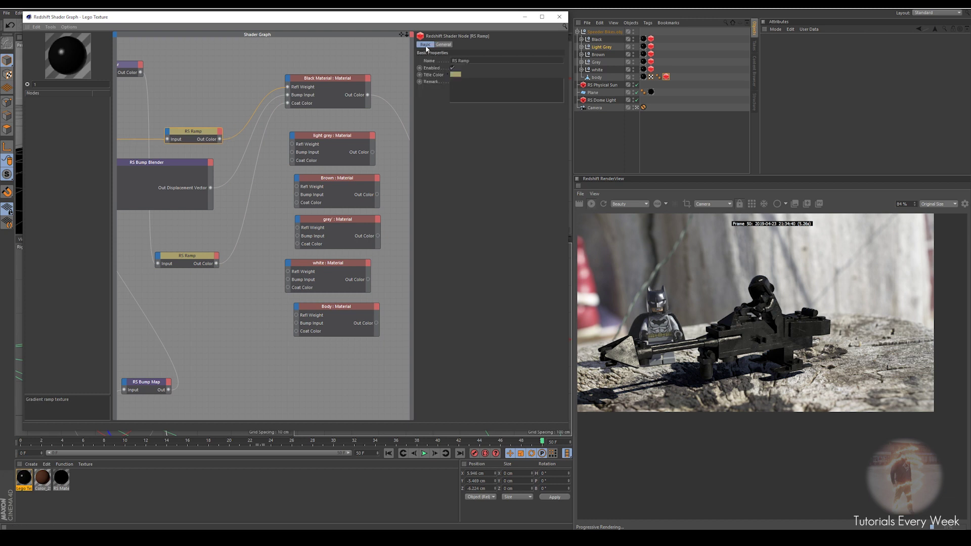
click(482, 63)
text(reflection)
key(Return)
Step: Connect the reflection ramp to the Refl Weight of the light grey, Brown, grey, white and Body materials
click(269, 173)
drag(219, 142, 292, 144)
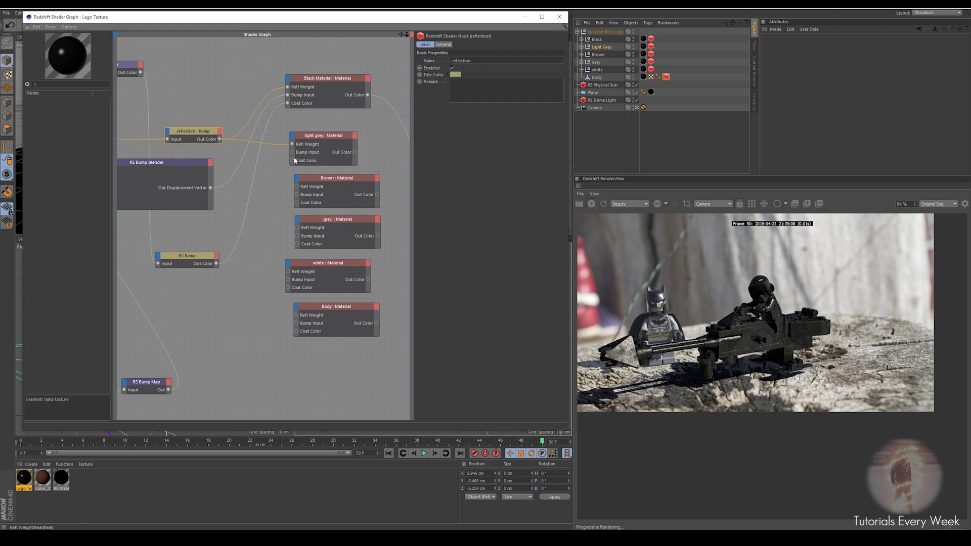
drag(220, 139, 297, 187)
drag(219, 139, 298, 229)
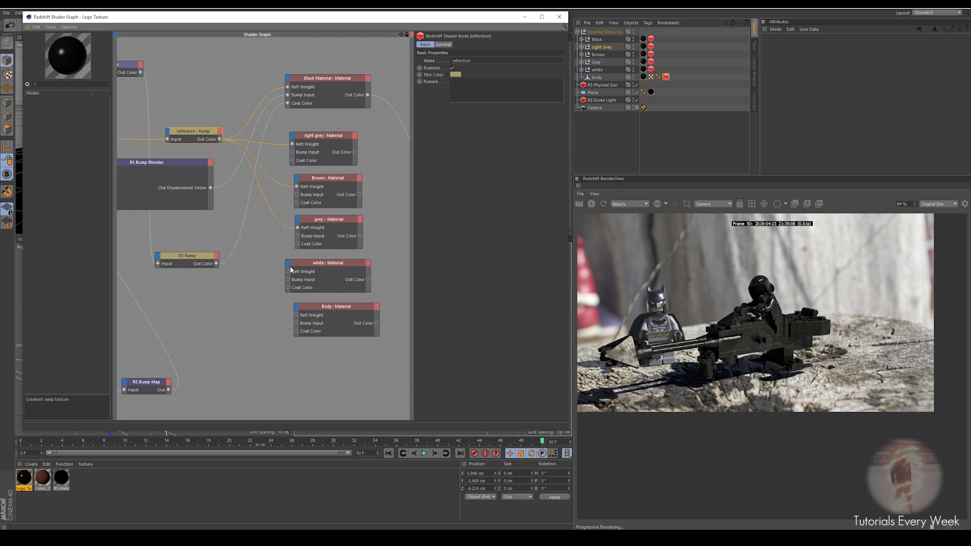
drag(221, 139, 296, 315)
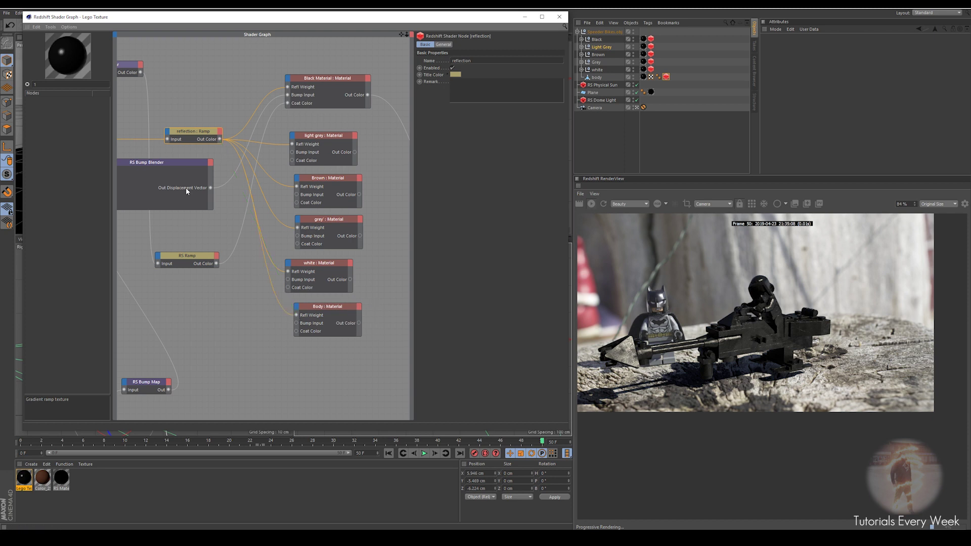
Step: Connect the RS Bump Blender to the Bump Input and the remaining RS Ramp to the Coat Color of the five copied materials
click(210, 190)
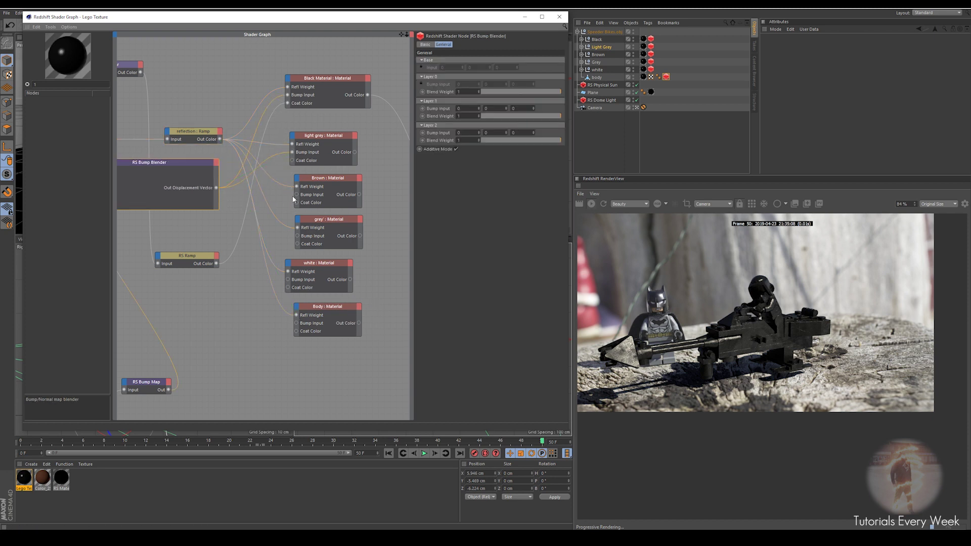
drag(217, 189, 297, 236)
drag(217, 190, 255, 275)
drag(296, 327, 217, 263)
drag(302, 246, 299, 245)
drag(217, 262, 217, 263)
drag(217, 264, 217, 264)
Step: Move the Output node farther away from the material nodes to make room between them
alt+middle_drag(394, 188, 262, 183)
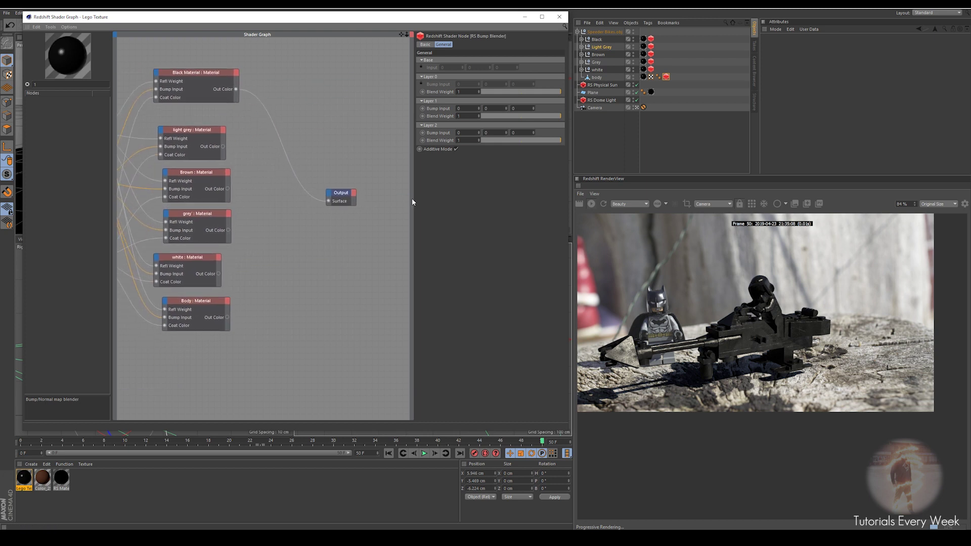
click(341, 192)
drag(342, 194, 405, 169)
scroll(597, 291, down, 1)
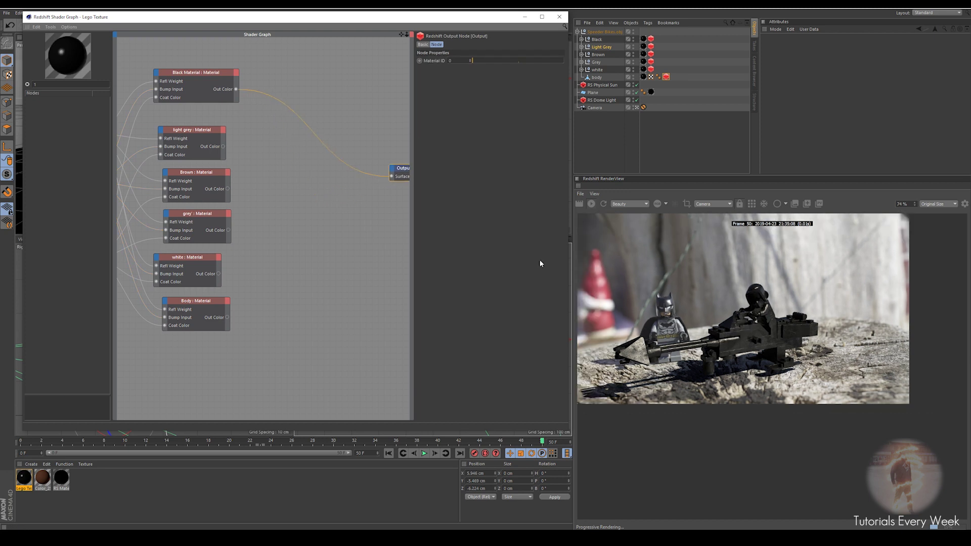
Step: Search the nodes for "shad" and add a Shader Switch between the materials and the Output node
text(matri)
key(BackSpace)
key(BackSpace)
key(BackSpace)
text(shad)
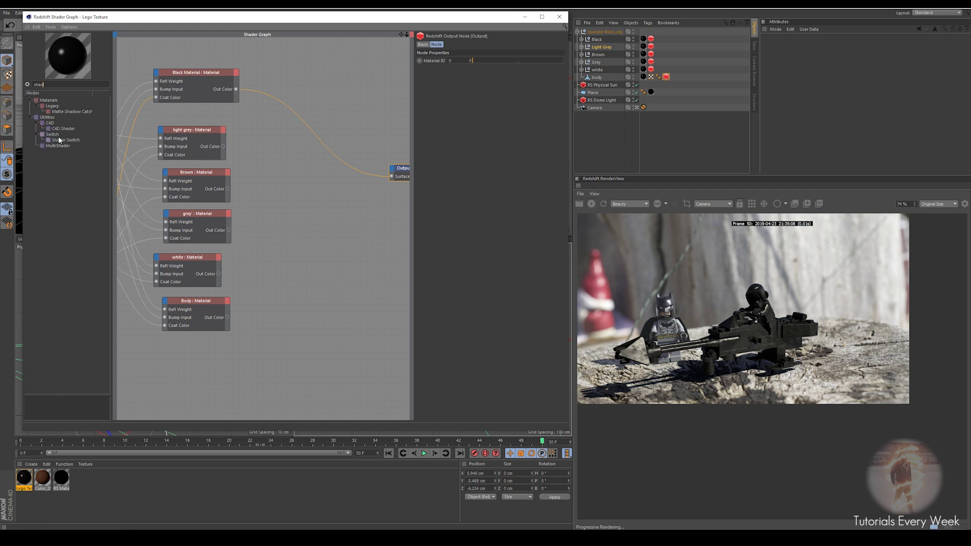
drag(59, 139, 362, 135)
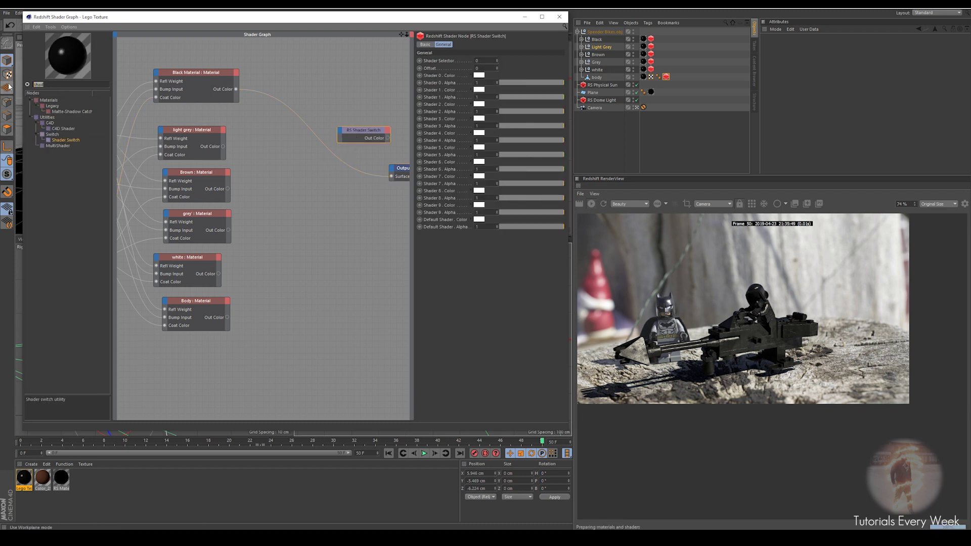
Step: Add an Integer User Data node and connect it to the Shader Switch's Selector input
text(int)
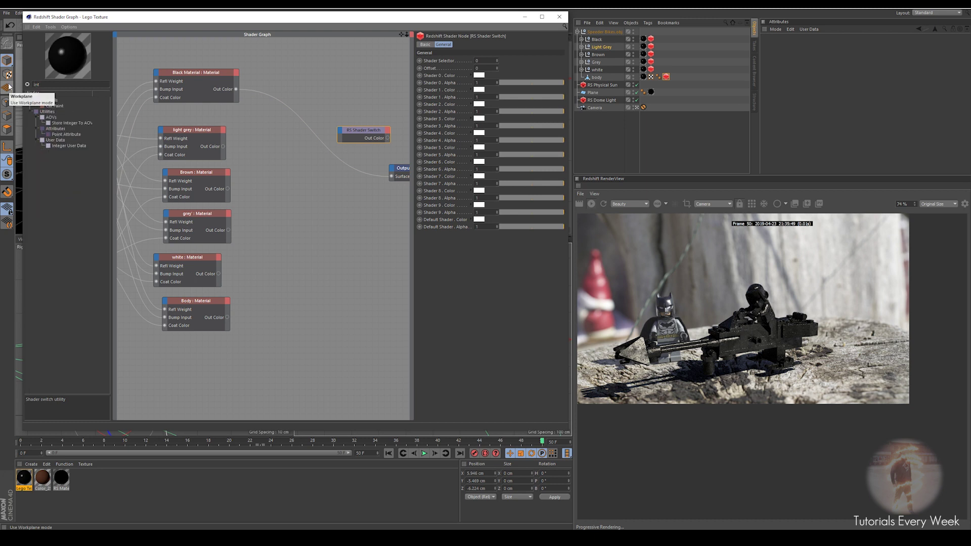
drag(68, 146, 359, 130)
middle_drag(404, 119, 378, 121)
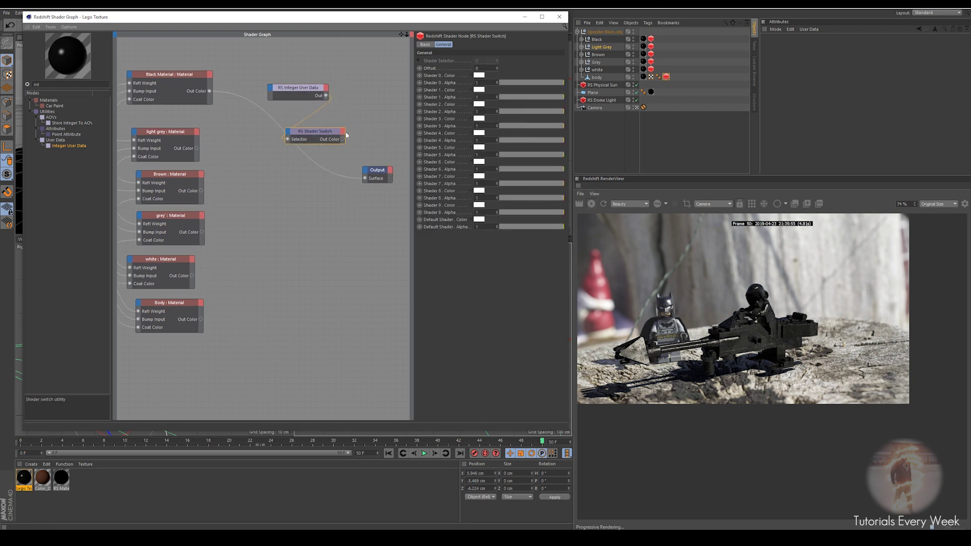
Step: Connect the Shader Switch to the Output node's Surface and plug Black Material into Shader 0
drag(317, 133, 304, 136)
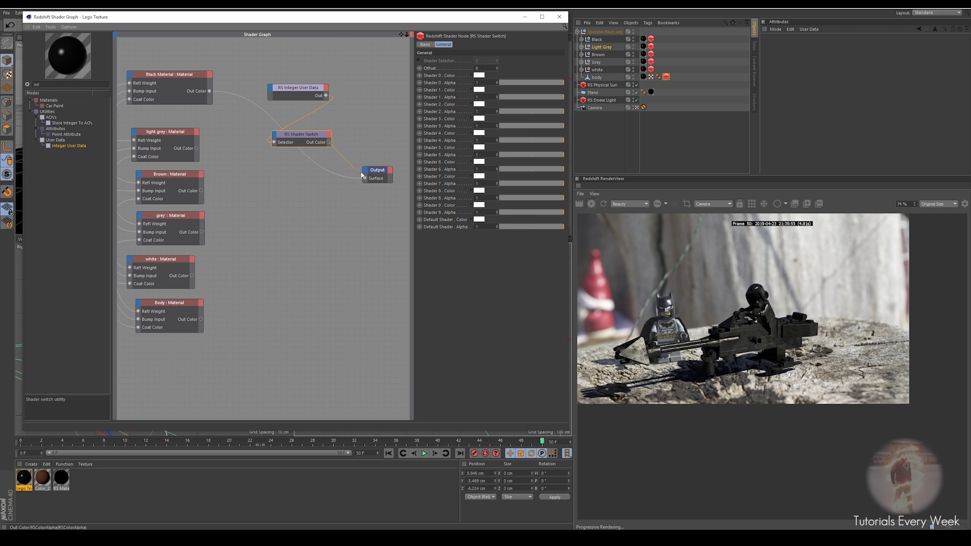
drag(367, 180, 367, 181)
drag(297, 138, 279, 157)
click(294, 164)
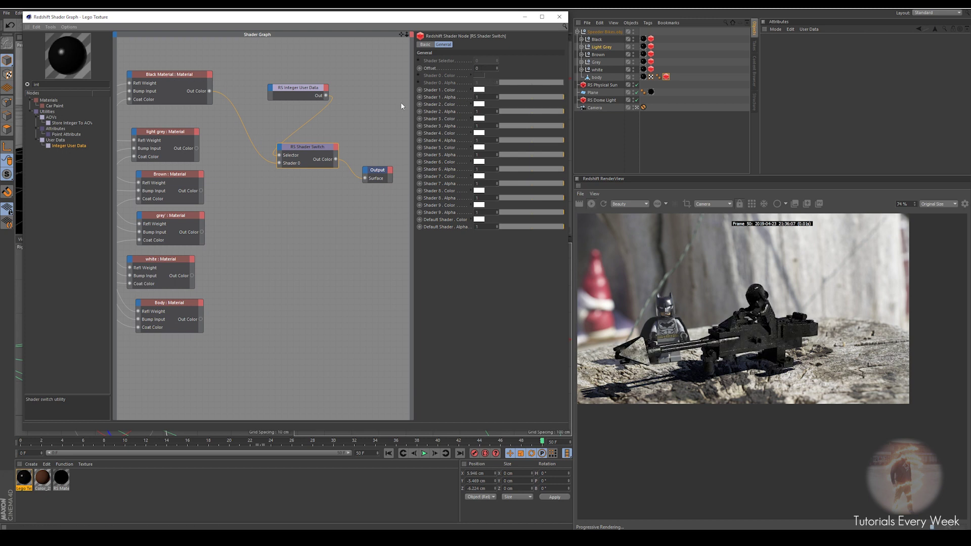
Step: Connect the light grey, Brown, grey, white and Body materials to Shader 1 through Shader 5 of the Shader Switch
click(651, 39)
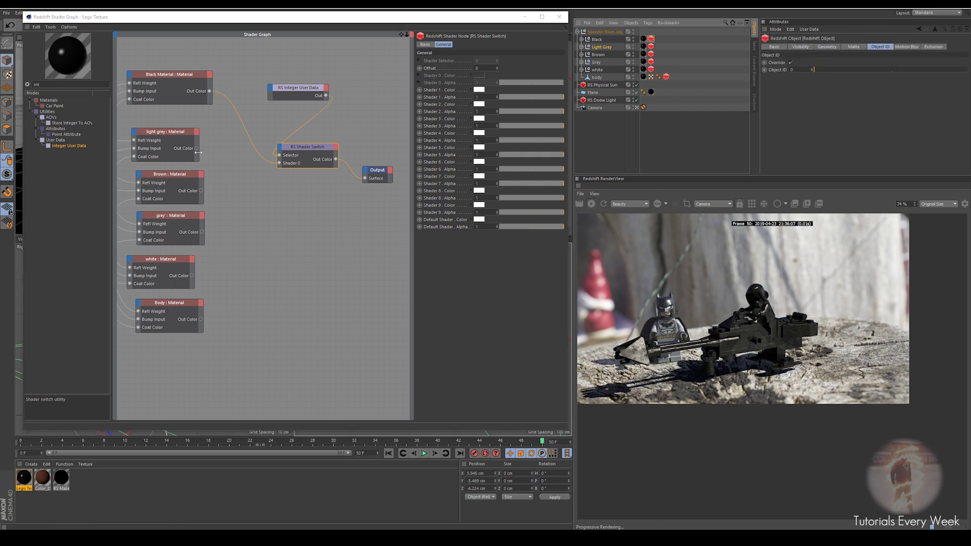
drag(197, 148, 280, 149)
click(296, 174)
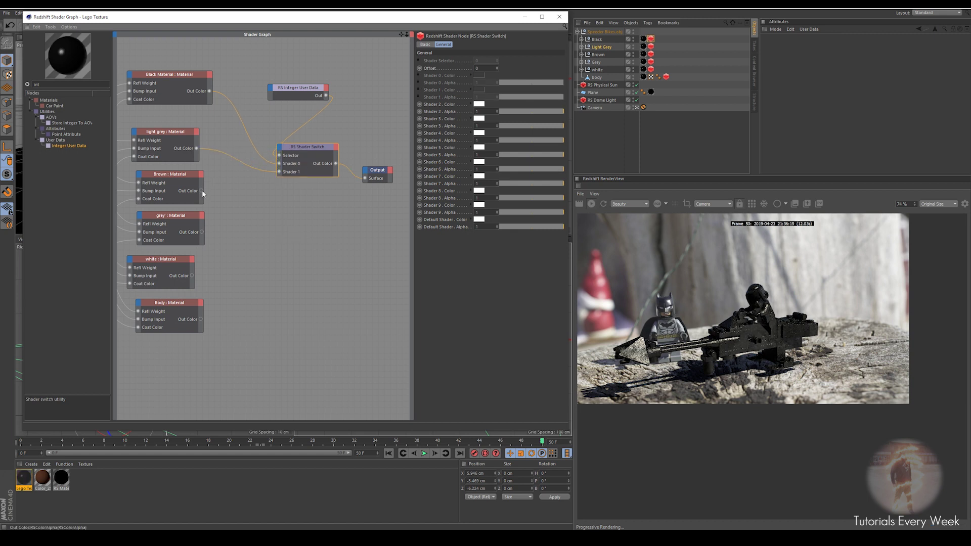
drag(281, 149, 280, 150)
click(298, 183)
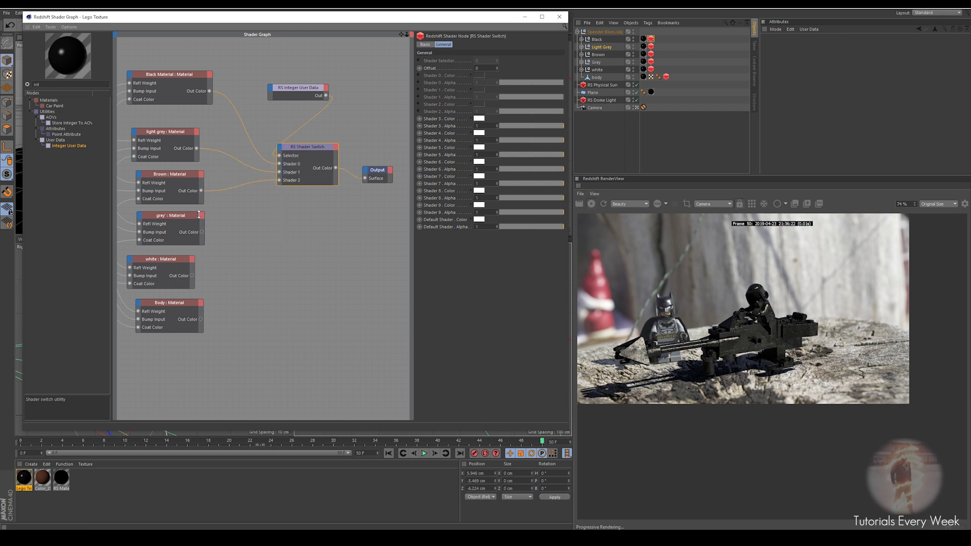
drag(202, 231, 281, 151)
click(296, 181)
drag(192, 275, 281, 150)
click(291, 188)
drag(201, 319, 281, 150)
click(297, 196)
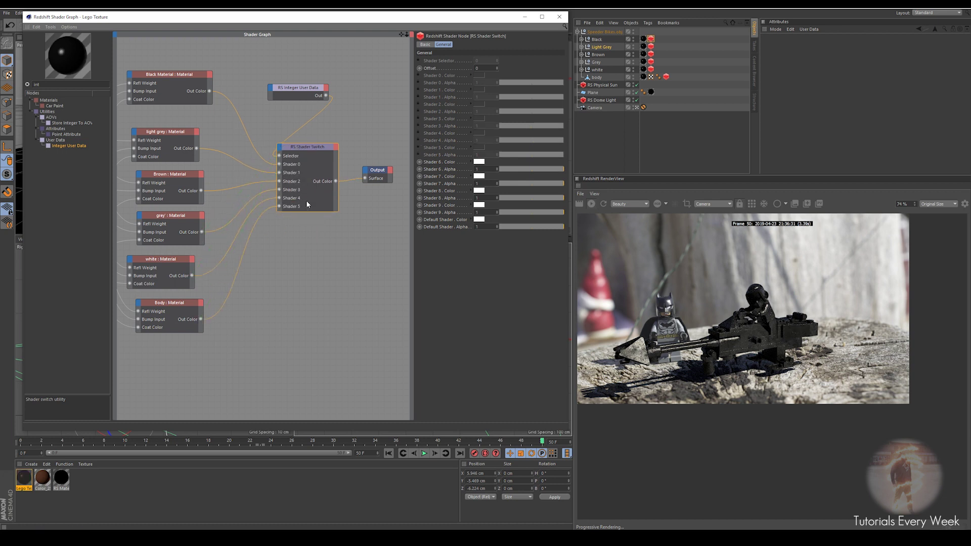
Step: Choose a preset for the Attribute name of the RS Integer User Data node
click(297, 91)
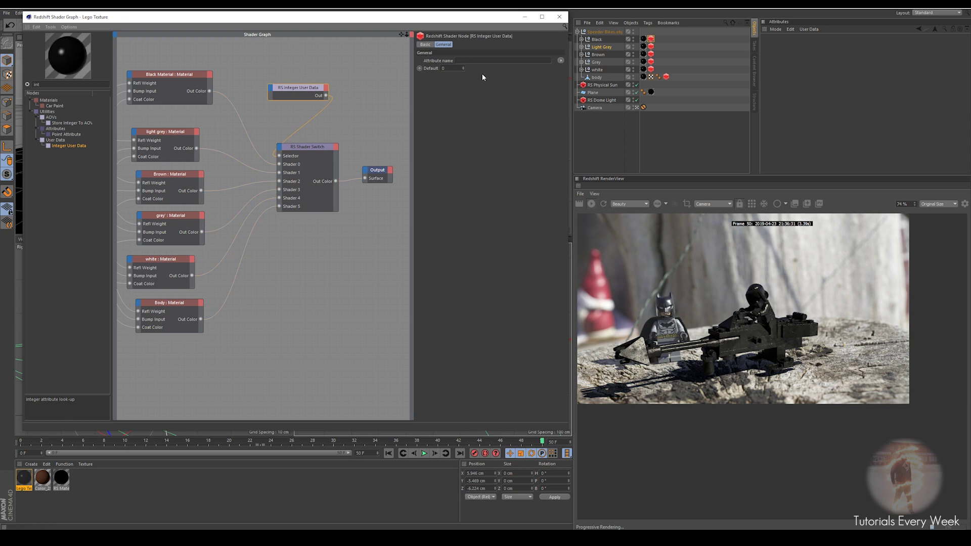
click(561, 61)
click(568, 81)
Step: Lighten the diffuse color of the light grey material and inspect the bike up close in the render
middle_drag(212, 122, 243, 119)
click(188, 127)
click(454, 45)
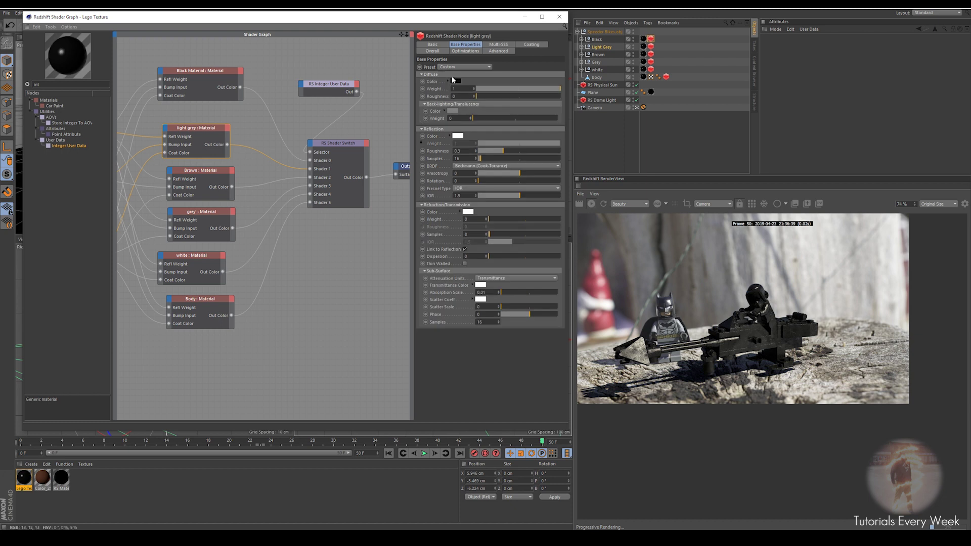
click(456, 80)
click(439, 104)
scroll(801, 365, up, 5)
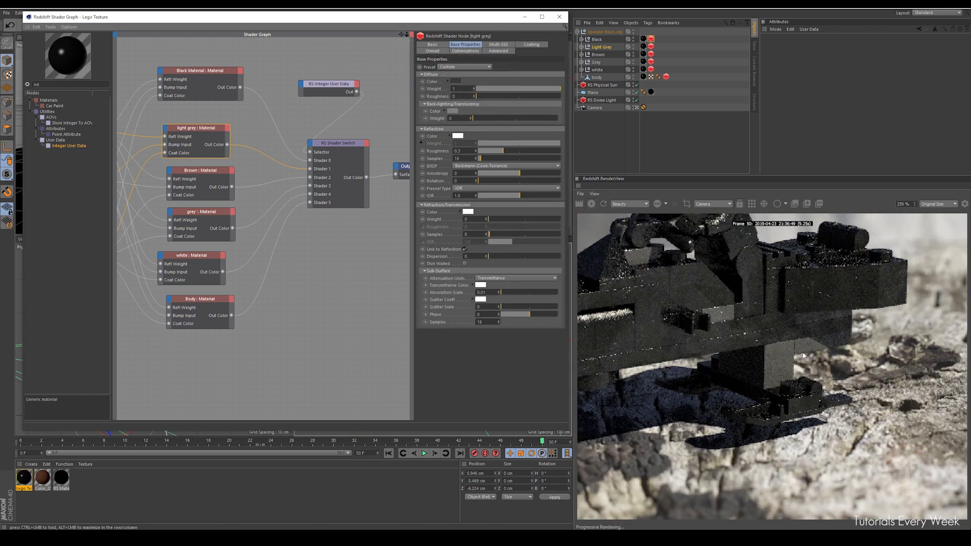
scroll(693, 291, down, 2)
scroll(810, 345, down, 1)
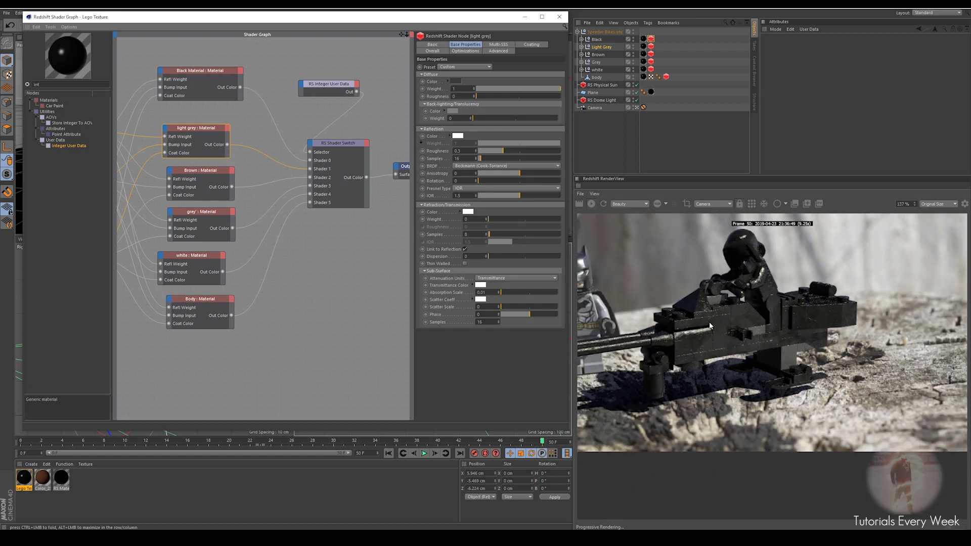
Step: Copy the brown color from the Color_25_15571_bump material into the Brown material's diffuse color
click(200, 170)
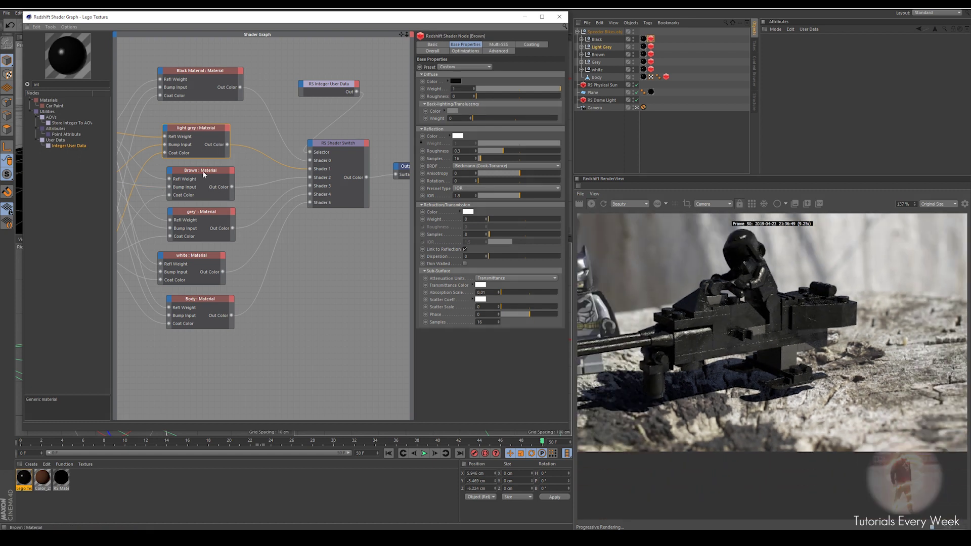
click(42, 477)
double_click(42, 478)
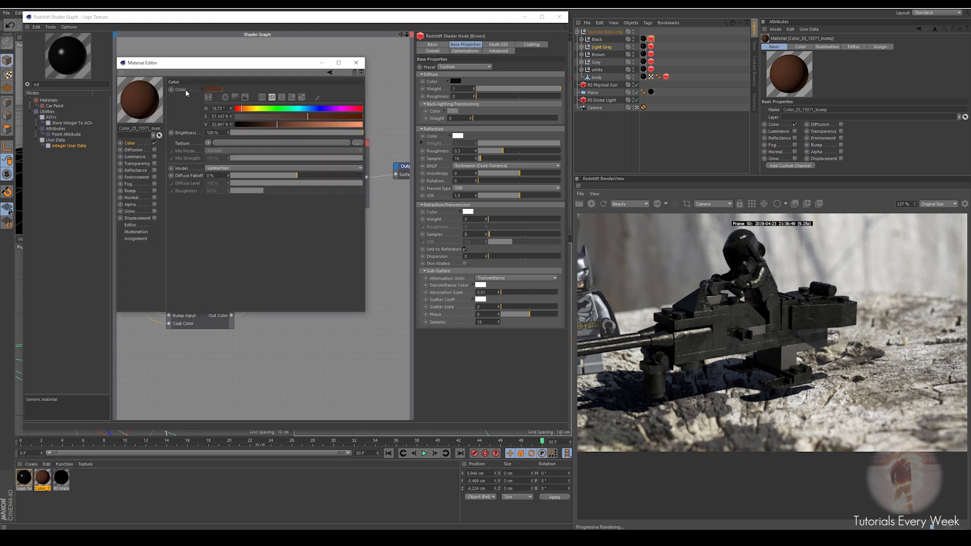
click(357, 63)
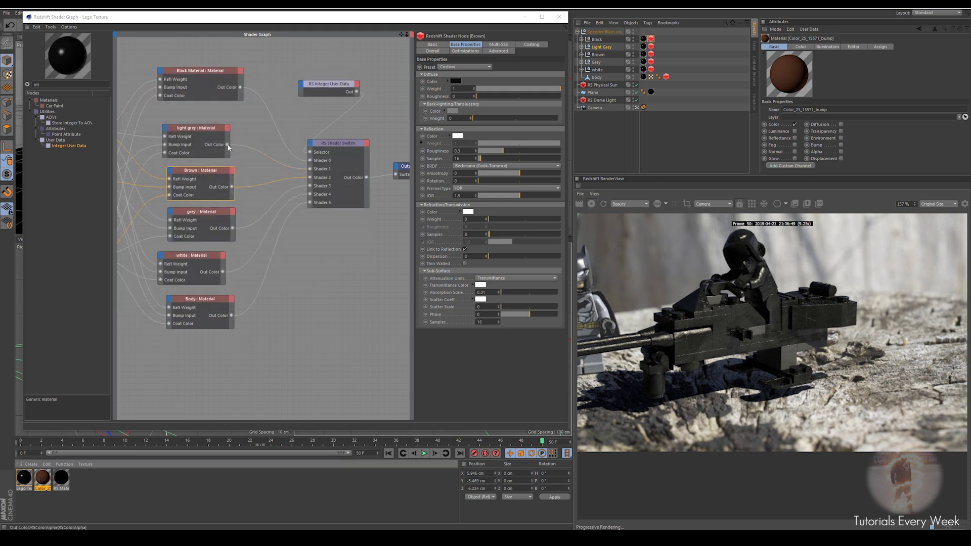
right_click(432, 85)
click(452, 120)
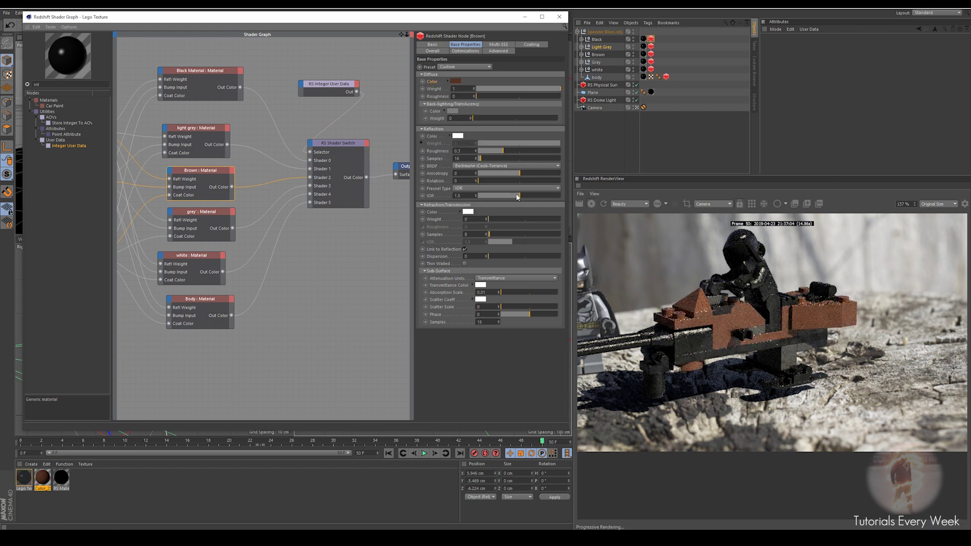
Step: Darken the Brown material's diffuse color to a brightness value of 23%, comparing different brightness levels in the render
click(456, 80)
drag(448, 95, 442, 96)
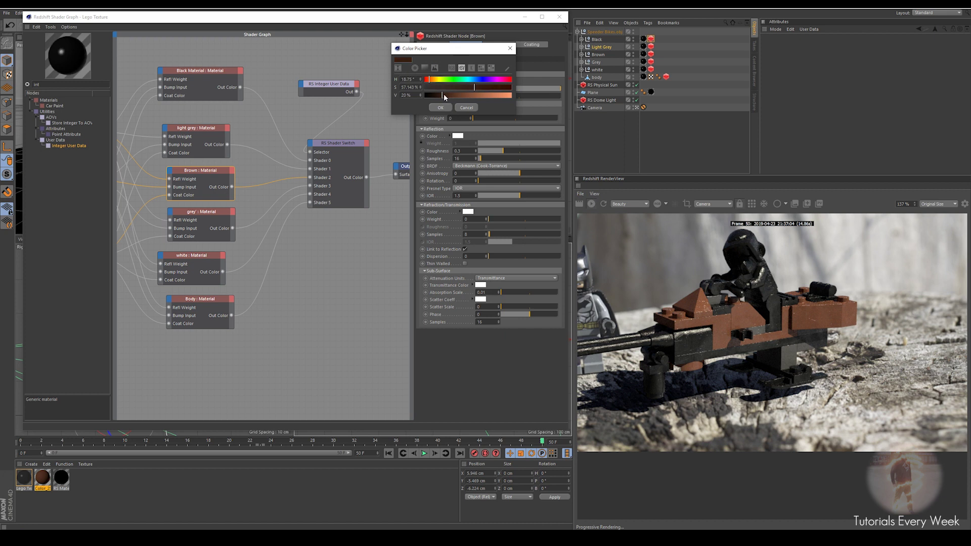
click(440, 107)
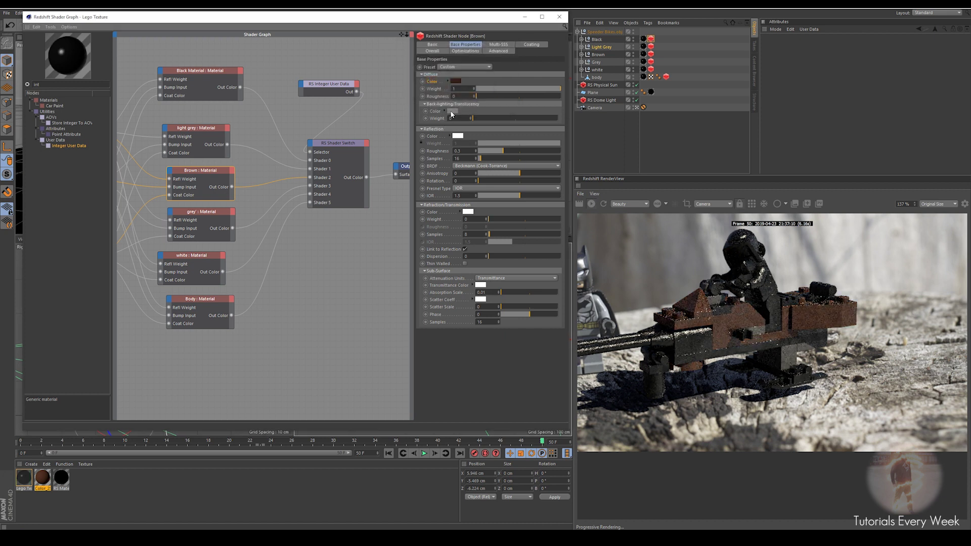
click(449, 82)
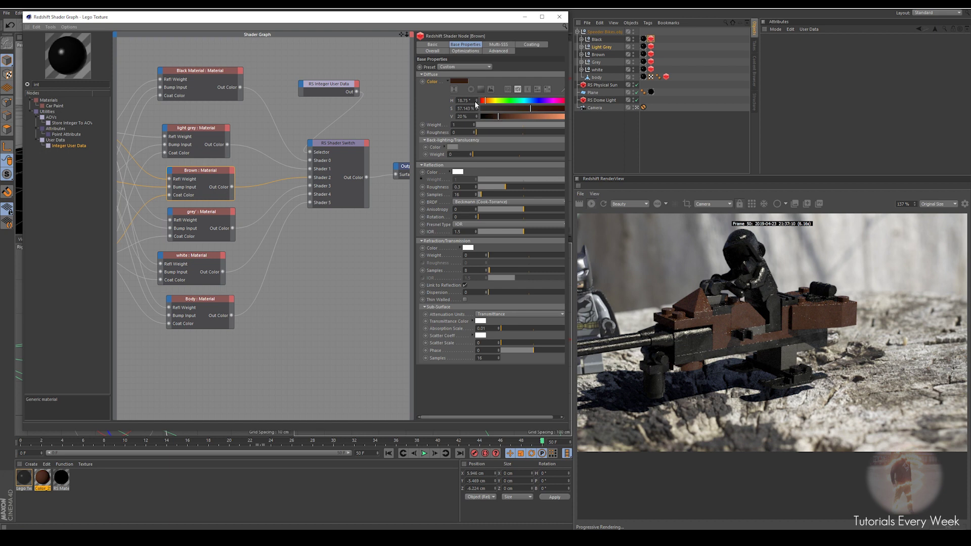
click(448, 82)
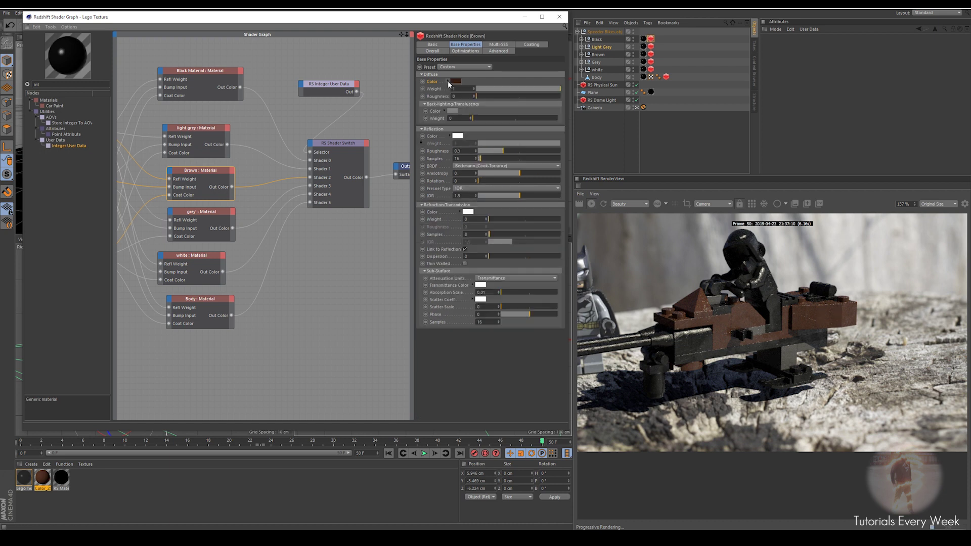
click(447, 81)
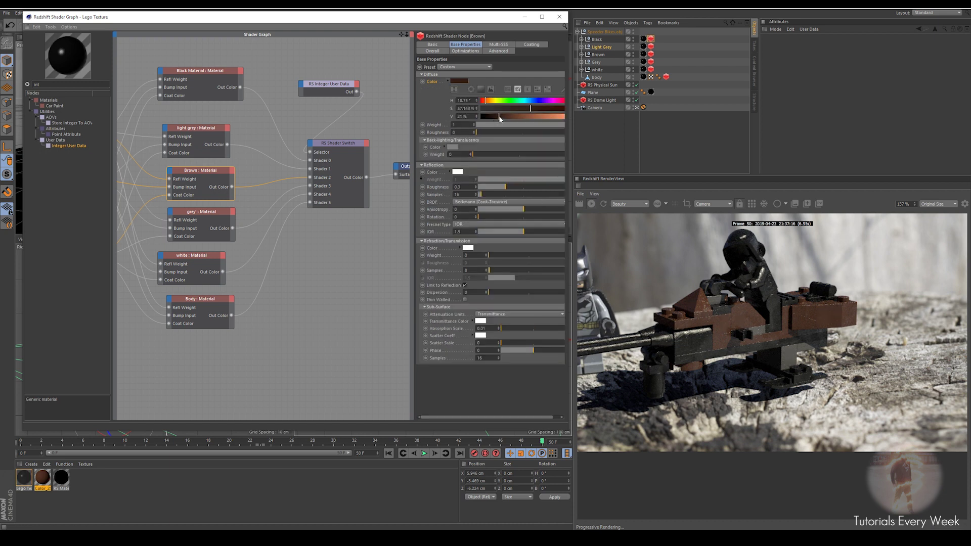
drag(500, 118, 508, 116)
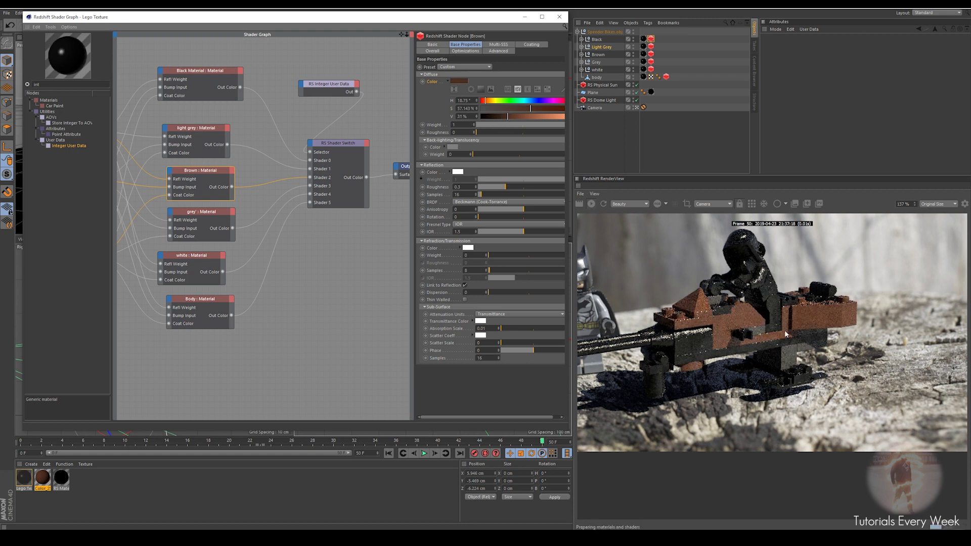
click(500, 117)
click(461, 81)
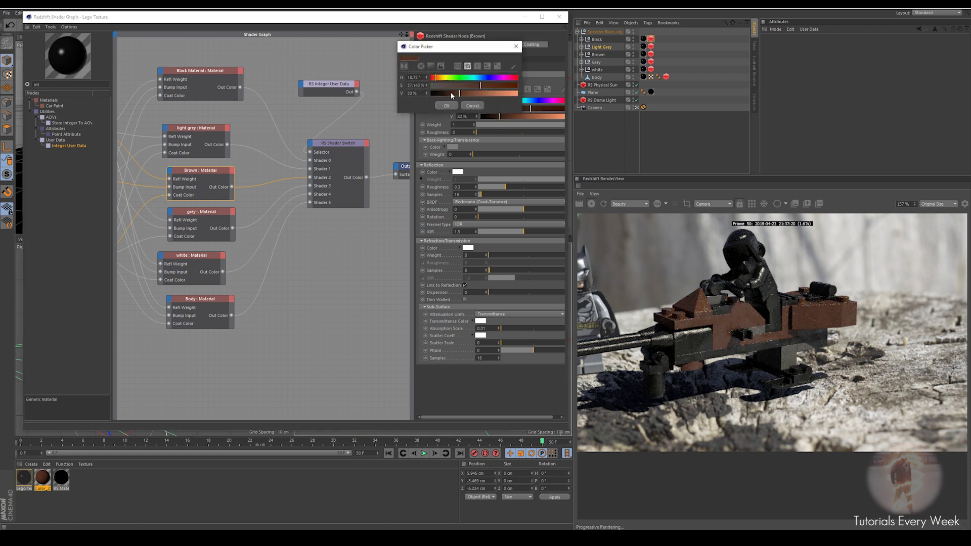
click(446, 105)
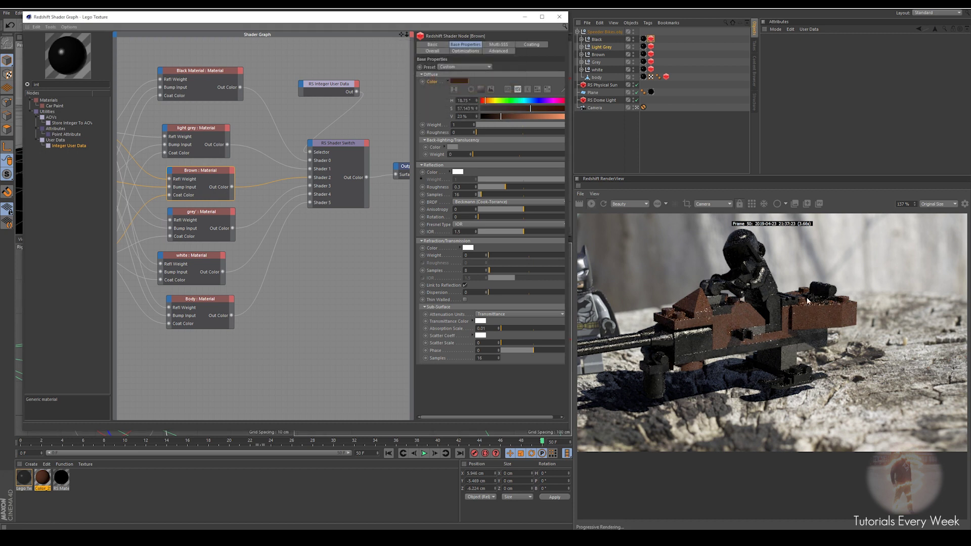
Step: Set the brightness value of the grey material's diffuse color to 33%
scroll(750, 320, down, 3)
scroll(750, 320, up, 2)
scroll(751, 320, up, 4)
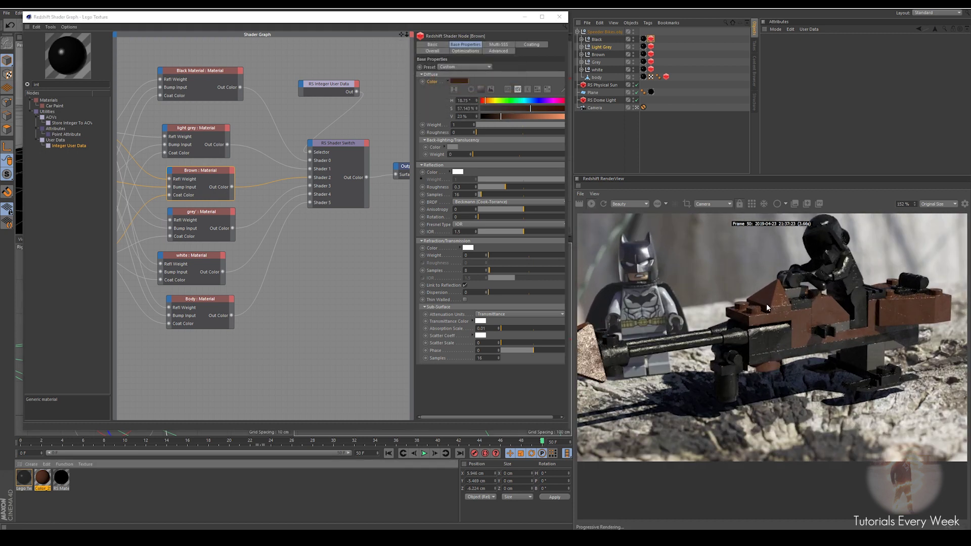
click(199, 217)
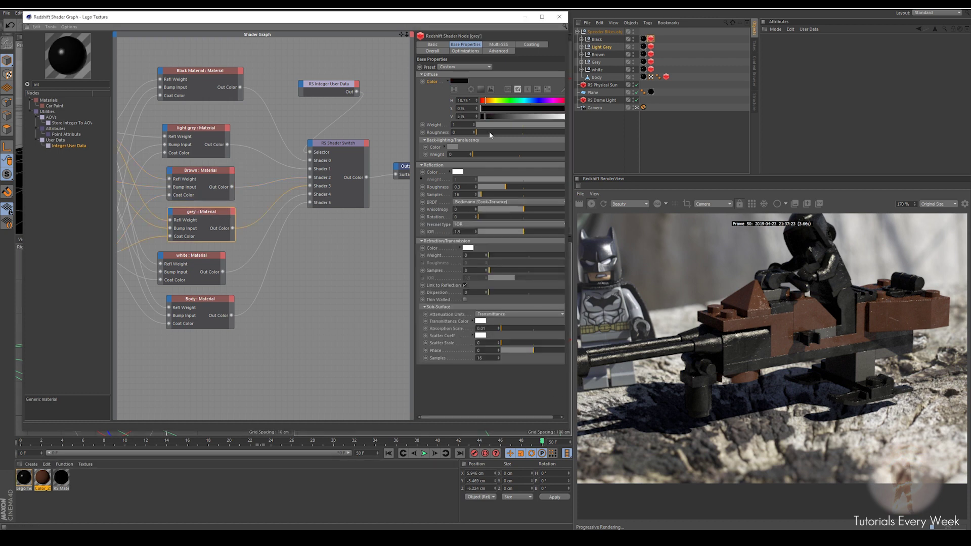
click(496, 116)
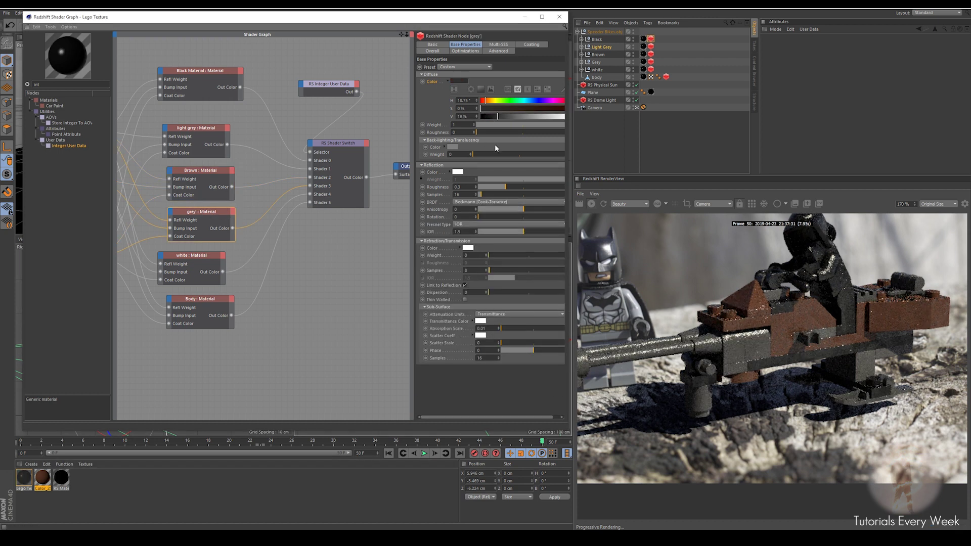
click(511, 117)
mouse_move(510, 115)
mouse_down()
mouse_move(499, 115)
mouse_move(509, 116)
mouse_up()
scroll(850, 321, down, 3)
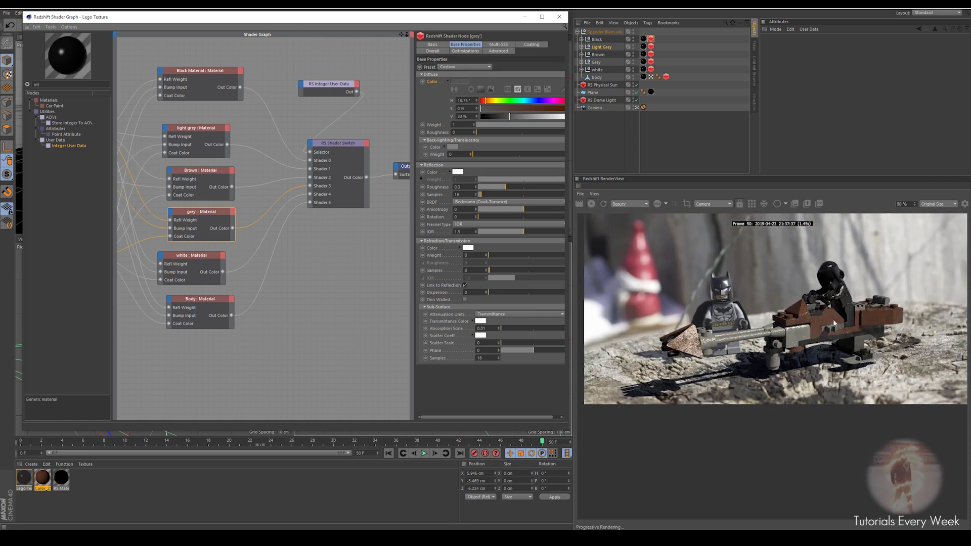
Step: Brighten the white material's diffuse color to slightly below full white
click(186, 260)
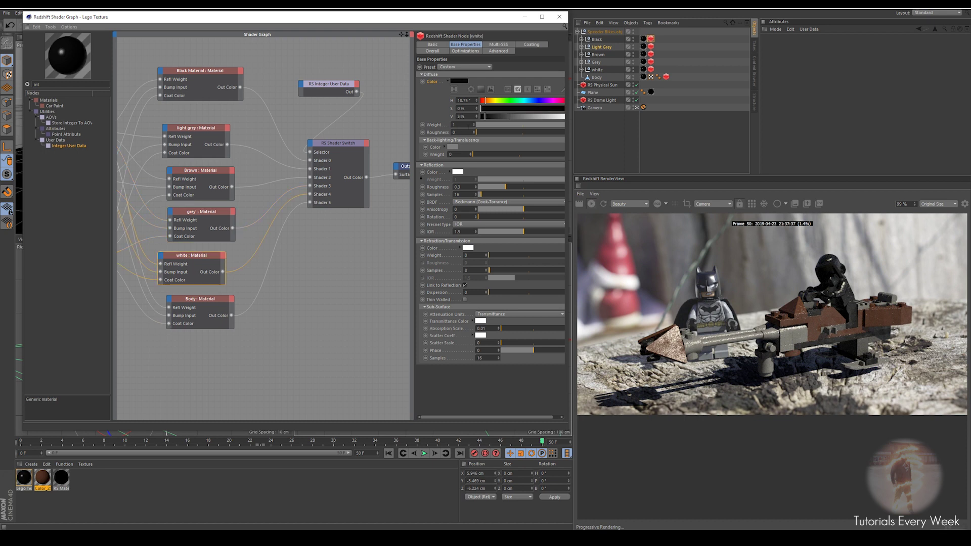
drag(531, 120, 569, 117)
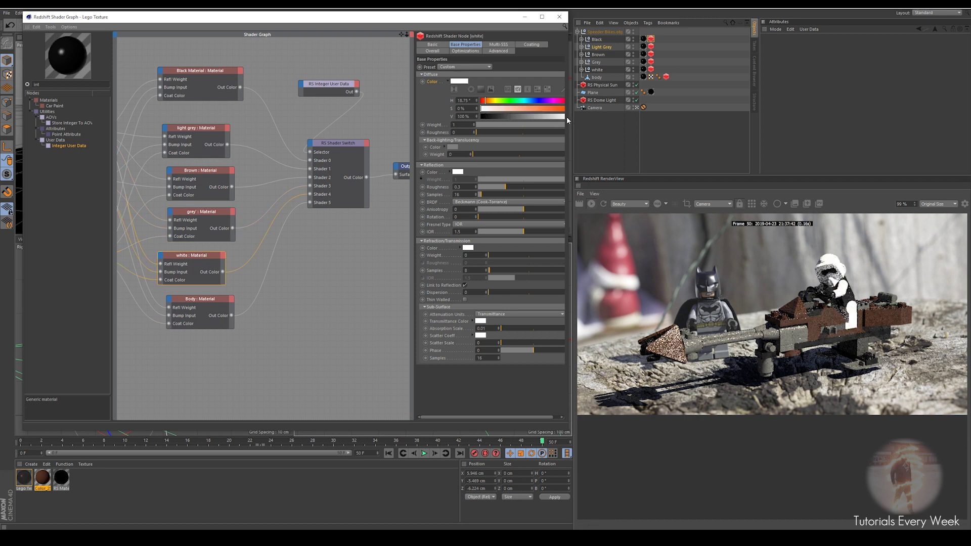
click(558, 118)
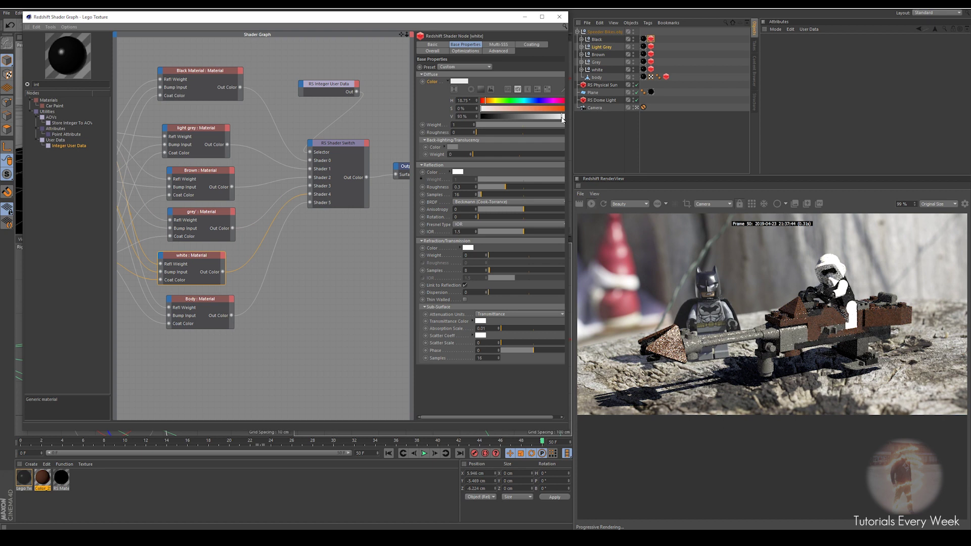
Step: Find the Texture node and add it to the shader graph beside the Body material
click(198, 303)
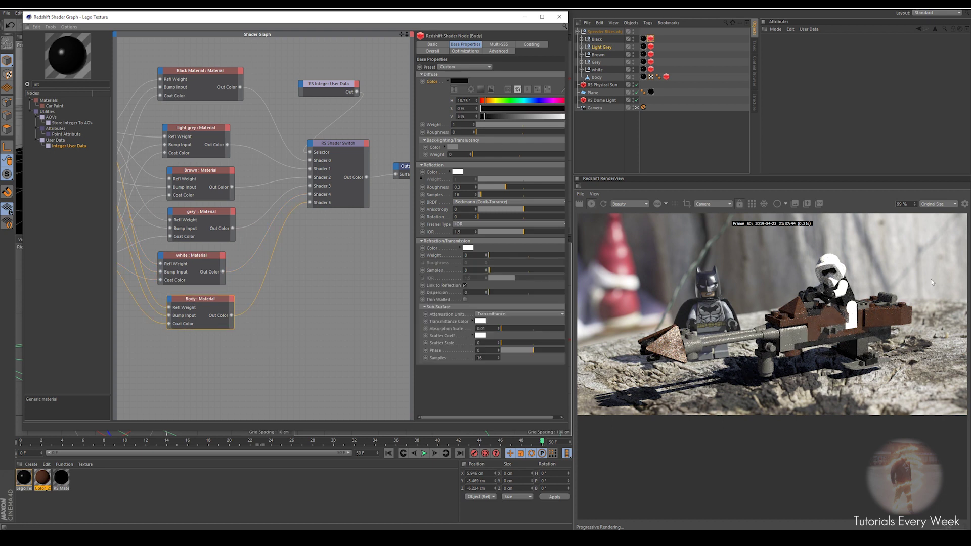
middle_drag(274, 380, 384, 352)
click(215, 311)
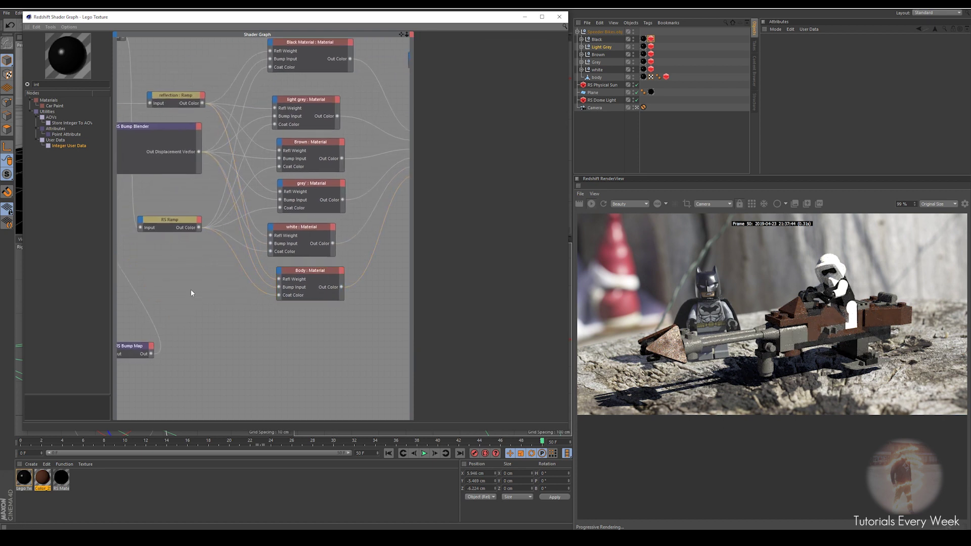
key(BackSpace)
key(BackSpace)
key(BackSpace)
text(texture)
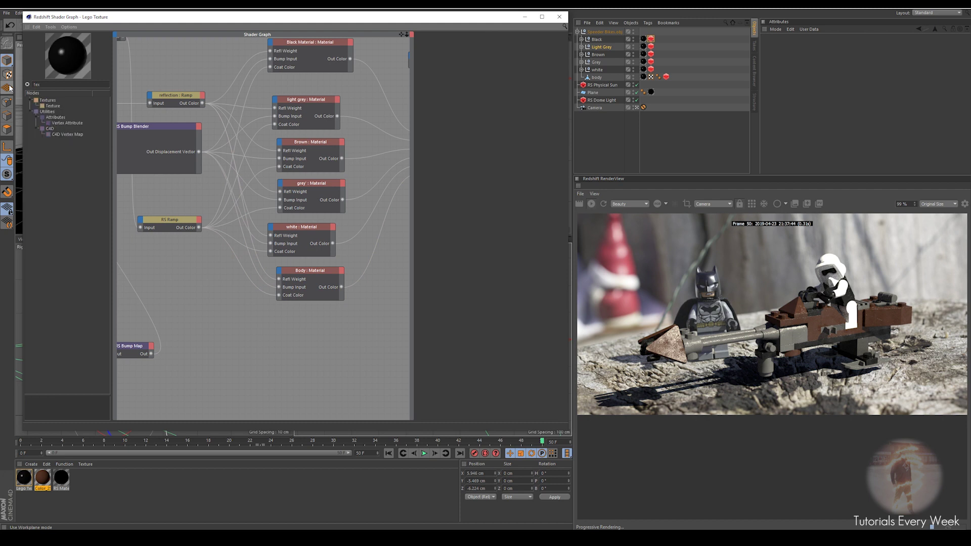
drag(49, 106, 211, 290)
Step: Load the image 3814d1145.png from the maps/decoration folder into the RS Texture node
click(555, 103)
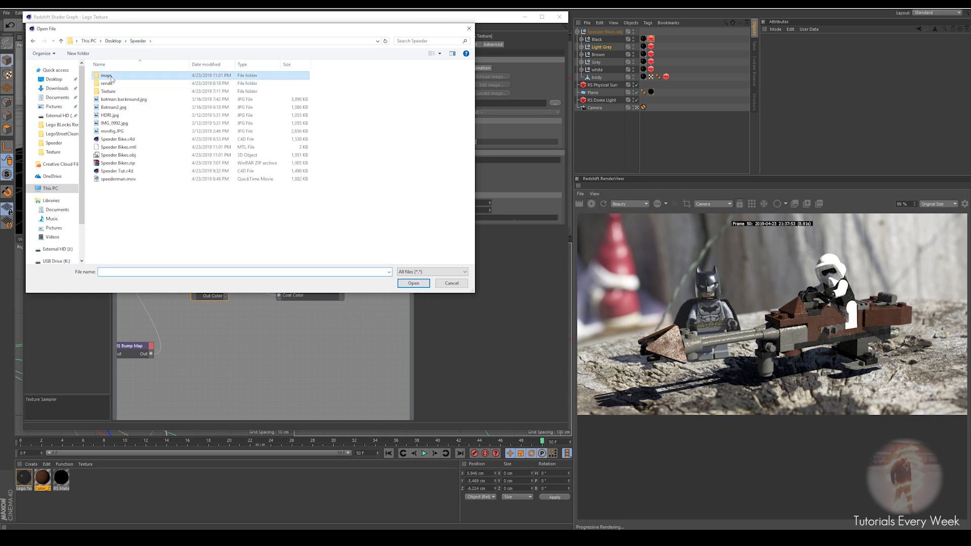
double_click(107, 76)
double_click(108, 75)
click(111, 82)
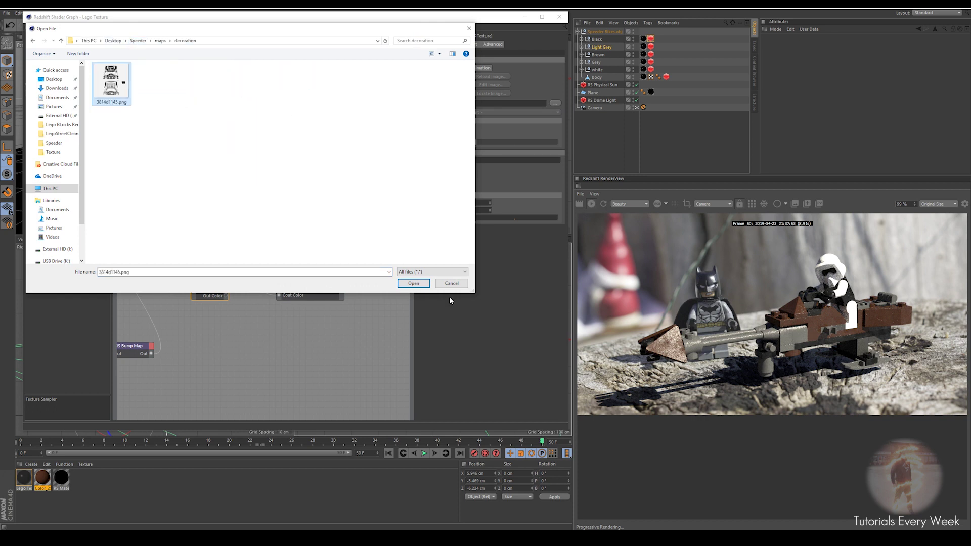
click(412, 284)
click(504, 298)
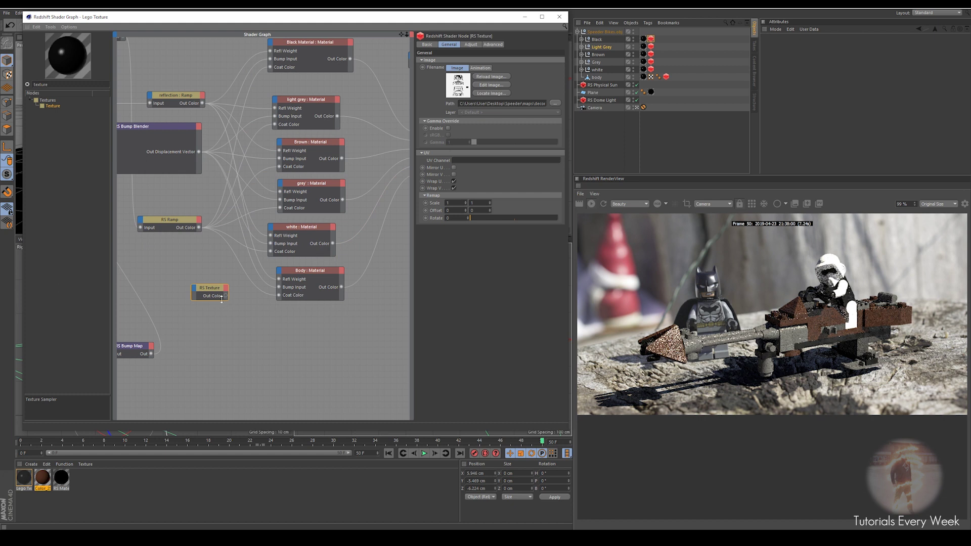
Step: Connect the RS Texture's Out Color to the Body material's Diffuse Color
drag(226, 296, 280, 275)
mouse_move(304, 282)
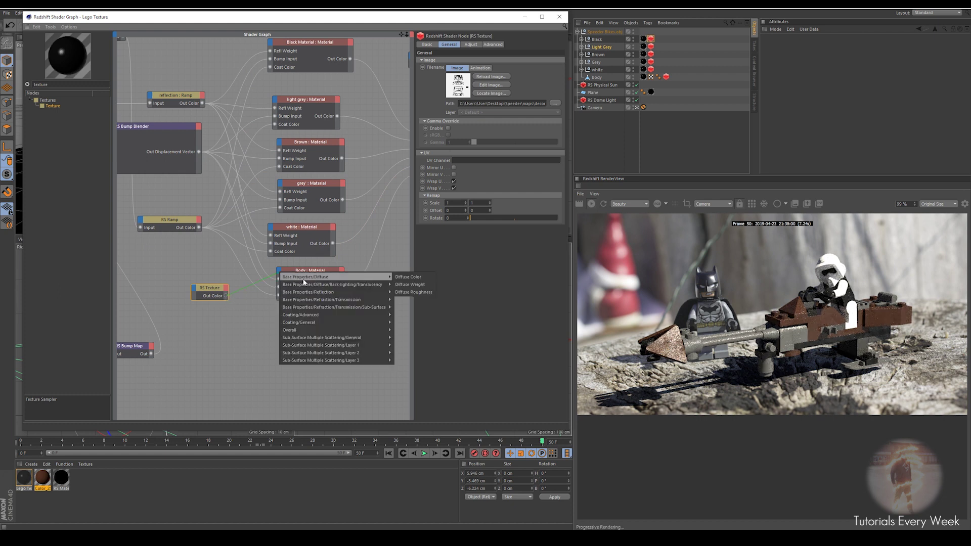
click(413, 278)
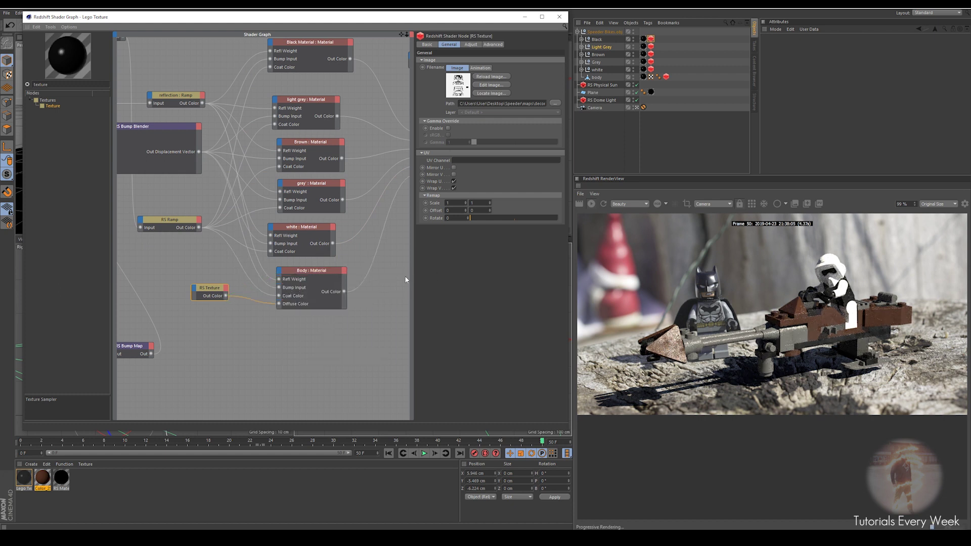
Step: Examine the figure's body texture and the bike's colors in the render at frame 13 and at frame 0
scroll(840, 303, up, 5)
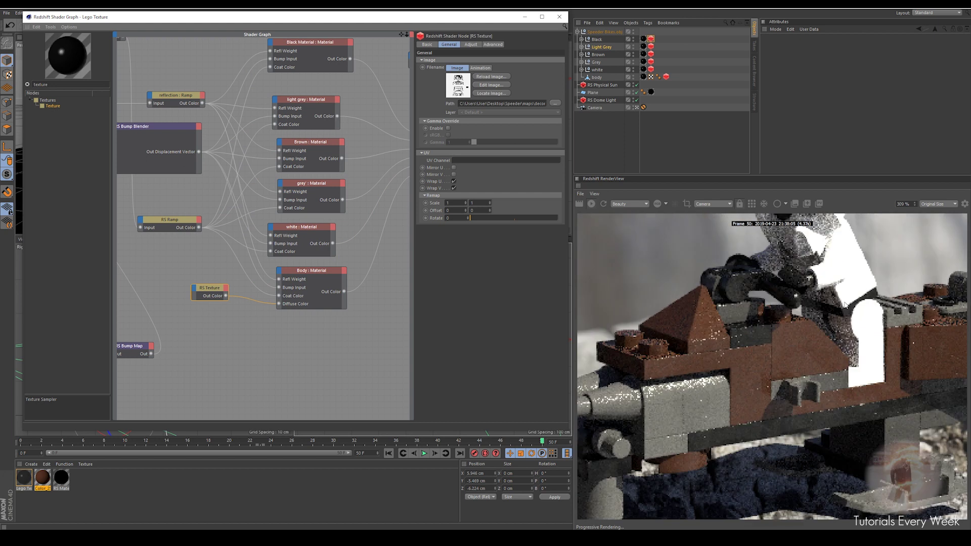
click(161, 444)
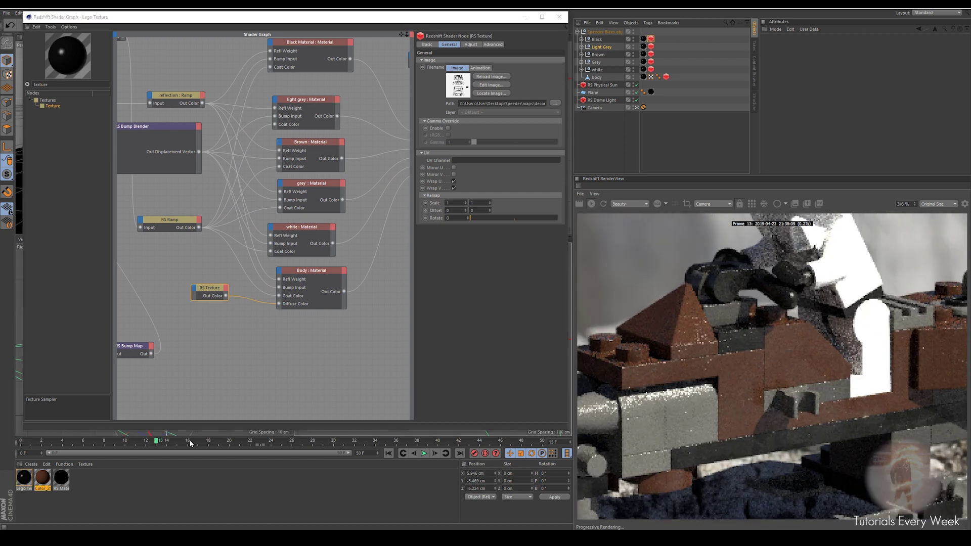
scroll(586, 300, down, 1)
scroll(749, 314, down, 2)
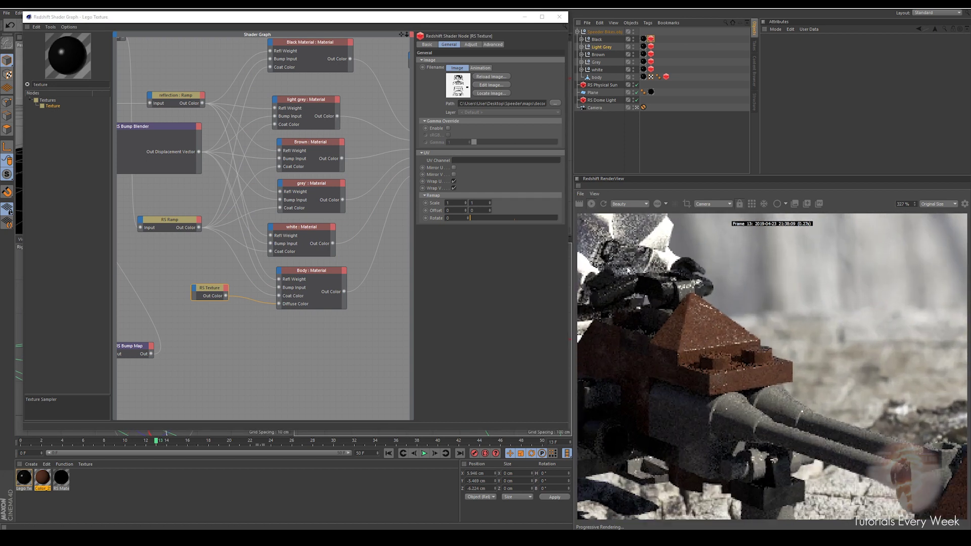
scroll(706, 278, up, 5)
scroll(704, 281, down, 5)
scroll(703, 279, down, 5)
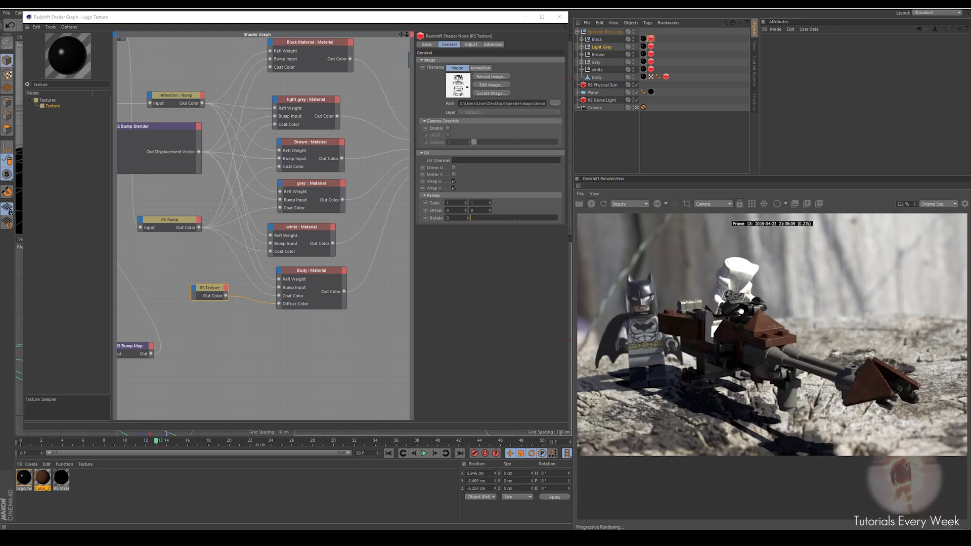
drag(128, 441, 20, 445)
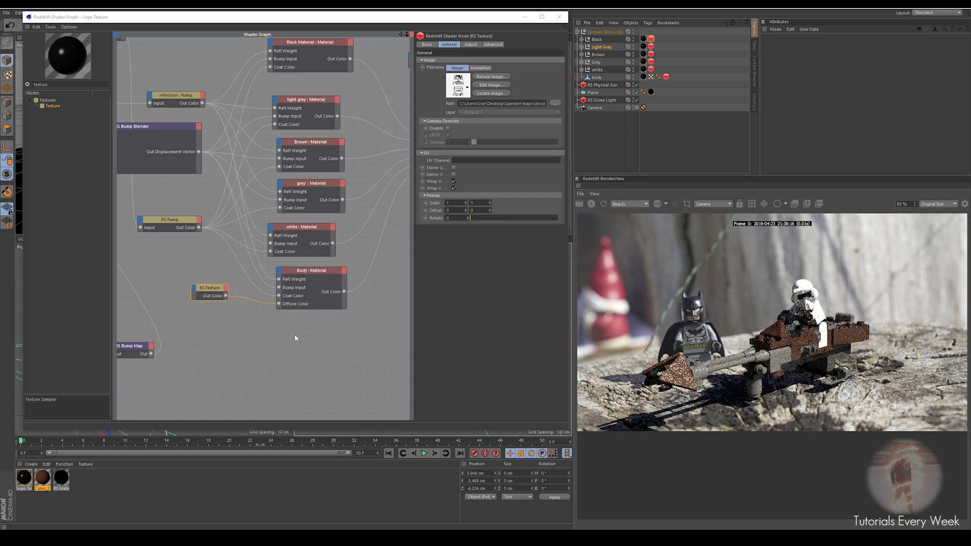
Step: Spread out the RS Integer User Data, RS Shader Switch and Output nodes in the shader graph
click(379, 334)
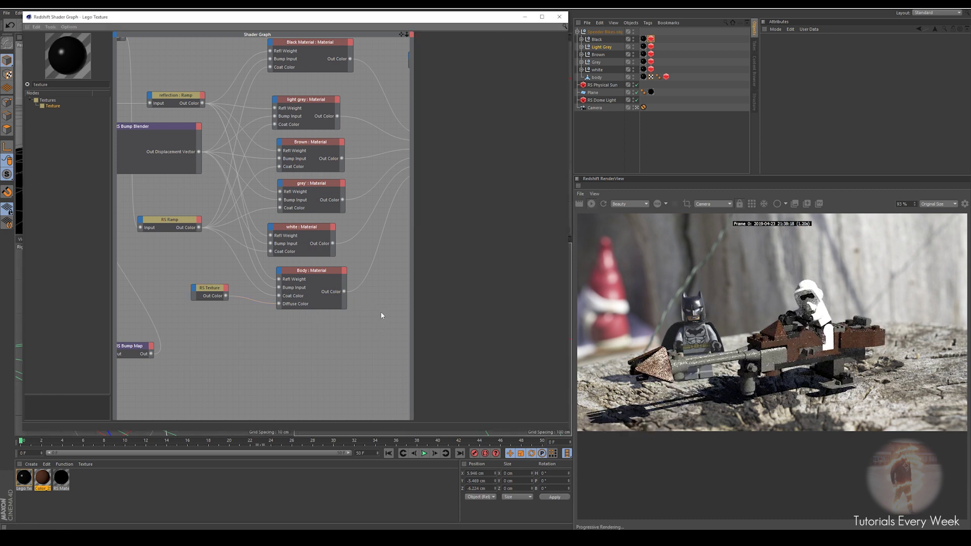
middle_drag(383, 271, 270, 300)
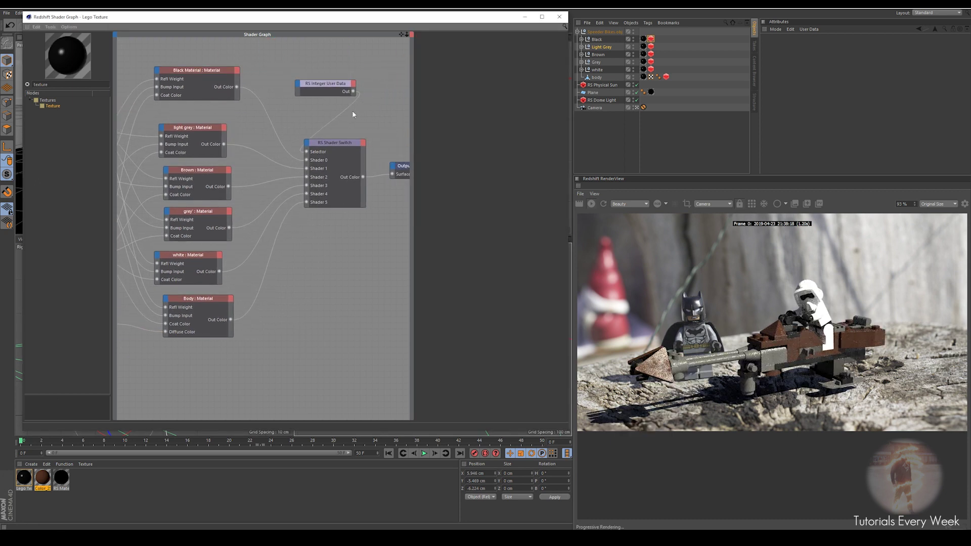
drag(323, 86, 303, 74)
click(338, 143)
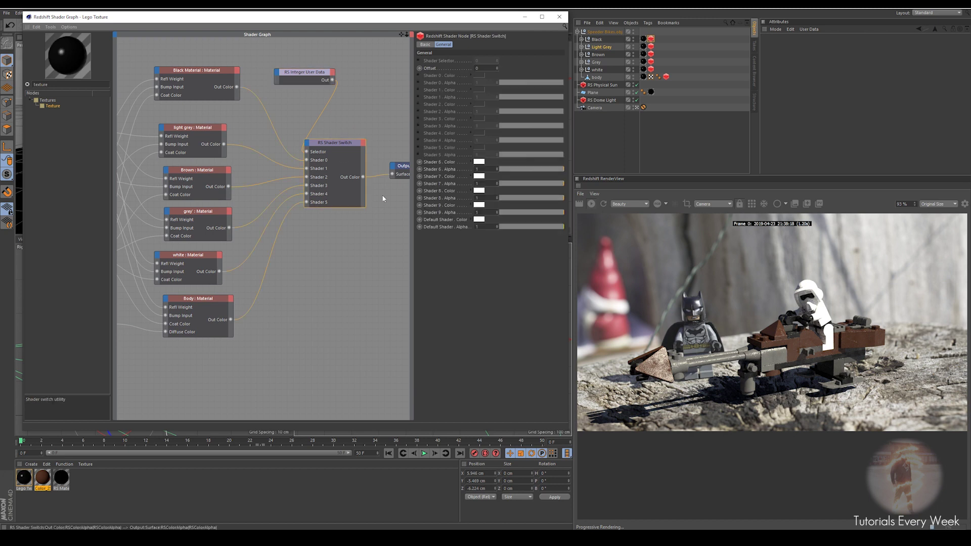
middle_drag(383, 198, 328, 187)
drag(356, 158, 404, 144)
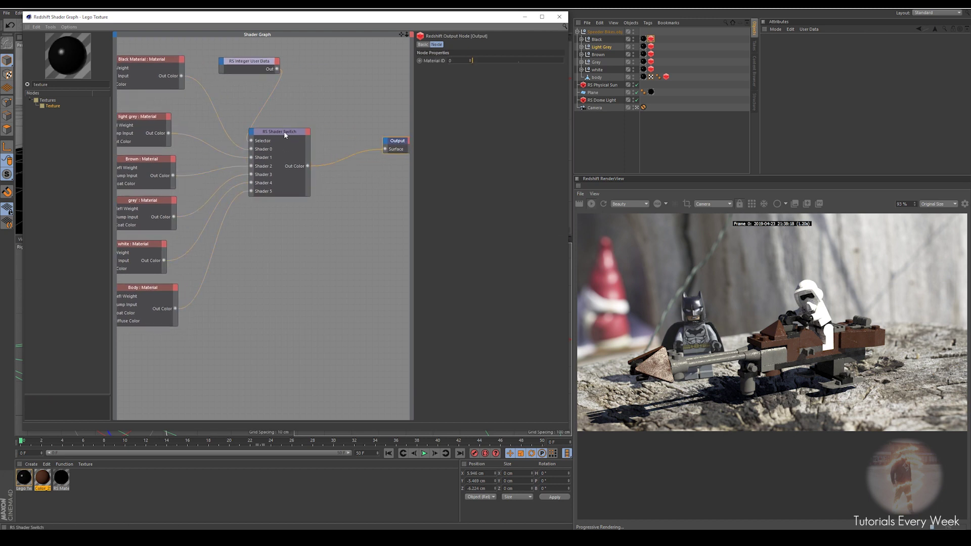
drag(283, 131, 339, 138)
Step: Duplicate the connected RS Curvature, RS Noise, RS Ramp and RS Color Composite nodes and place the copies below the Body material
scroll(818, 355, up, 3)
scroll(817, 356, up, 6)
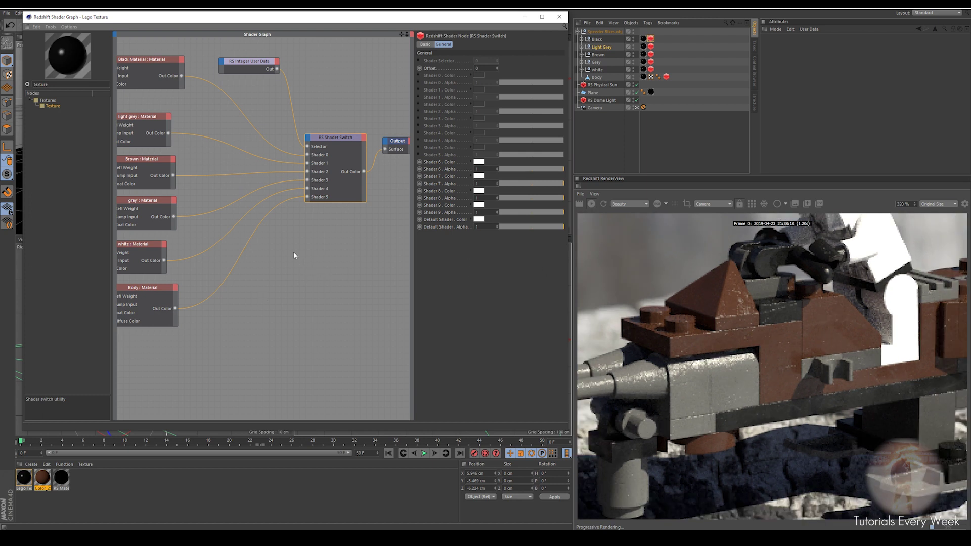
drag(332, 254, 329, 250)
middle_drag(233, 287, 299, 248)
scroll(296, 247, down, 3)
scroll(219, 300, down, 4)
middle_drag(219, 300, 398, 212)
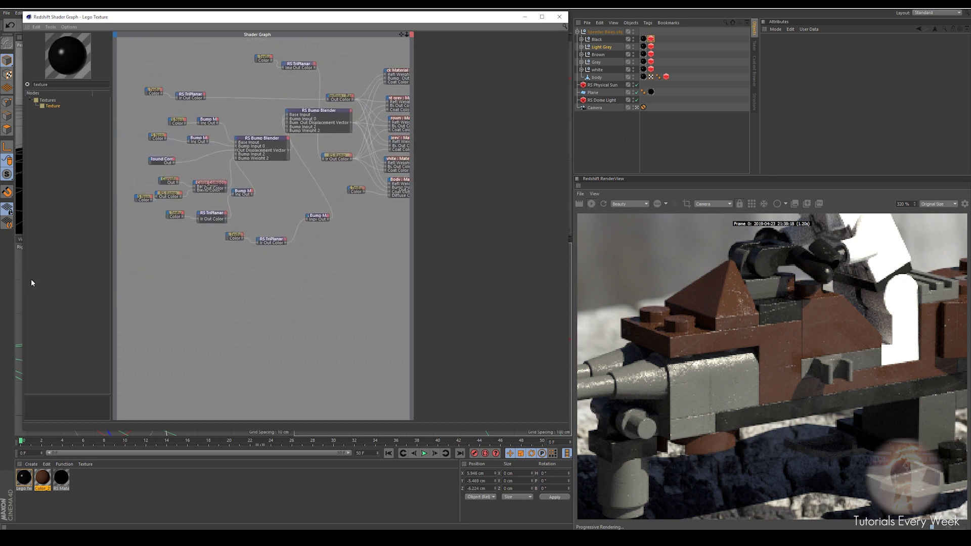
click(210, 188)
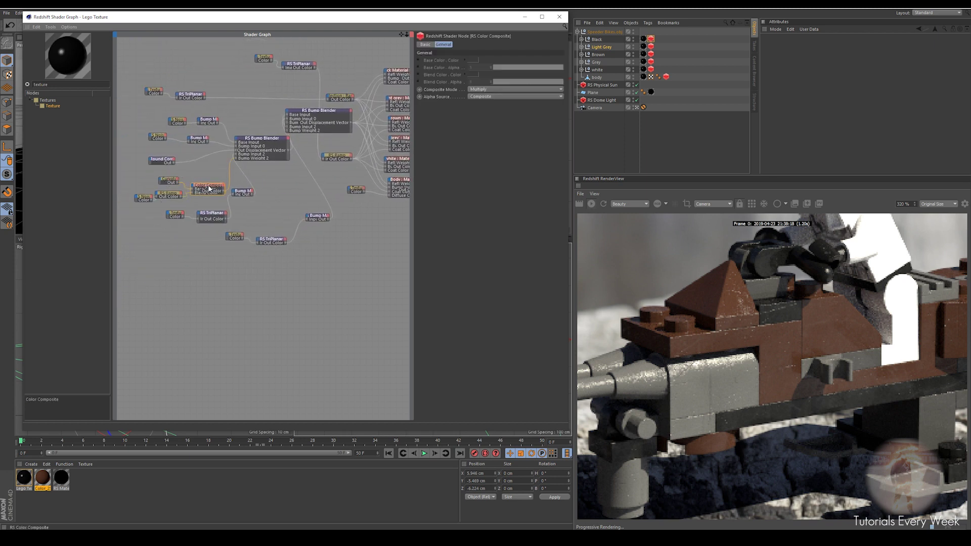
drag(132, 176, 211, 201)
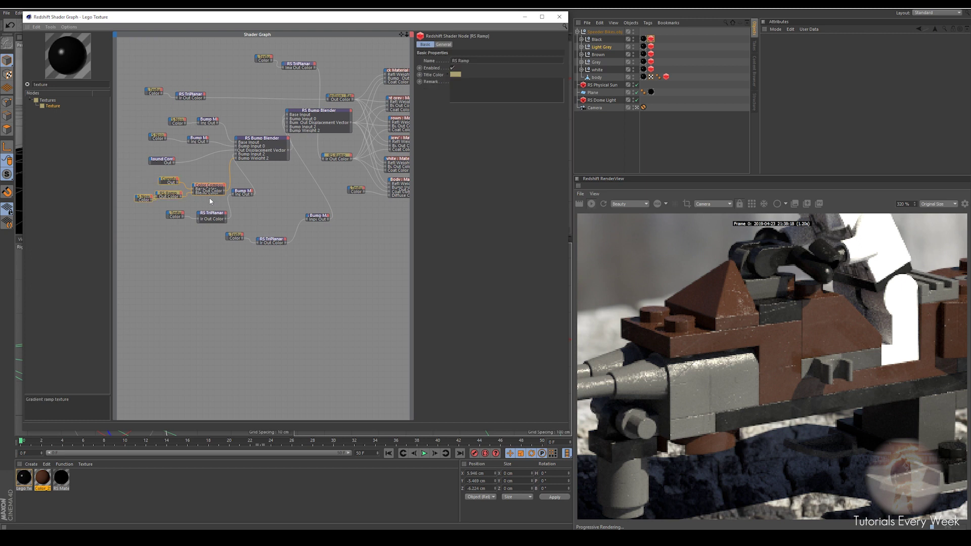
key(ctrl+v)
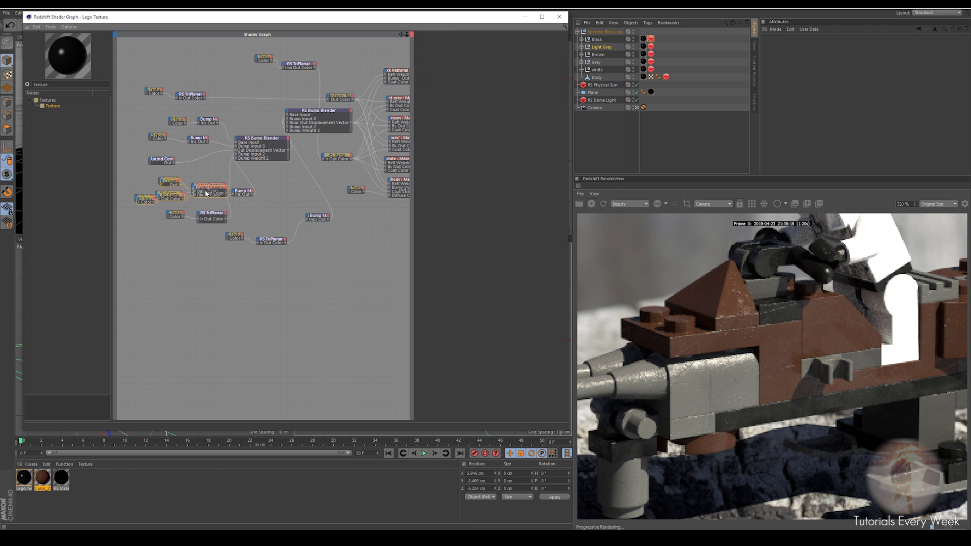
drag(205, 192, 388, 246)
alt+middle_drag(383, 232, 251, 257)
drag(267, 264, 341, 248)
click(353, 212)
Step: Search the nodes for "mater" and add a Material and a Material Blender node to the graph beside the Body material
scroll(353, 215, up, 3)
drag(48, 84, 16, 83)
text(matre)
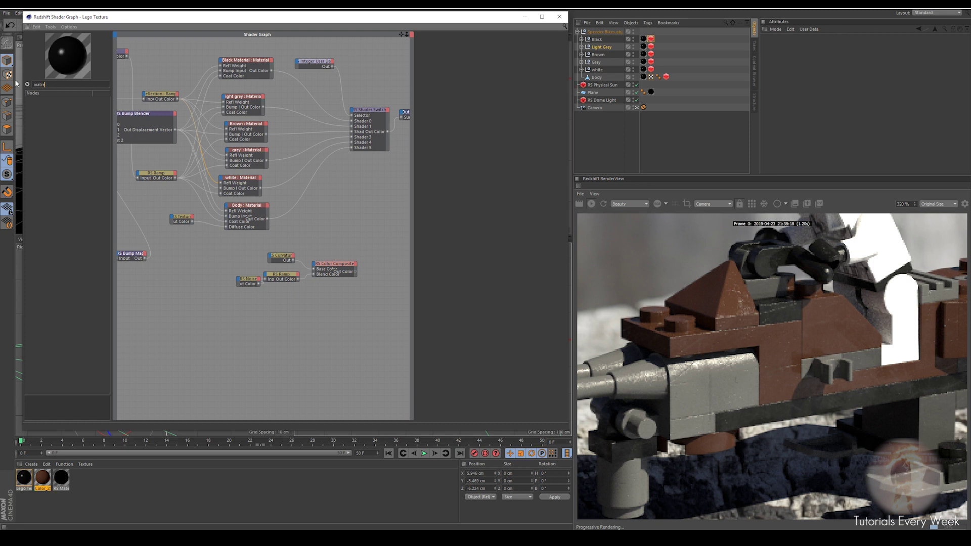
text(e)
drag(54, 106, 303, 223)
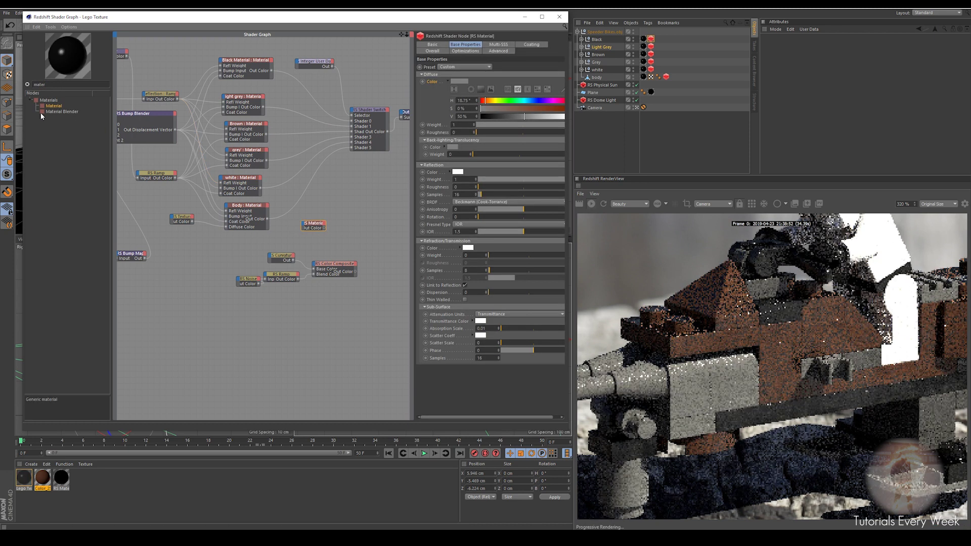
drag(61, 111, 349, 215)
scroll(319, 186, up, 2)
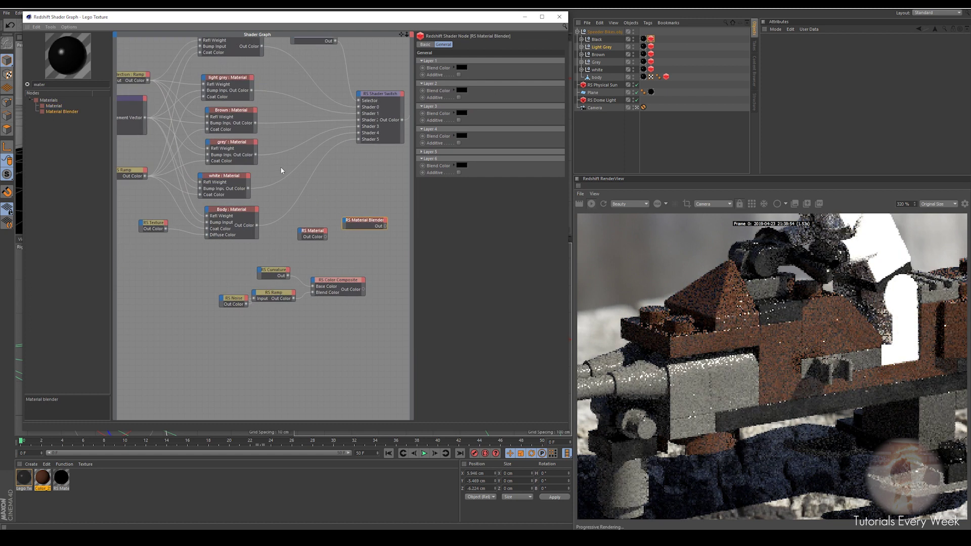
Step: Connect the Brown material to the RS Material Blender's Base Color and the new RS Material to its Layer Color 1
click(246, 115)
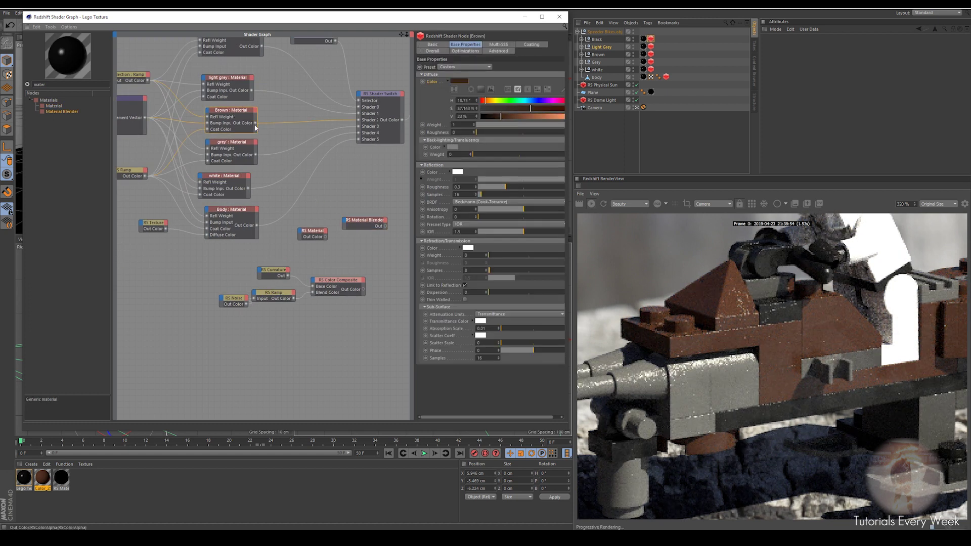
drag(345, 225, 298, 244)
click(370, 226)
mouse_move(342, 234)
click(375, 233)
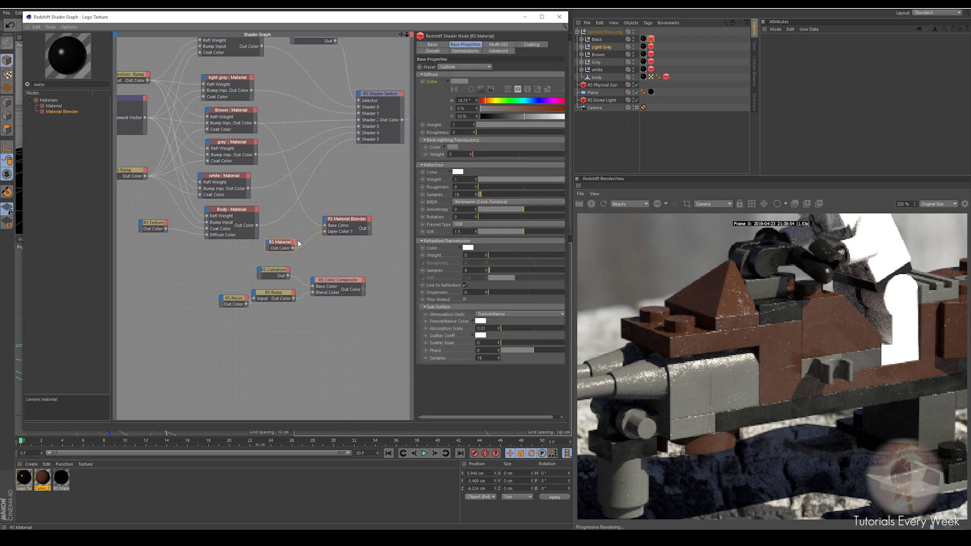
Step: Set the new RS Material's diffuse color to bright cyan with 100% saturation and 100% value
click(457, 82)
click(471, 82)
drag(491, 92, 526, 98)
click(444, 111)
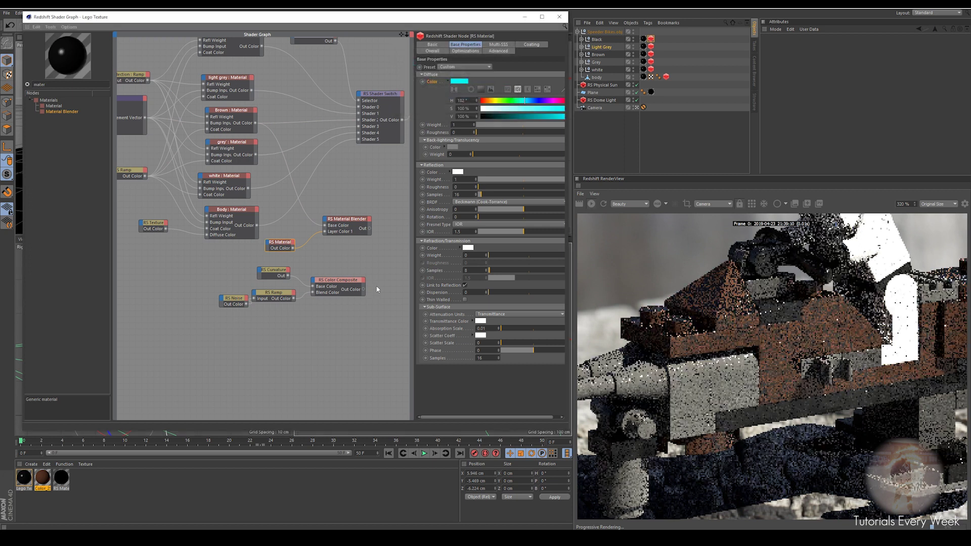
Step: Connect the copied RS Color Composite to the blender's Blend Color 1 and the blender's Out to Shader 2 of the RS Shader Switch
click(325, 220)
mouse_move(337, 238)
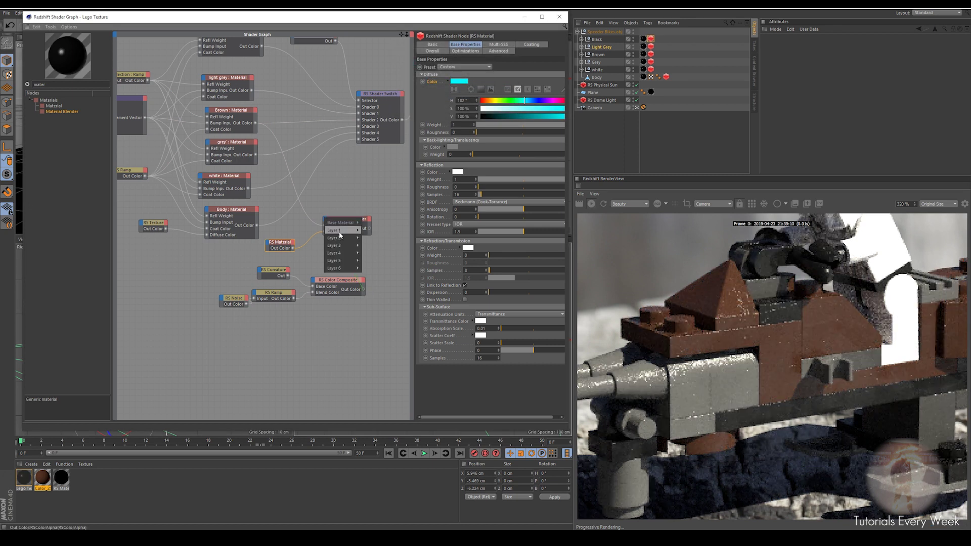
click(375, 238)
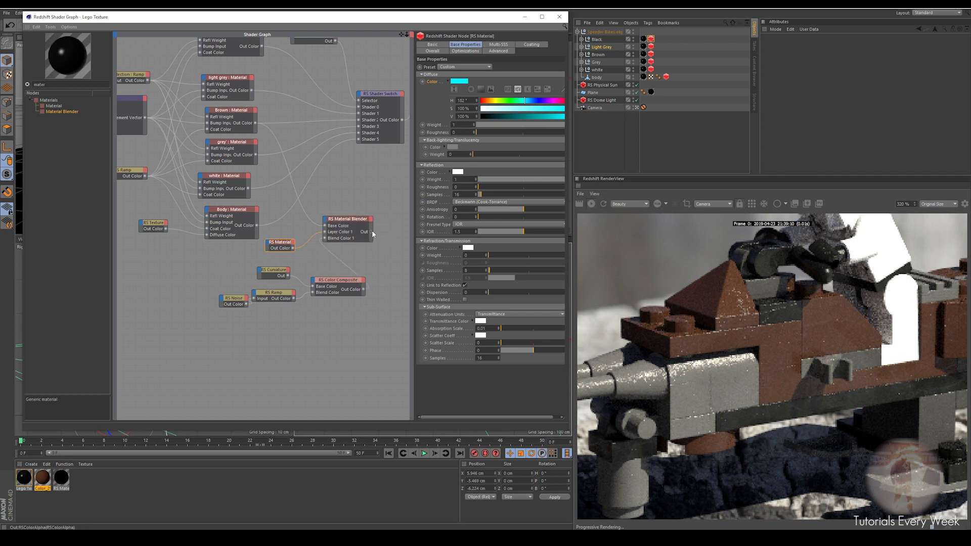
drag(371, 232, 340, 179)
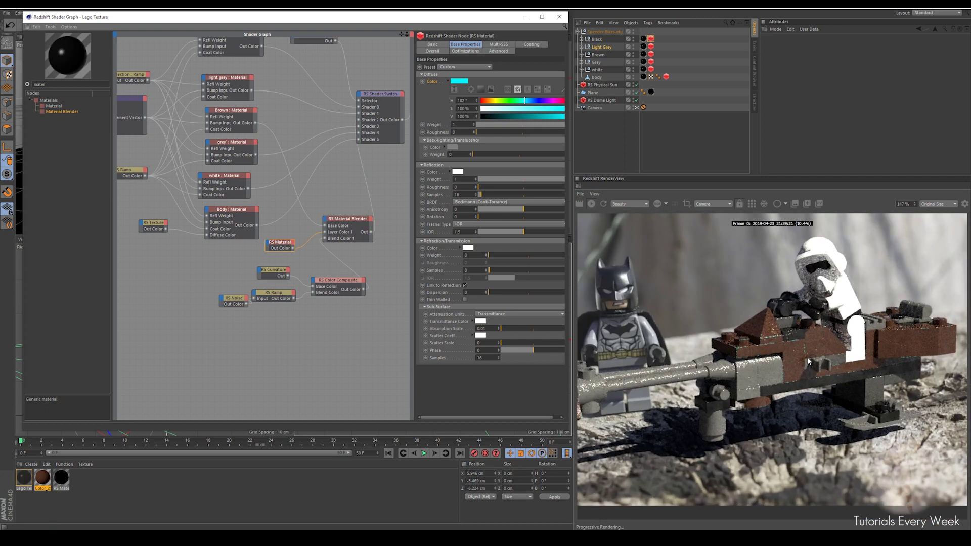
Step: Check the Brown group's Object ID and examine the blended edge color on the bike's brown bricks in the render
scroll(807, 357, up, 4)
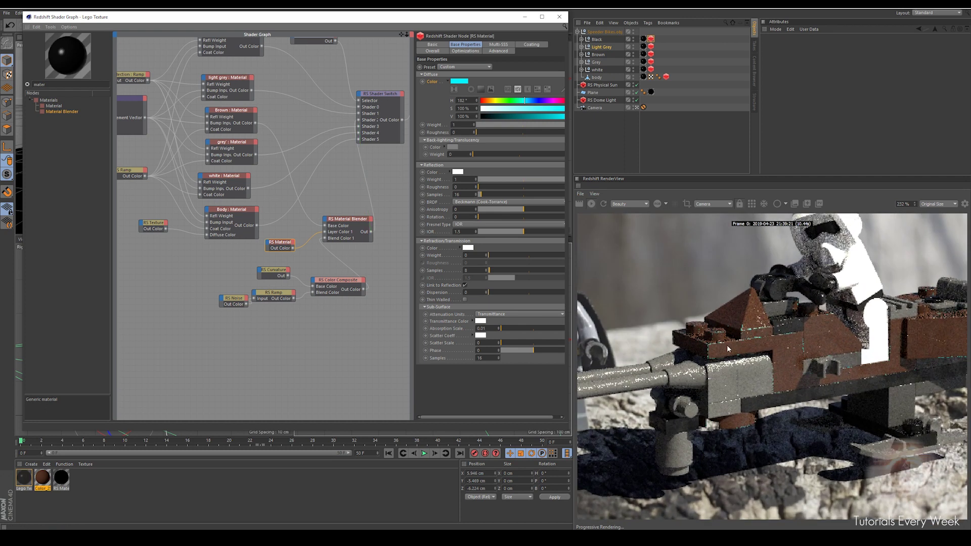
click(226, 114)
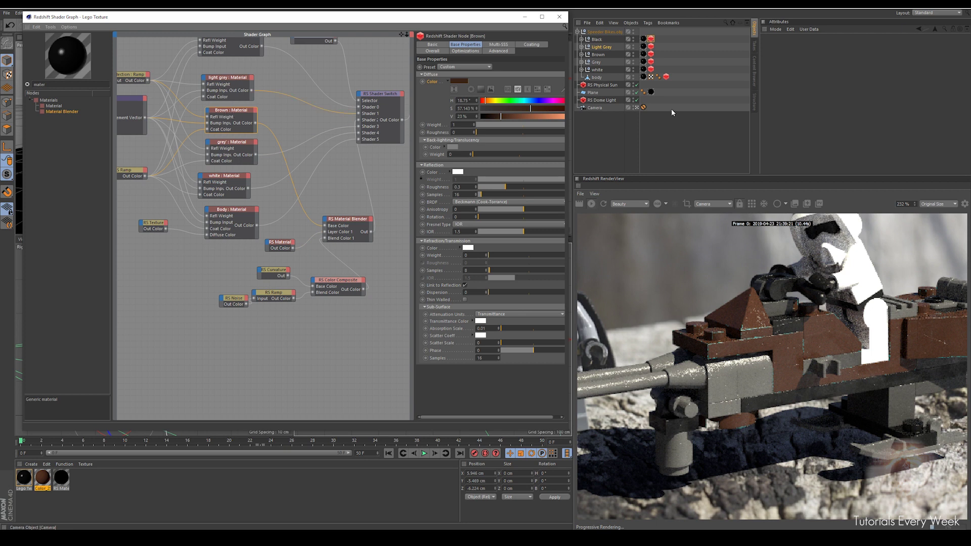
click(599, 56)
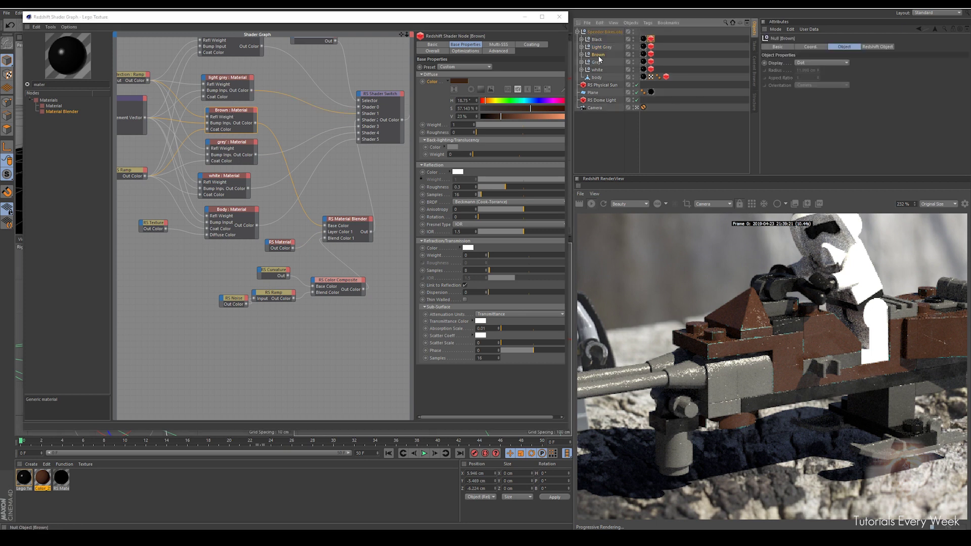
click(652, 54)
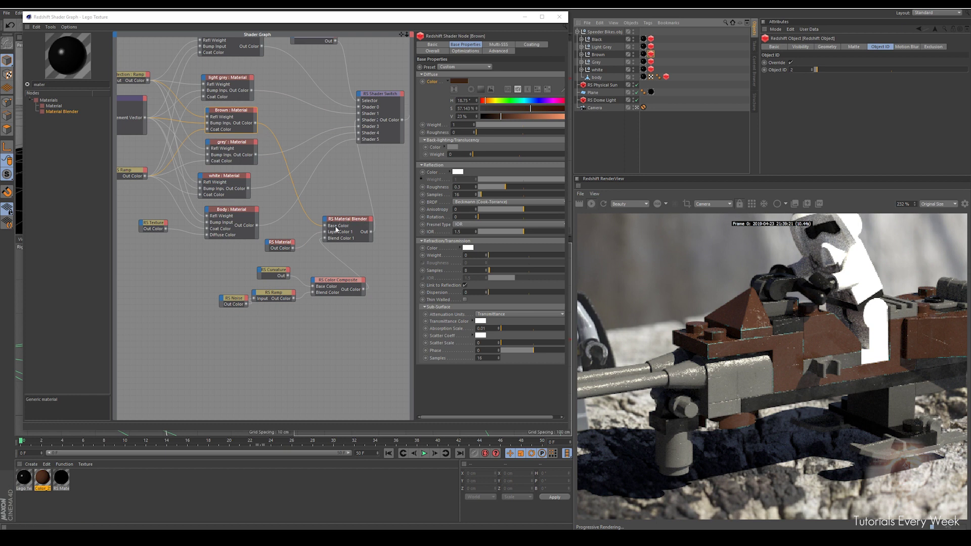
drag(281, 248, 292, 246)
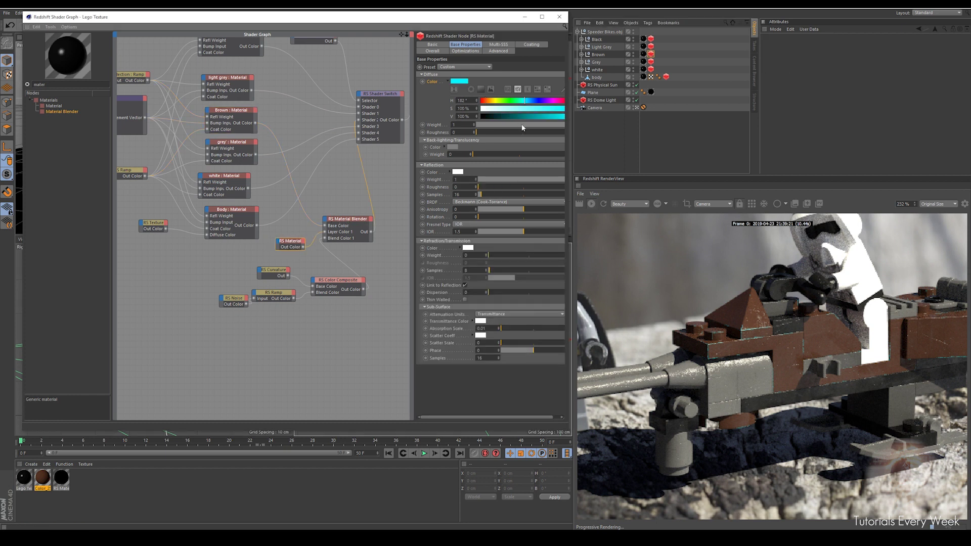
scroll(772, 354, up, 3)
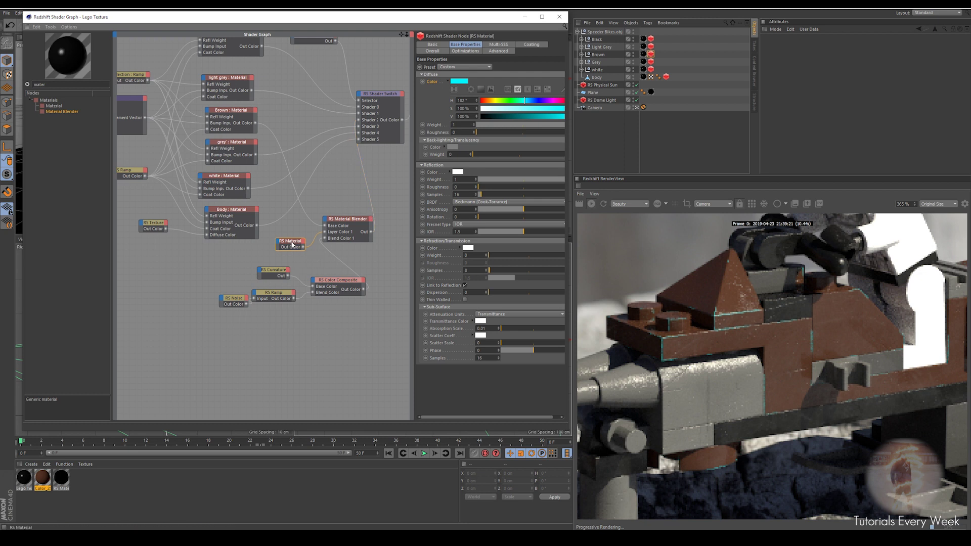
scroll(804, 308, down, 2)
scroll(796, 323, up, 2)
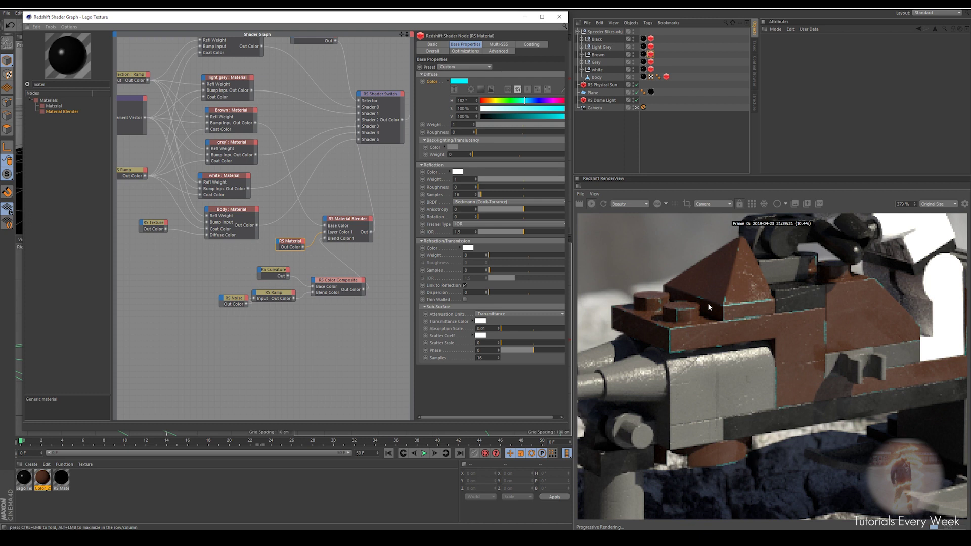
Step: Paste the brown color with hue 18.75° and saturation 57.143% into the RS Material's diffuse and brighten it to light orange-brown
click(454, 82)
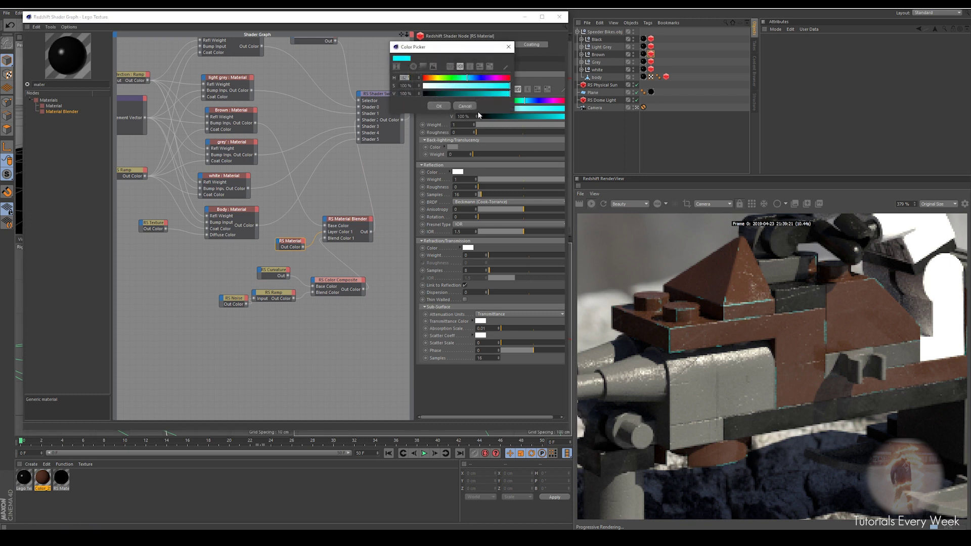
click(437, 105)
right_click(430, 81)
click(446, 116)
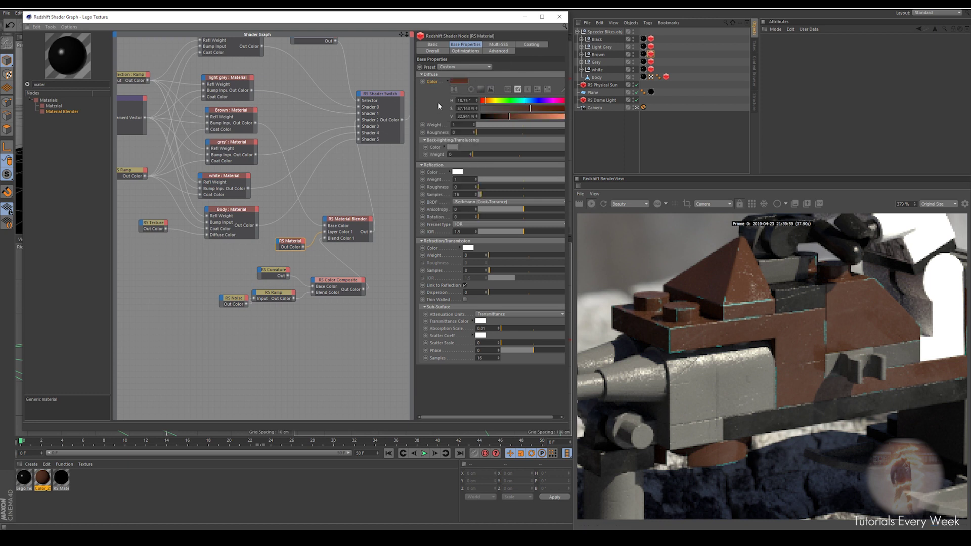
click(524, 117)
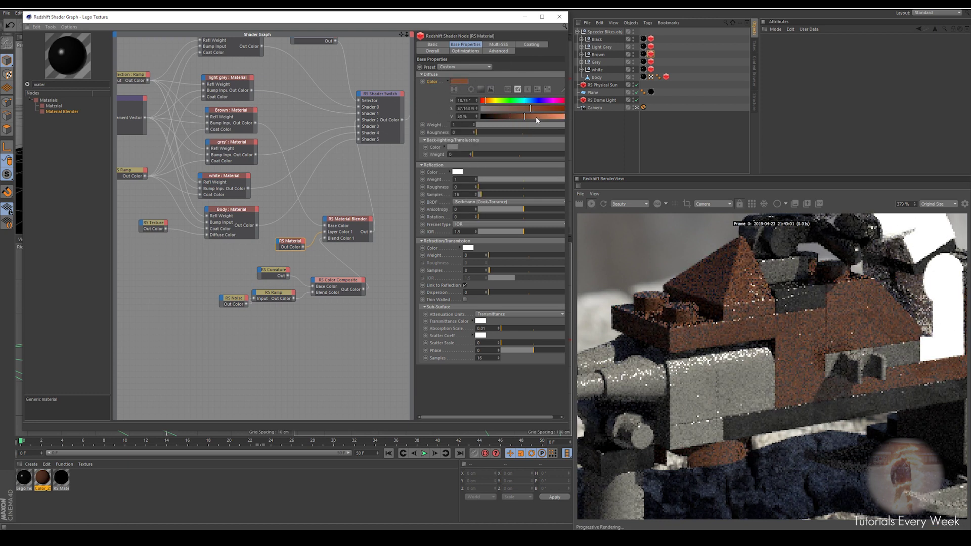
click(553, 116)
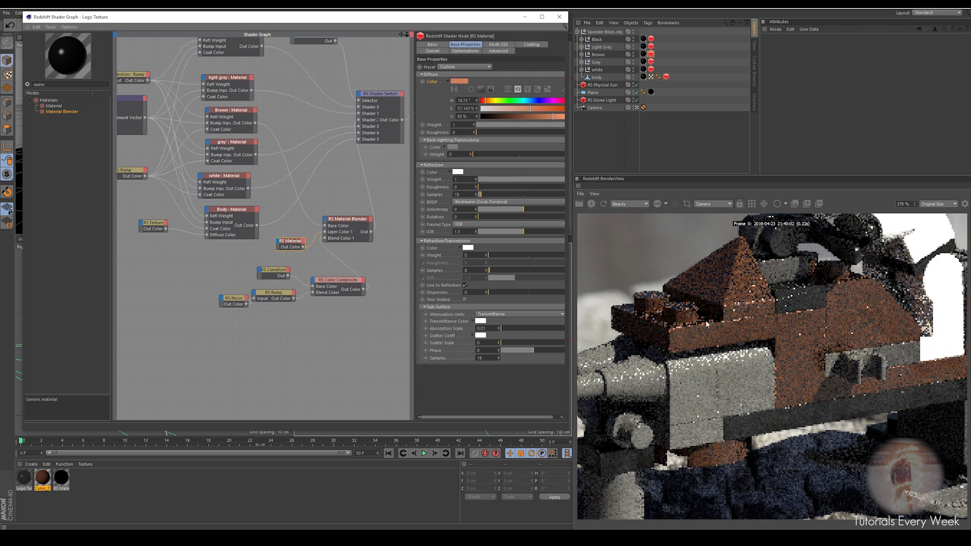
Step: Examine the worn edges and scratches on the front and rear brown bricks of the bike in the render
scroll(749, 333, down, 3)
scroll(749, 333, up, 2)
click(276, 291)
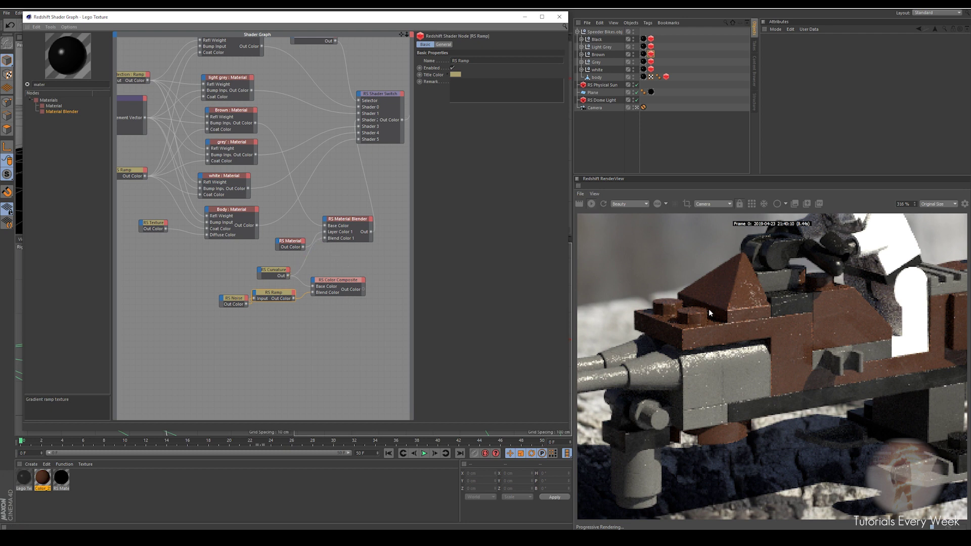
scroll(757, 326, down, 5)
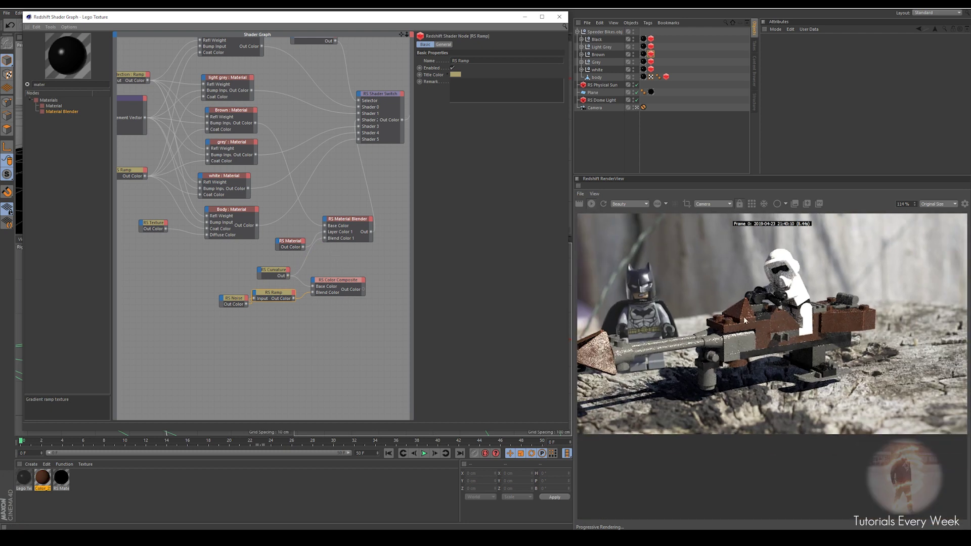
scroll(744, 316, up, 4)
scroll(743, 316, down, 5)
drag(729, 345, 777, 323)
scroll(819, 299, up, 8)
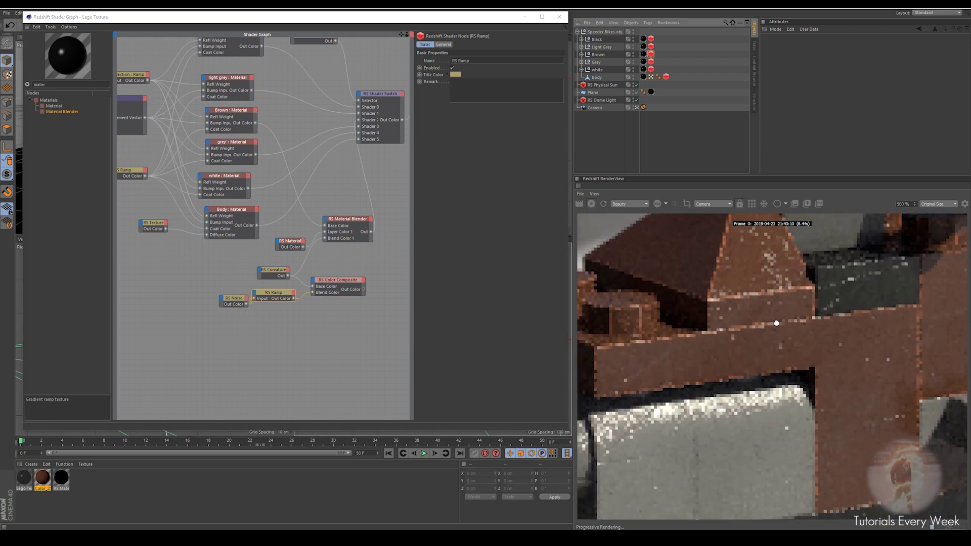
scroll(779, 326, down, 3)
drag(832, 351, 660, 352)
scroll(833, 336, up, 3)
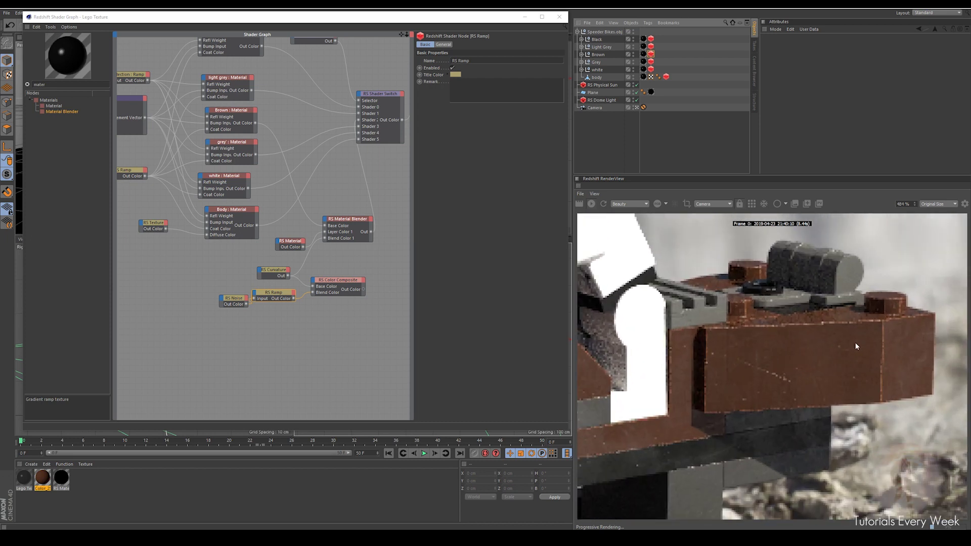
scroll(855, 343, down, 2)
drag(771, 343, 943, 356)
drag(673, 342, 777, 328)
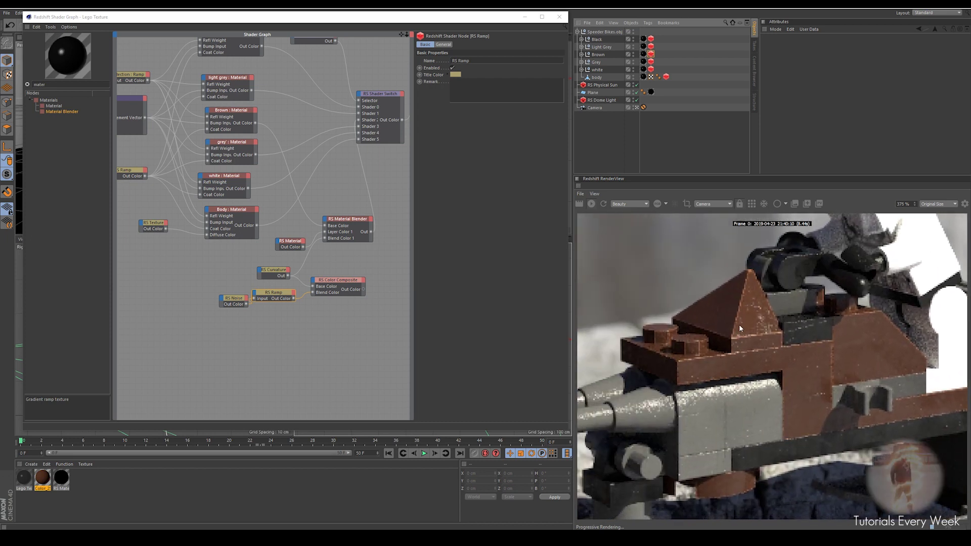
scroll(739, 328, up, 1)
drag(721, 318, 663, 323)
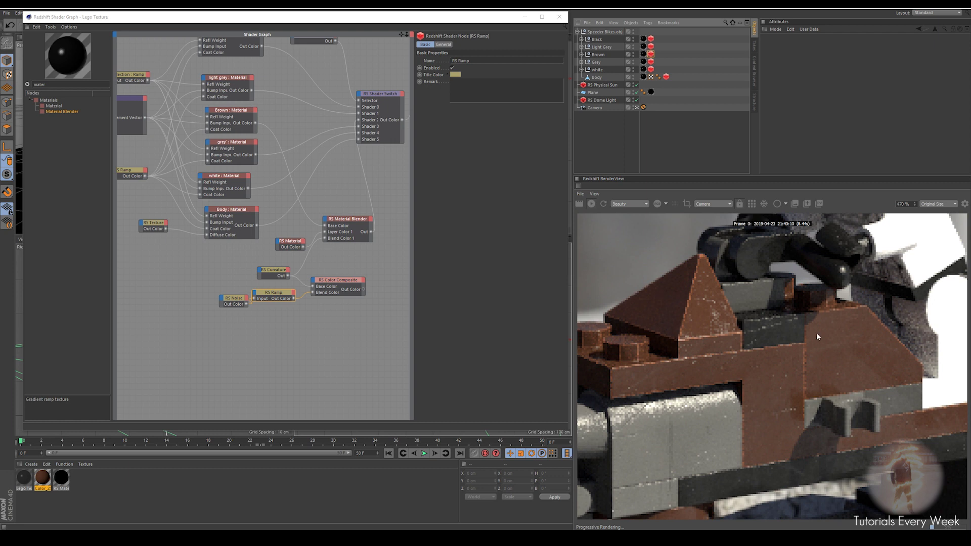
Step: Connect the RS Color Composite's Out Color to the RS Material Blender's Blend Color 1 and inspect the brown bricks in the render
drag(769, 333, 657, 326)
scroll(806, 338, down, 1)
scroll(805, 341, down, 1)
drag(805, 340, 743, 351)
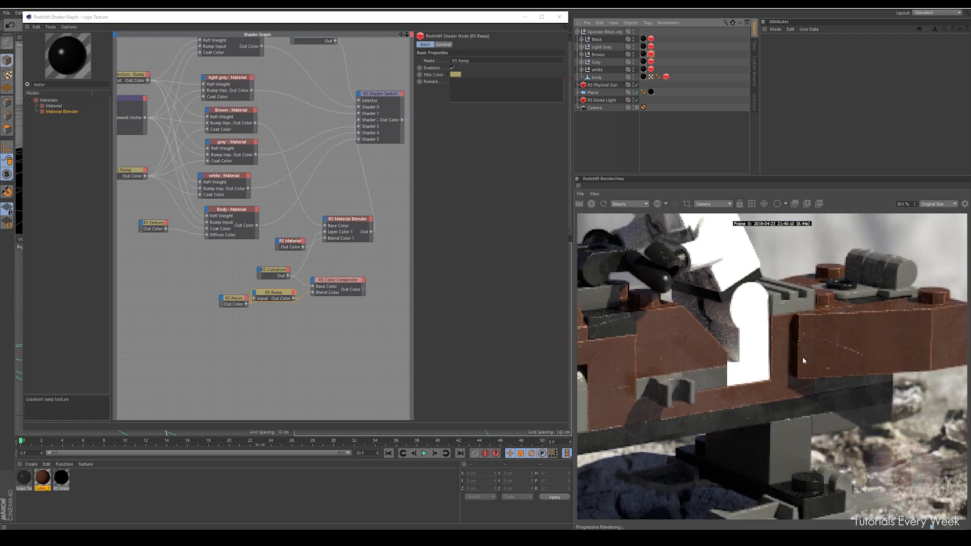
middle_drag(330, 274, 302, 278)
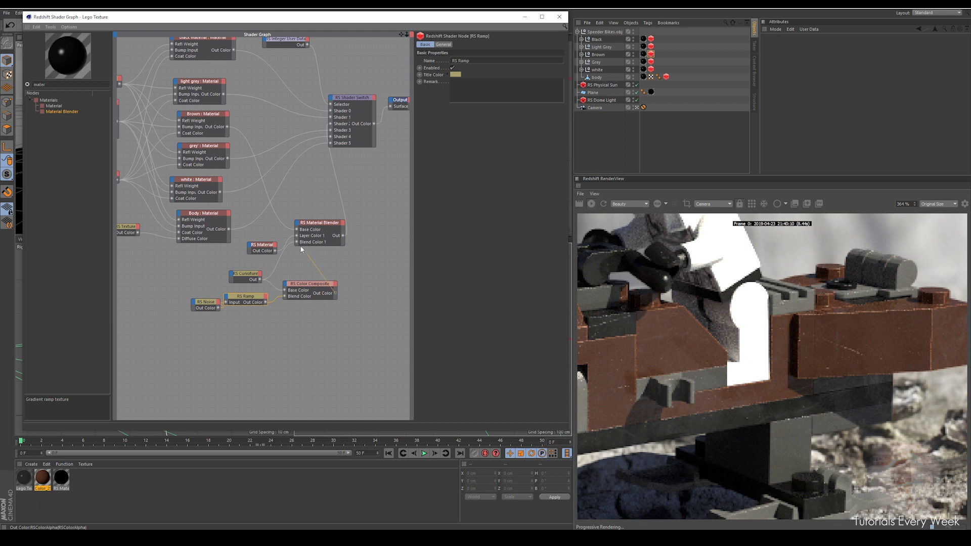
drag(298, 245, 298, 243)
scroll(791, 377, down, 5)
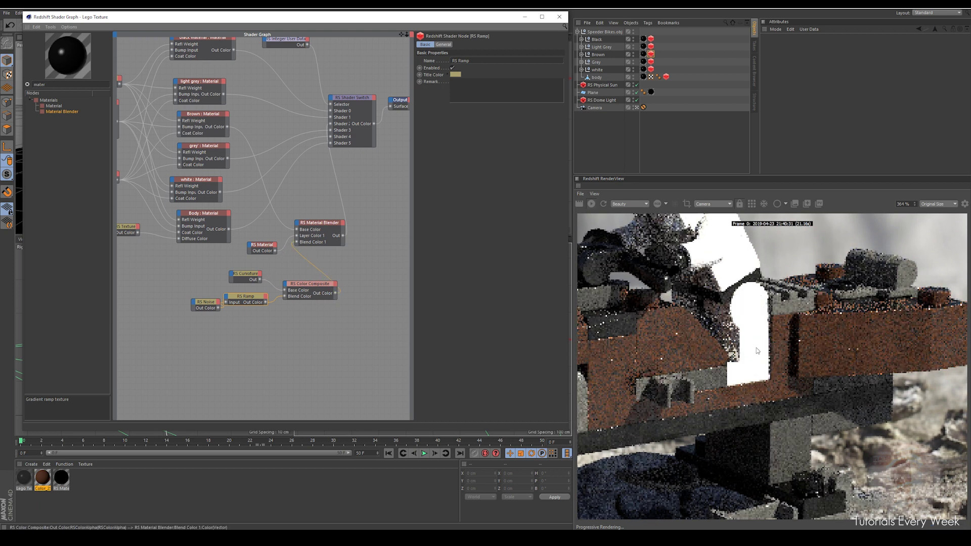
scroll(707, 353, up, 6)
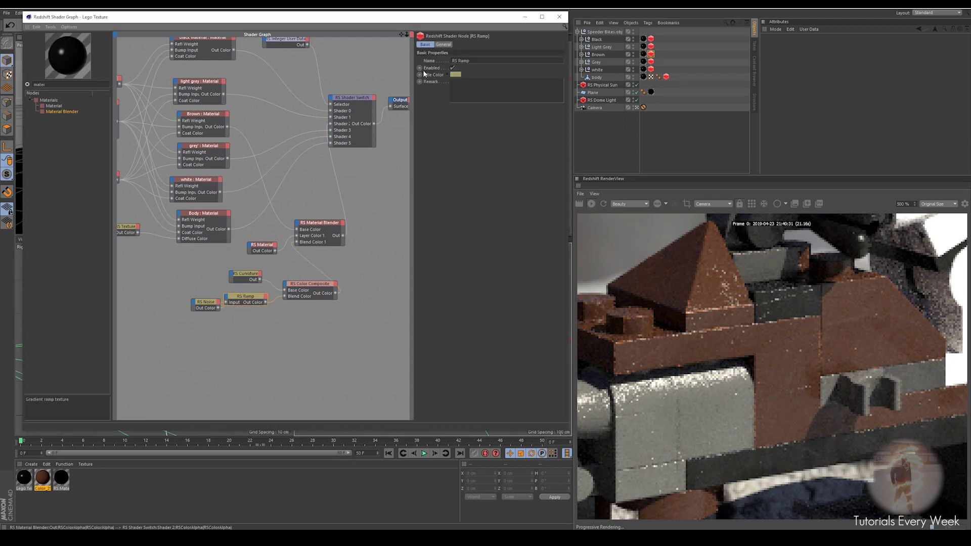
Step: Adjust the RS Ramp's dark knot to sit about a third of the way along the black-to-white gradient
click(439, 45)
drag(508, 141, 494, 142)
click(478, 142)
drag(495, 142, 511, 197)
scroll(780, 316, down, 2)
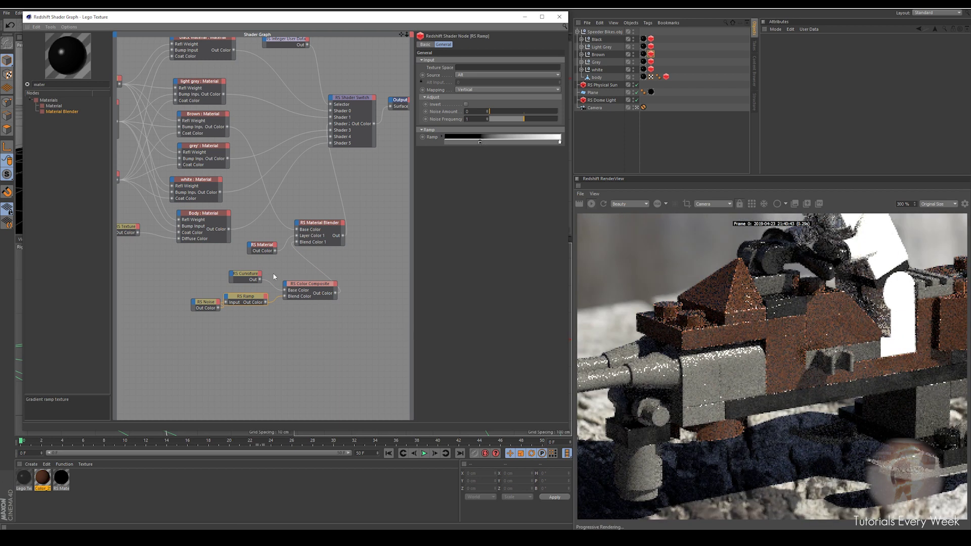
Step: Darken the edge RS Material's diffuse color to a value of 43% and compare the brown bricks in the render
click(263, 248)
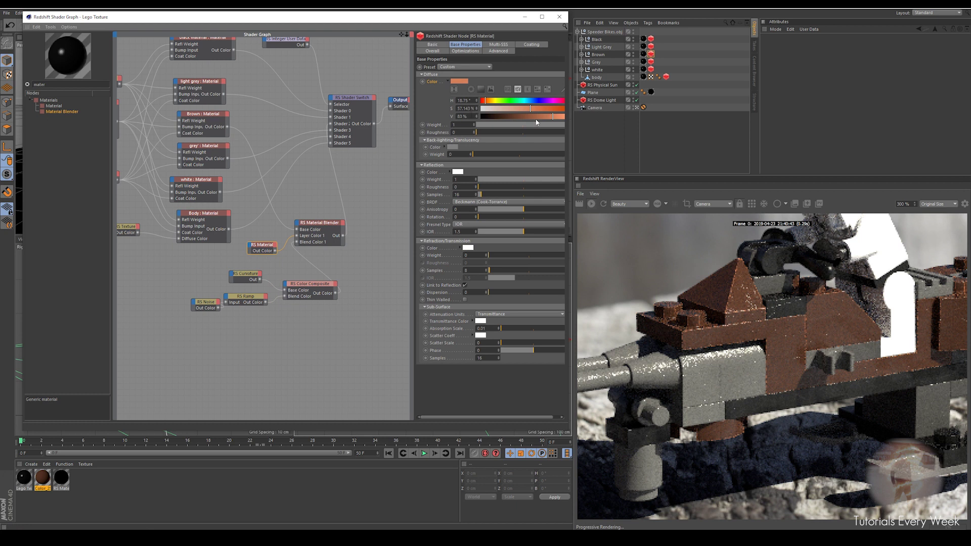
click(514, 120)
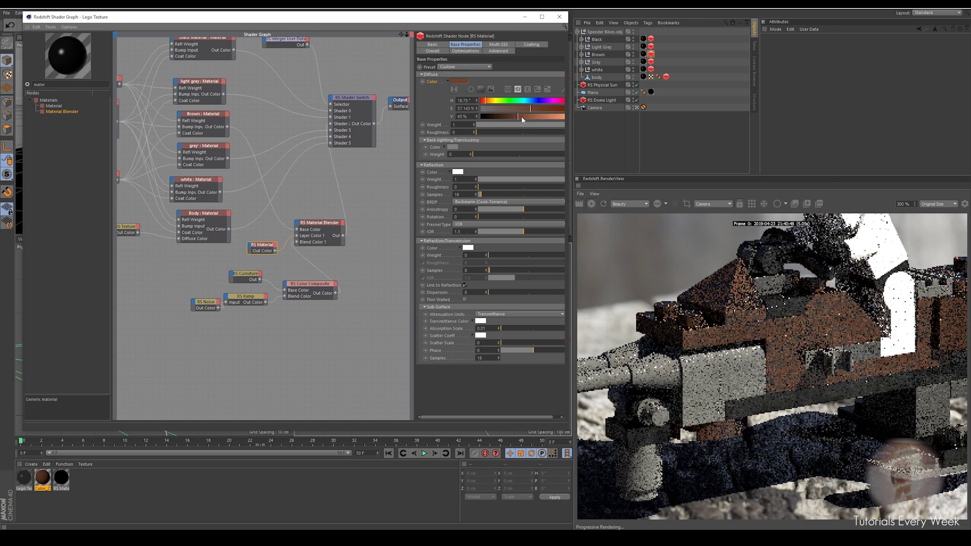
scroll(698, 279, down, 2)
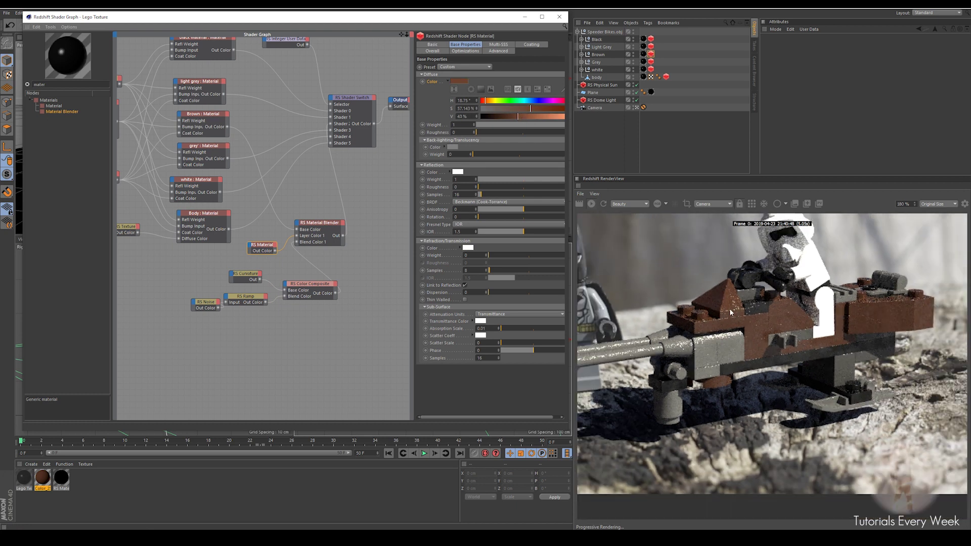
scroll(740, 316, up, 4)
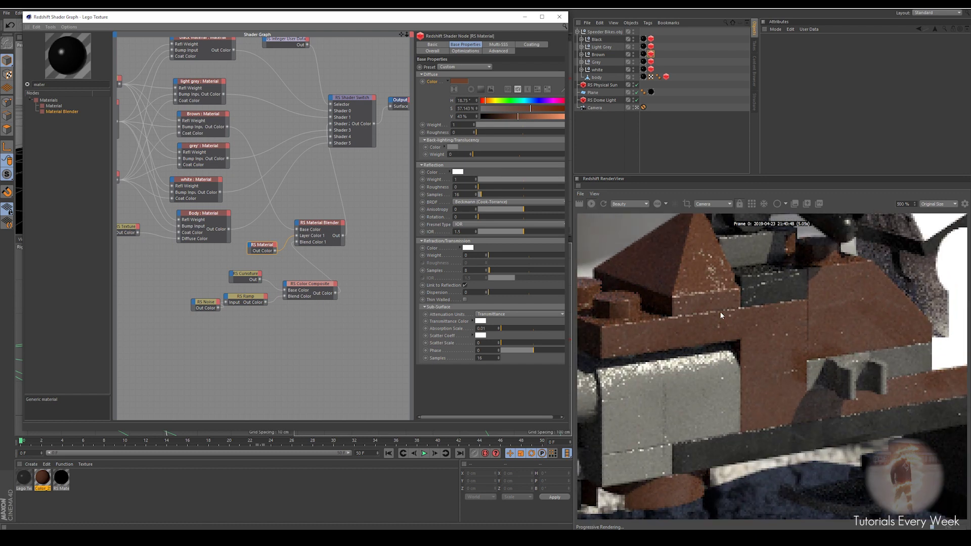
Step: Brighten the edge RS Material's diffuse color to a value of 85% and check the edges and scratches
drag(535, 117, 553, 116)
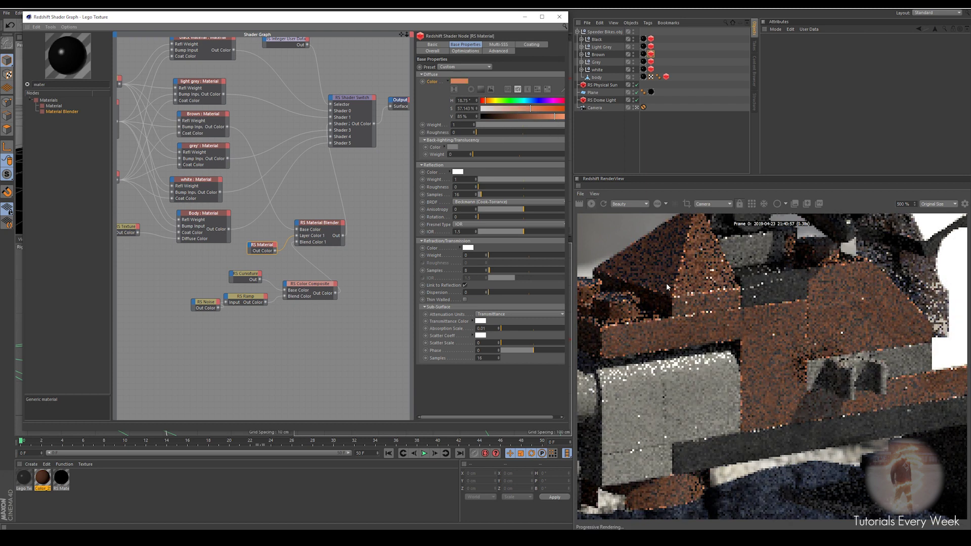
scroll(666, 283, down, 5)
scroll(787, 318, up, 3)
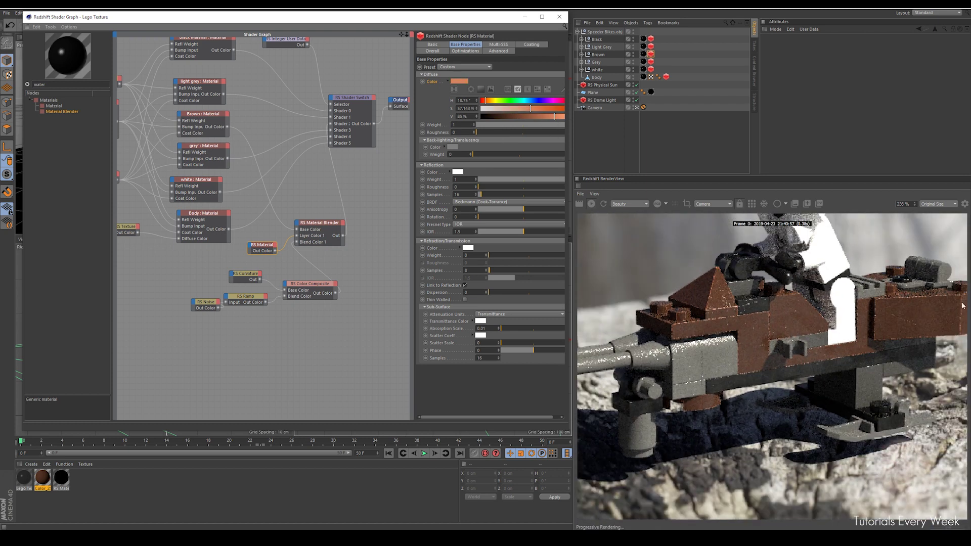
scroll(929, 316, up, 2)
scroll(901, 304, down, 1)
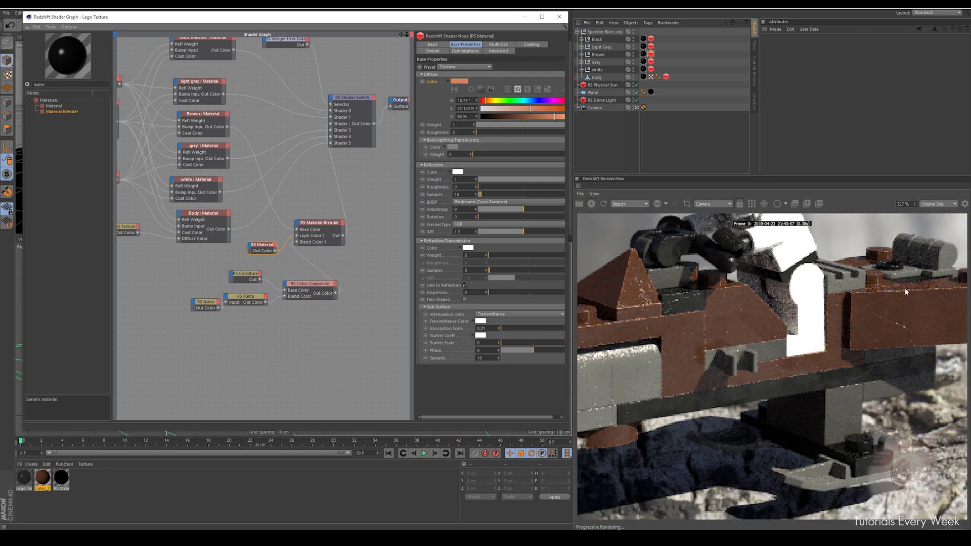
Step: Lower the edge RS Material's diffuse color value to 44% and inspect the front brown bricks
click(519, 116)
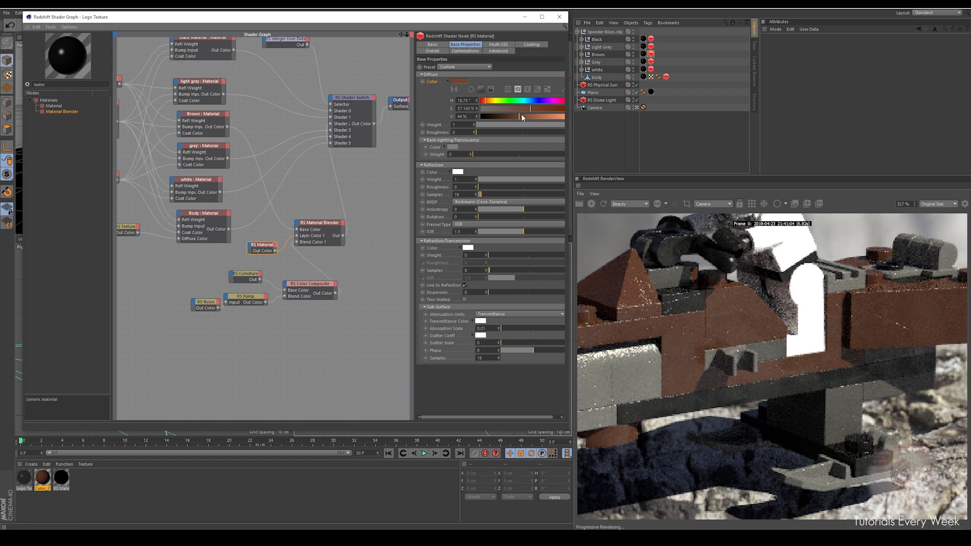
scroll(660, 382, down, 4)
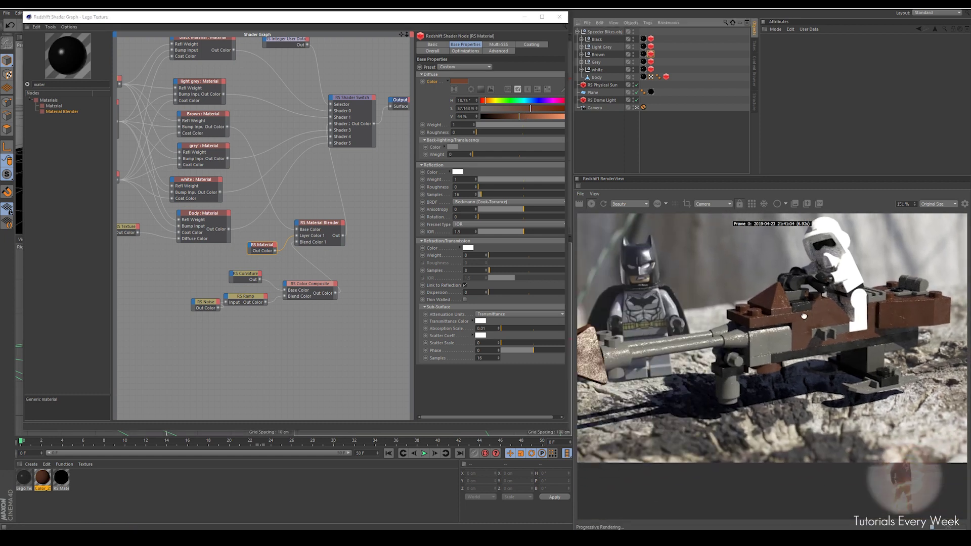
scroll(774, 335, up, 5)
scroll(768, 338, up, 2)
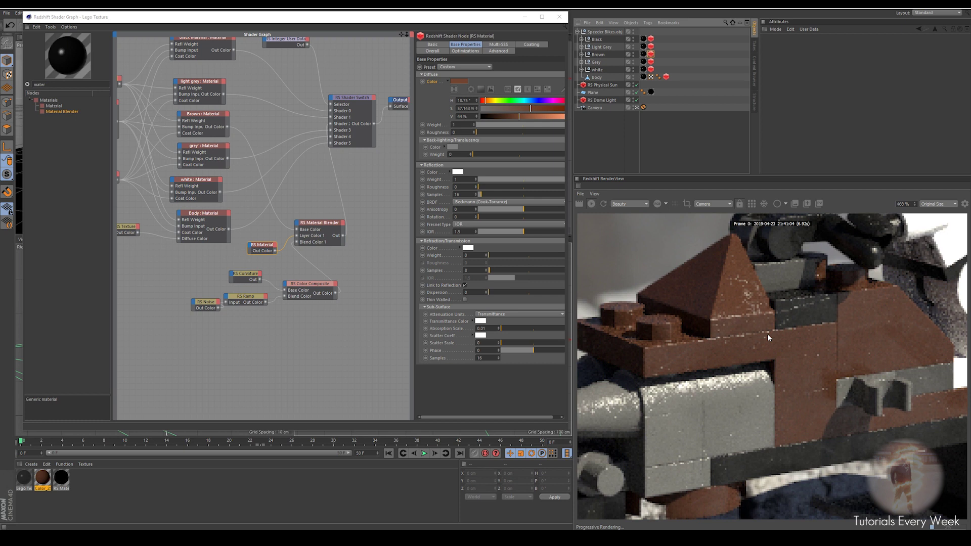
Step: Set the edge RS Material's diffuse color value to about 48% and review the worn brown edges across the whole bike render
drag(515, 117, 522, 116)
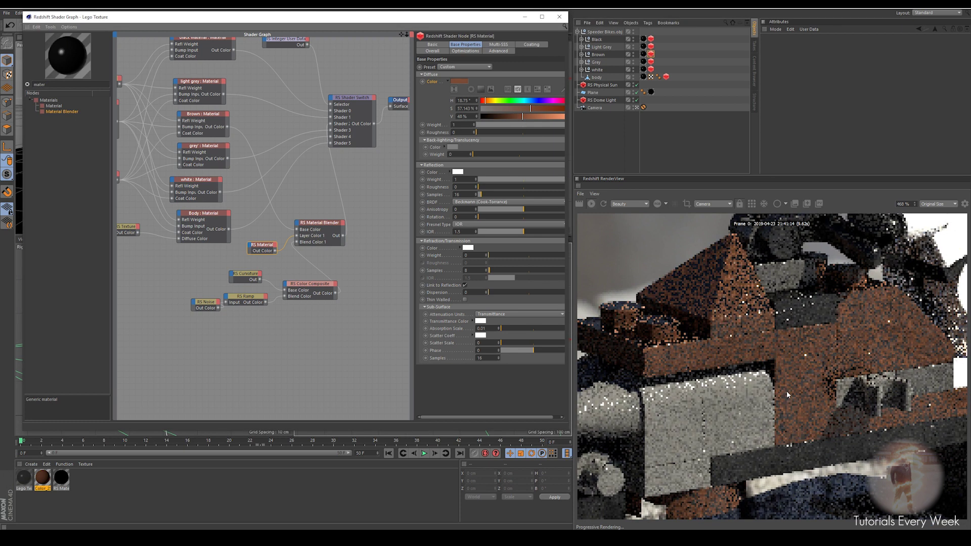
scroll(786, 371, down, 4)
scroll(773, 349, down, 1)
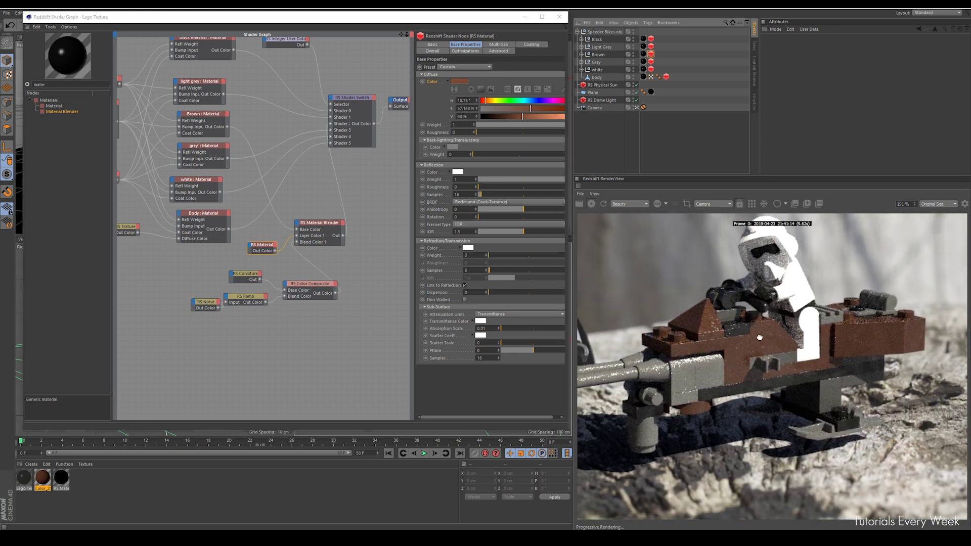
scroll(906, 344, up, 5)
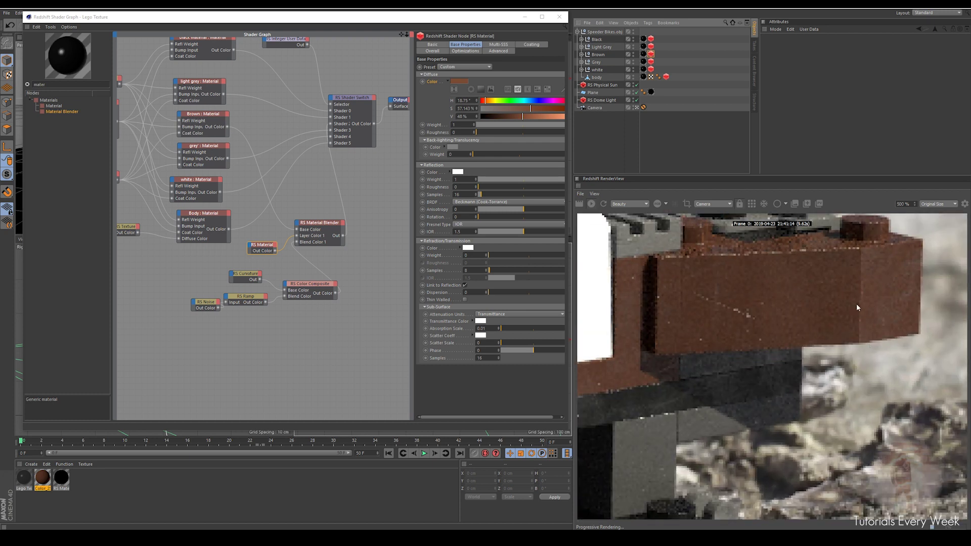
middle_drag(584, 331, 936, 372)
middle_drag(664, 279, 772, 295)
scroll(772, 292, down, 8)
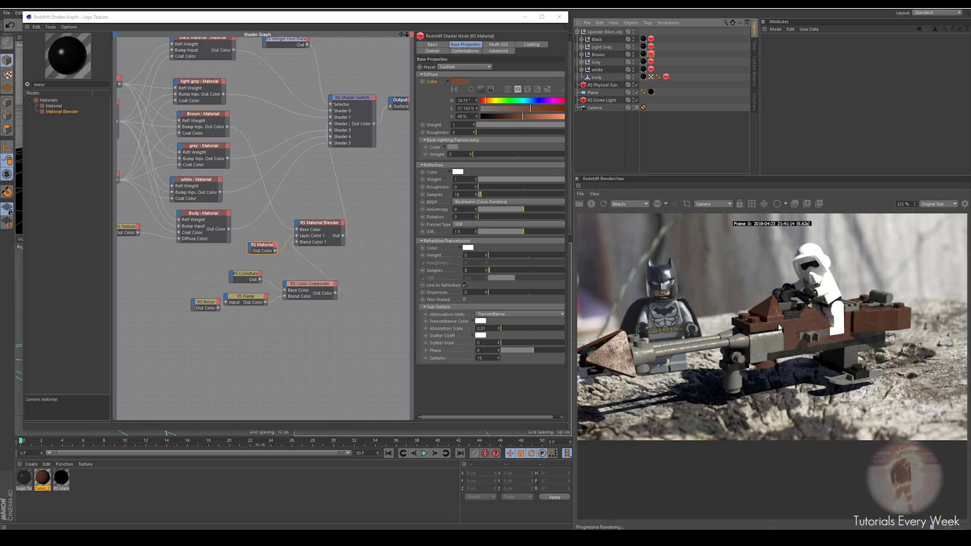
scroll(795, 321, up, 3)
scroll(787, 320, down, 4)
scroll(769, 320, up, 1)
scroll(769, 320, down, 2)
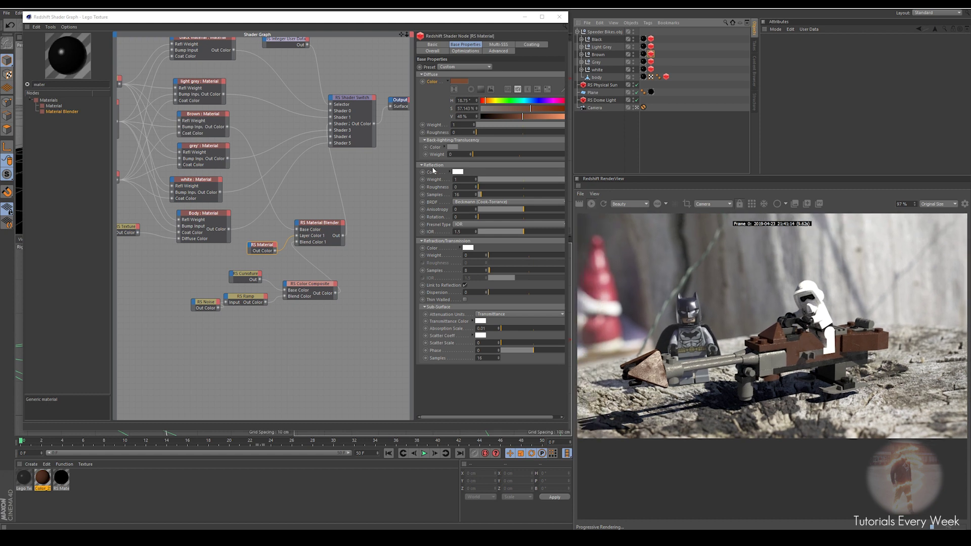
Step: Rearrange the composite and blender nodes, and duplicate the RS Material Blender and its edge RS Material above the originals for the black plastic
drag(311, 292, 302, 292)
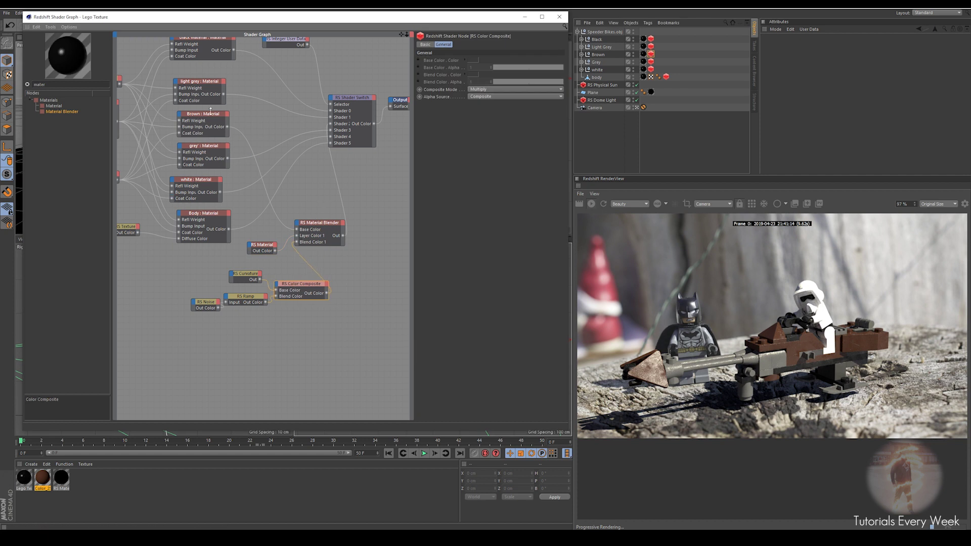
middle_drag(261, 126, 238, 170)
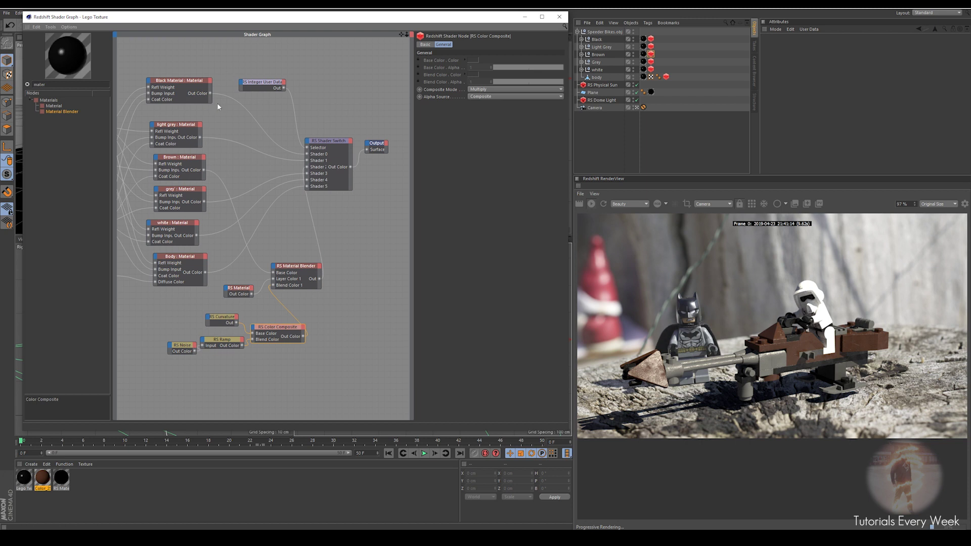
click(175, 82)
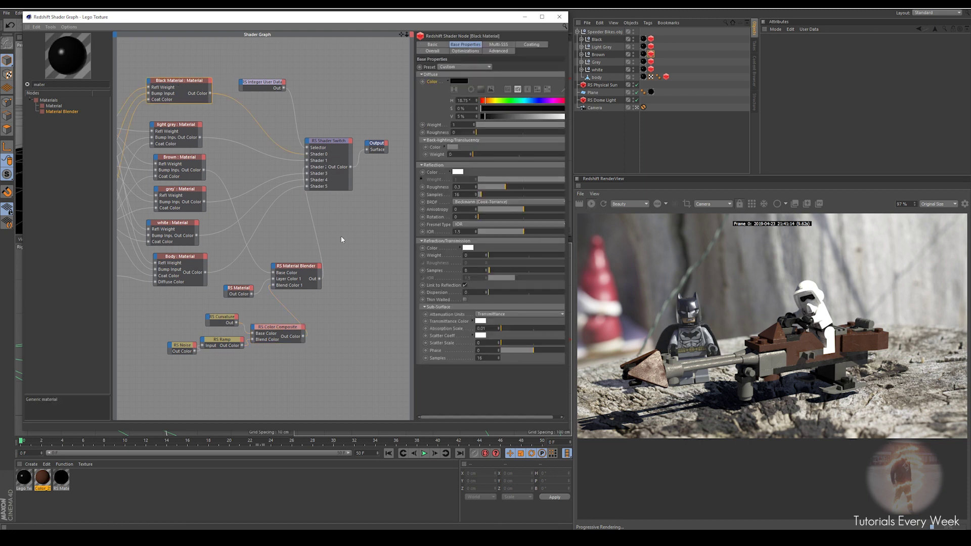
drag(299, 273, 304, 259)
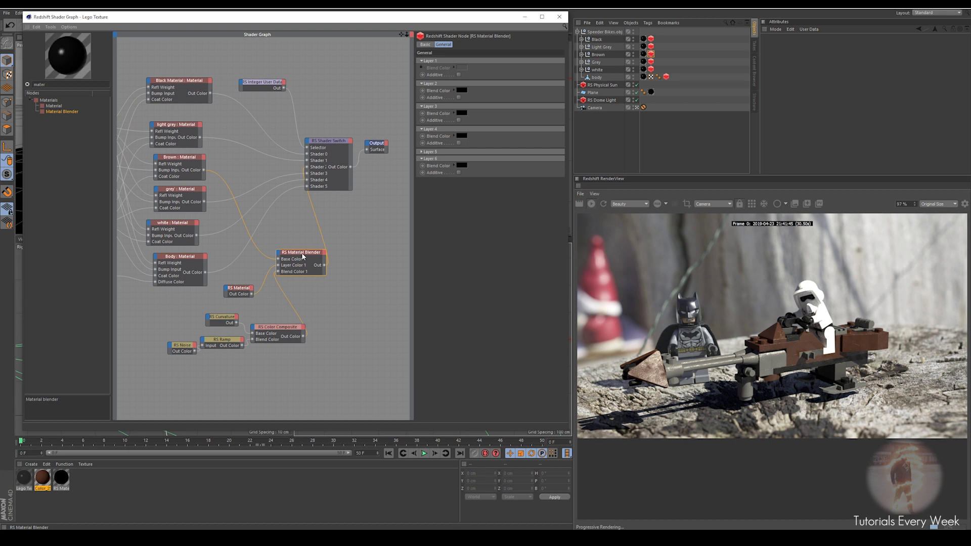
click(262, 299)
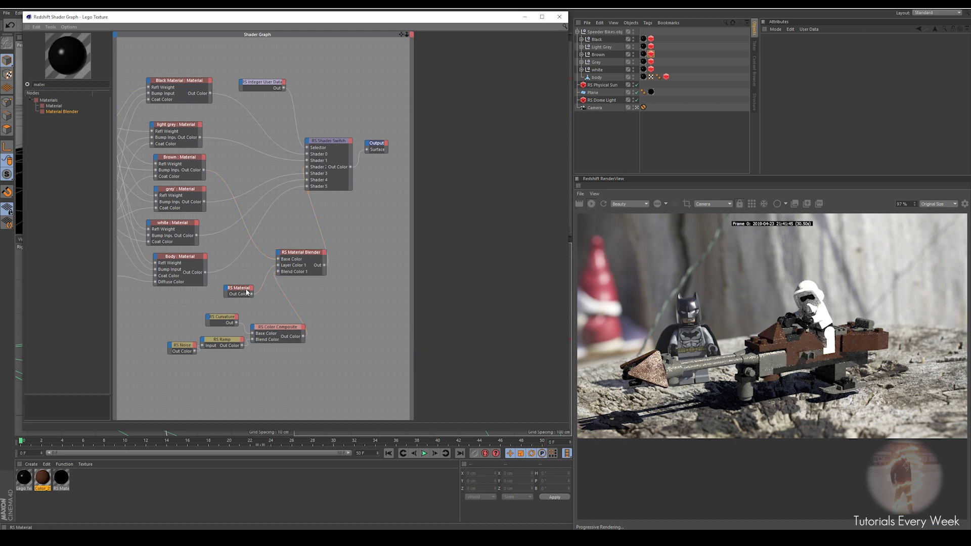
click(242, 293)
click(291, 256)
ctrl+drag(291, 254, 293, 213)
click(245, 292)
ctrl+drag(243, 293, 248, 254)
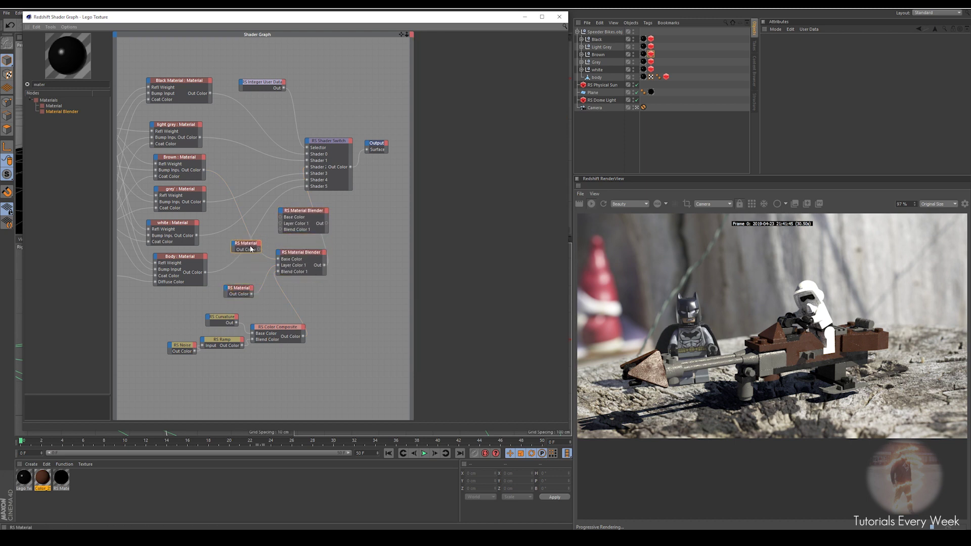
Step: Wire Black Material, the copied RS Material and RS Color Composite into the copied blender's Base, Layer 1 and Blend 1, and its Out to Shader 0
click(303, 340)
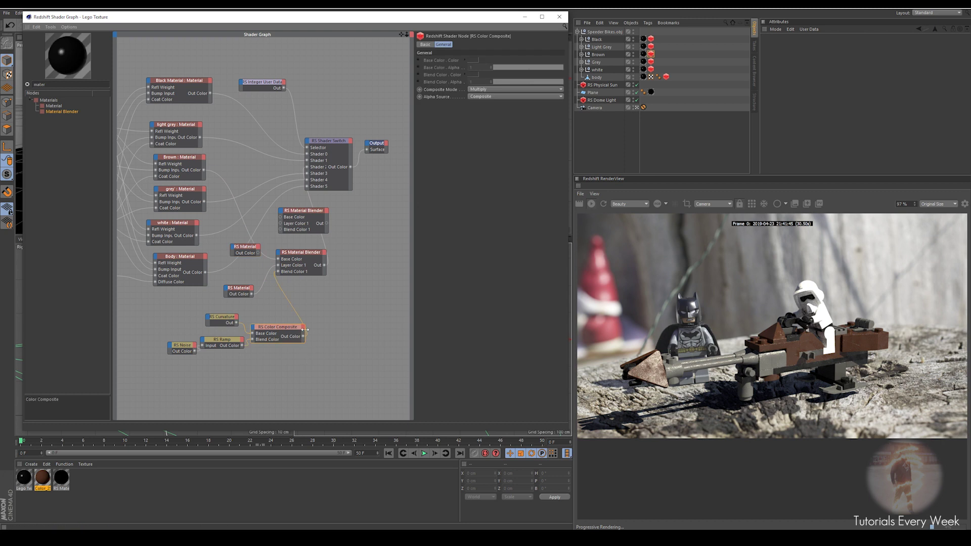
drag(302, 336, 281, 230)
drag(284, 218, 307, 159)
scroll(791, 355, up, 8)
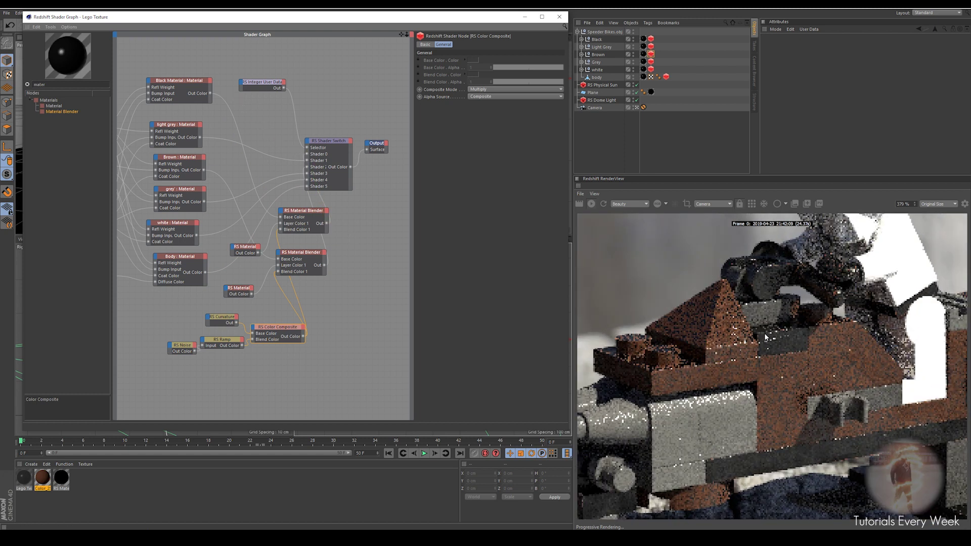
scroll(790, 316, down, 3)
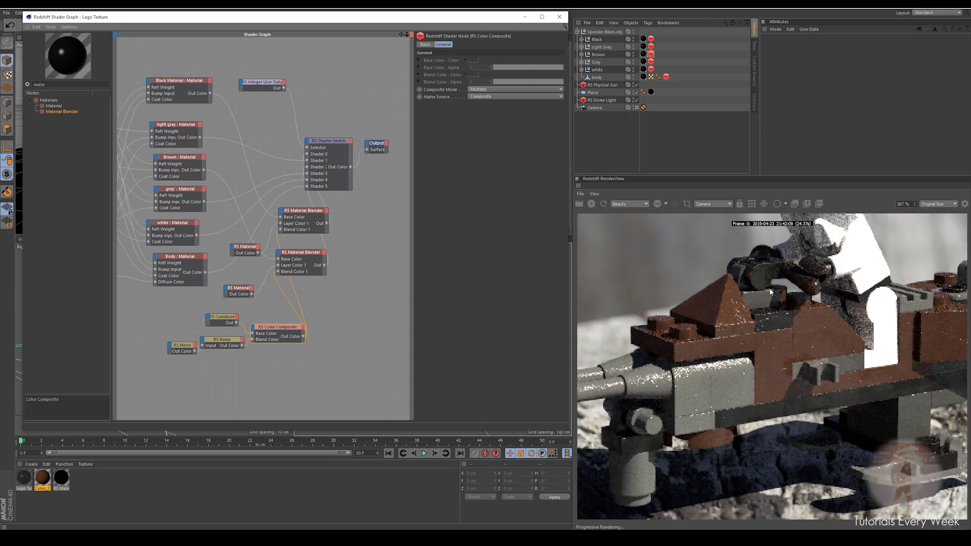
middle_drag(769, 272, 714, 329)
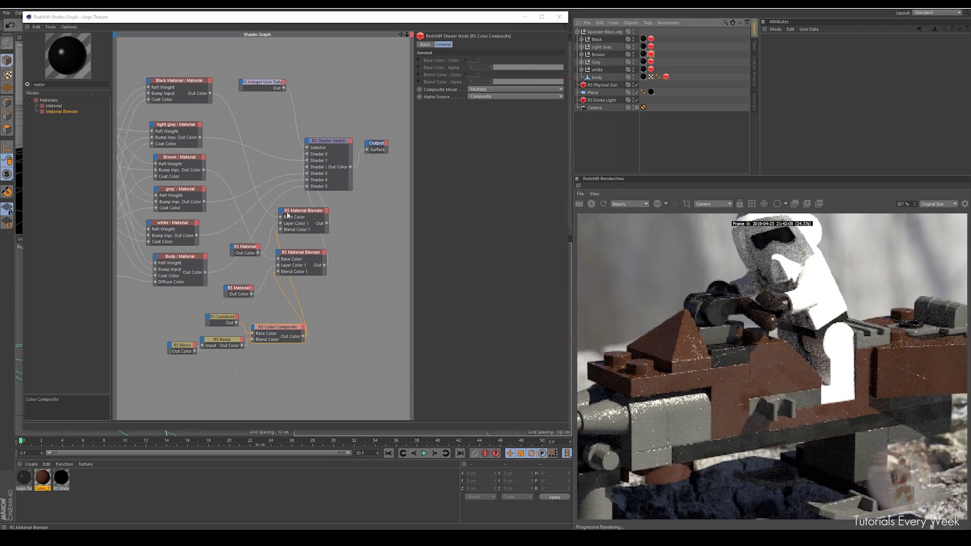
Step: Desaturate the copied RS Material's diffuse color to 0% saturation and inspect the black parts in the render
click(244, 251)
click(455, 82)
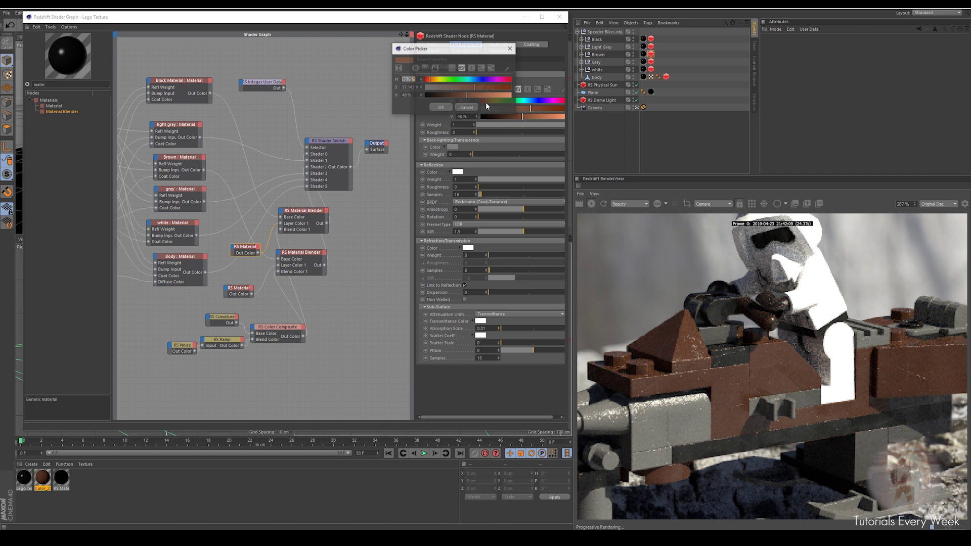
drag(474, 88, 425, 87)
click(441, 107)
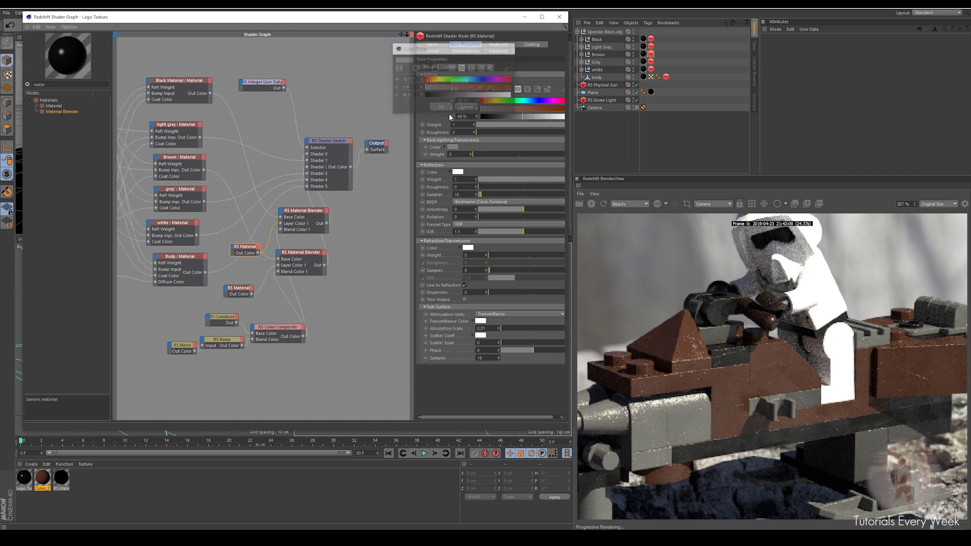
scroll(736, 309, up, 3)
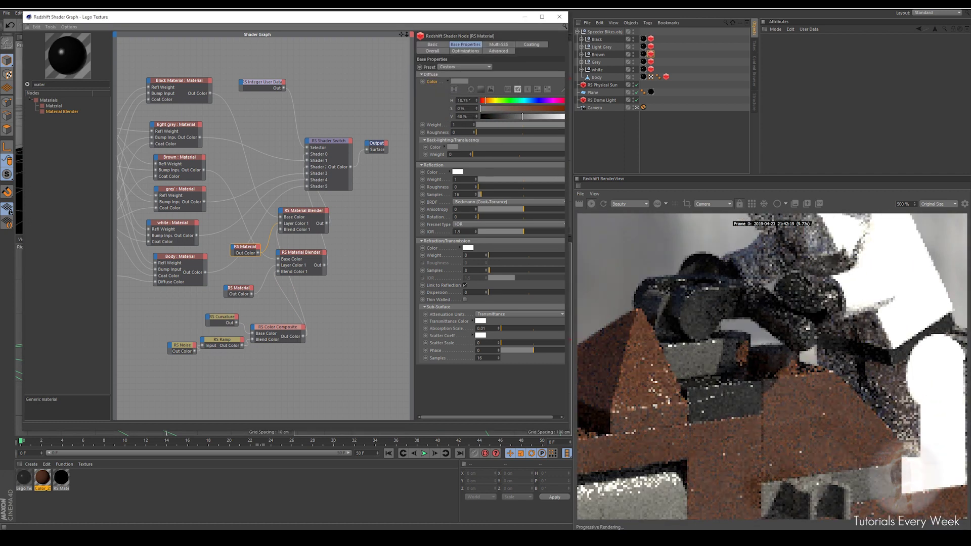
Step: Darken the copied RS Material's diffuse color to a value of 23% and check the black bricks' edges
drag(516, 118, 503, 121)
scroll(758, 332, down, 4)
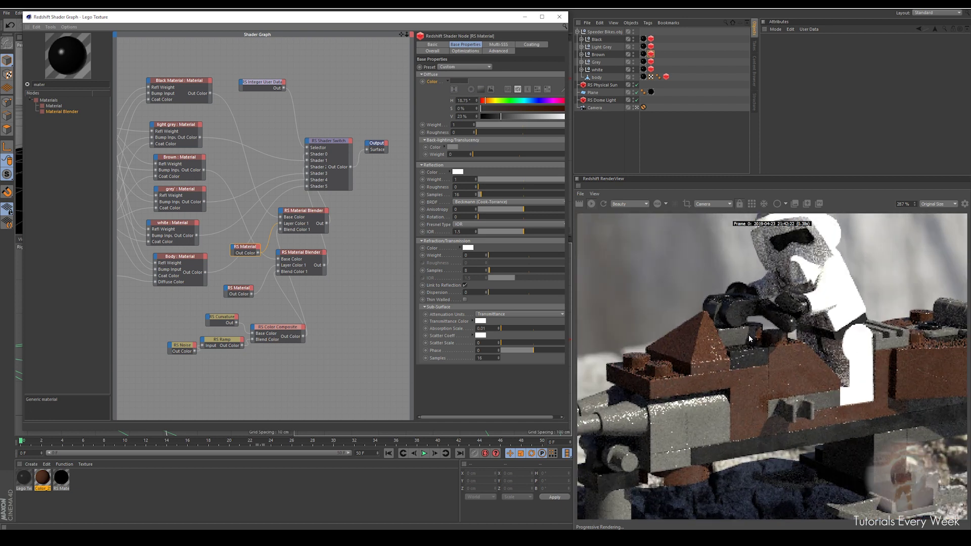
scroll(749, 344, up, 4)
scroll(756, 339, down, 4)
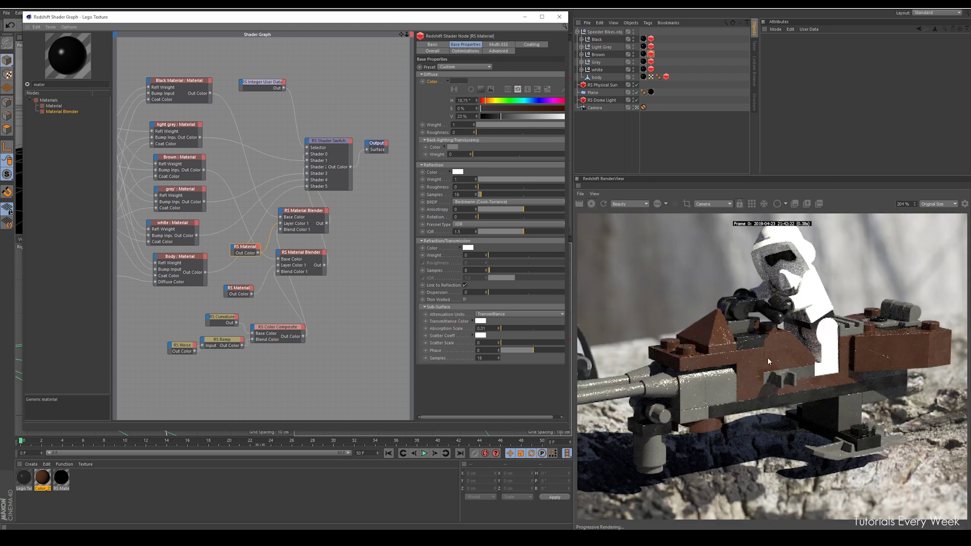
Step: Inspect the worn brick edges up close and the whole speeder bike in the render, and close the shader graph
scroll(781, 389, up, 4)
scroll(798, 349, down, 3)
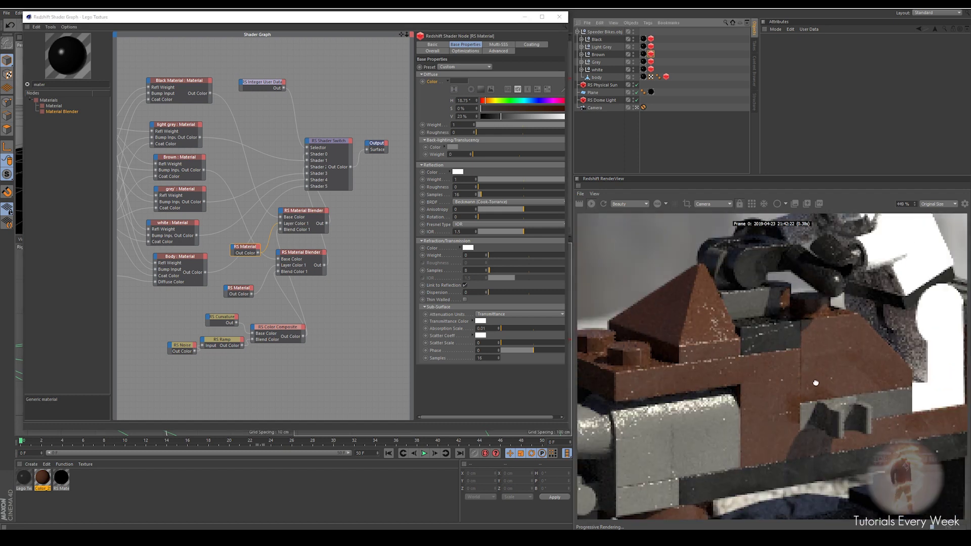
scroll(766, 311, up, 4)
scroll(778, 259, down, 7)
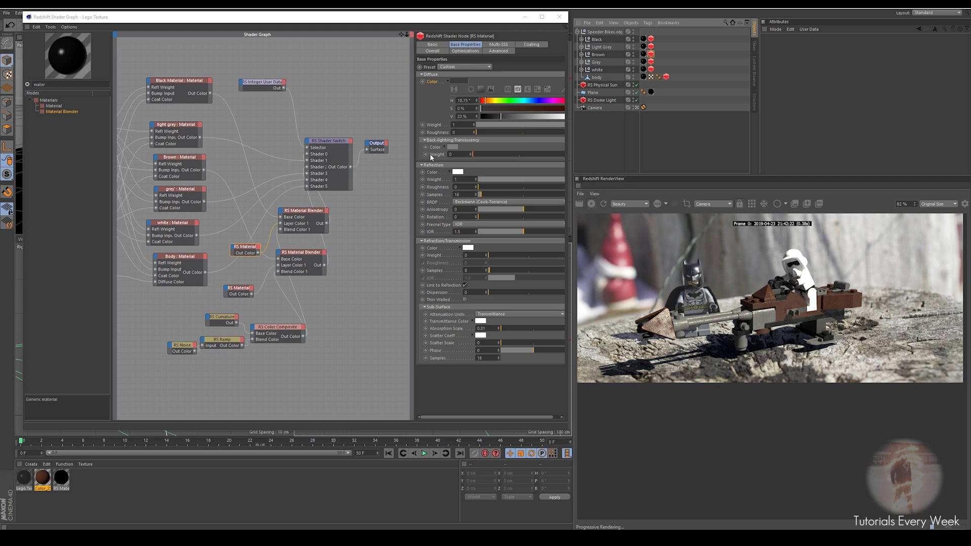
click(559, 17)
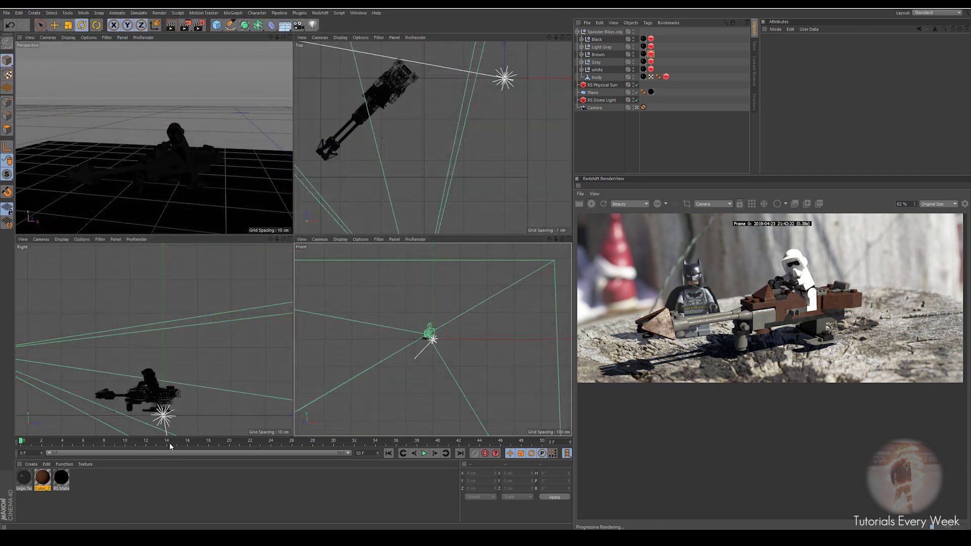
Step: Preview the animation at frames 27 and 4, and choose All Frames as the output frame range in the render settings
drag(22, 444, 302, 441)
key(ctrl+b)
click(137, 33)
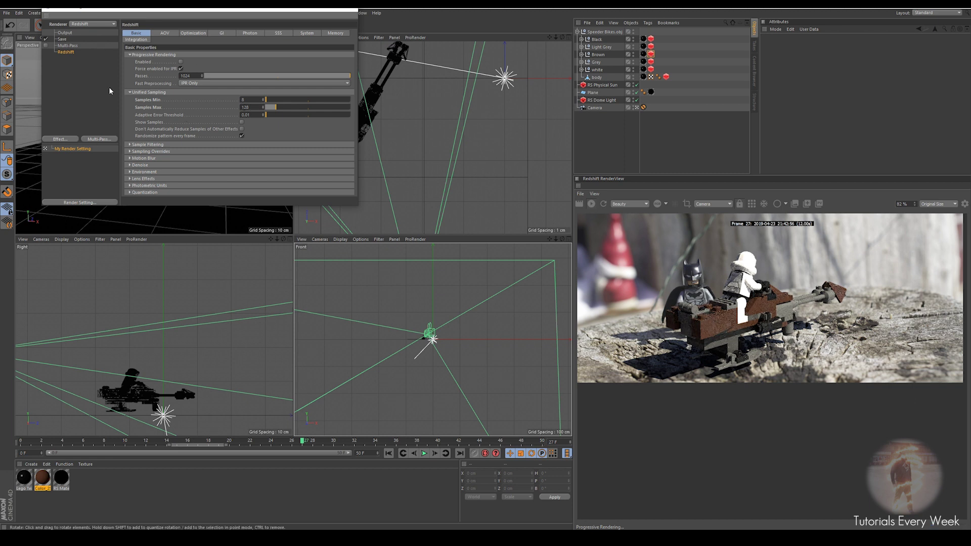
click(65, 33)
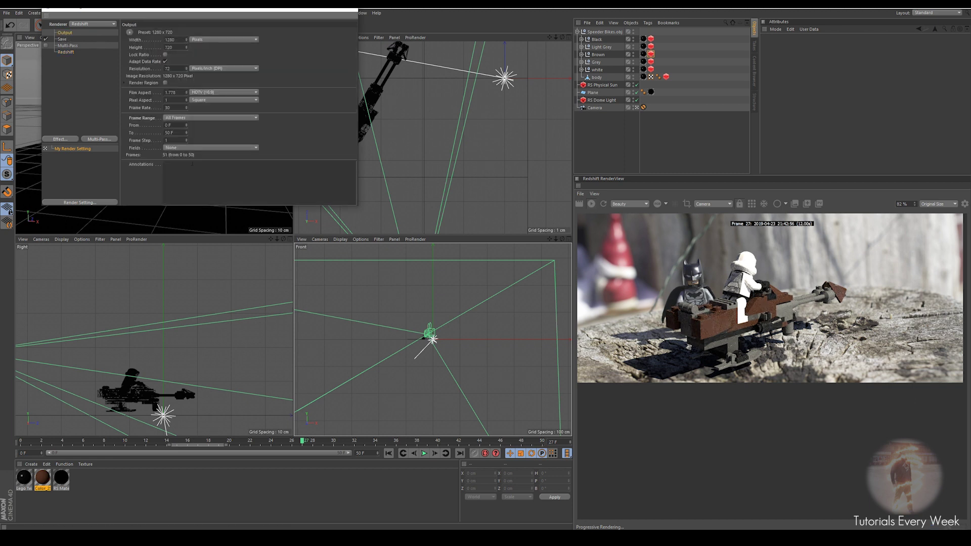
click(177, 120)
click(177, 139)
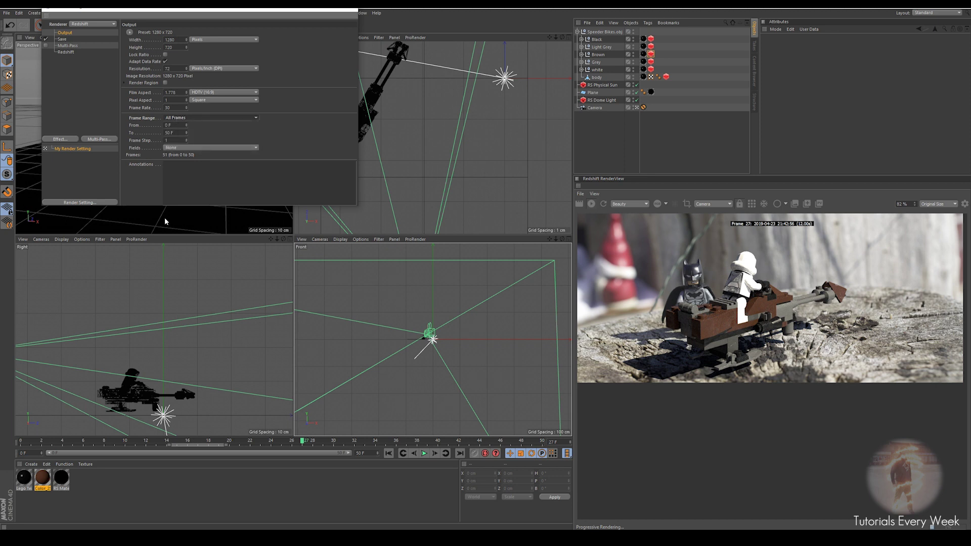
click(352, 11)
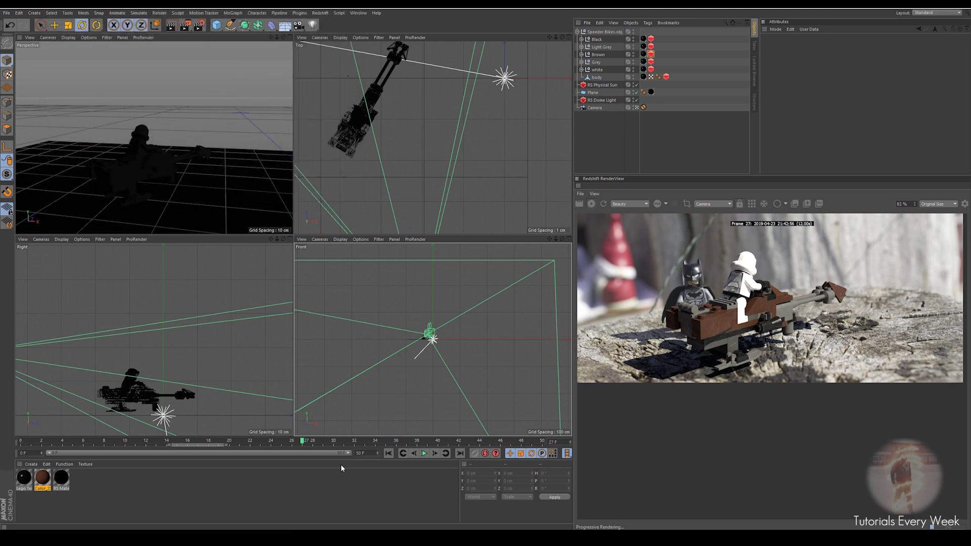
drag(296, 444, 62, 444)
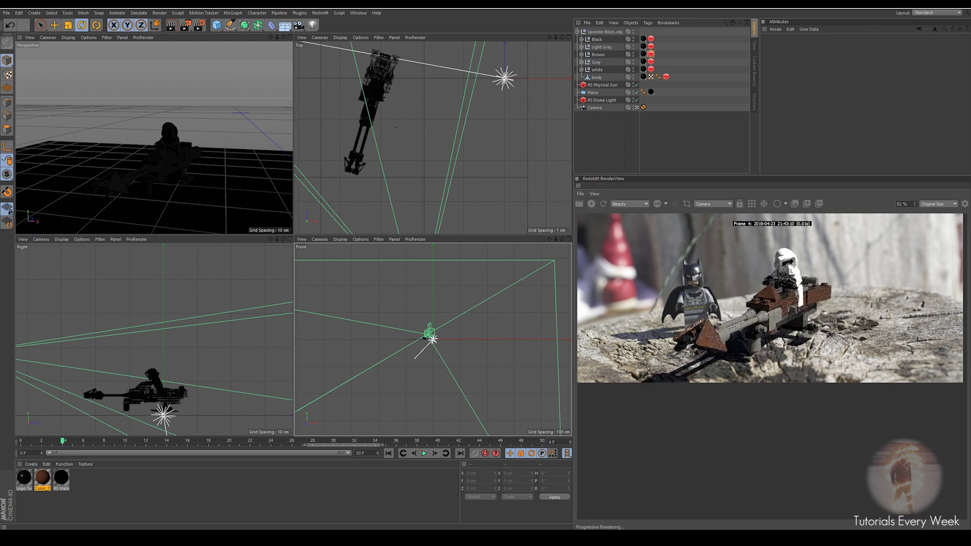
Step: Switch to File Explorer, reach the Speeder folder from the location of 3814d1145.png, and open the speederman movie
key(super+e)
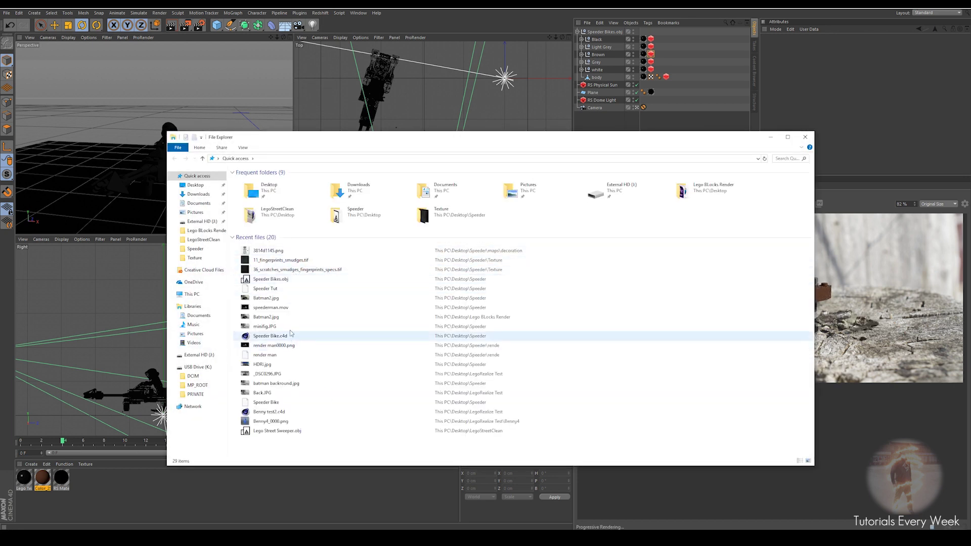
right_click(268, 250)
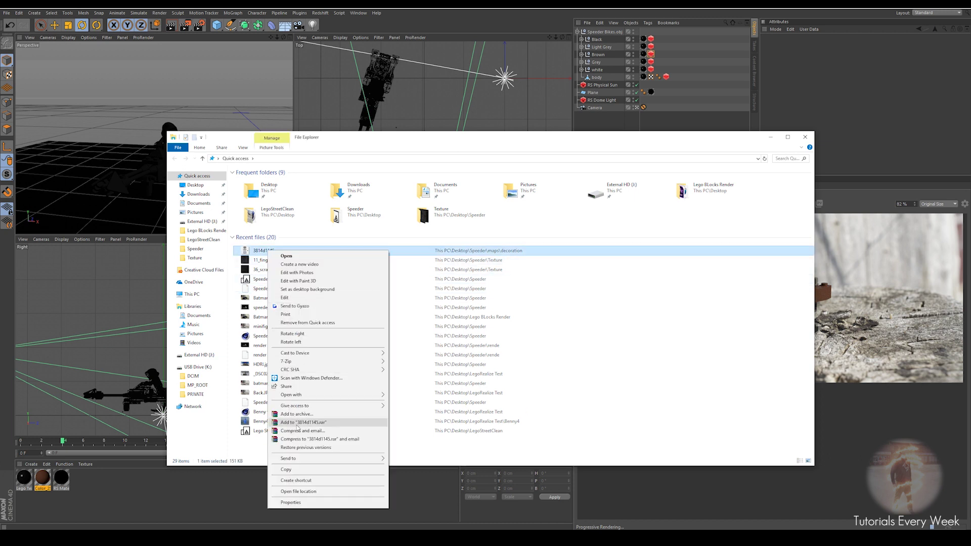
click(299, 492)
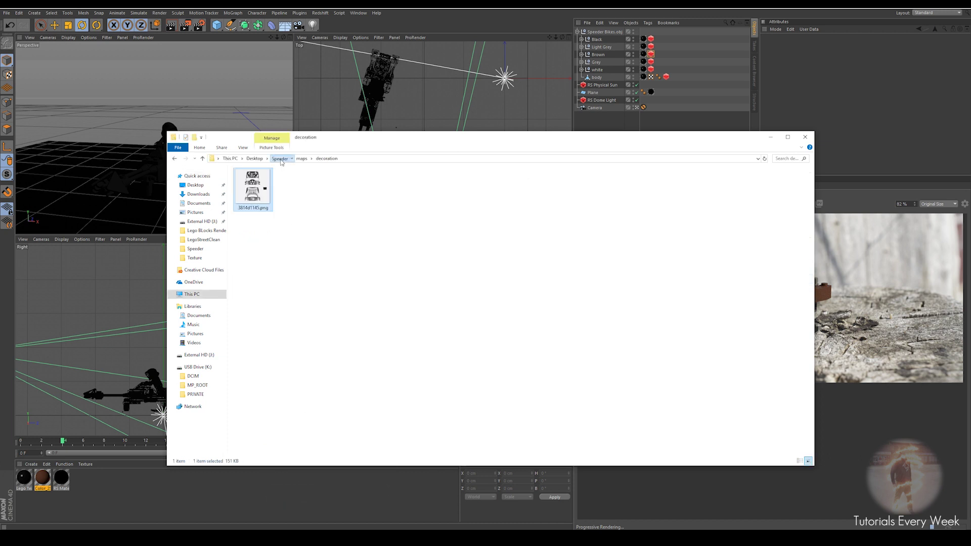
click(279, 158)
click(264, 285)
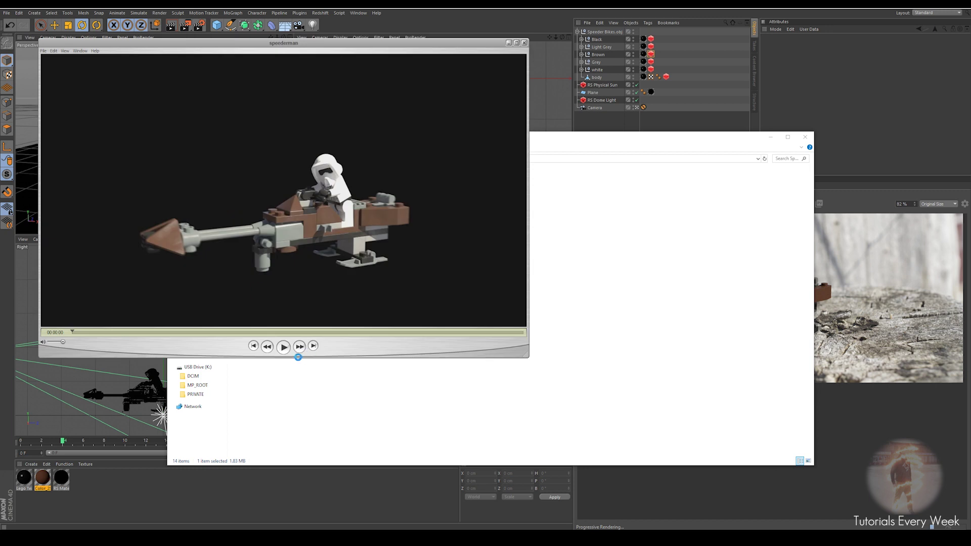
Step: Turn on looped playback for the speederman movie and play it to review the rotating speeder bike
click(65, 50)
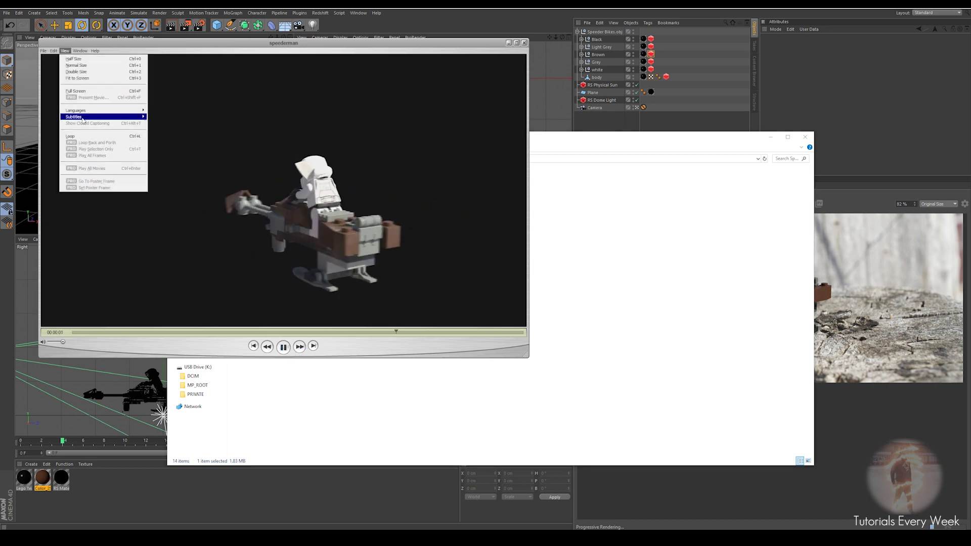
click(76, 137)
click(287, 349)
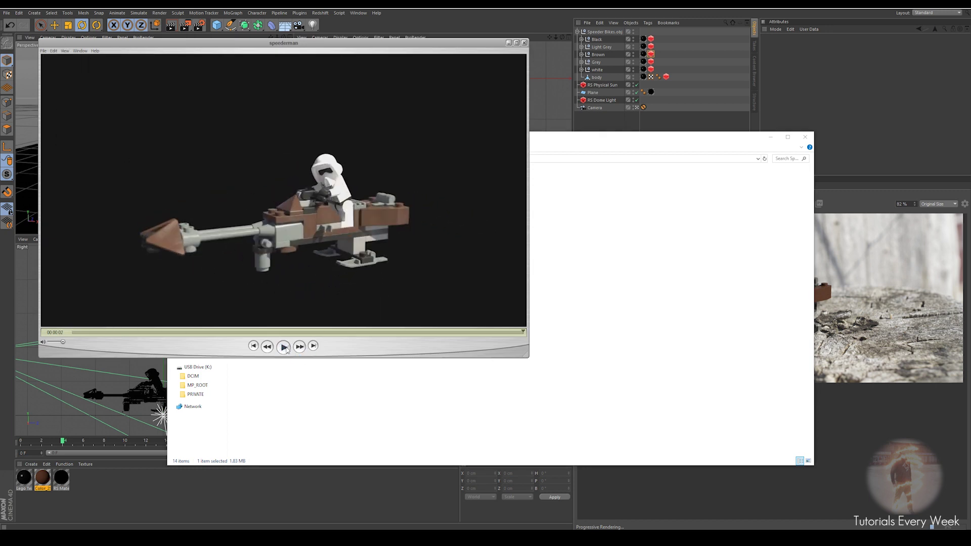